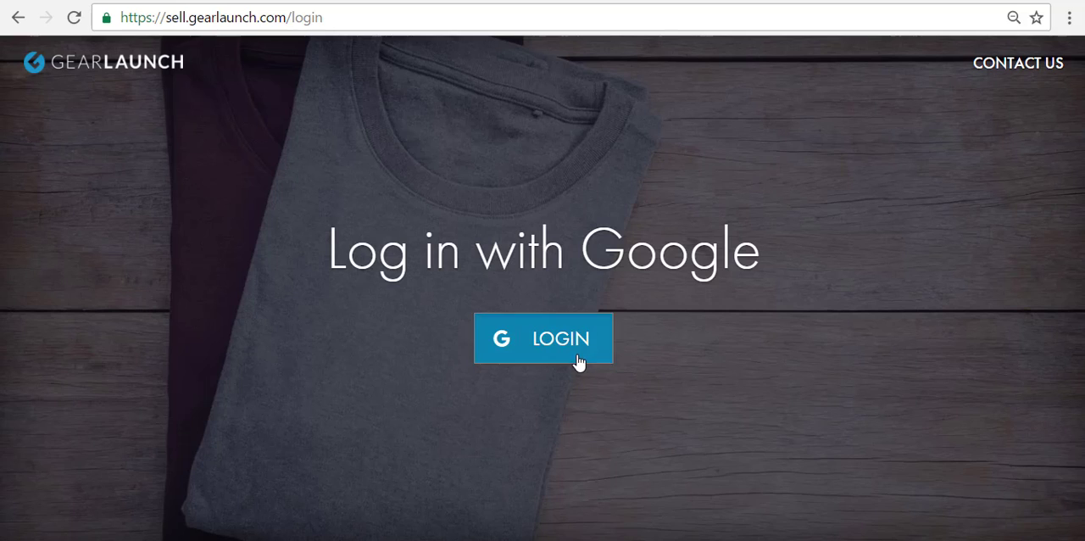
- Log in to the seller account with Google and open the "GearLaunch Bangladesh Example Store Set up" store
click(580, 361)
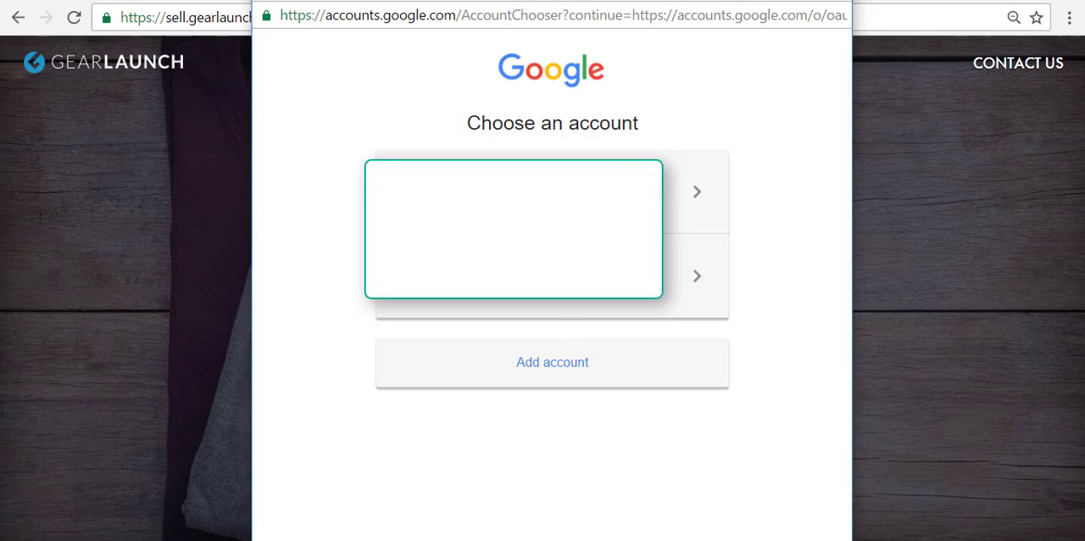
click(527, 195)
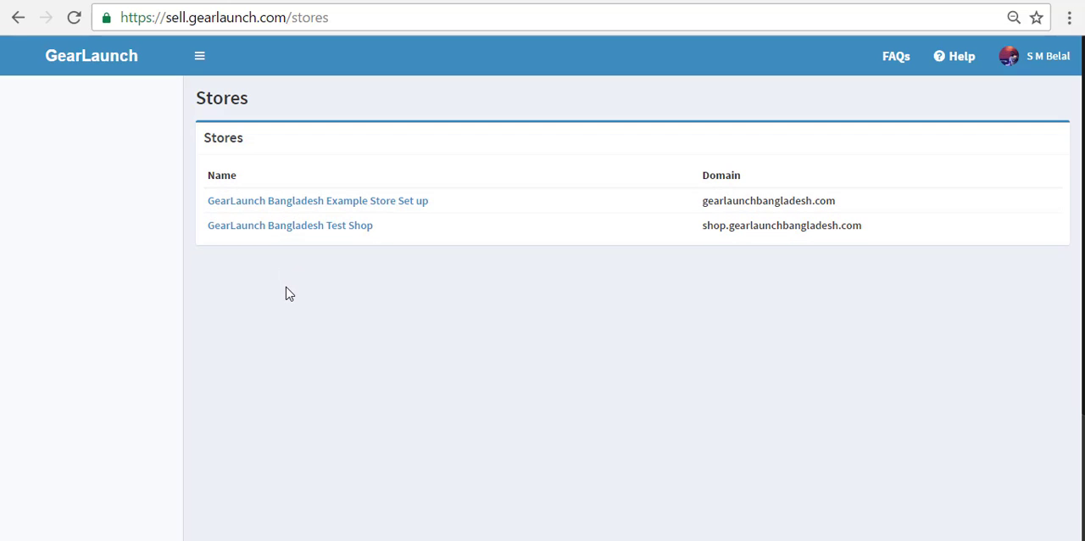
click(301, 203)
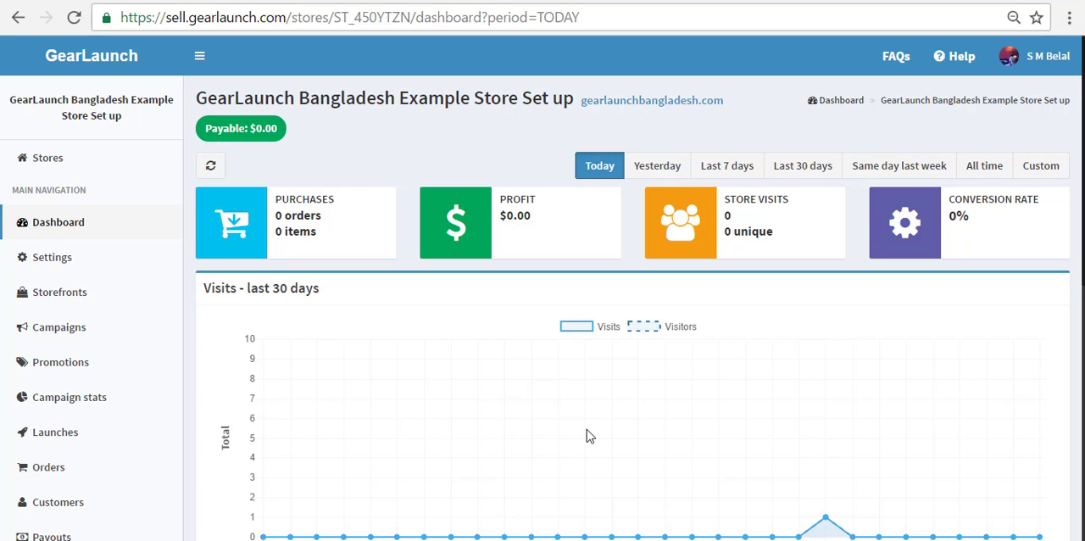
- Review the dashboard's visits and purchases charts for the last 30 days
scroll(598, 402, down, 5)
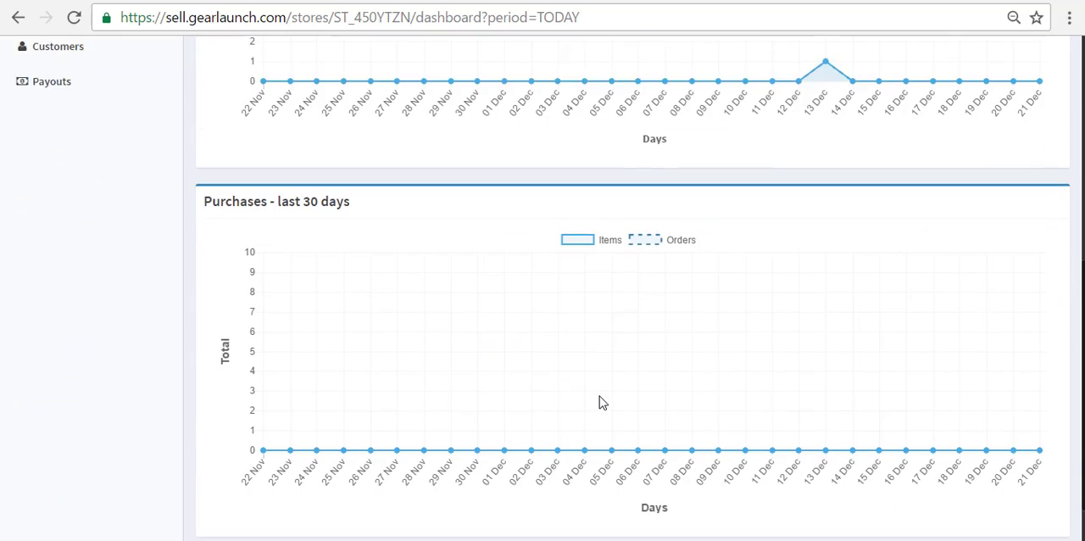
scroll(599, 402, up, 6)
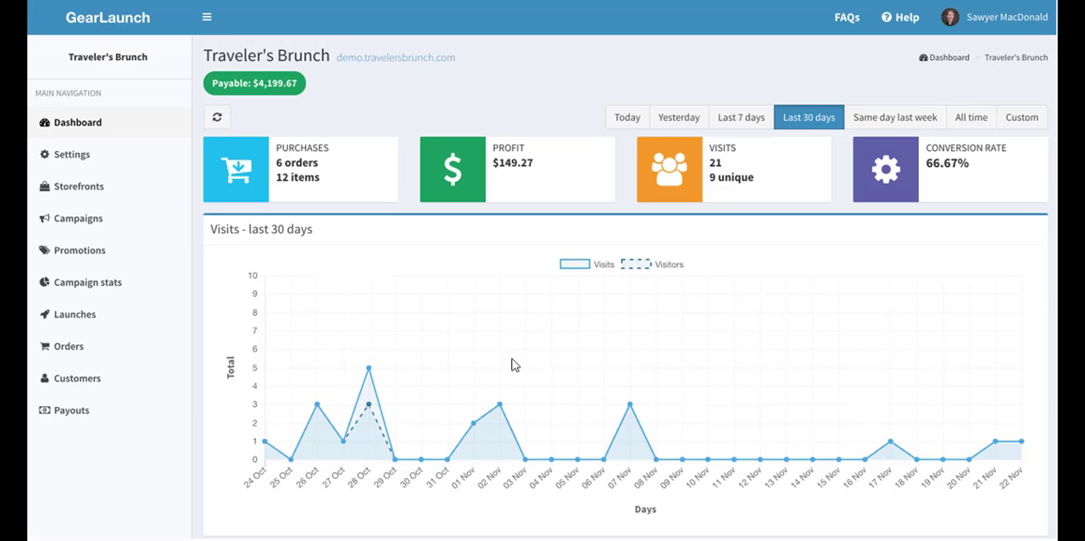
scroll(901, 295, down, 4)
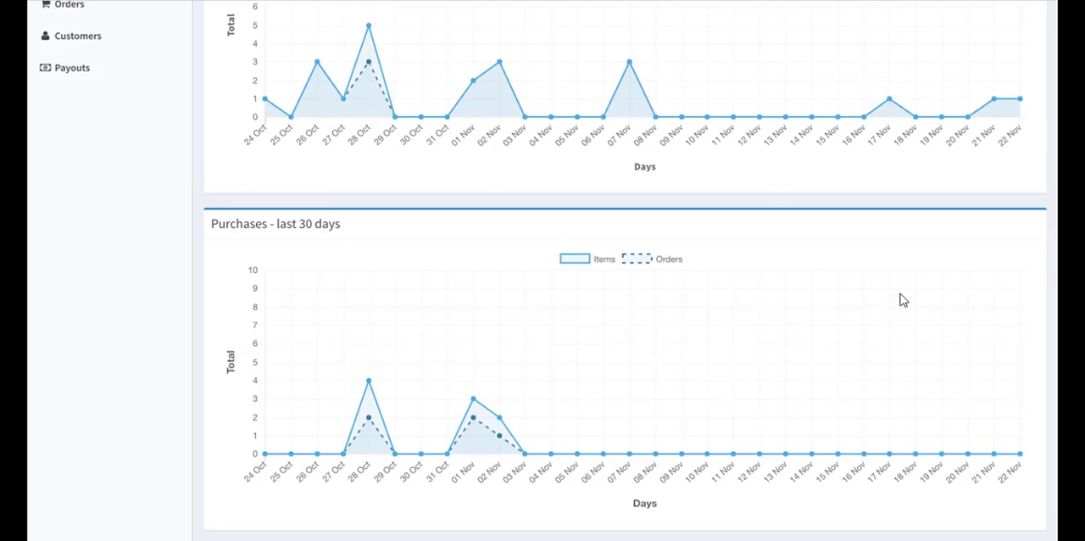
scroll(903, 299, up, 4)
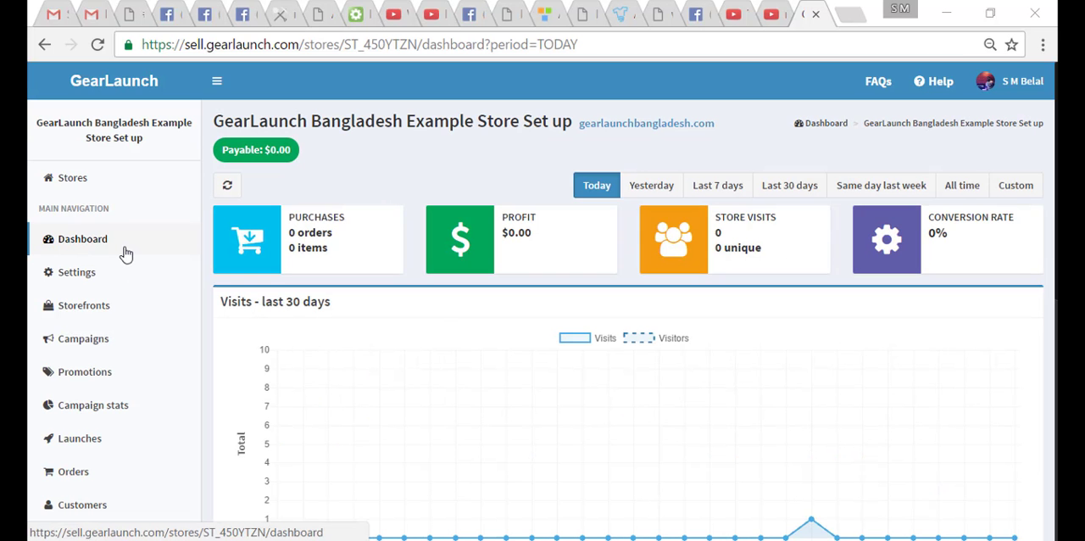
- Go to the store's settings, open the store name for editing and cancel the edit
click(90, 276)
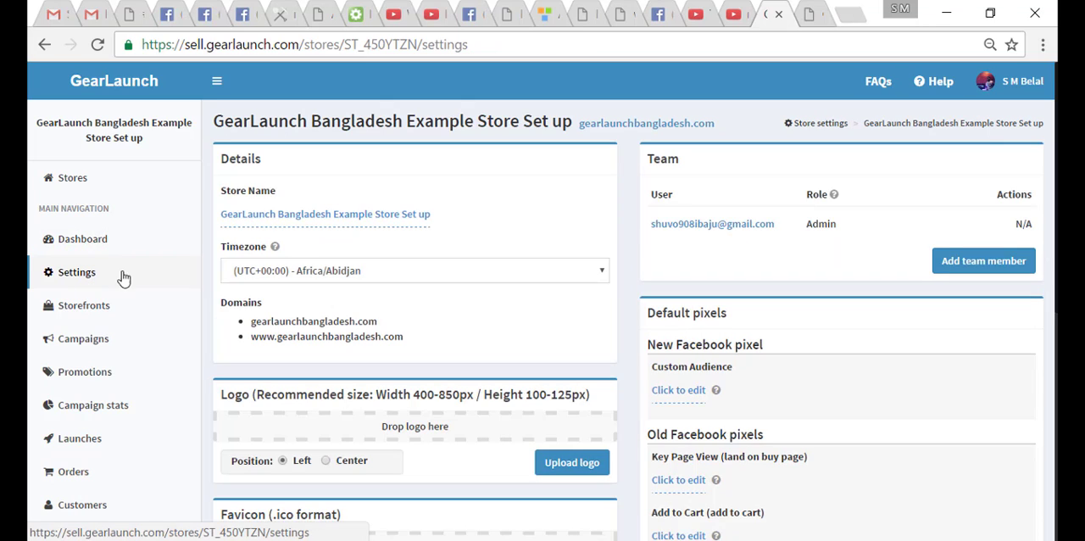
click(411, 218)
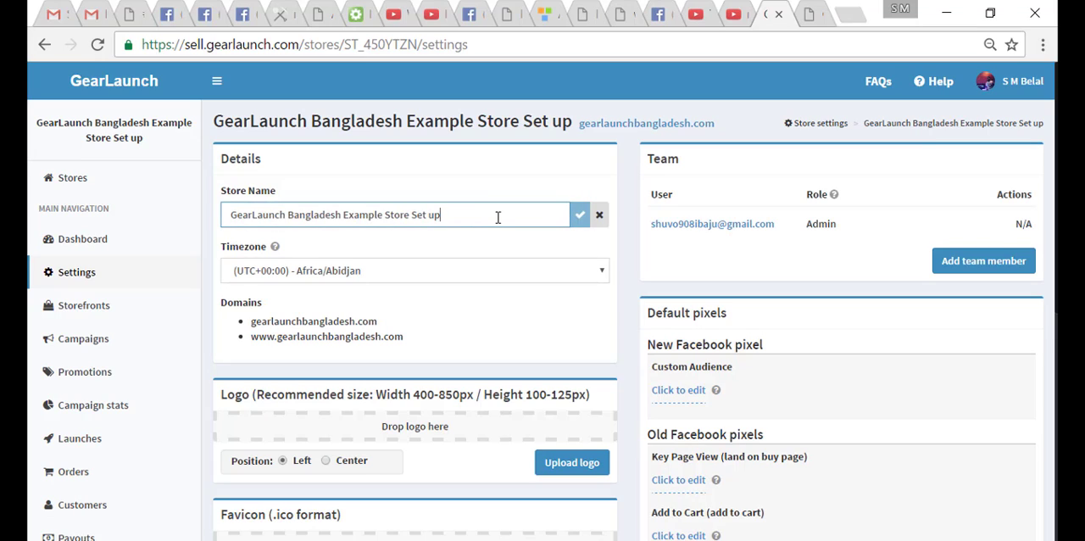
click(600, 215)
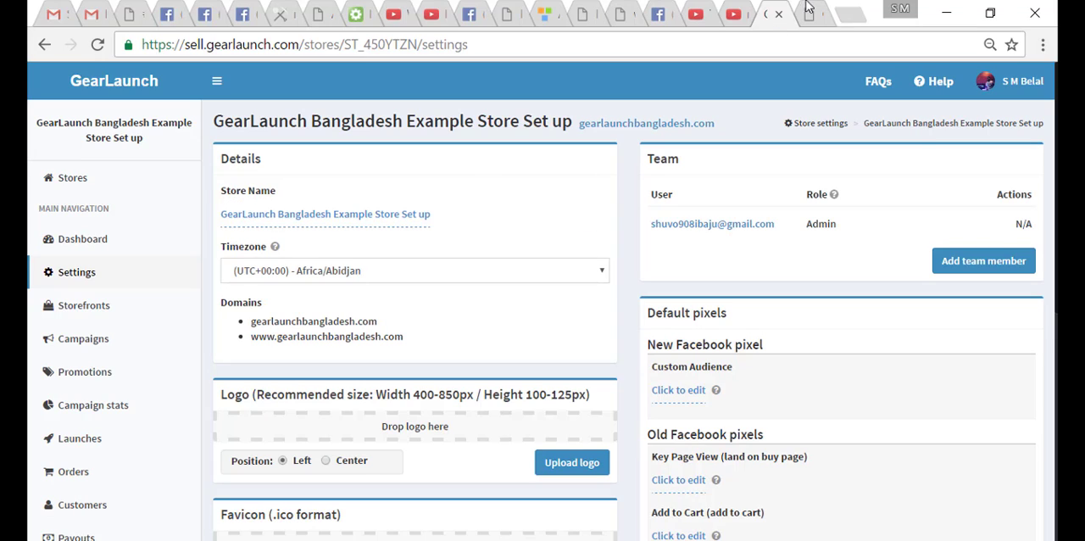
- View the gearlaunchbangladesh.com storefront in a new tab to see where the store name is displayed, and return to the settings
right_click(632, 124)
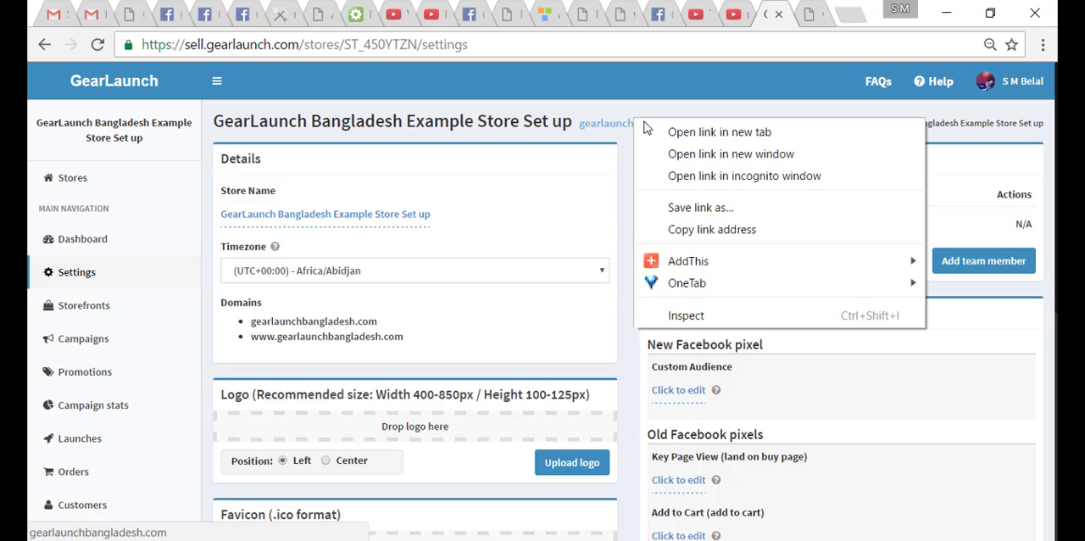
click(663, 133)
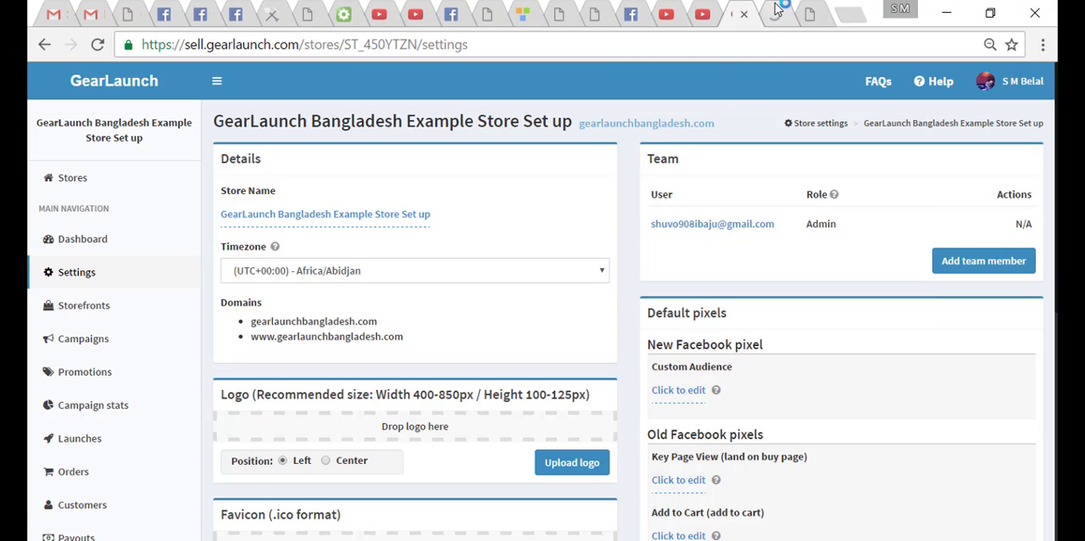
click(777, 10)
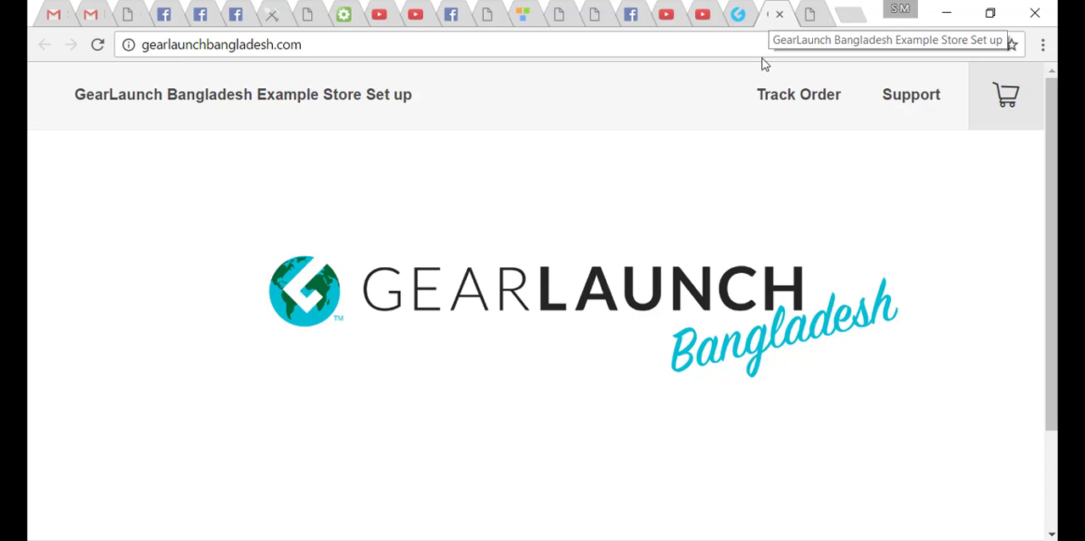
click(738, 15)
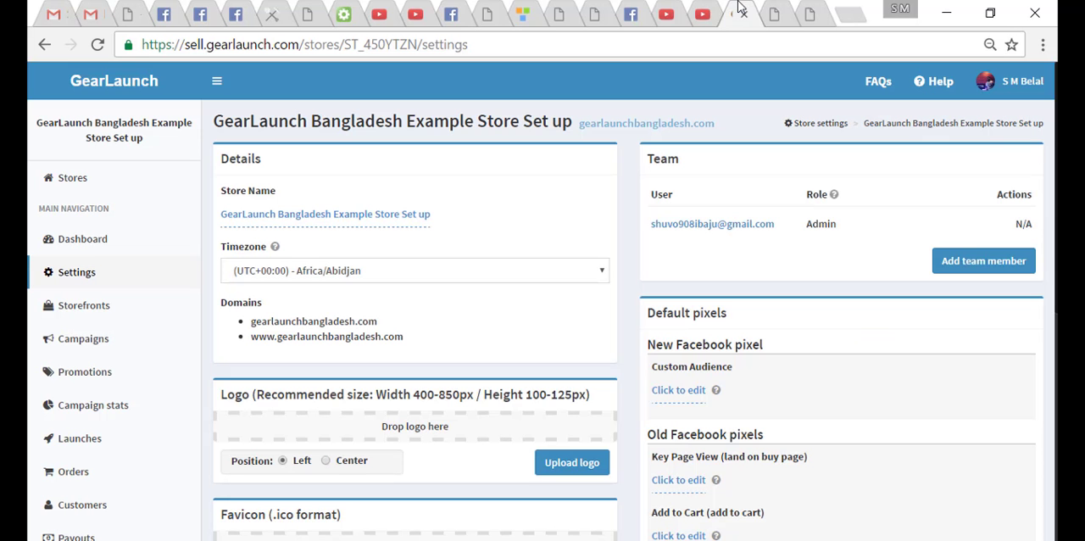
- Rename the store as "cool tshirt", save the name, and check it on the live storefront
click(411, 213)
drag(453, 216, 241, 217)
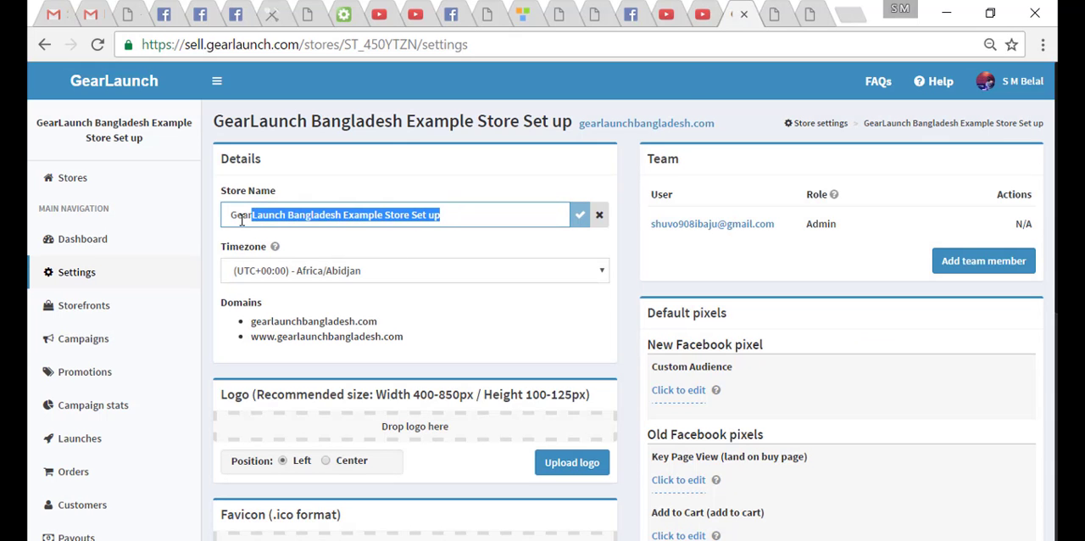
text(c)
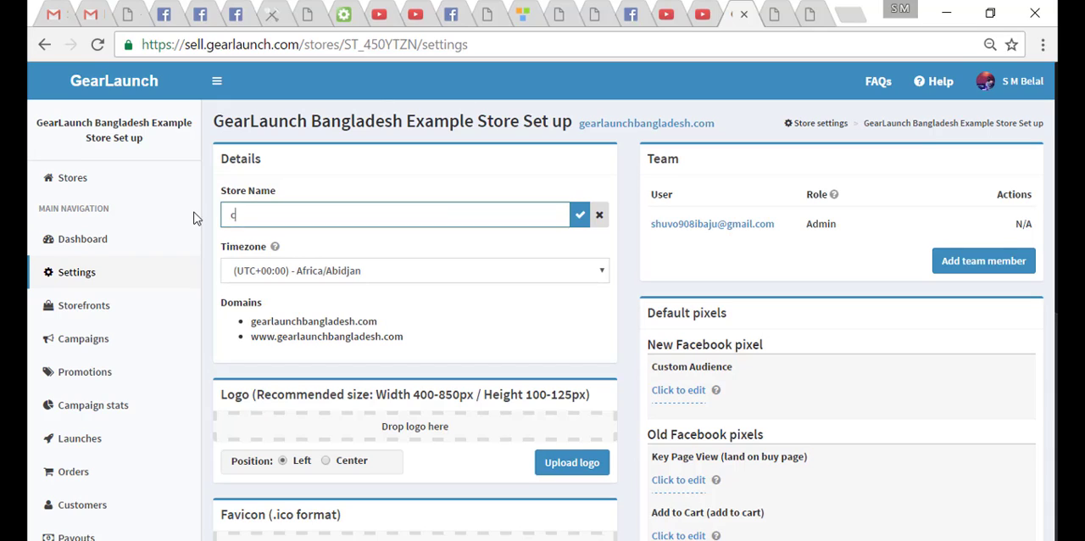
text(ool tshirt)
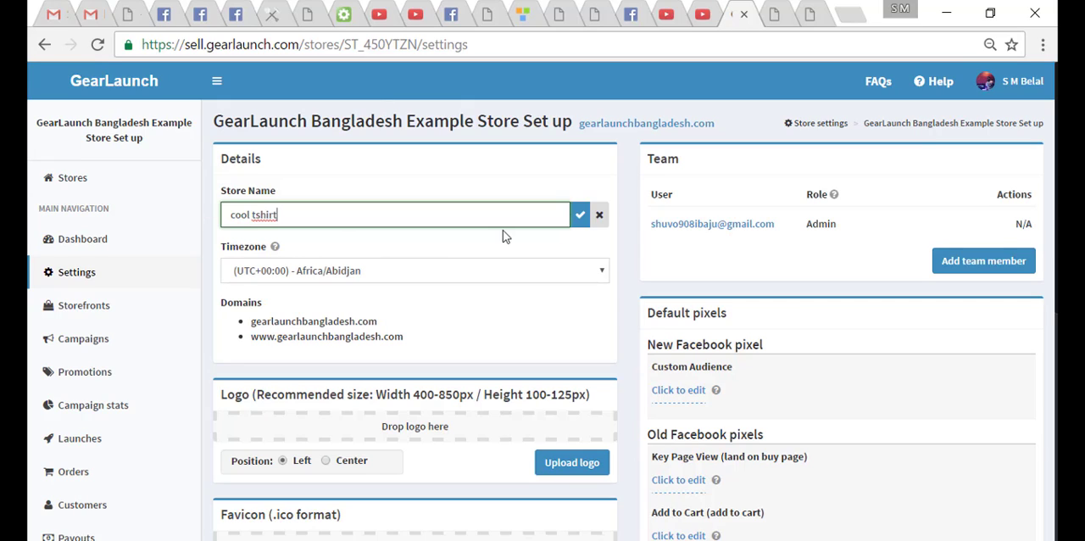
click(579, 217)
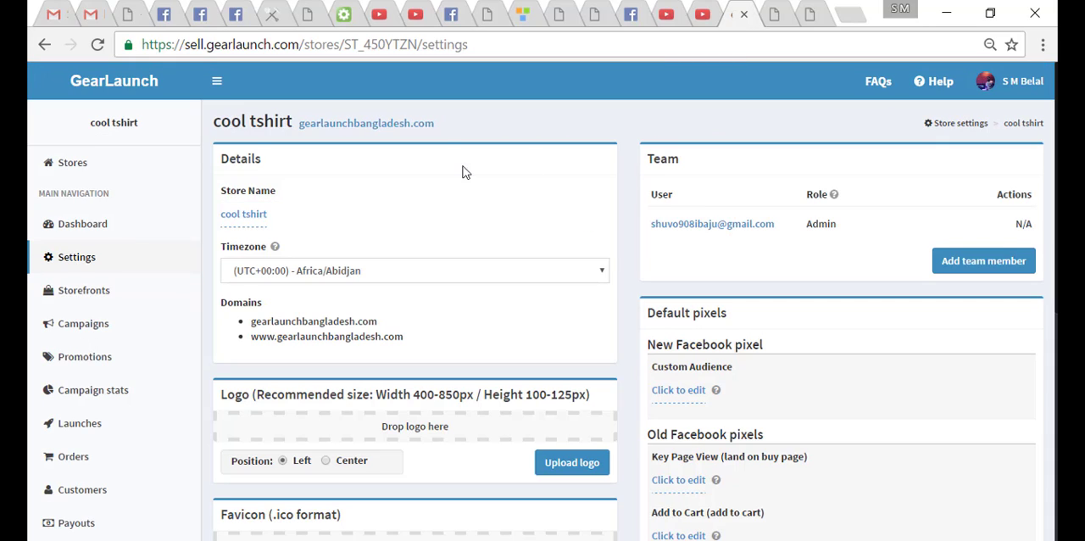
click(416, 125)
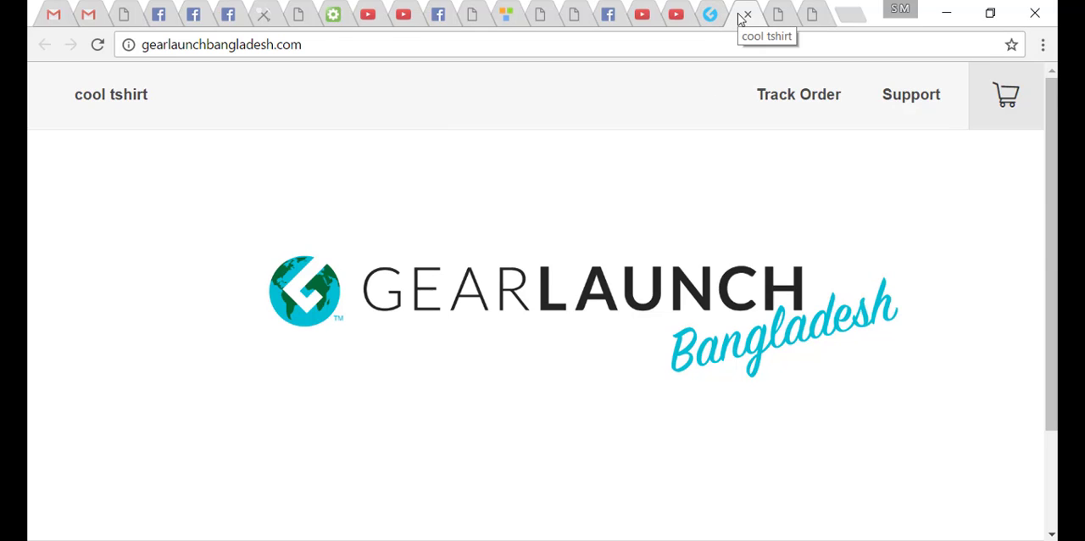
click(712, 15)
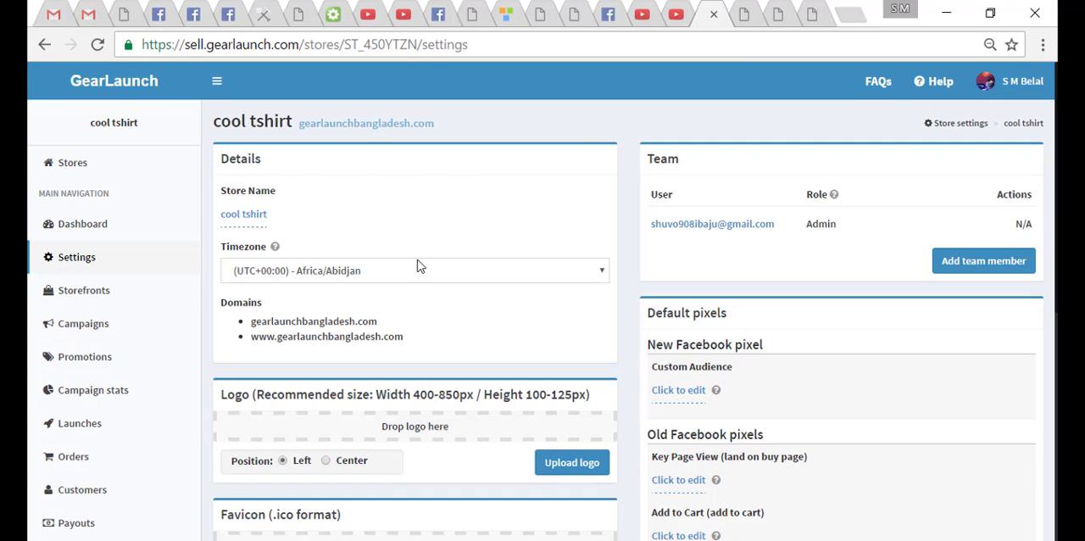
- Set the store's timezone to (UTC+06:00) - Asia/Dhaka
click(465, 269)
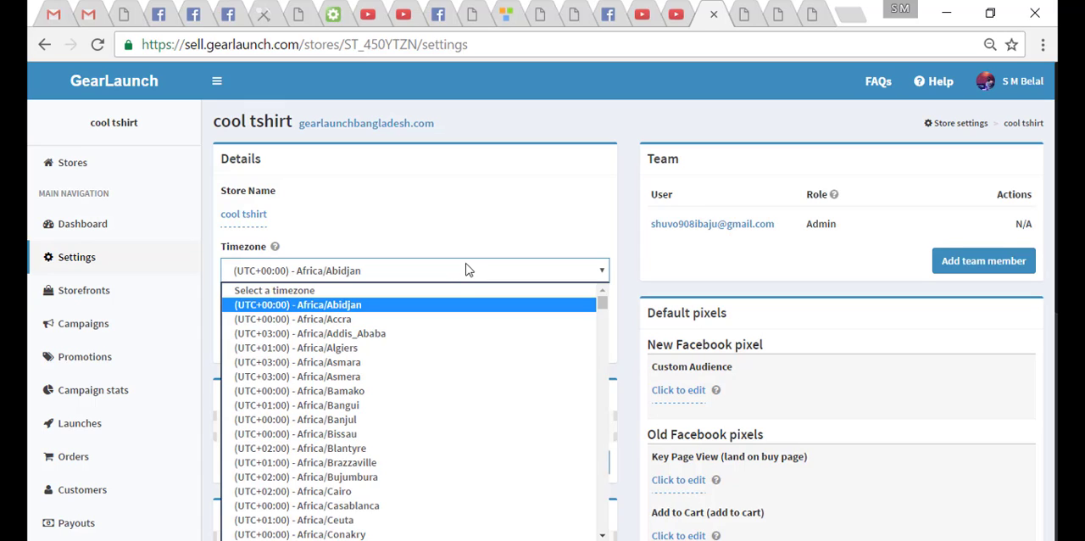
scroll(417, 349, down, 12)
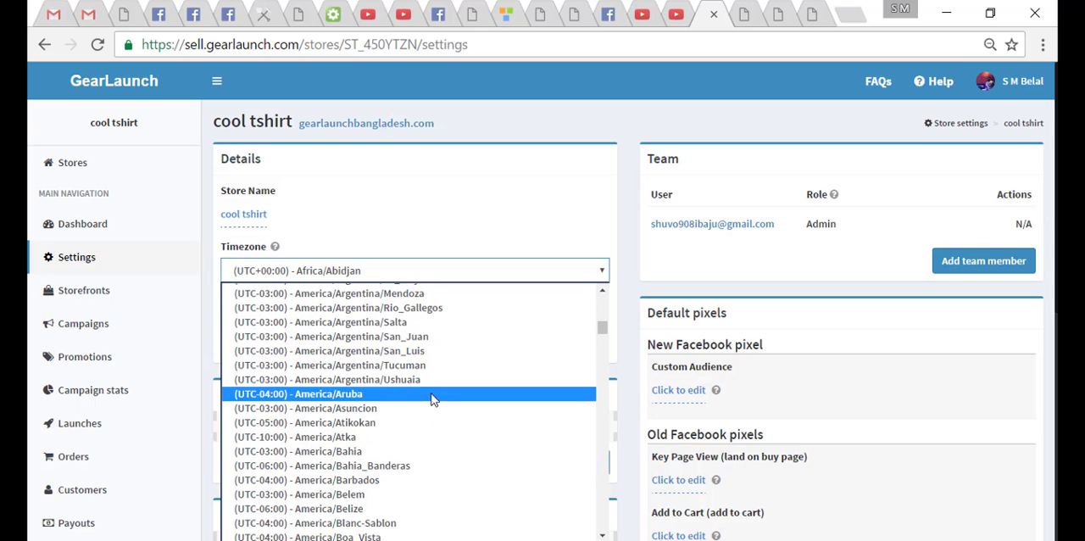
scroll(431, 403, down, 20)
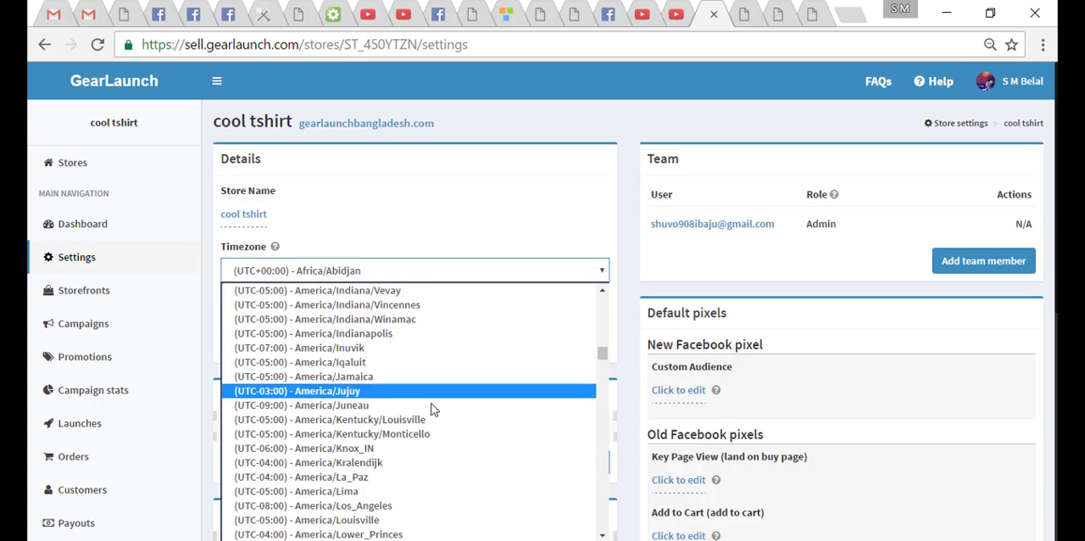
scroll(407, 389, down, 20)
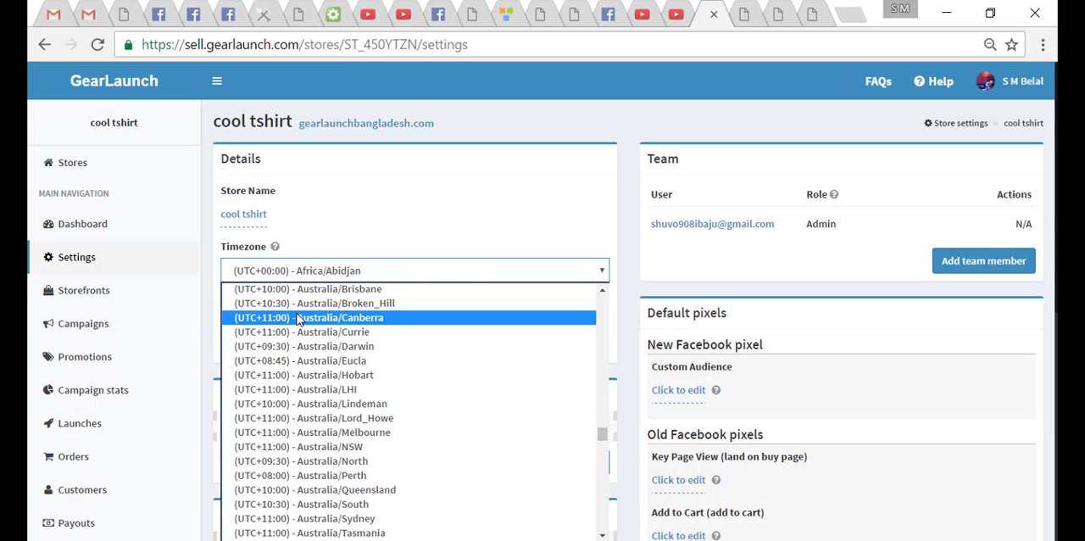
scroll(299, 319, up, 2)
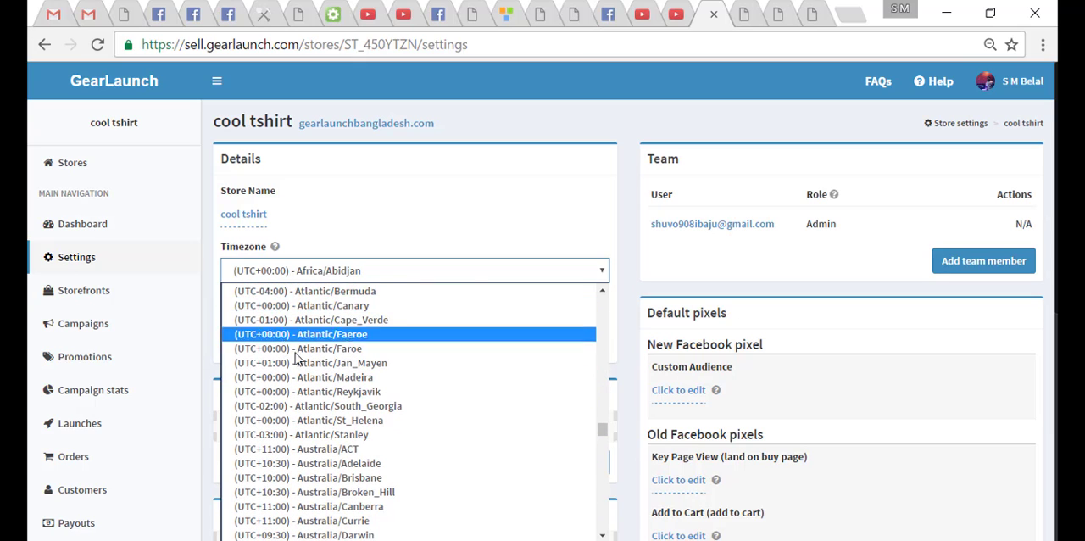
scroll(292, 412, down, 15)
scroll(296, 412, up, 15)
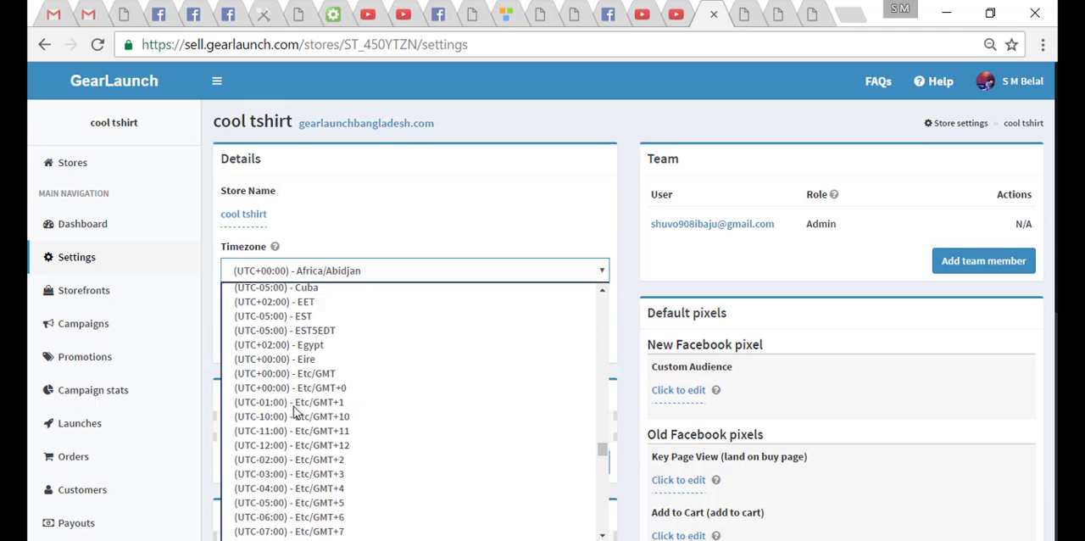
scroll(298, 407, up, 6)
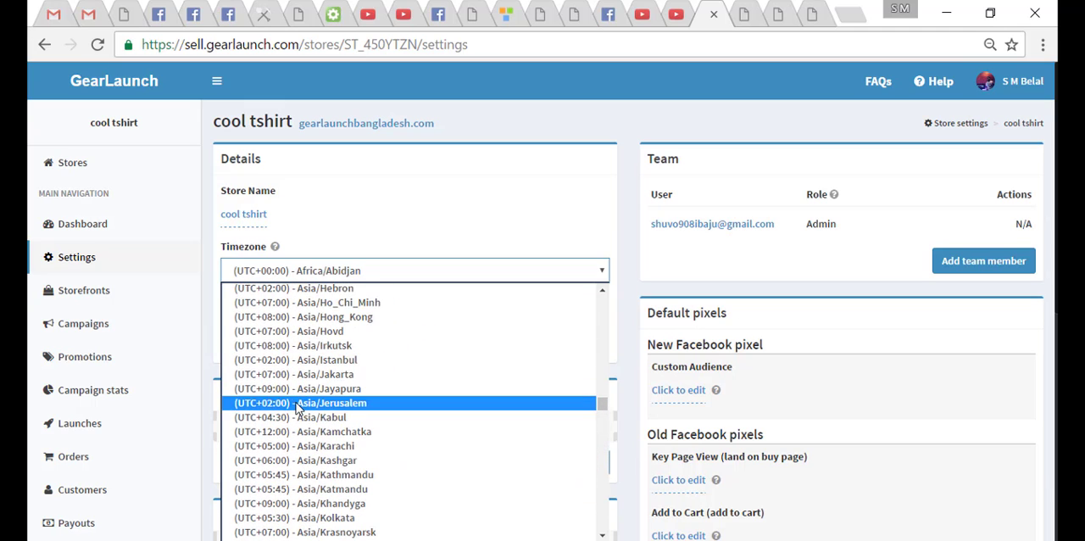
scroll(367, 432, up, 5)
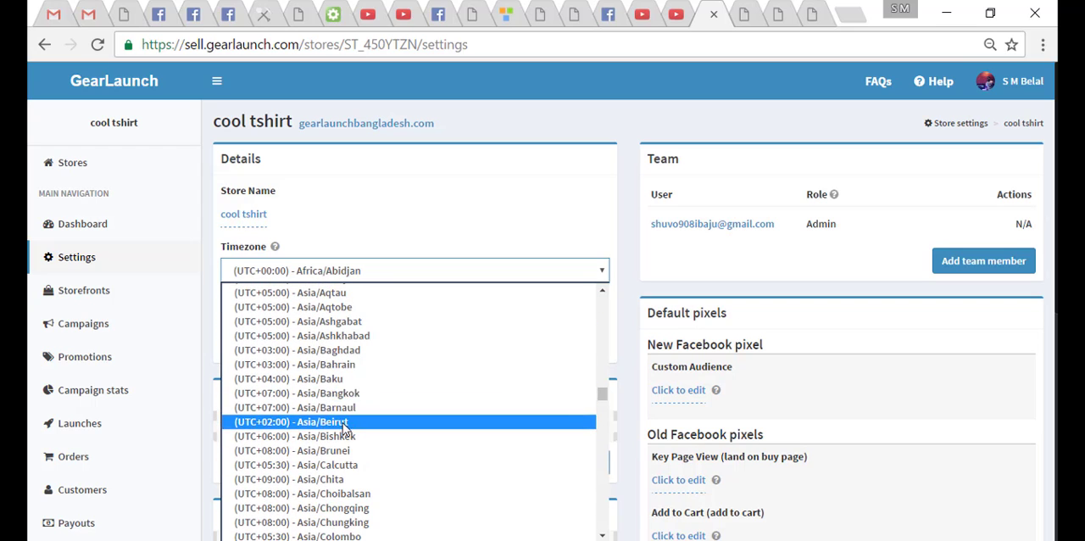
scroll(334, 407, down, 3)
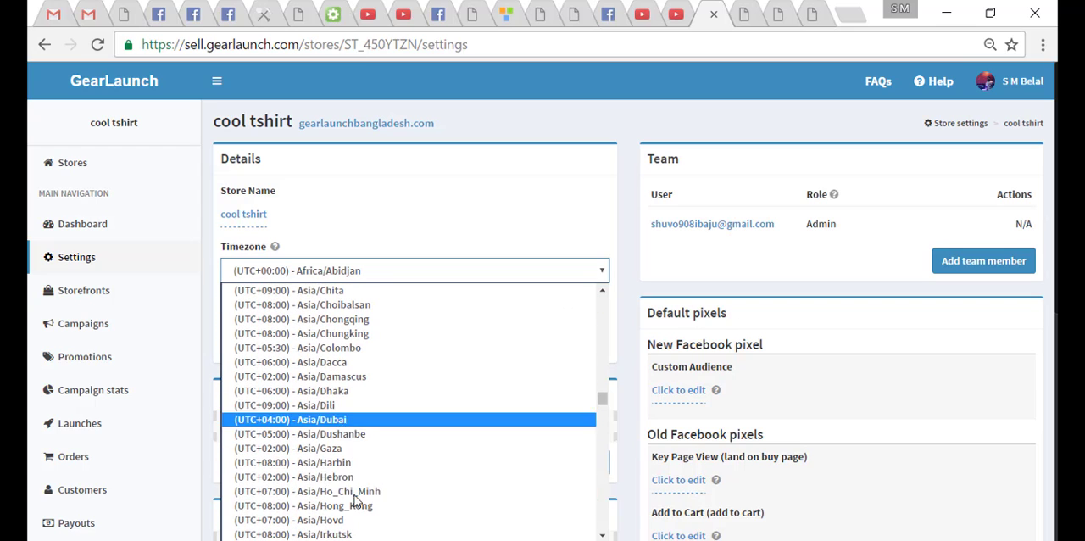
click(344, 395)
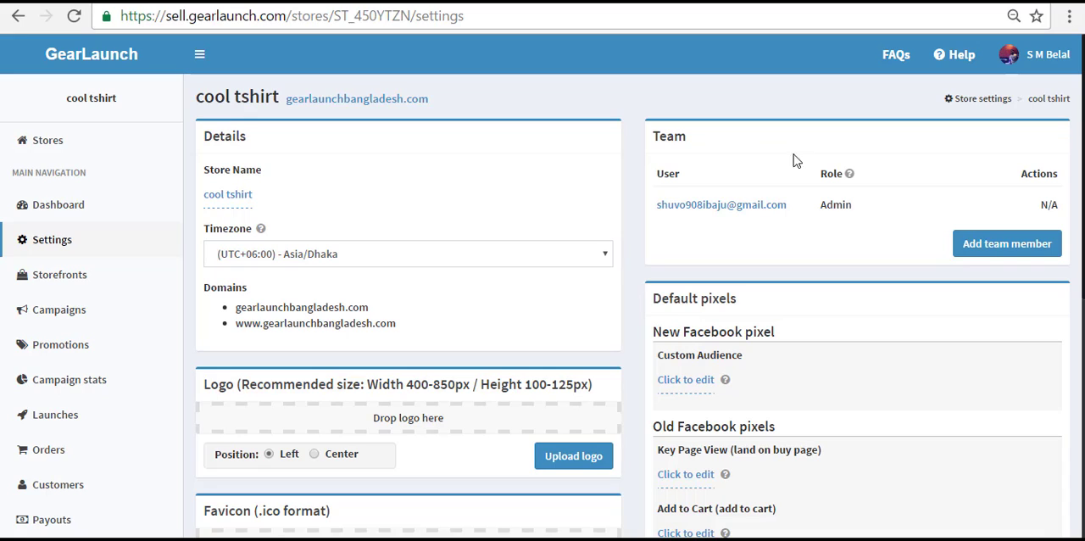
- Add a team member to the store by entering the member's e-mail address, assigning the Launcher role and saving
click(971, 245)
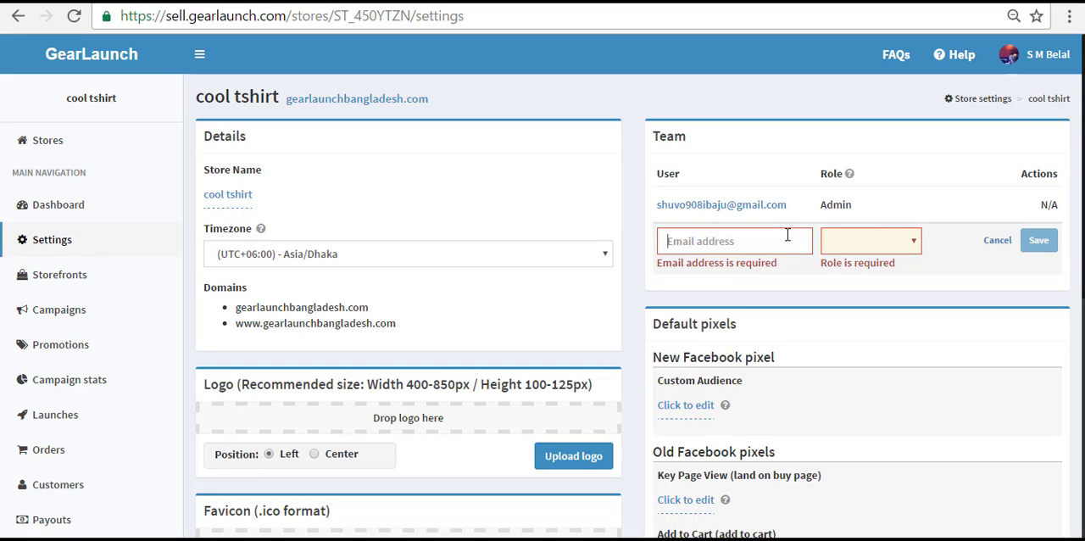
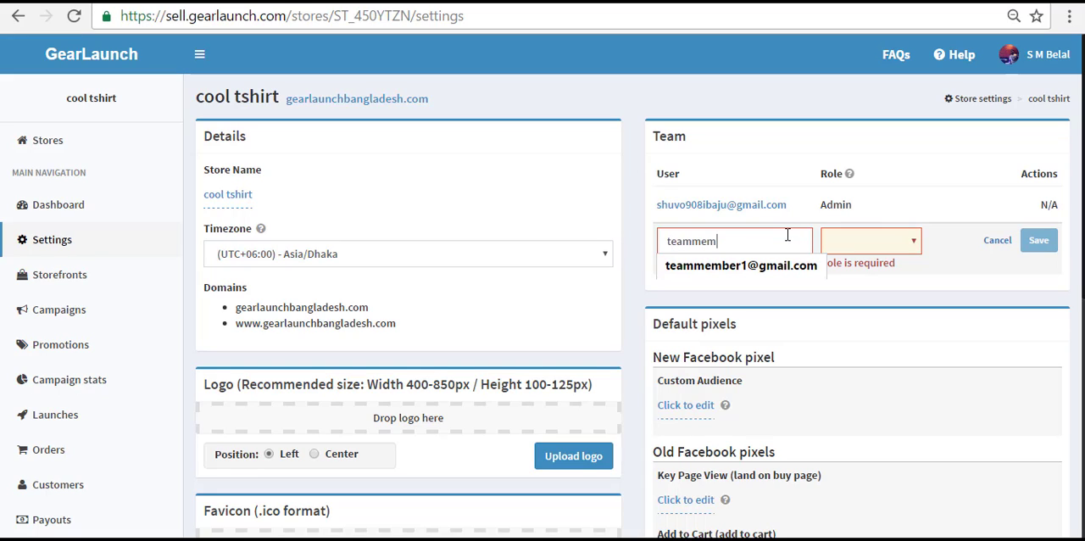
key(Down)
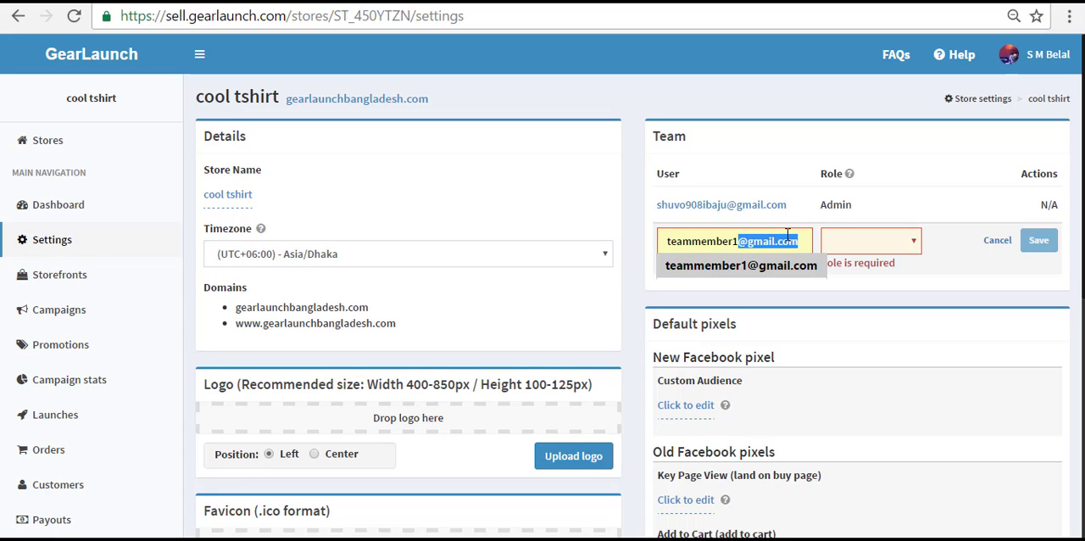
click(873, 244)
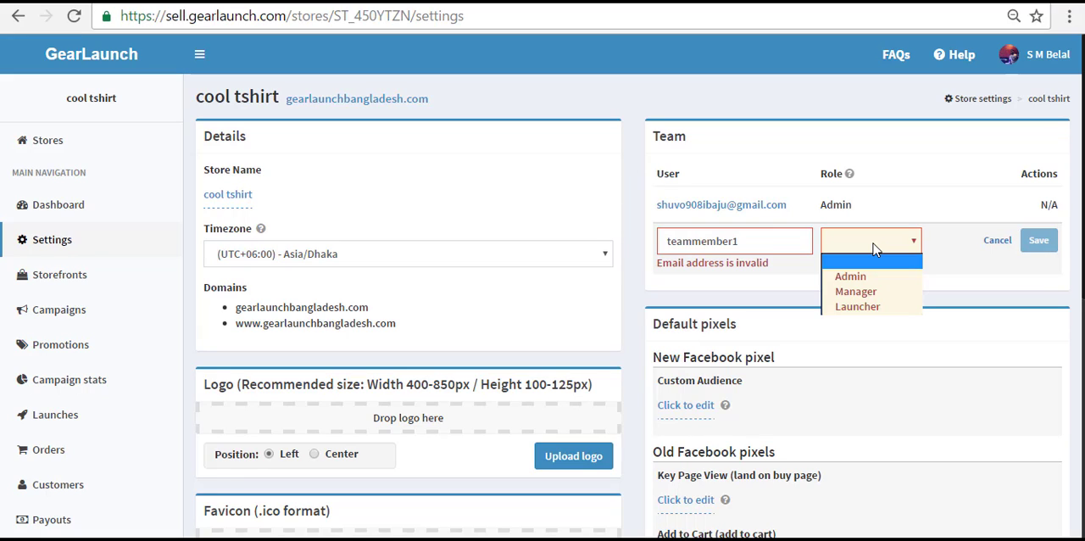
click(895, 308)
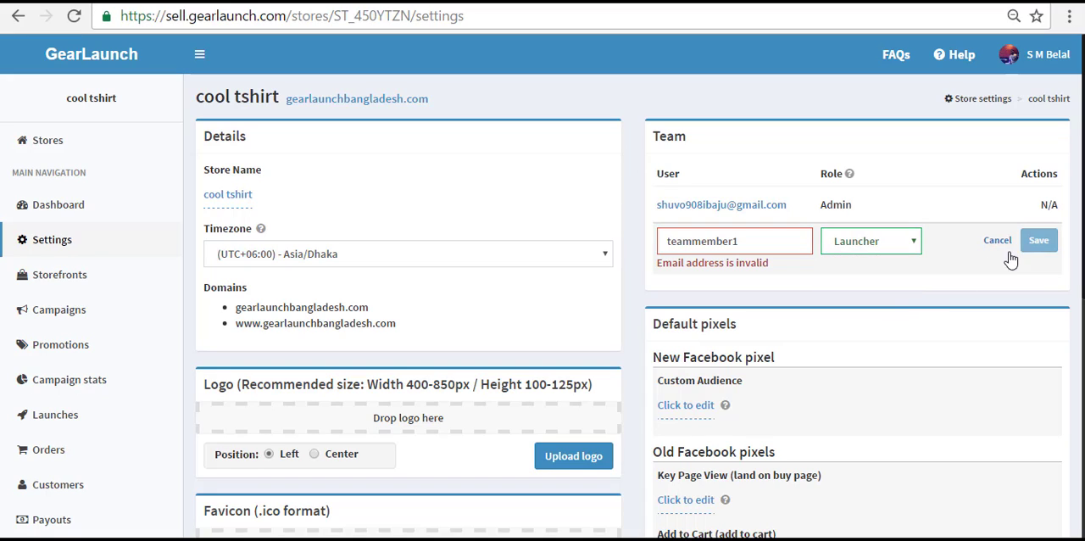
click(761, 238)
text(@)
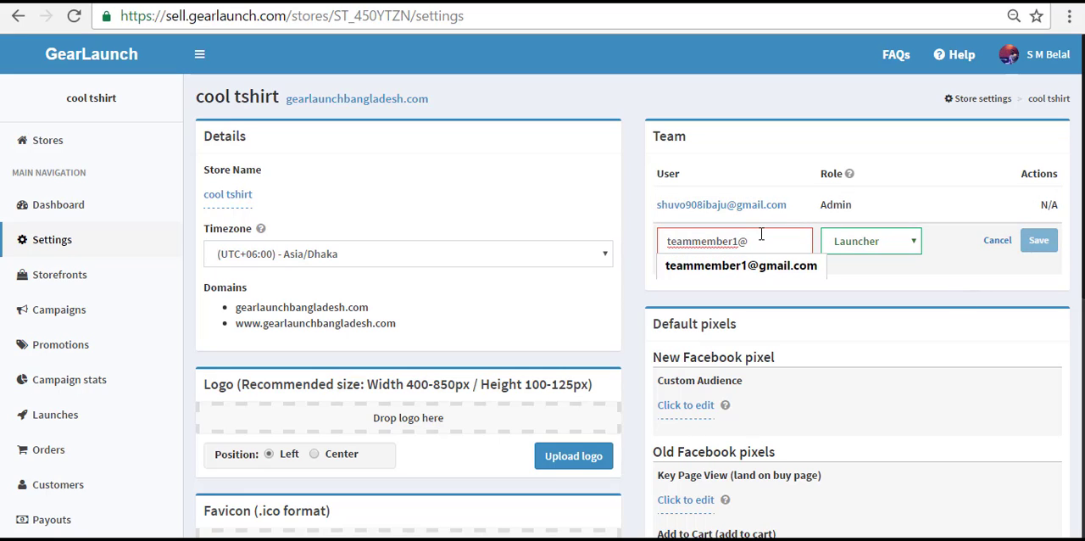
key(Down)
key(Return)
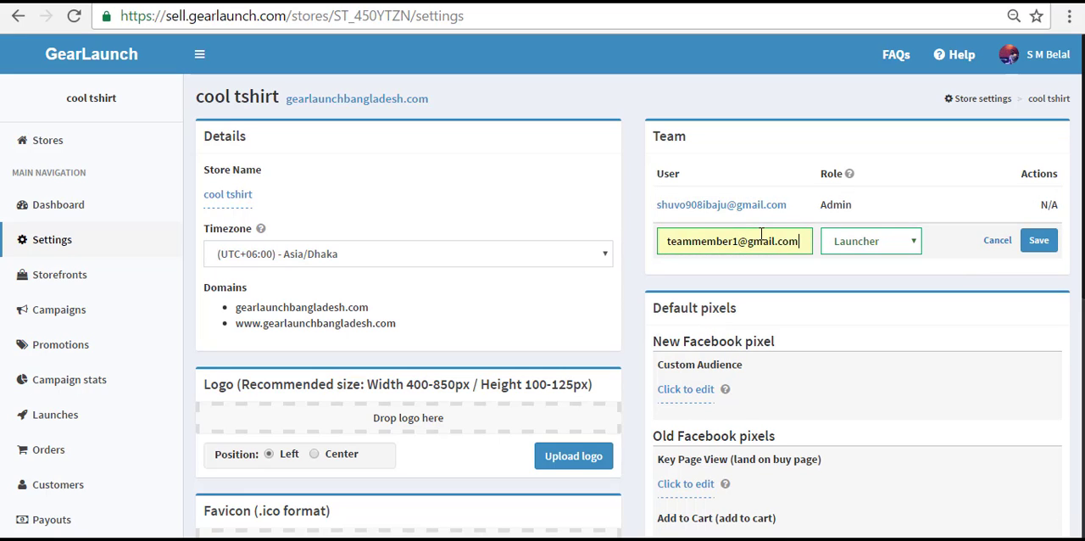
click(1048, 241)
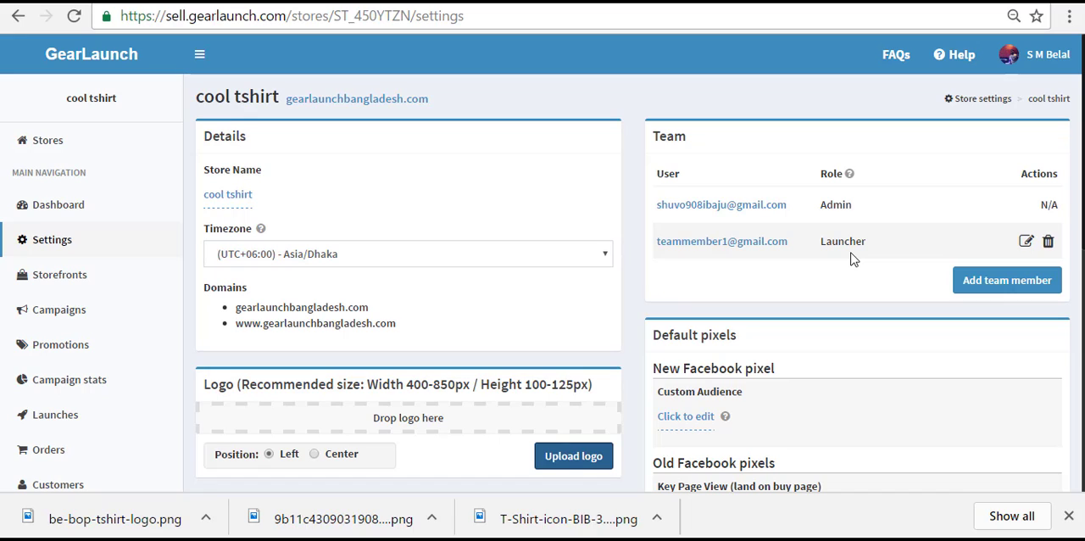
- Upload be-bop-tshirt-logo as the store logo, check it on the live storefront and return to the settings
scroll(465, 377, down, 1)
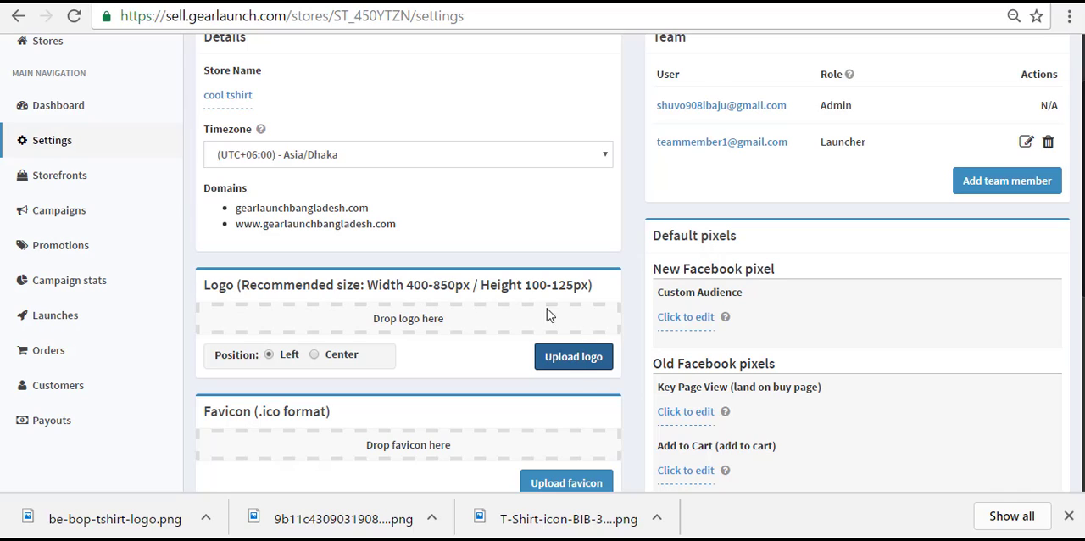
click(580, 363)
click(582, 357)
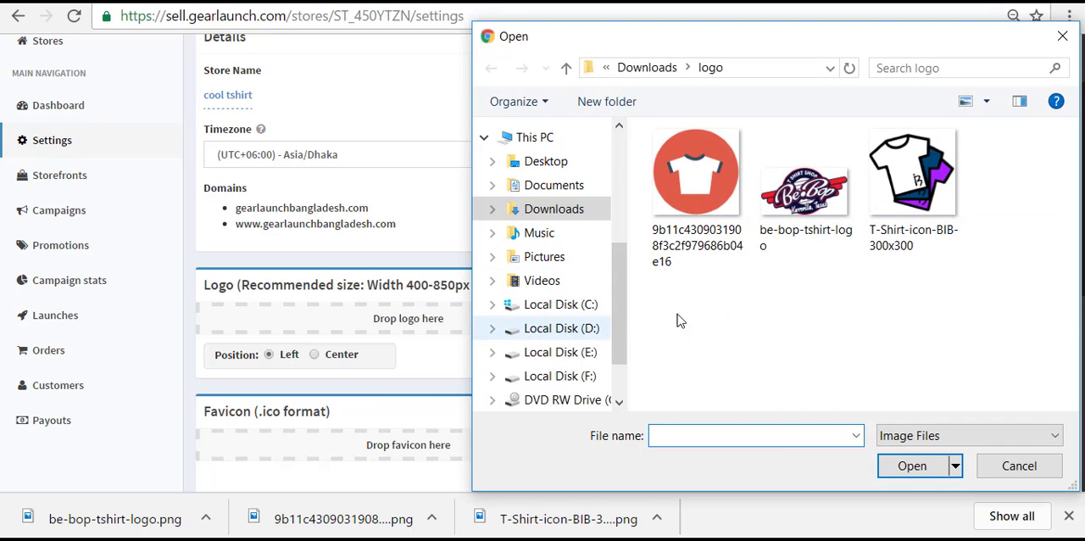
click(794, 219)
click(910, 465)
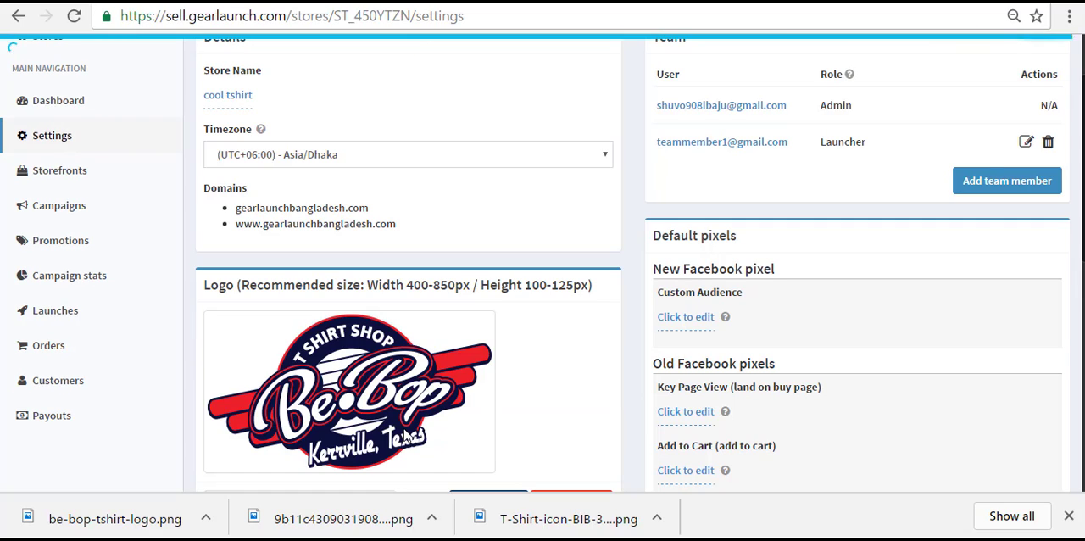
scroll(508, 373, down, 1)
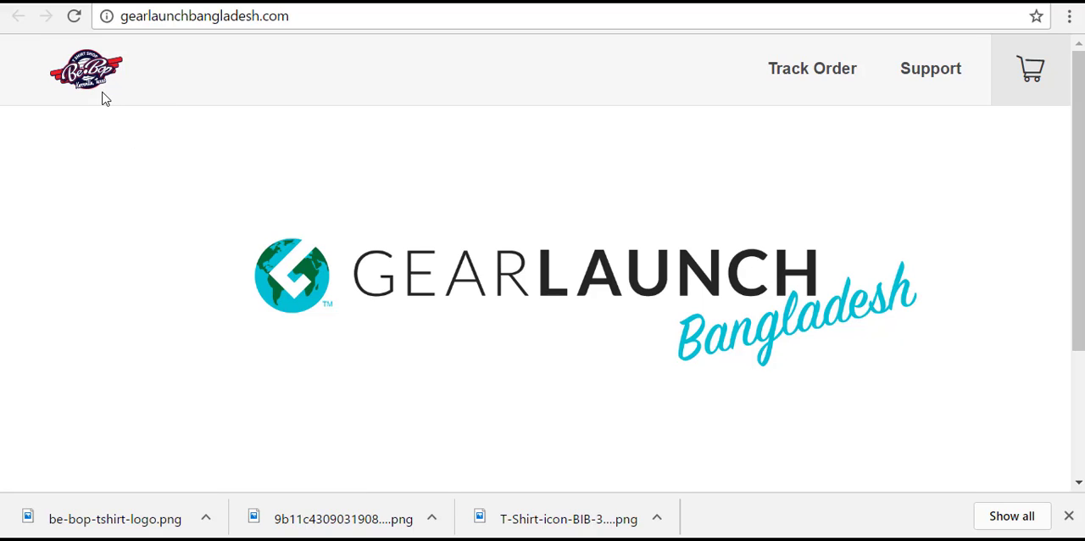
click(785, 2)
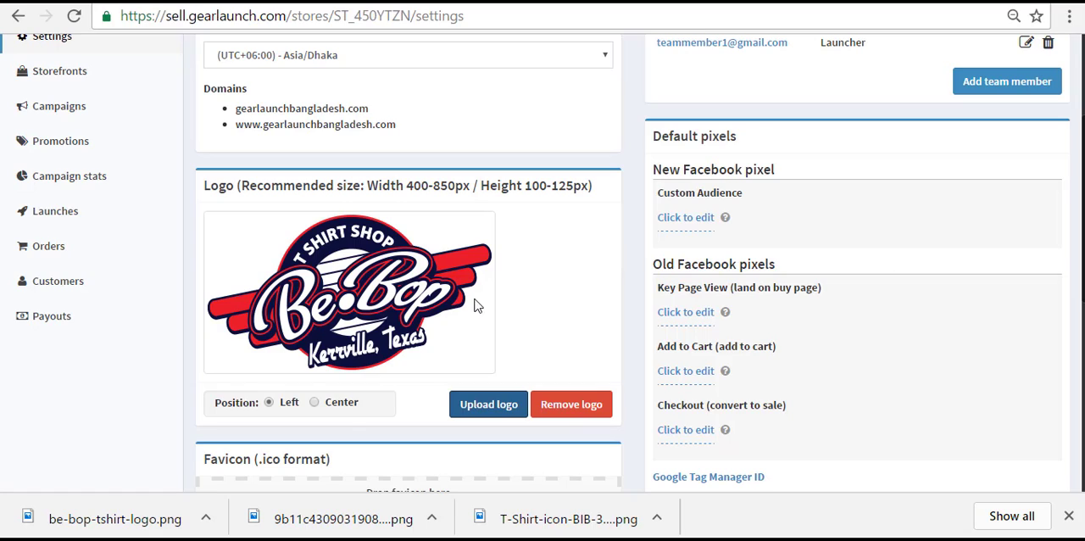
- Set the logo position to Center and reload the live storefront to check the placement
click(315, 402)
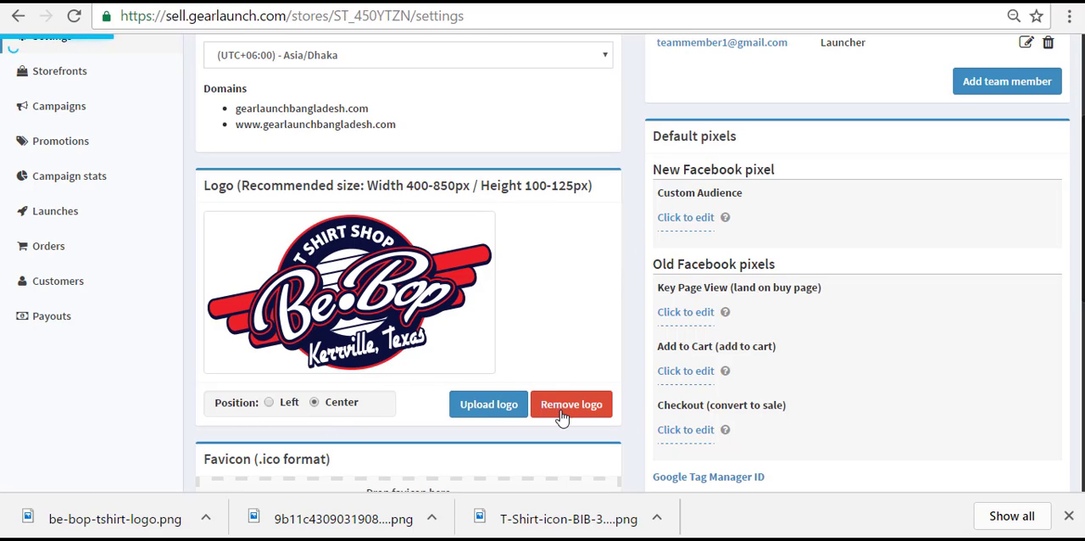
click(785, 2)
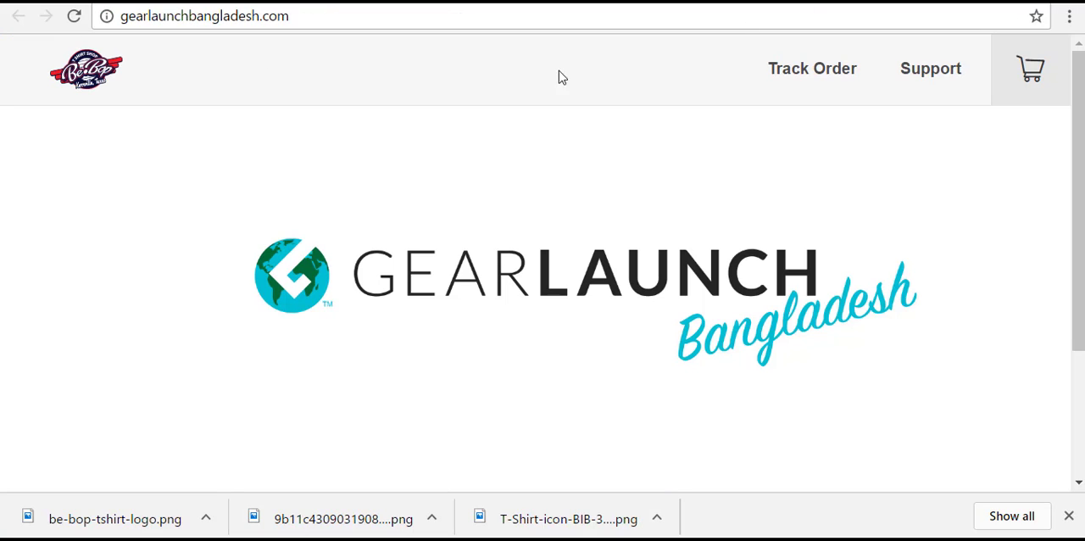
click(74, 23)
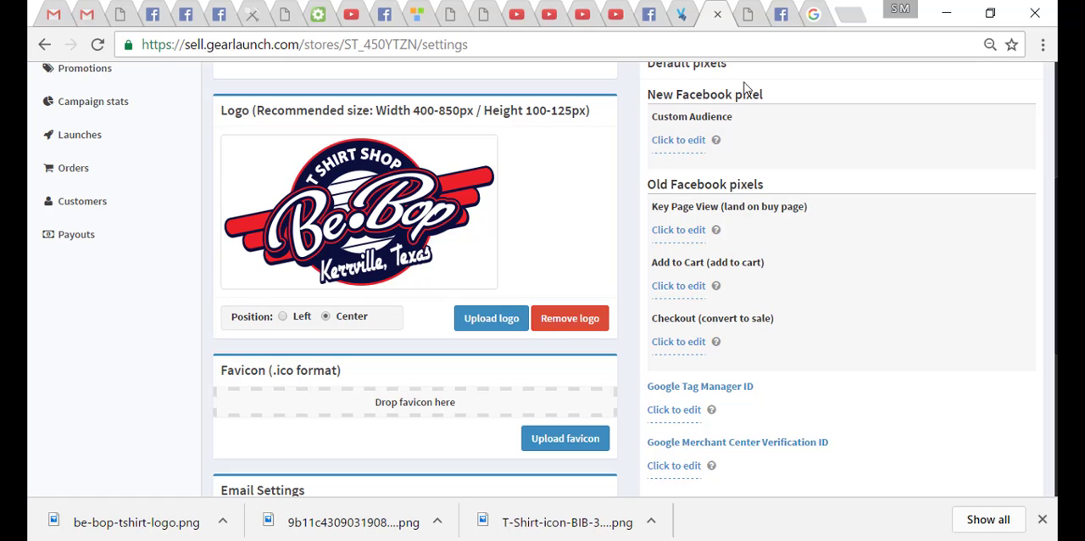
- Upload T-Shirt-icon-BIB-300x300 as the store favicon, reload the live storefront to check it and return to the settings
click(580, 447)
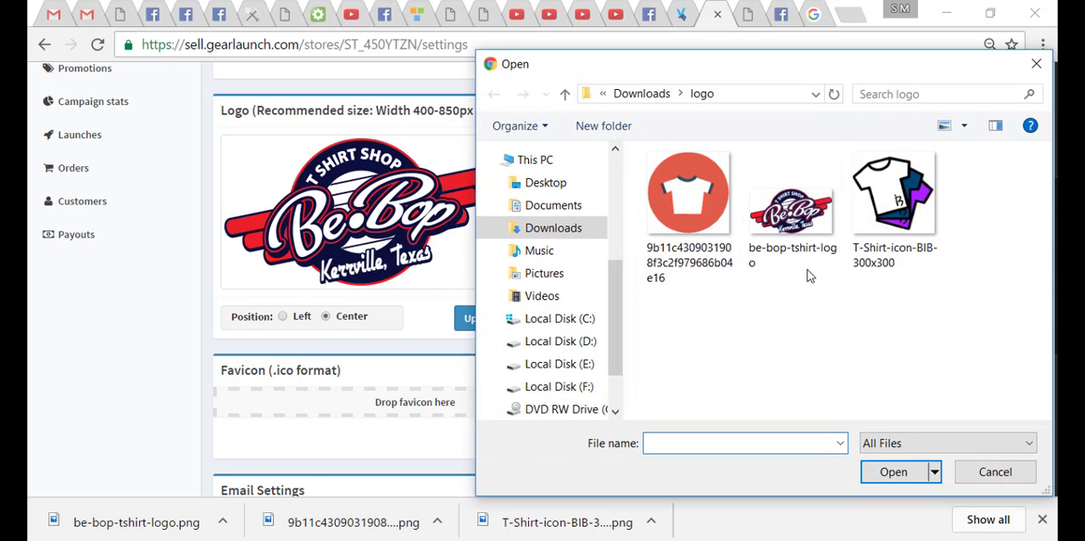
click(882, 223)
click(901, 481)
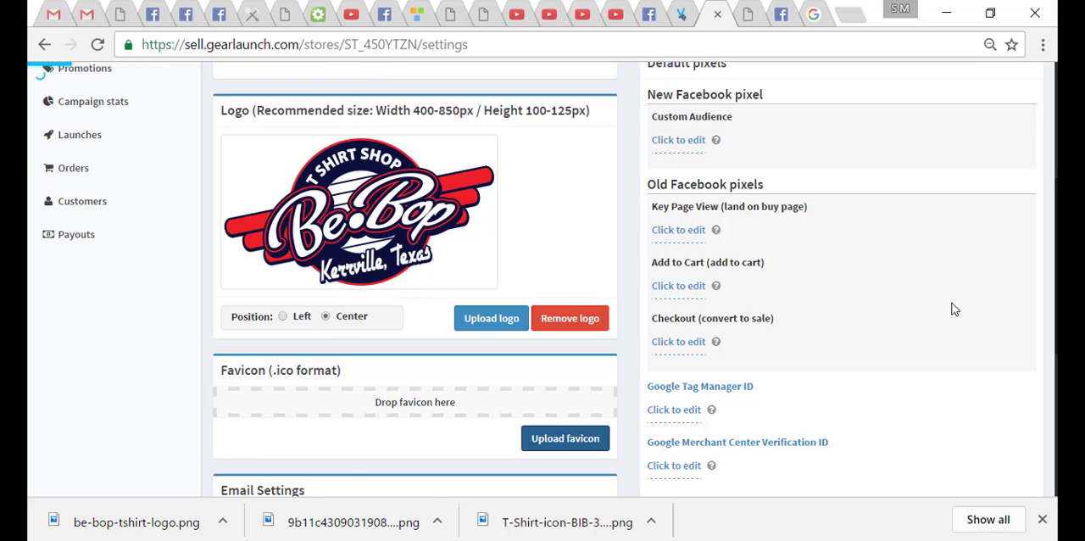
scroll(953, 309, down, 3)
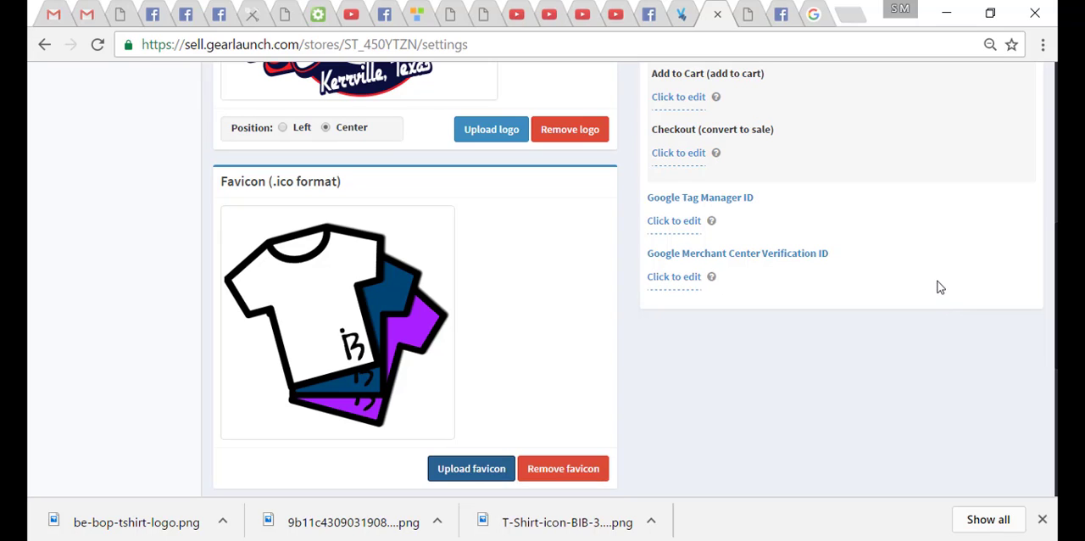
click(745, 23)
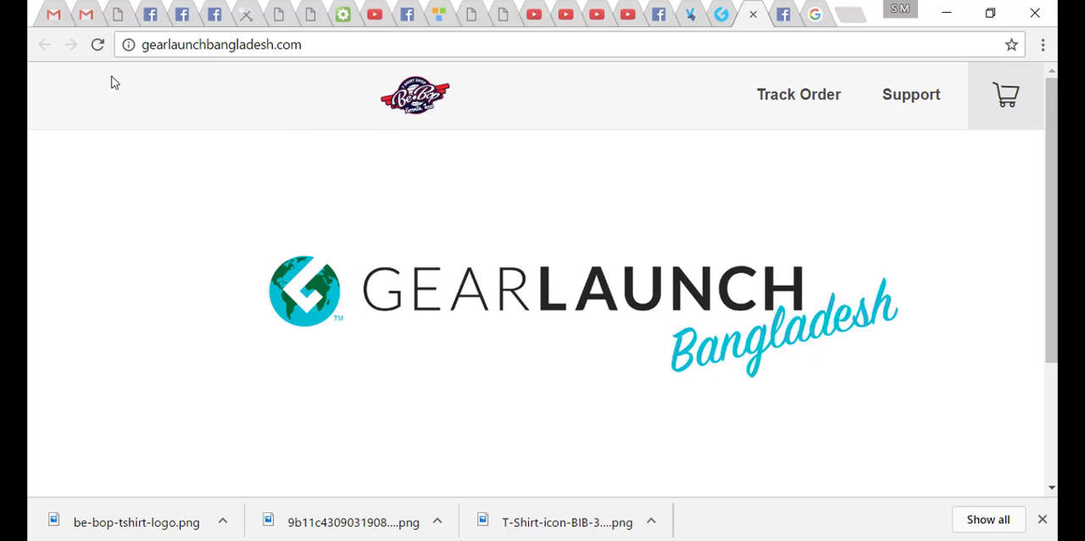
click(97, 46)
click(723, 10)
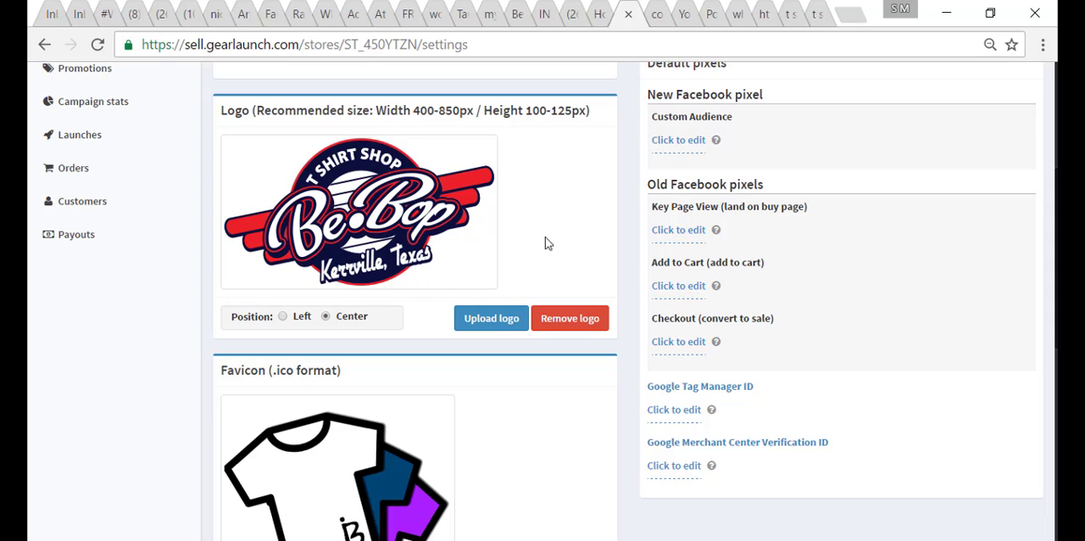
- Browse the Google image results for "t shirt logo png" and "t shirt icon png" as logo and favicon sources, and return to the store settings
click(788, 6)
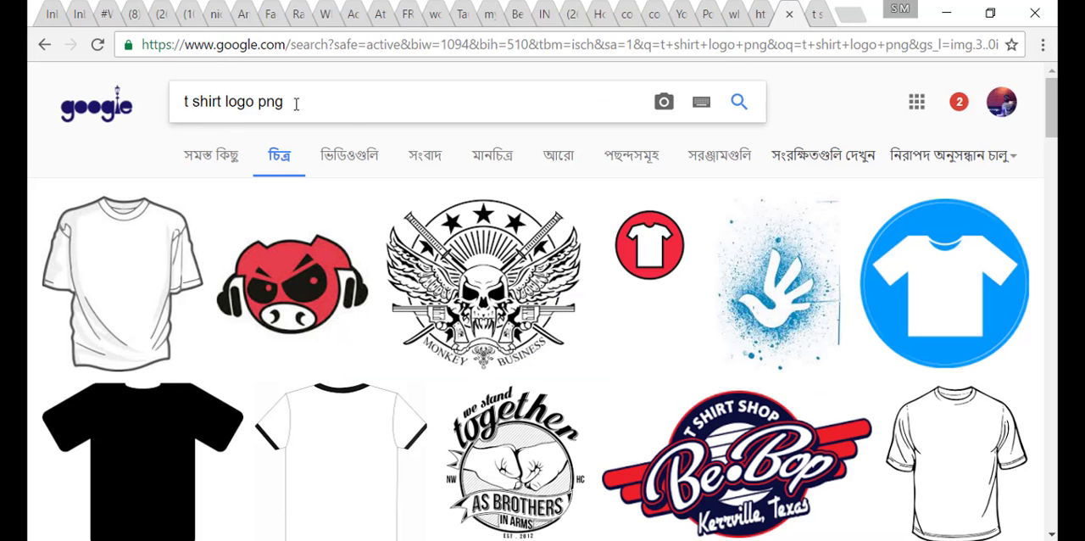
scroll(496, 161, down, 2)
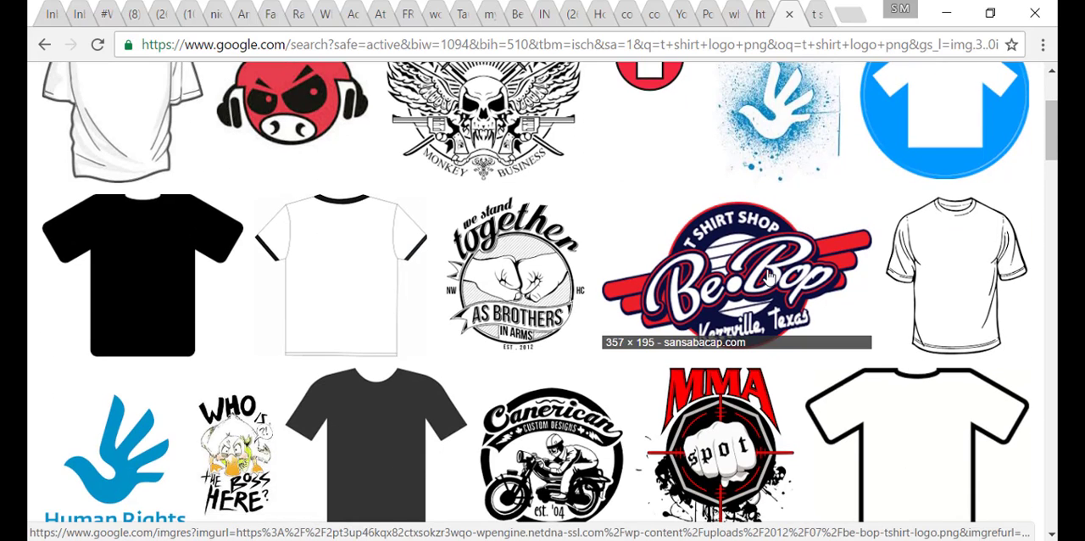
click(814, 14)
scroll(640, 224, up, 3)
scroll(640, 223, up, 5)
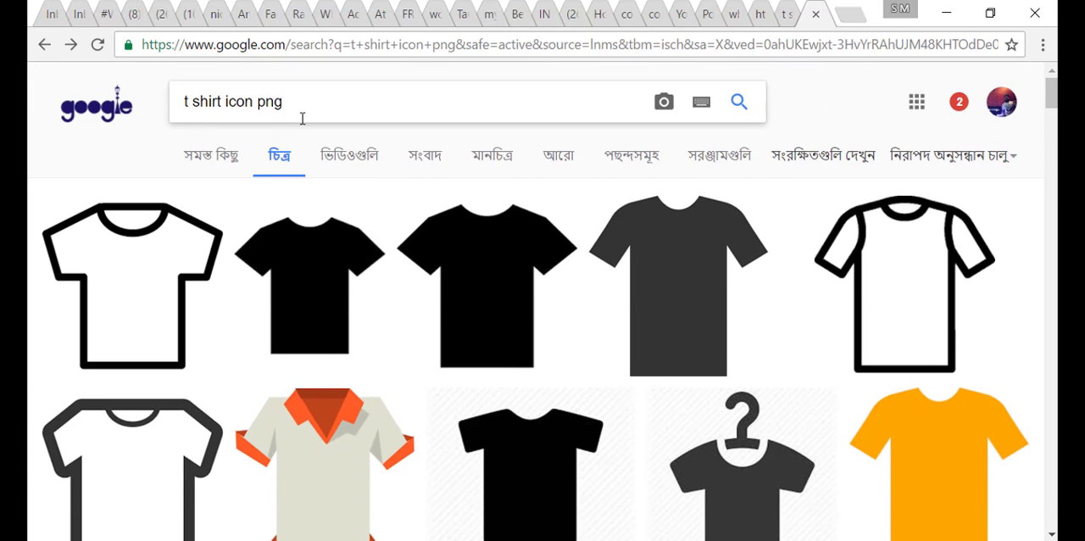
scroll(494, 238, down, 4)
scroll(495, 238, down, 10)
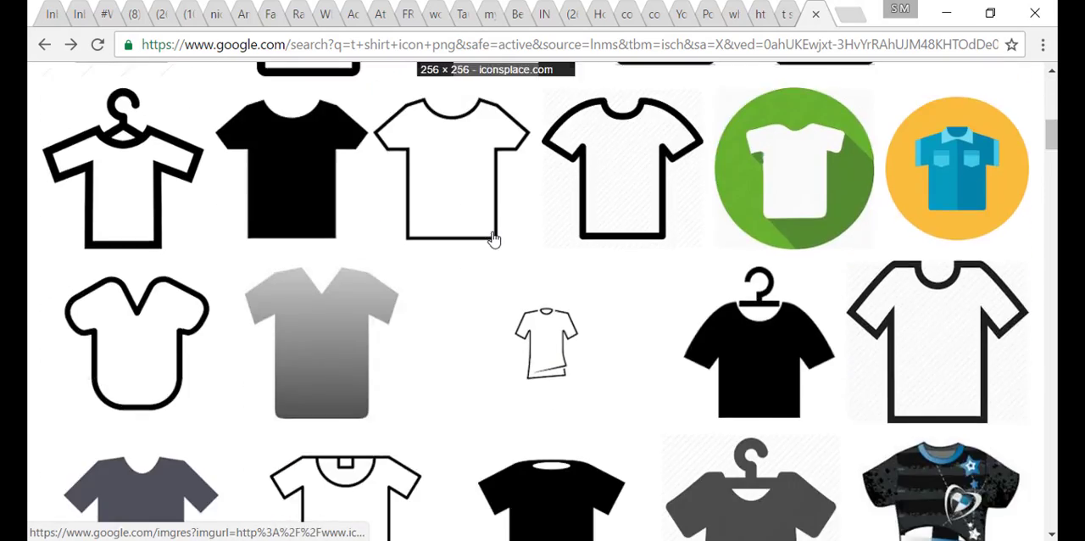
scroll(494, 238, down, 10)
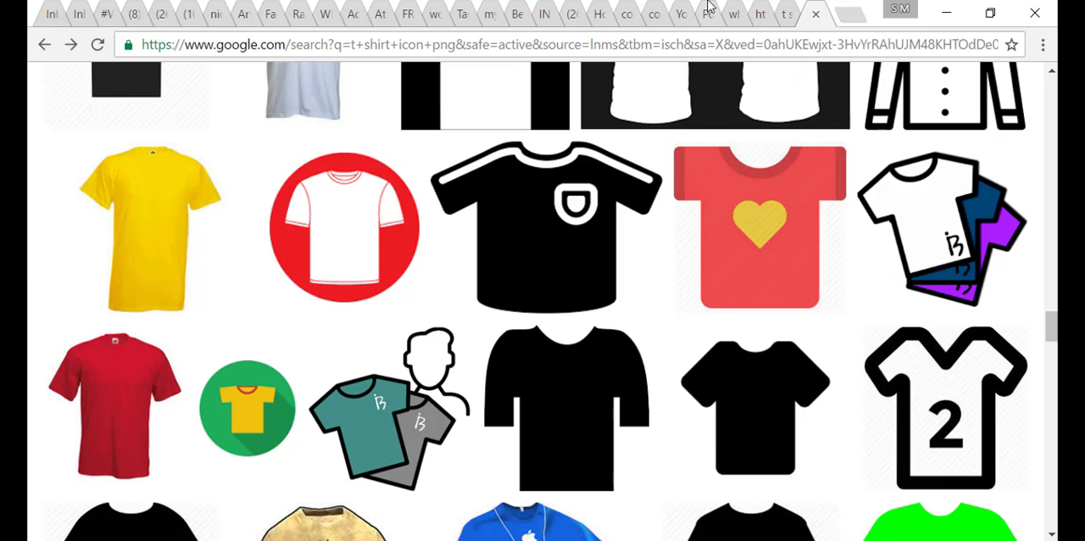
click(757, 540)
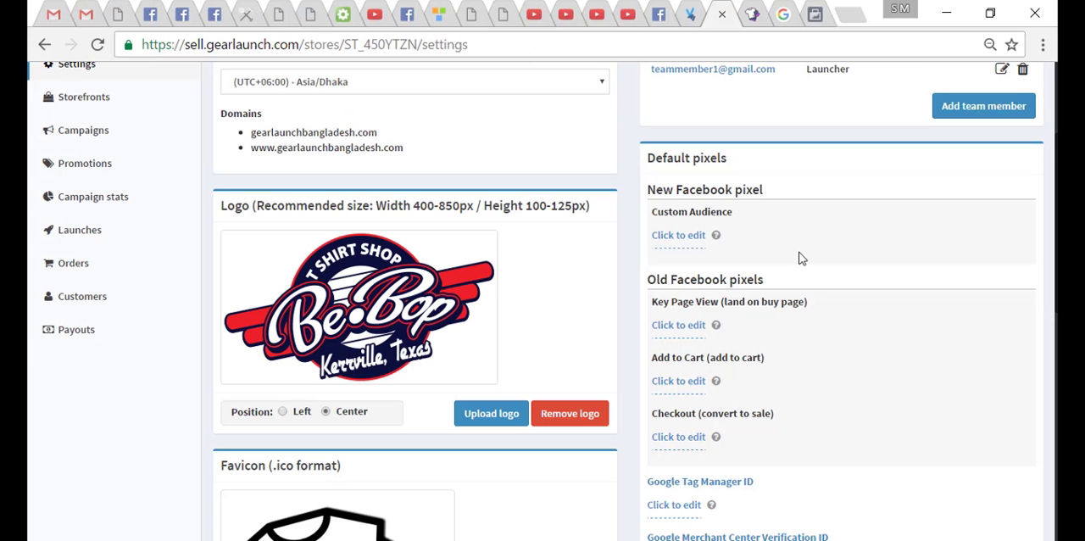
- Switch to Facebook Power Editor, go to the ad account's Pixels page and copy the default pixel's ID
click(815, 10)
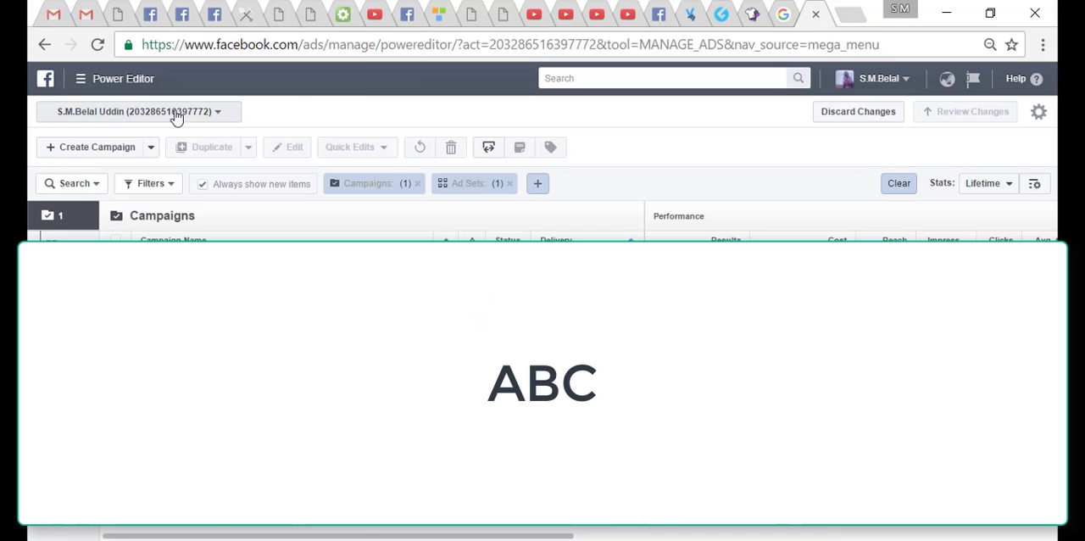
click(80, 78)
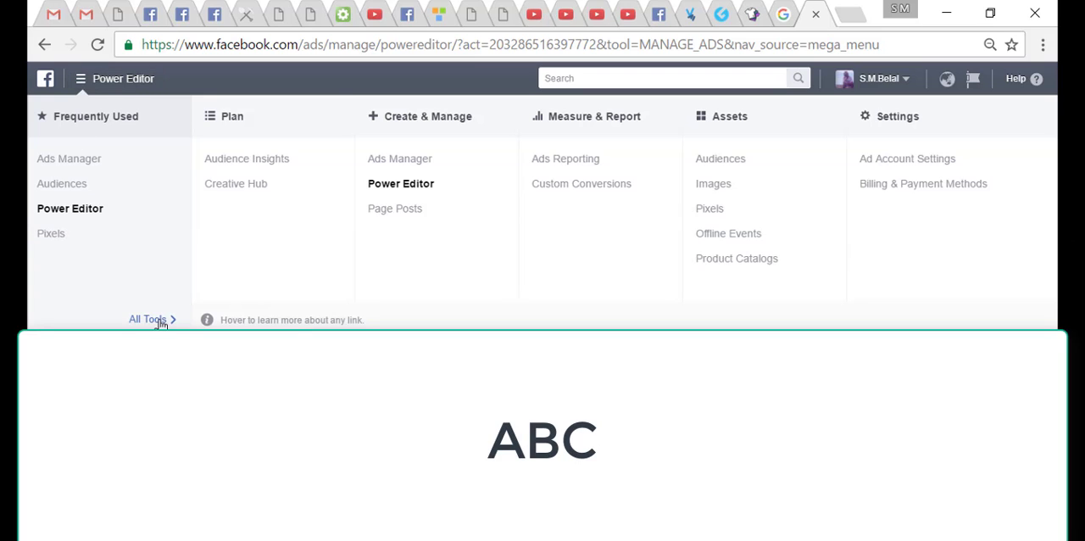
click(710, 210)
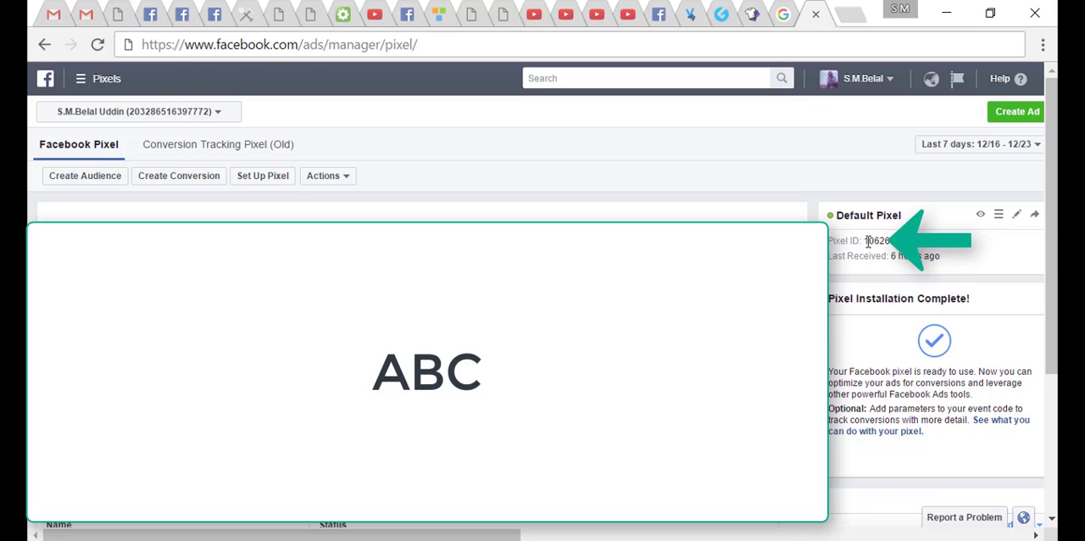
drag(863, 240, 890, 242)
click(931, 251)
drag(865, 240, 892, 241)
right_click(882, 241)
click(950, 252)
- Return to the GearLaunch store settings, paste the pixel ID as the Custom Audience value of the new Facebook pixel and save it
click(723, 10)
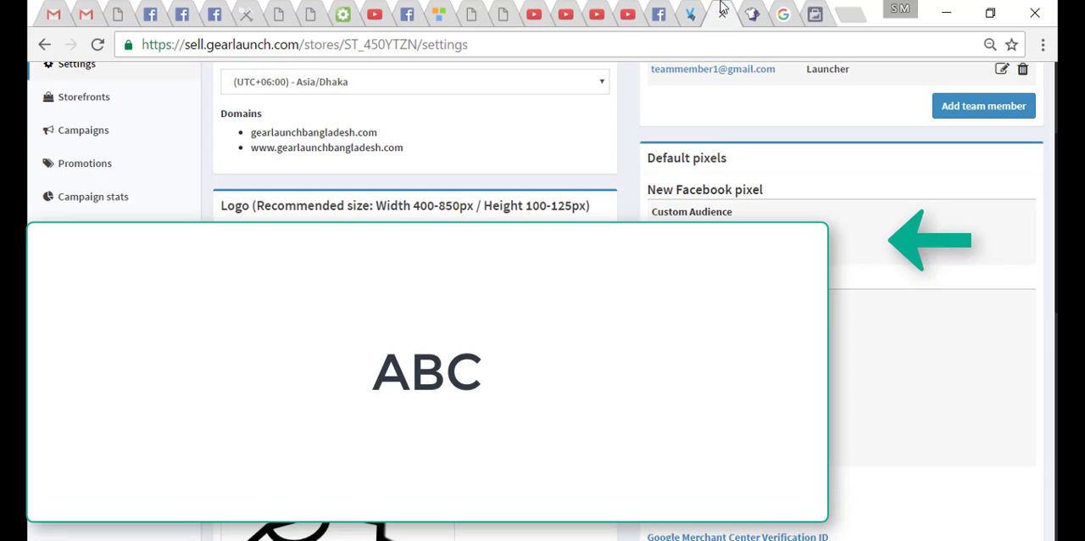
click(693, 242)
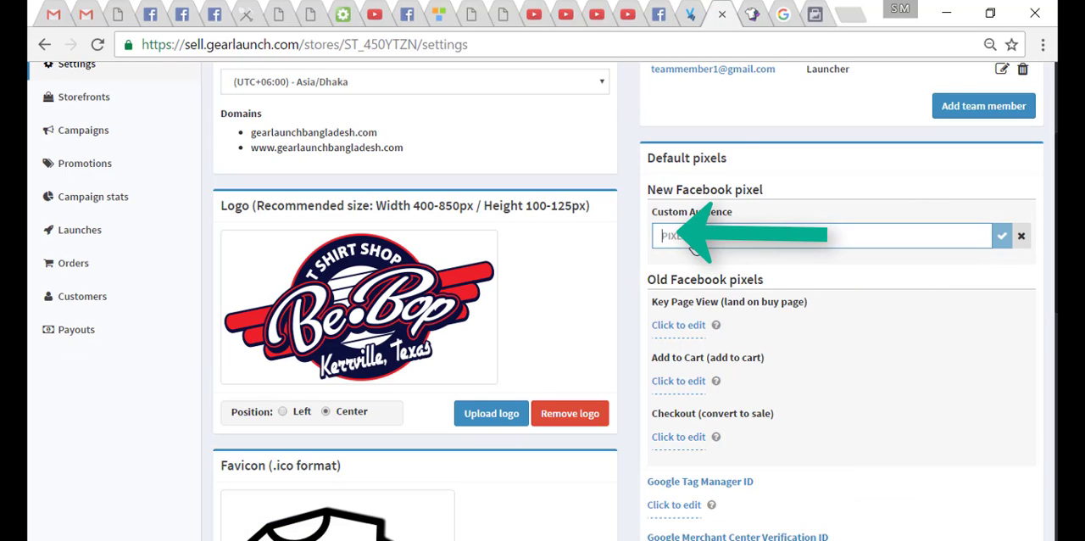
right_click(700, 240)
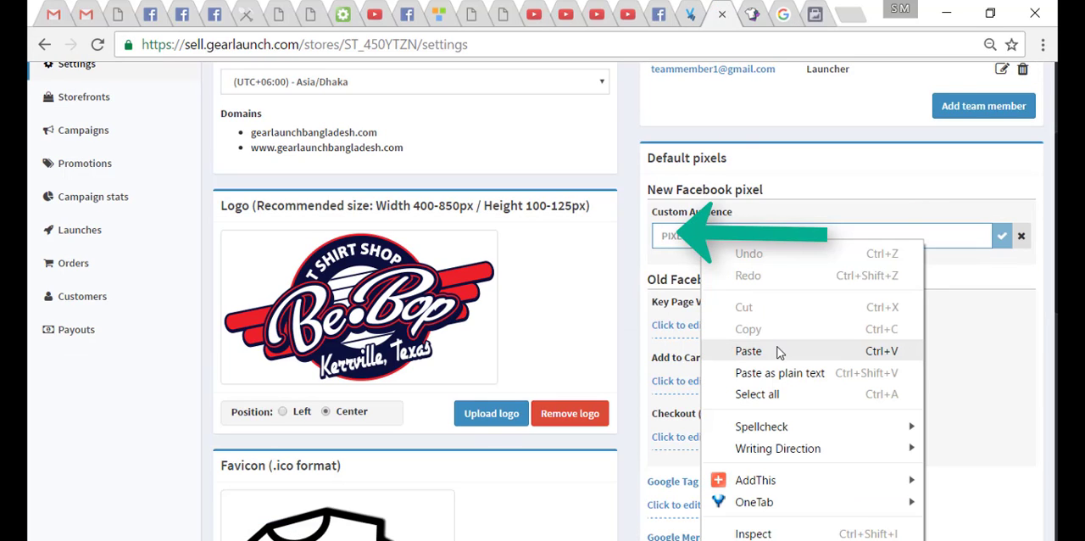
click(748, 351)
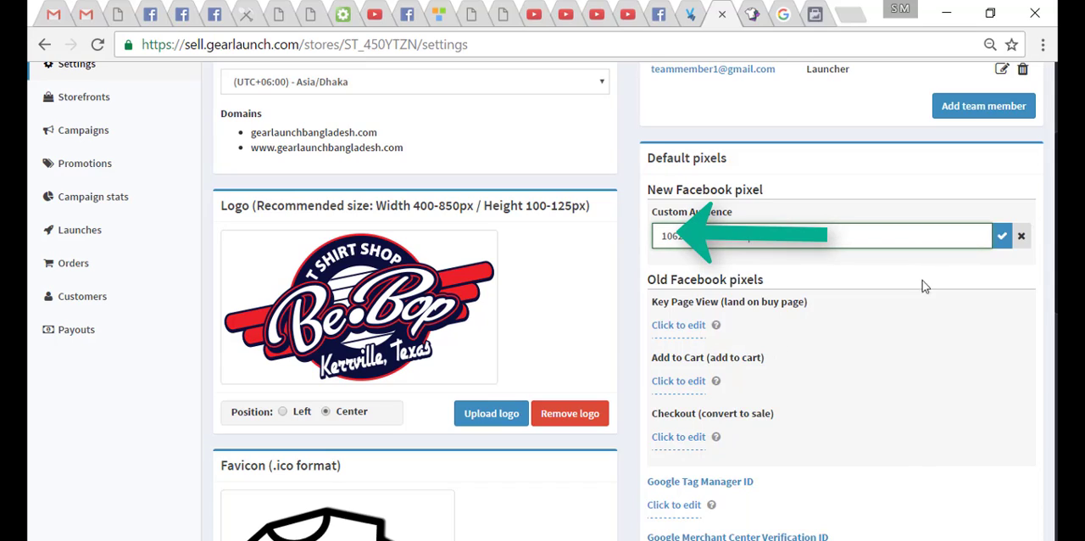
click(1001, 244)
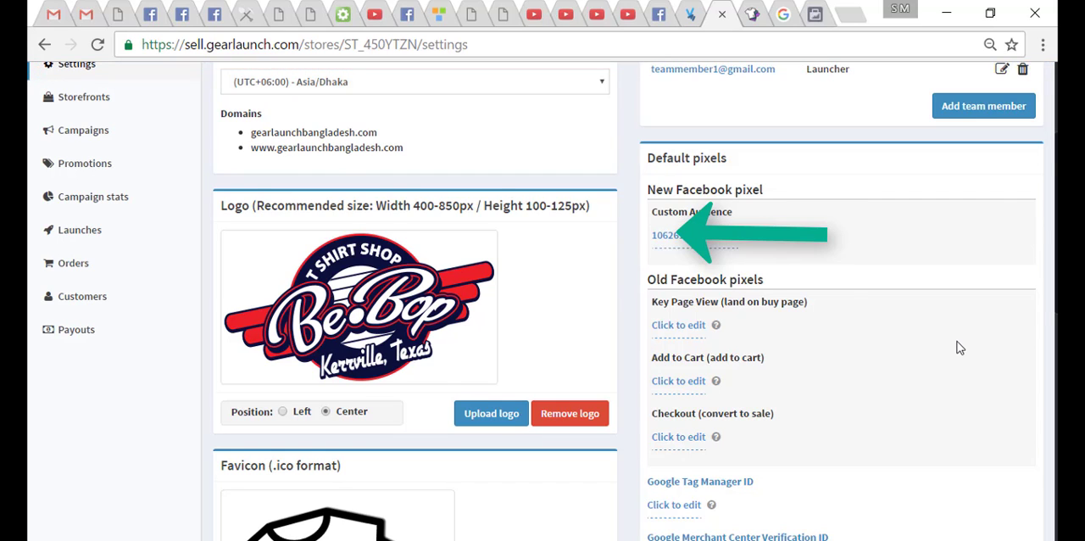
- Toggle the automatic abandoned cart emails option off and back on in the store's Email Settings
scroll(897, 269, down, 1)
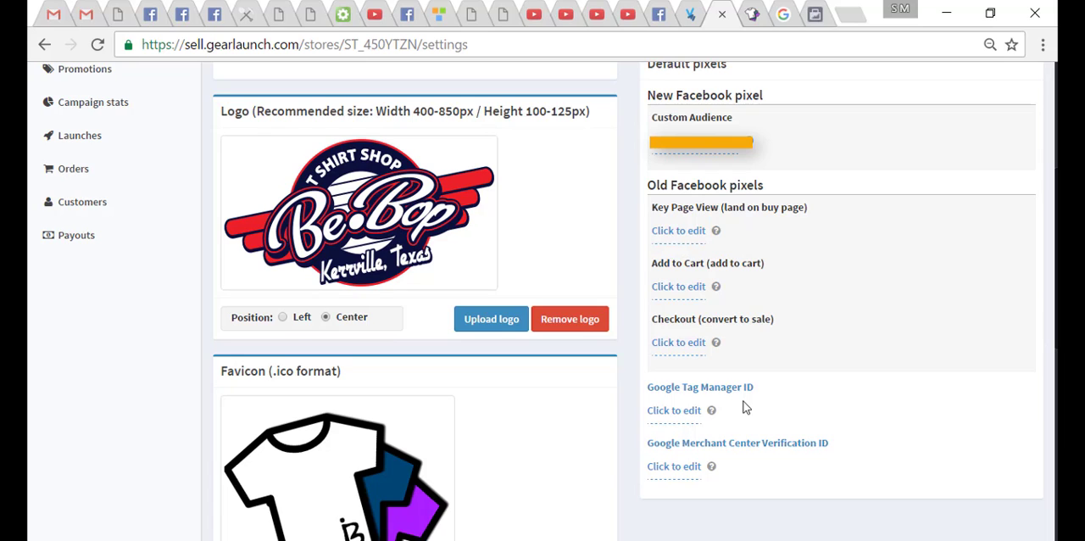
scroll(744, 408, down, 4)
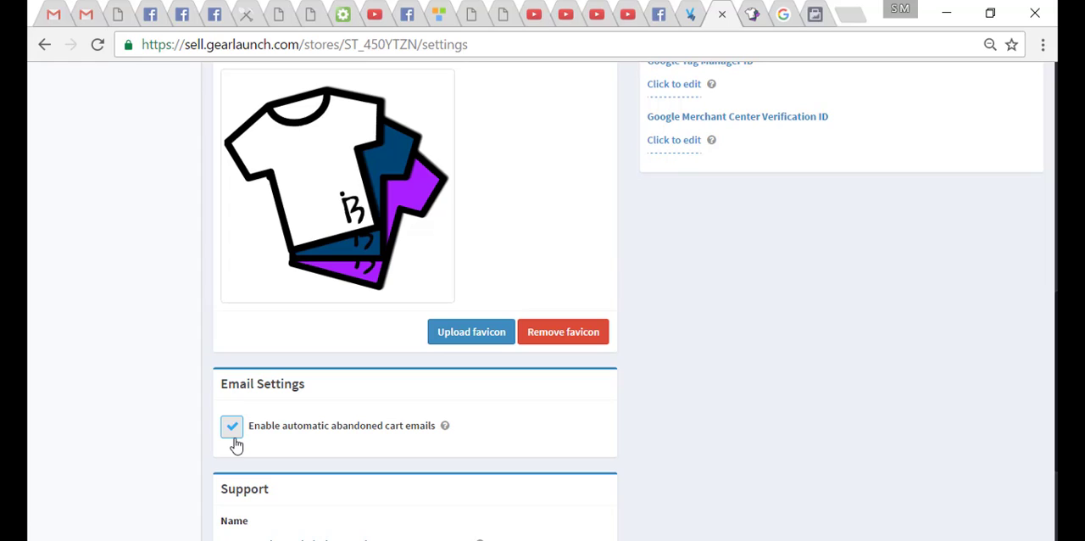
click(232, 429)
click(230, 428)
scroll(339, 399, down, 2)
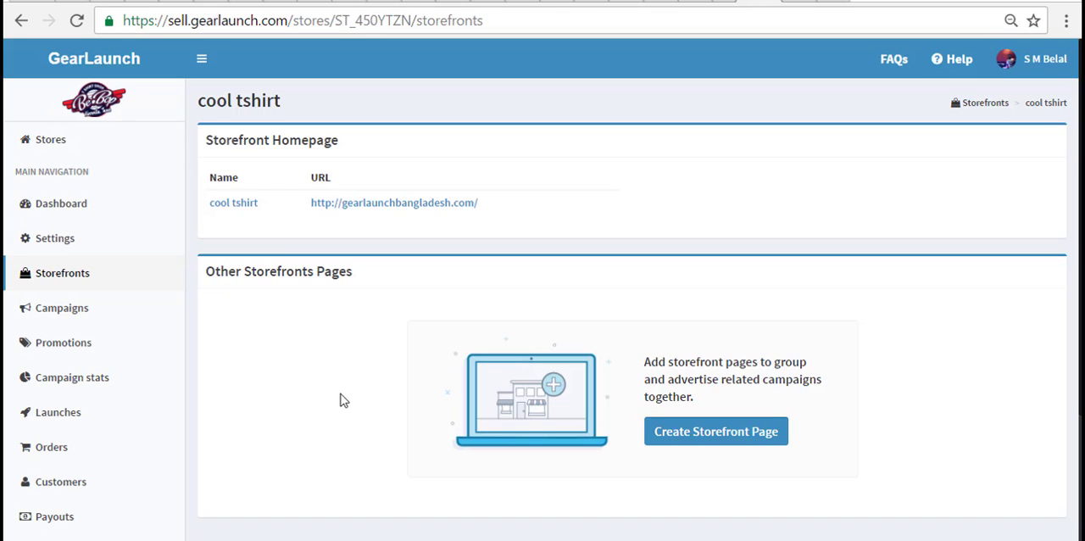
- Create a new storefront page and name it "dog tshirts"
click(698, 434)
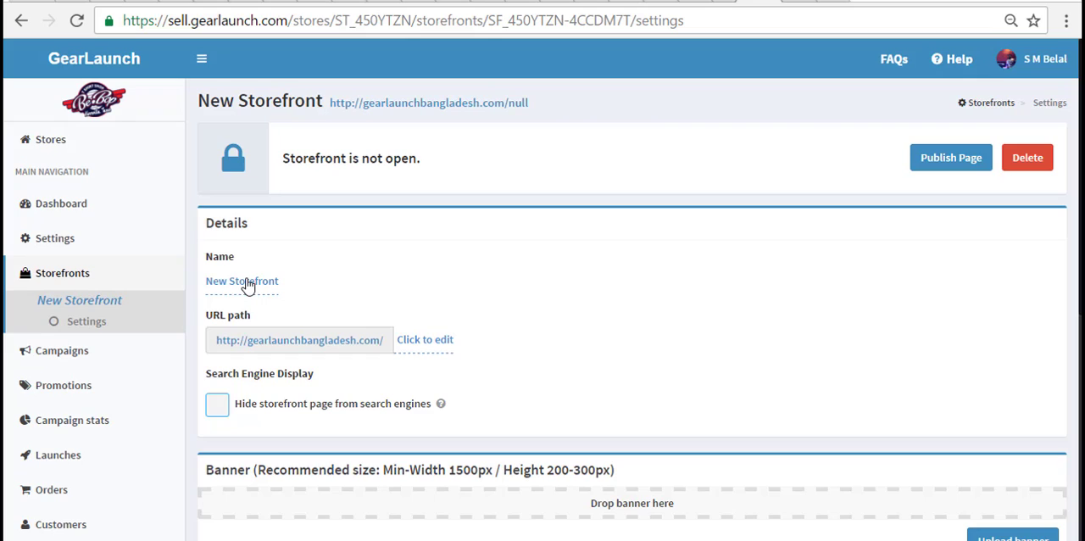
click(247, 283)
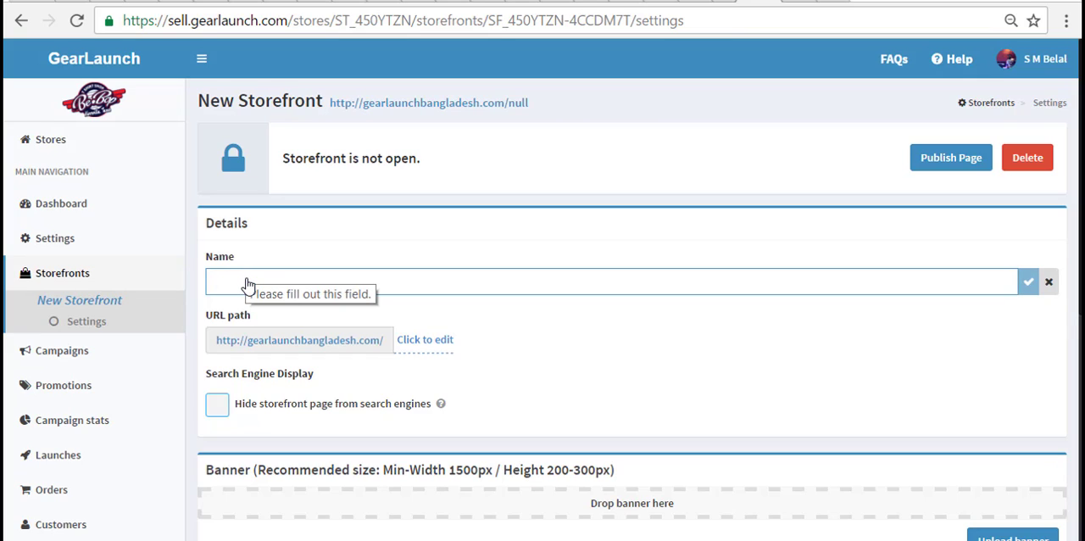
text(dog)
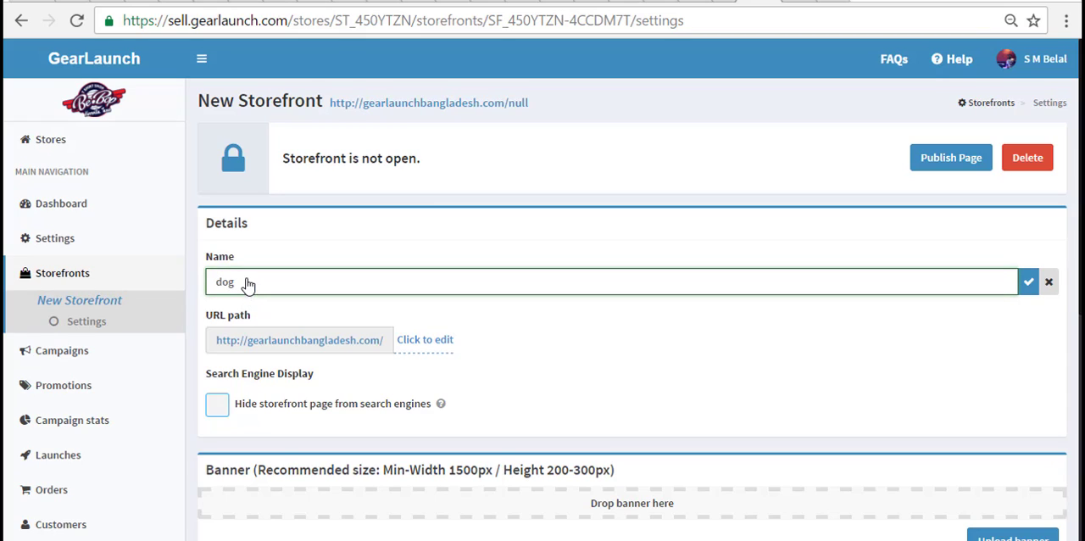
text( tshirts)
click(1029, 288)
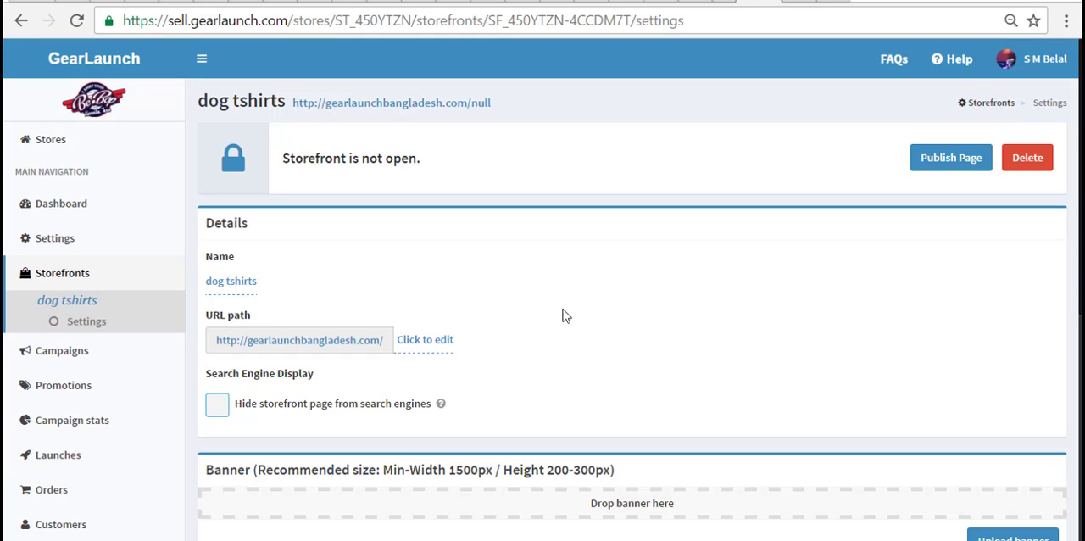
- Set the storefront page's URL path to "dogs" and save it
click(420, 343)
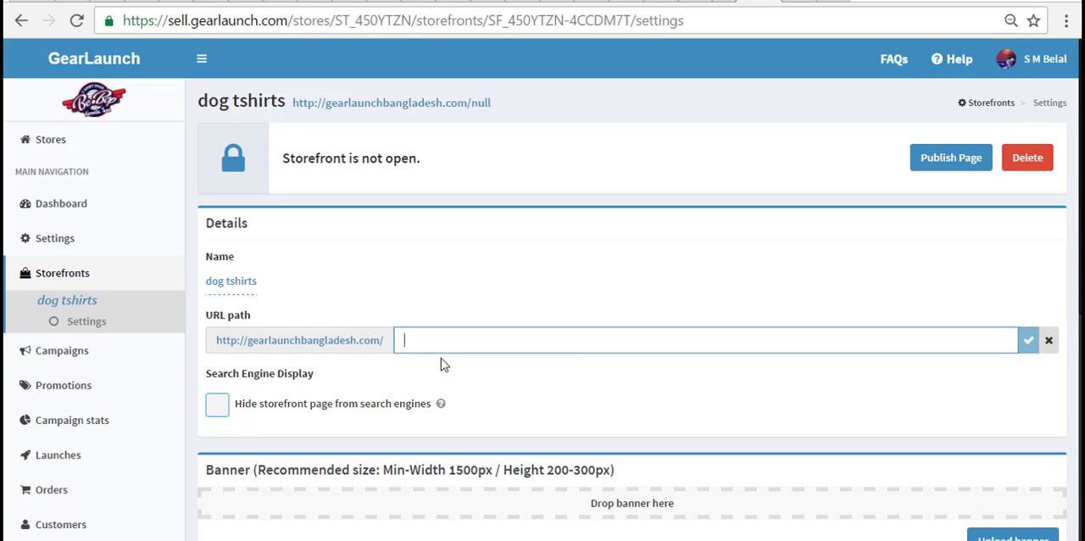
text(do)
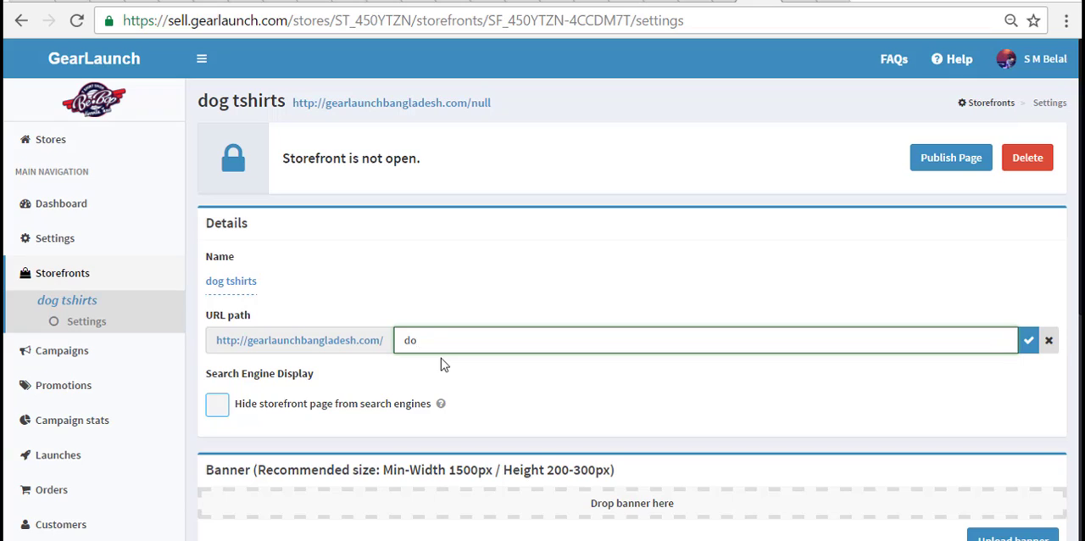
text(gs)
click(1028, 340)
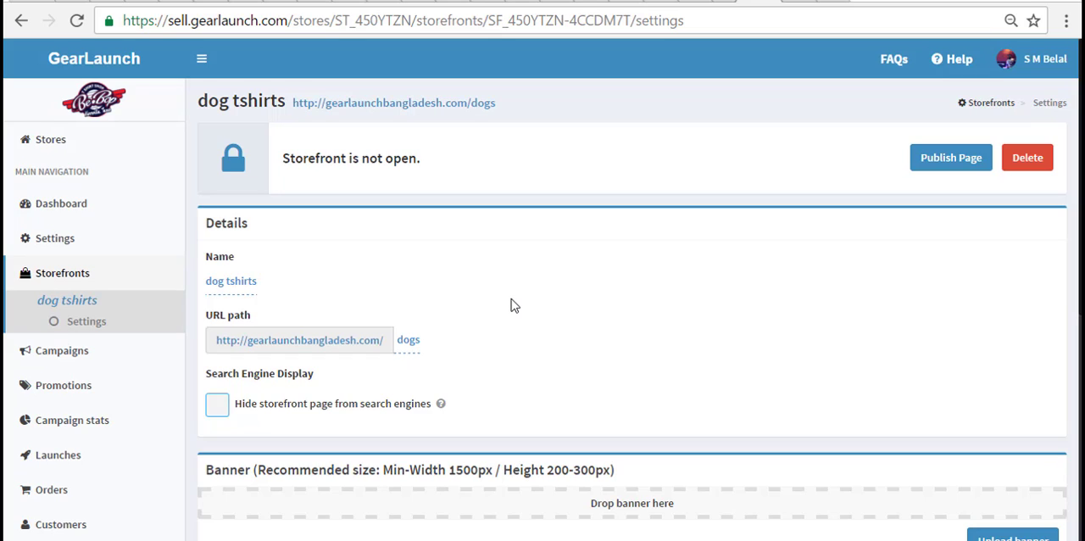
- Toggle hiding the storefront page from search engines on and back off
scroll(511, 298, down, 1)
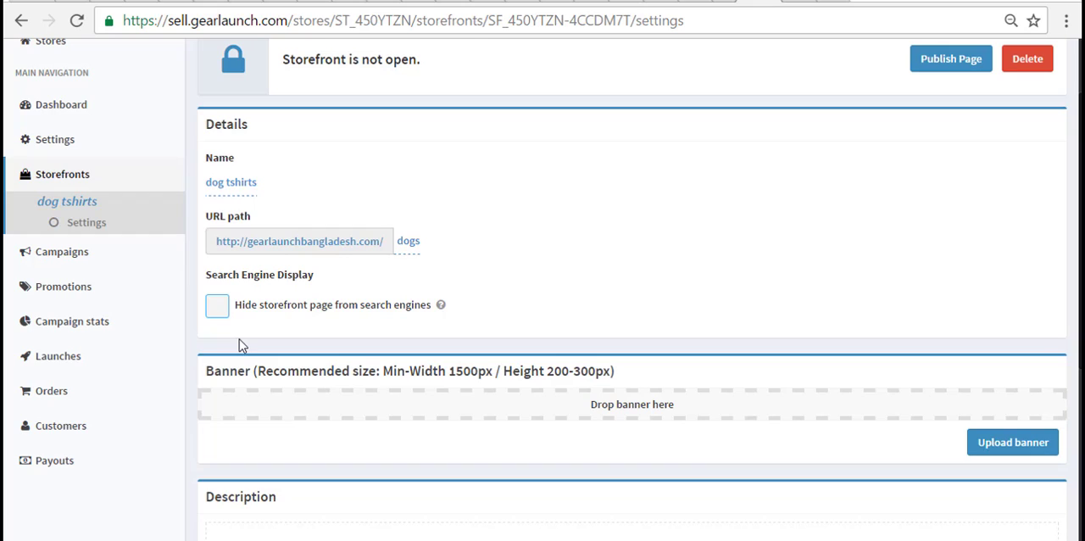
click(218, 307)
click(219, 310)
- Upload the downloaded puppy image from the logo folder as the storefront page's banner
scroll(497, 384, down, 1)
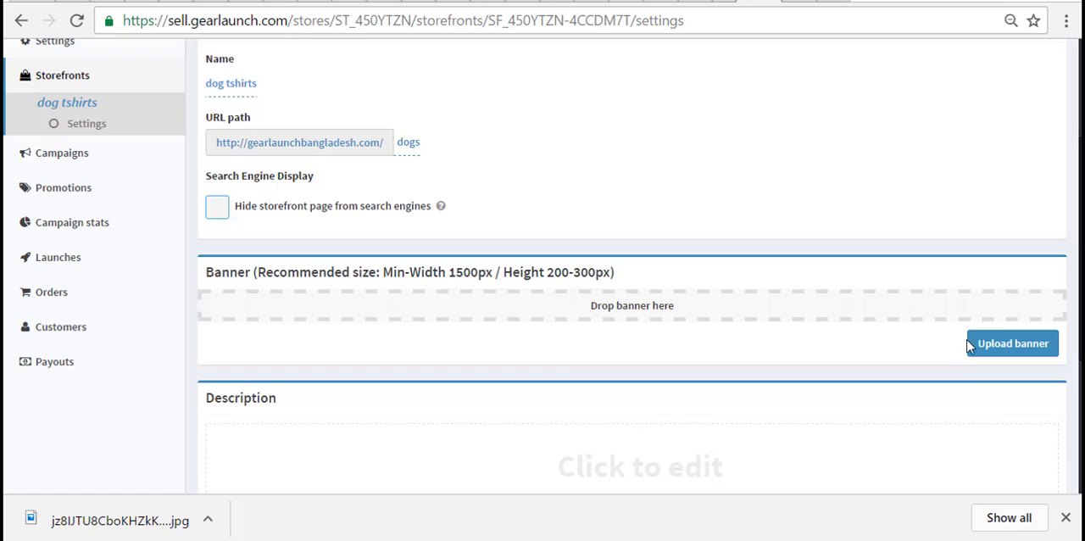
click(1001, 342)
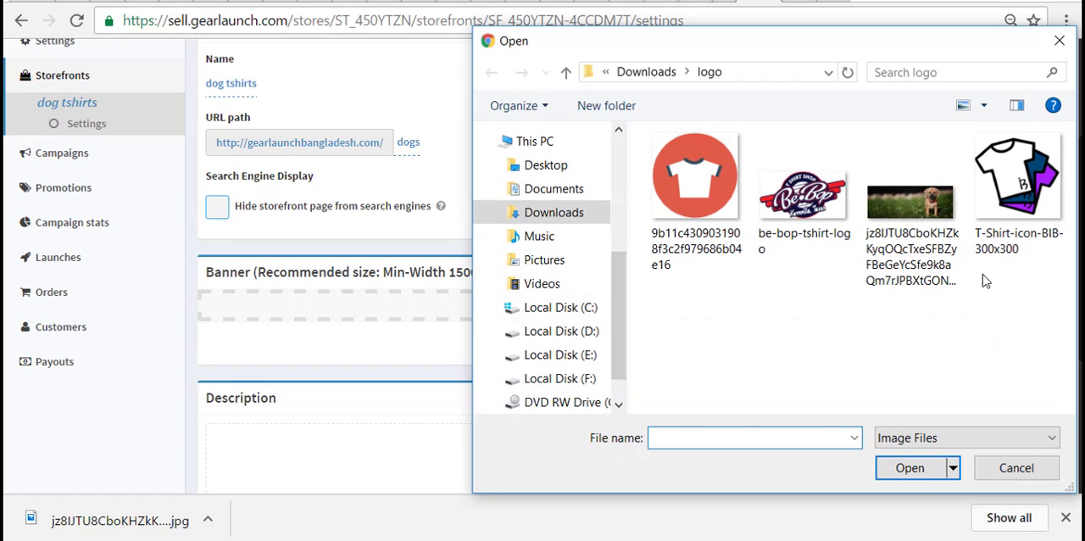
click(932, 255)
click(928, 476)
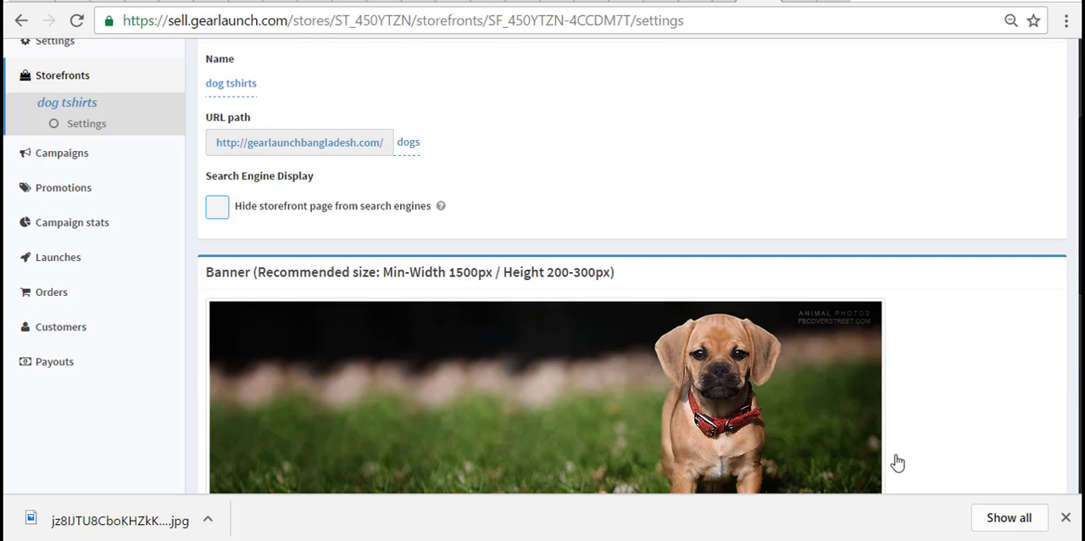
- Open the storefront page's empty Description for editing
scroll(927, 382, down, 1)
scroll(945, 359, down, 1)
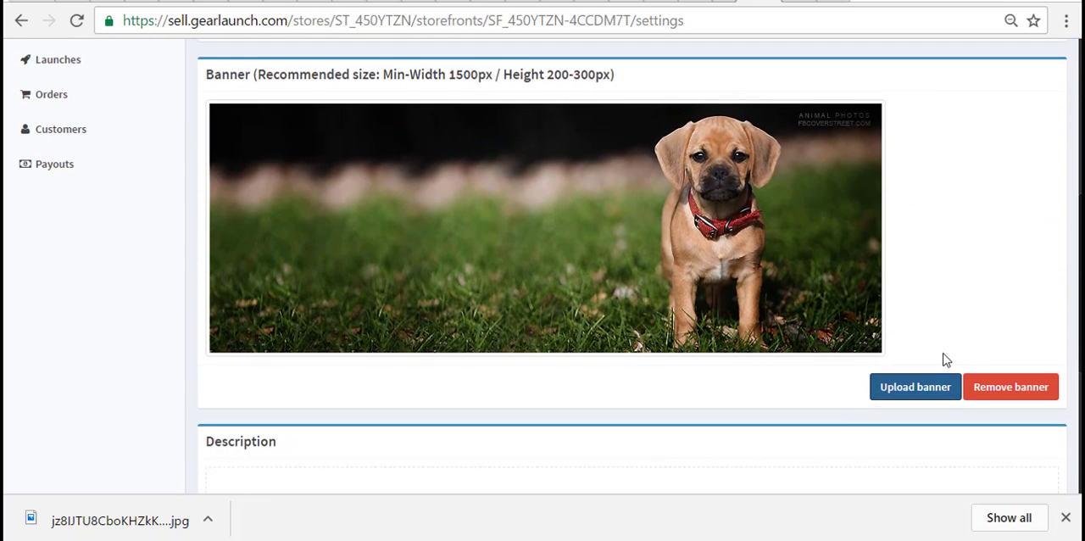
scroll(946, 360, down, 3)
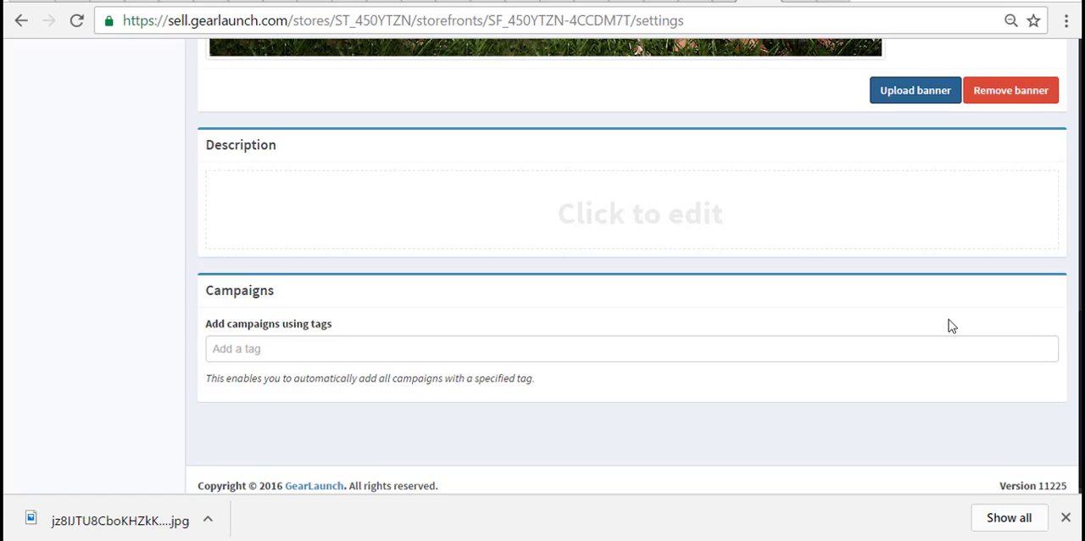
click(692, 224)
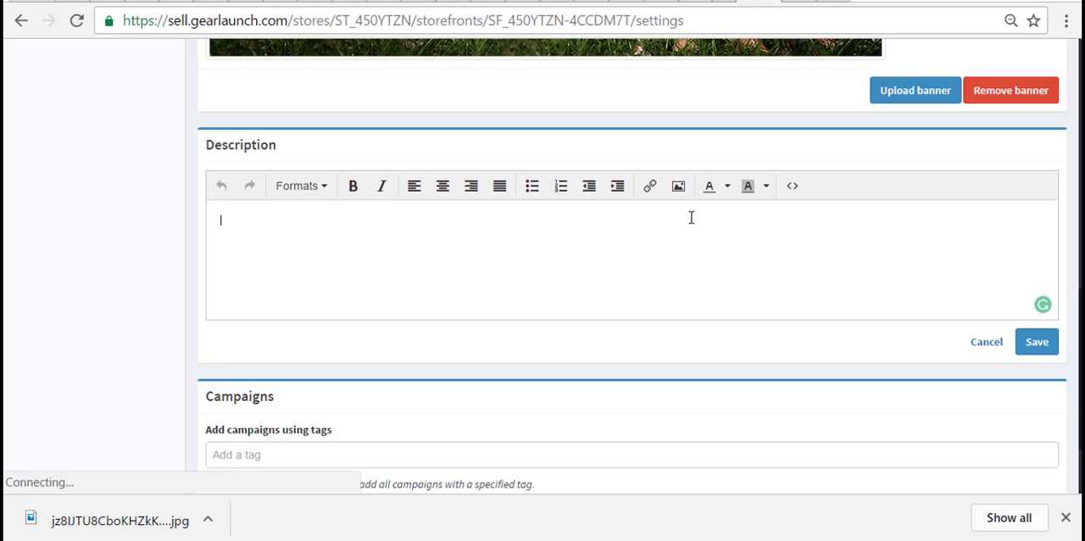
- Search Google for "dog quotes" in a new browser tab
key(ctrl+t)
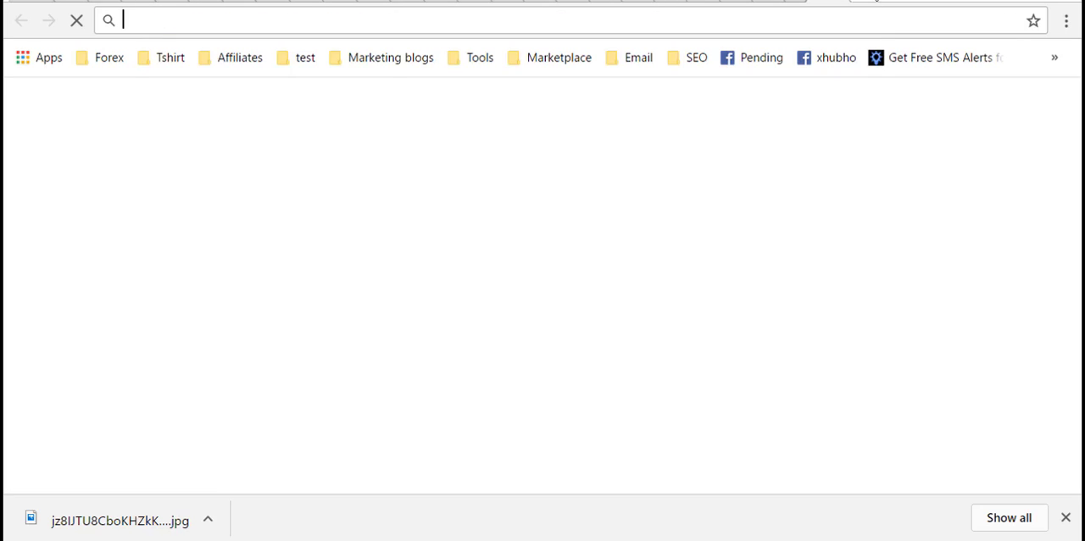
text(dog)
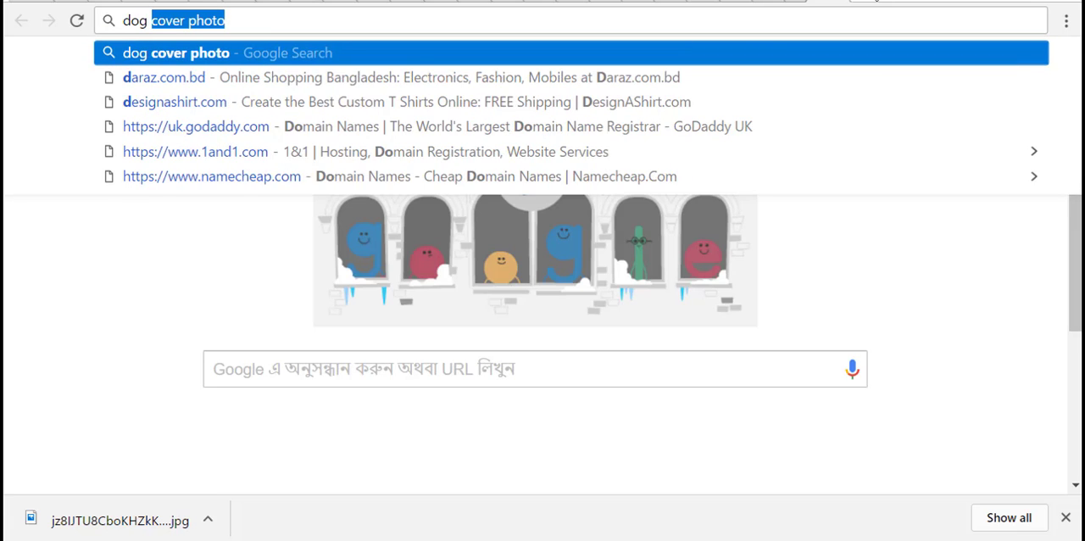
text( q)
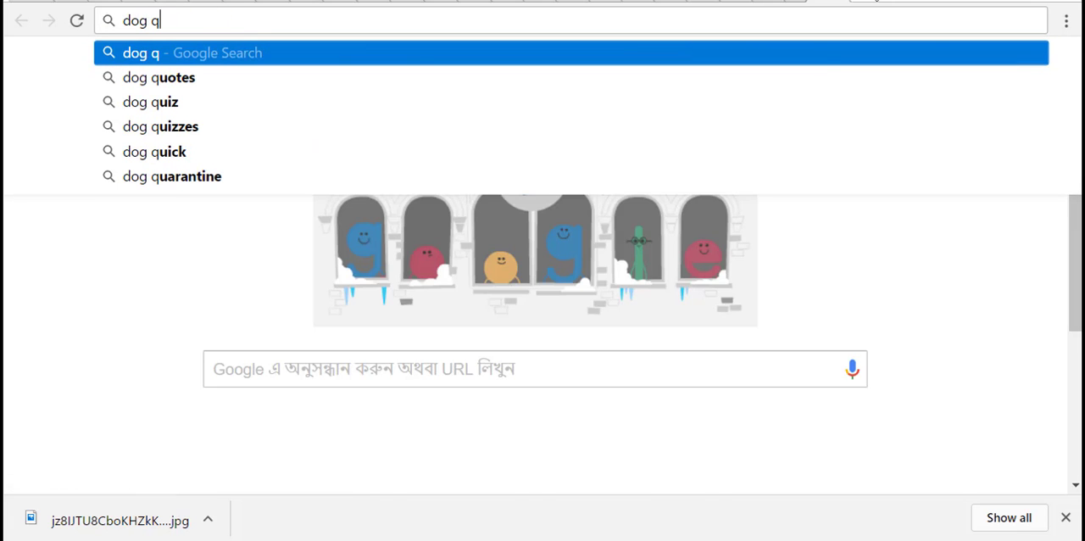
key(Down)
key(Return)
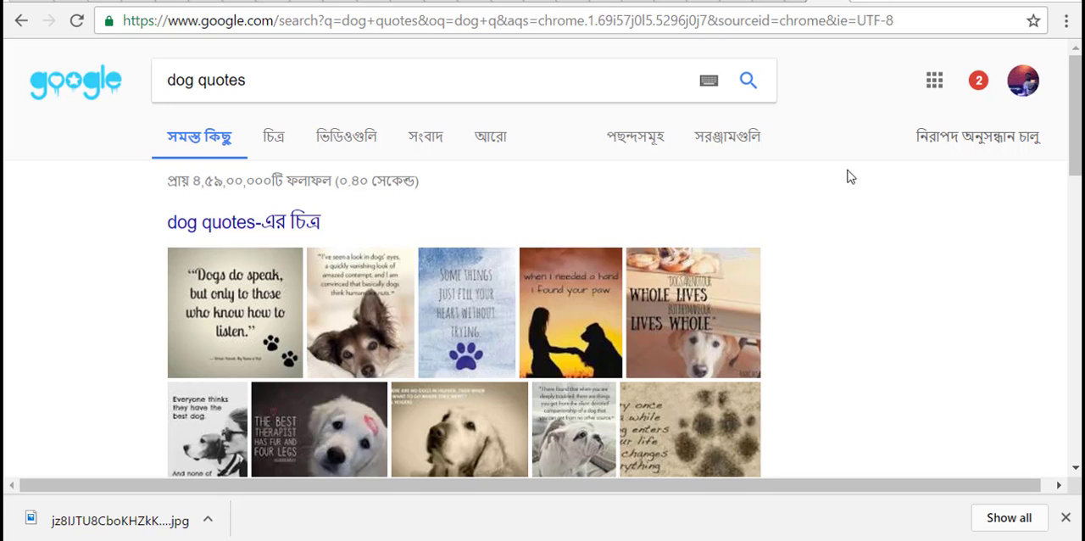
- Open Dogtime's "50 Famous Quotes About Dogs" and copy the quote "Dogs are not our whole life, but they make our lives whole"
scroll(851, 177, down, 8)
scroll(851, 176, up, 2)
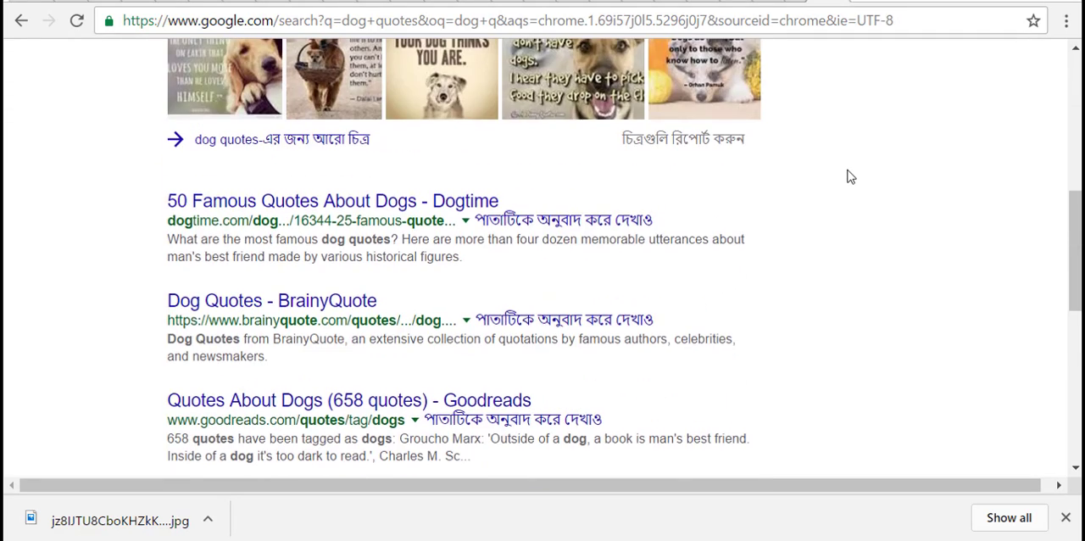
scroll(850, 176, down, 1)
click(178, 106)
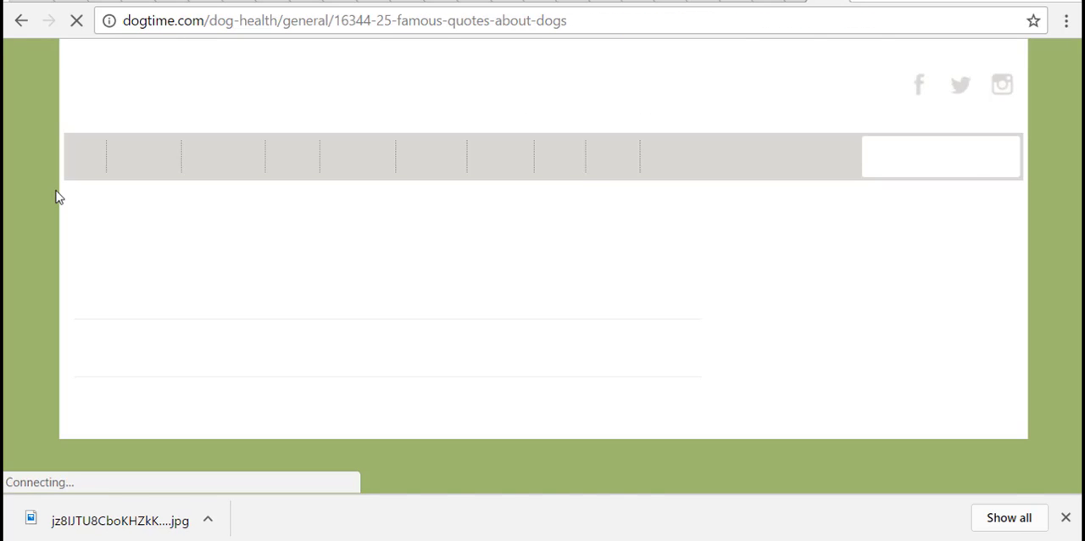
scroll(56, 197, down, 8)
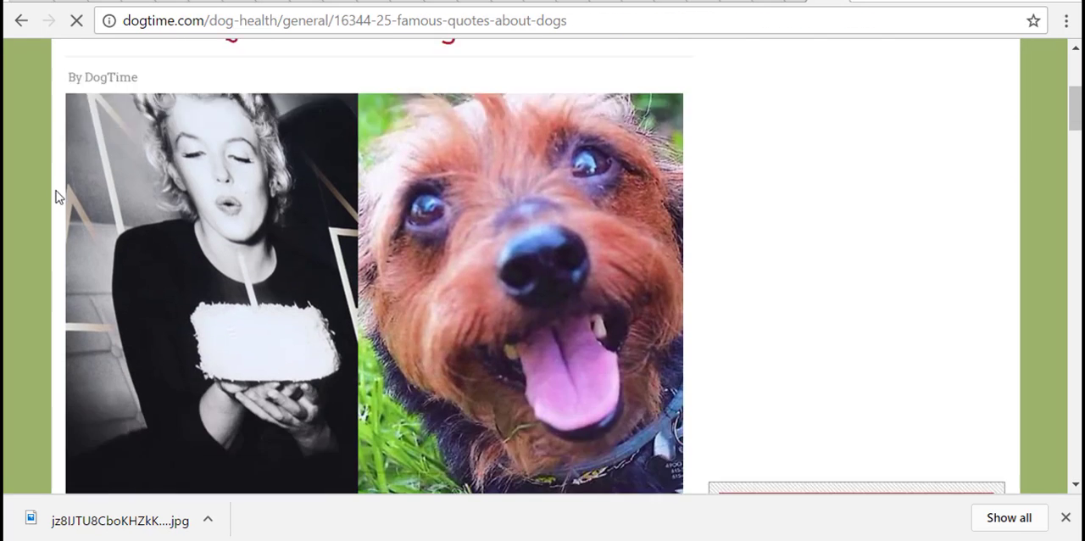
scroll(56, 192, down, 1)
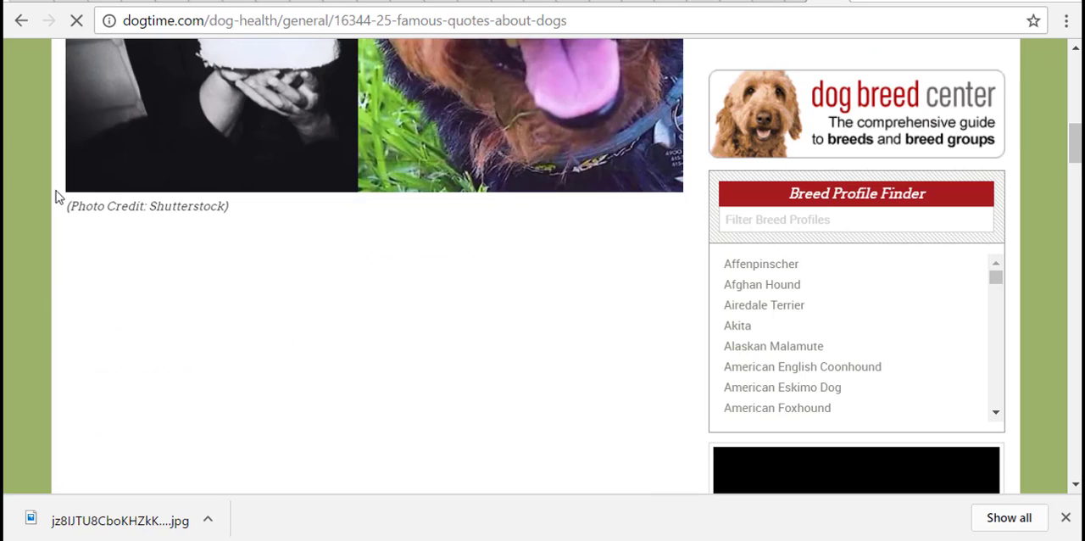
scroll(56, 192, down, 6)
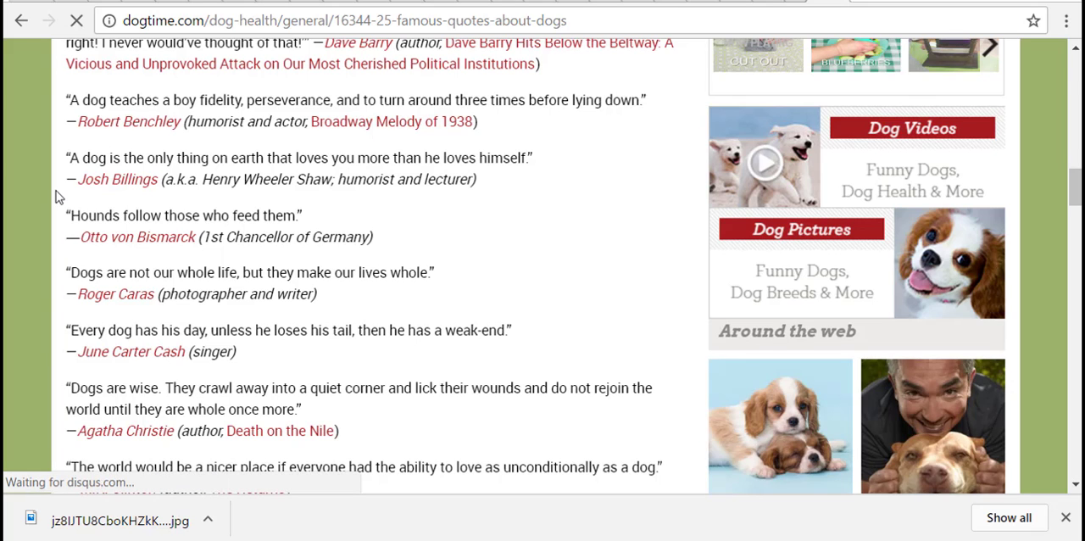
scroll(56, 193, down, 1)
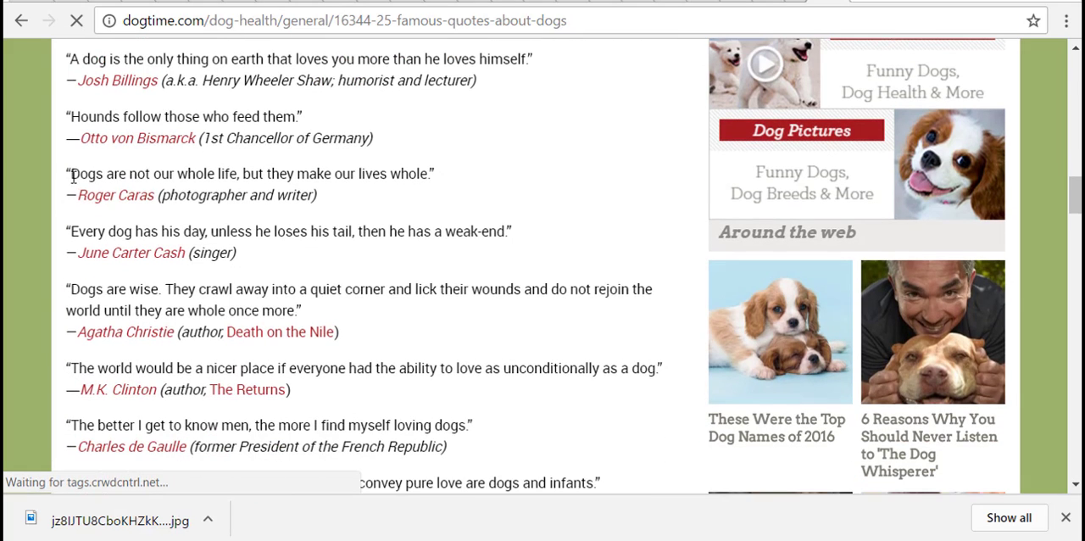
drag(71, 174, 427, 174)
right_click(429, 175)
click(448, 190)
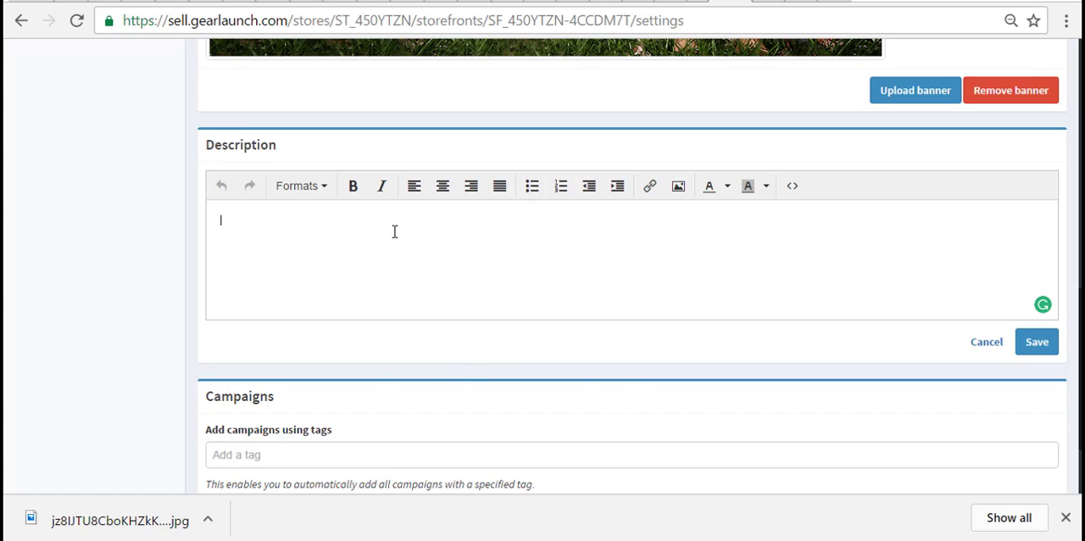
- Return to the storefront settings, paste the copied quote into the Description and delete the appended "Read more at" link line
right_click(394, 223)
click(450, 337)
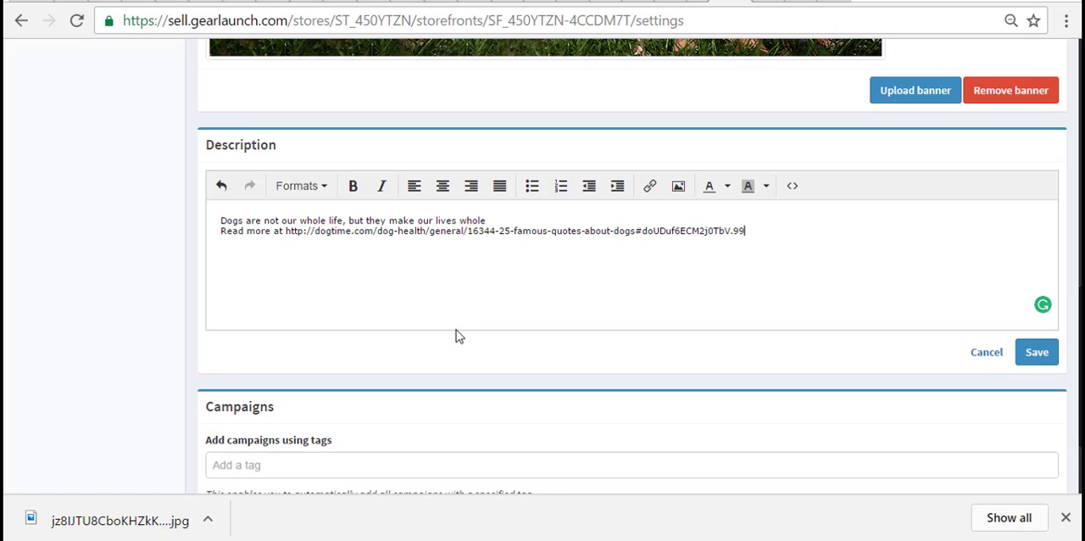
mouse_move(222, 229)
mouse_down()
mouse_move(635, 257)
mouse_move(793, 254)
mouse_up()
key(BackSpace)
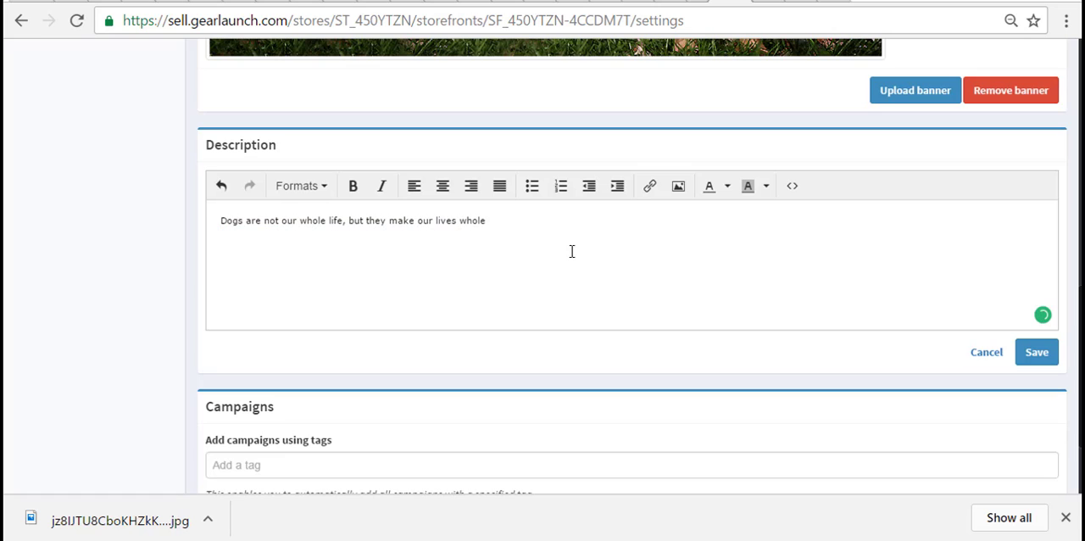
- Make the quote in the Description bold and format it as Heading 1
drag(264, 214, 196, 207)
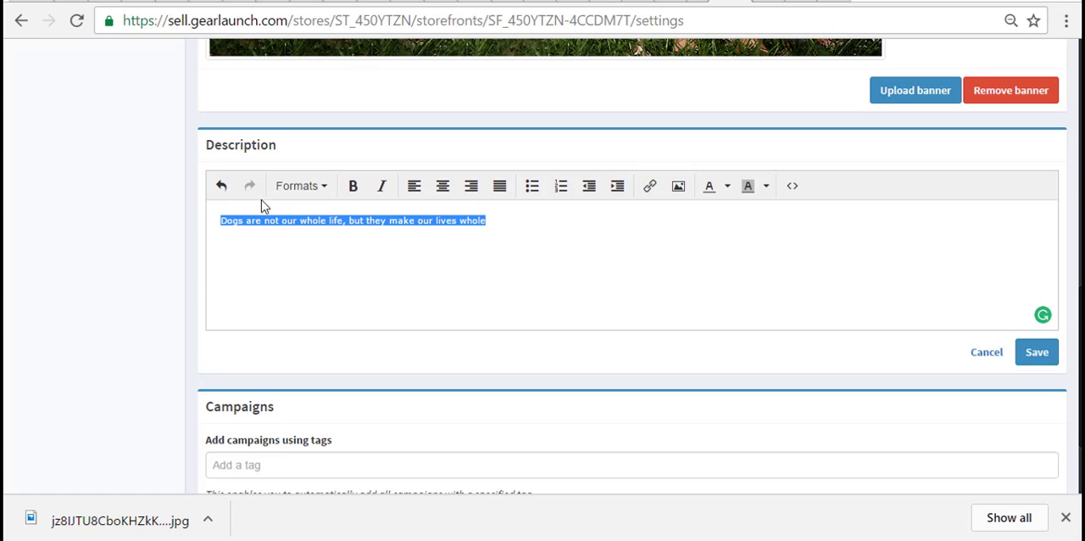
click(353, 187)
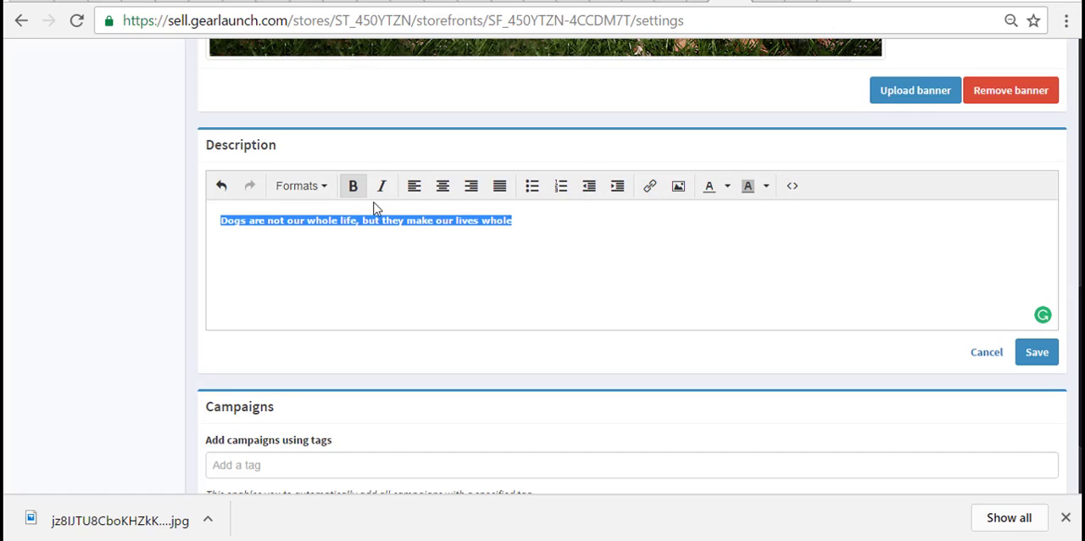
click(310, 188)
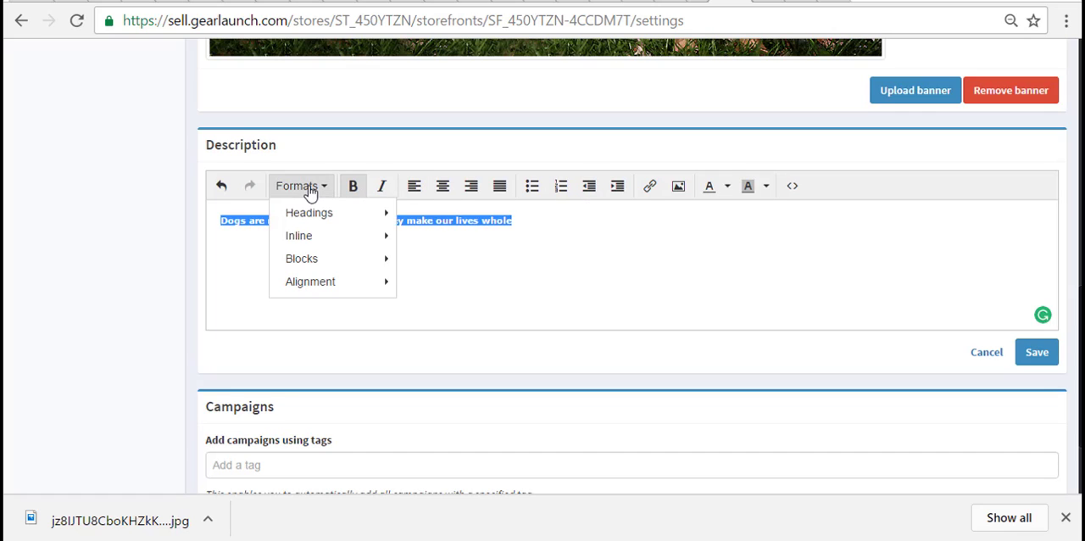
mouse_move(324, 215)
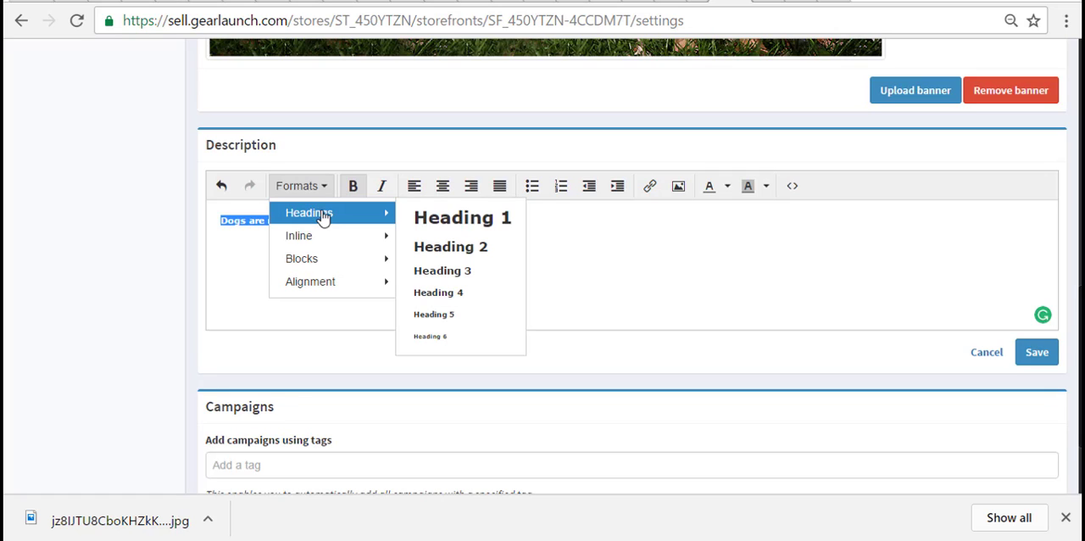
click(444, 219)
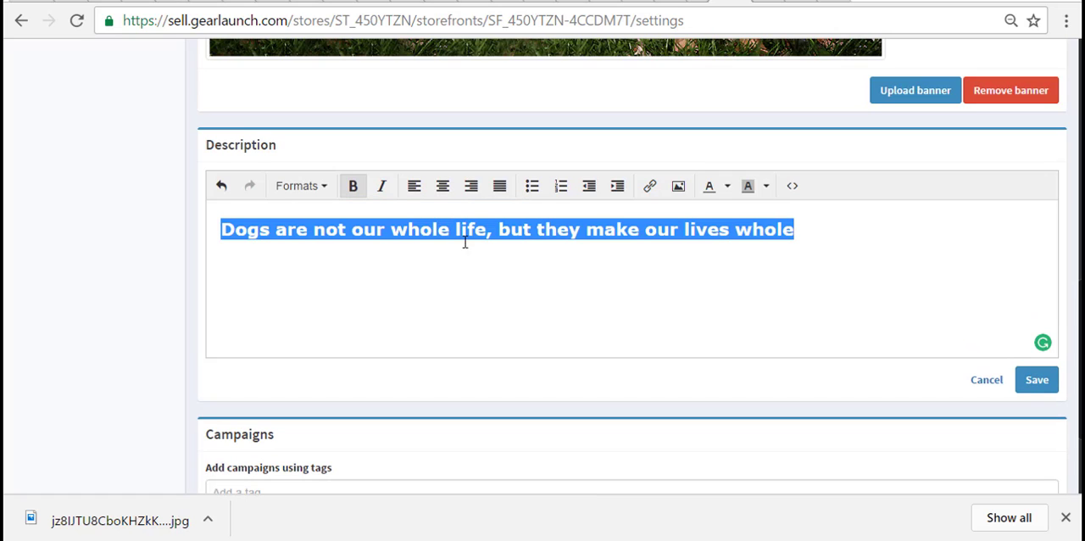
- Select the whole quote in the Description and make it italic
click(819, 233)
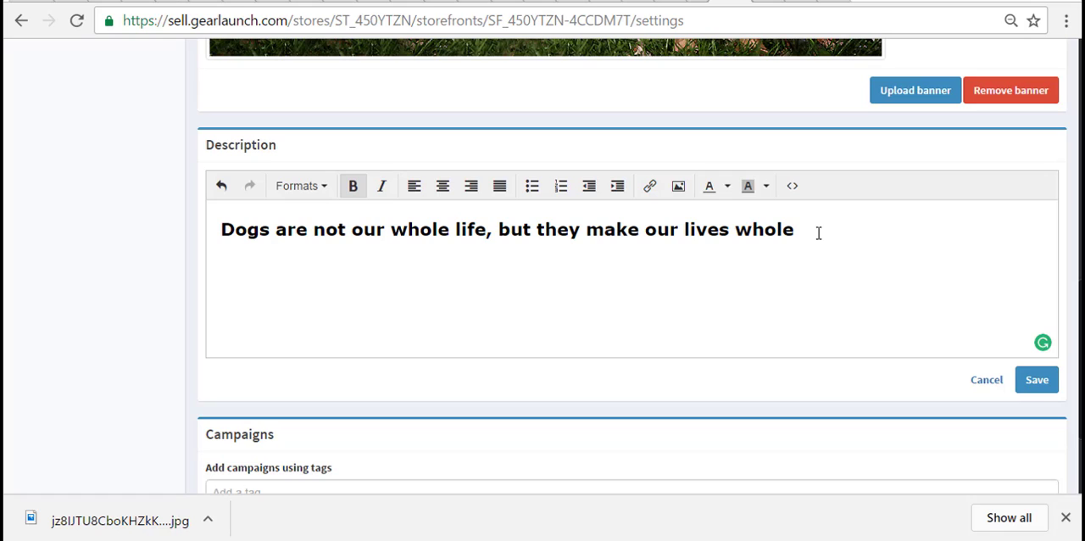
drag(816, 232, 80, 221)
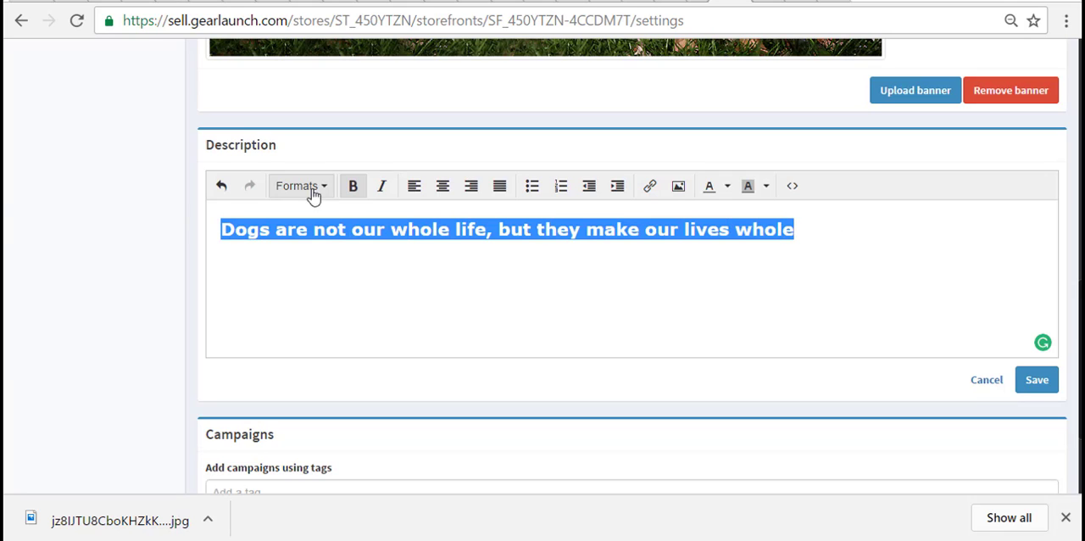
click(382, 189)
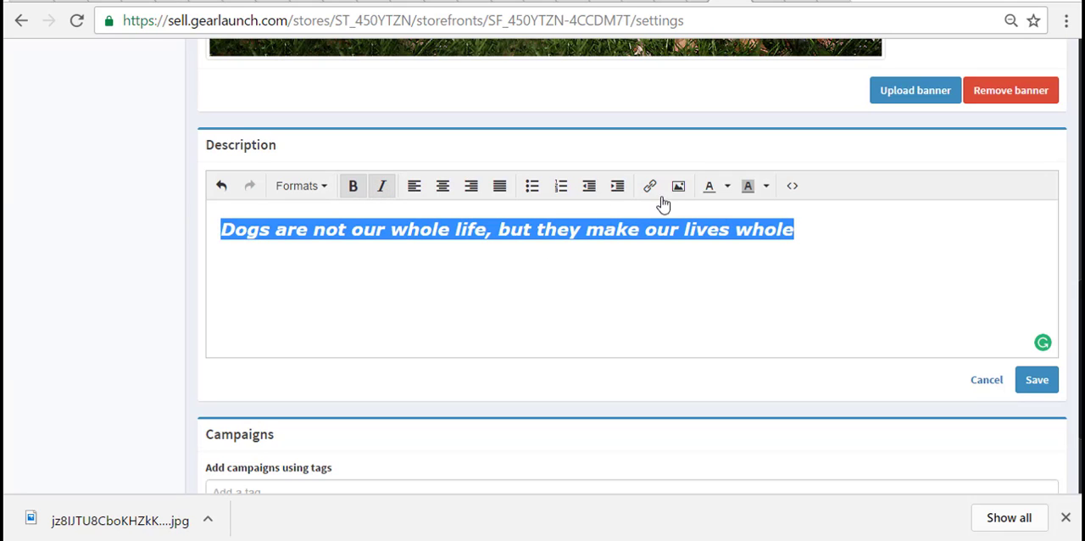
- Set the text color of the Description quote to red
click(725, 194)
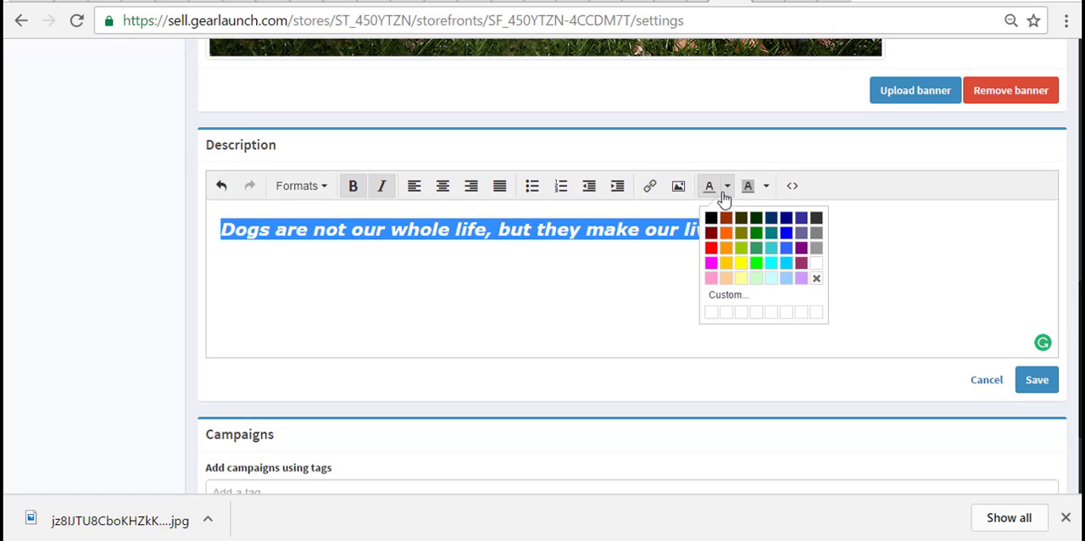
click(711, 248)
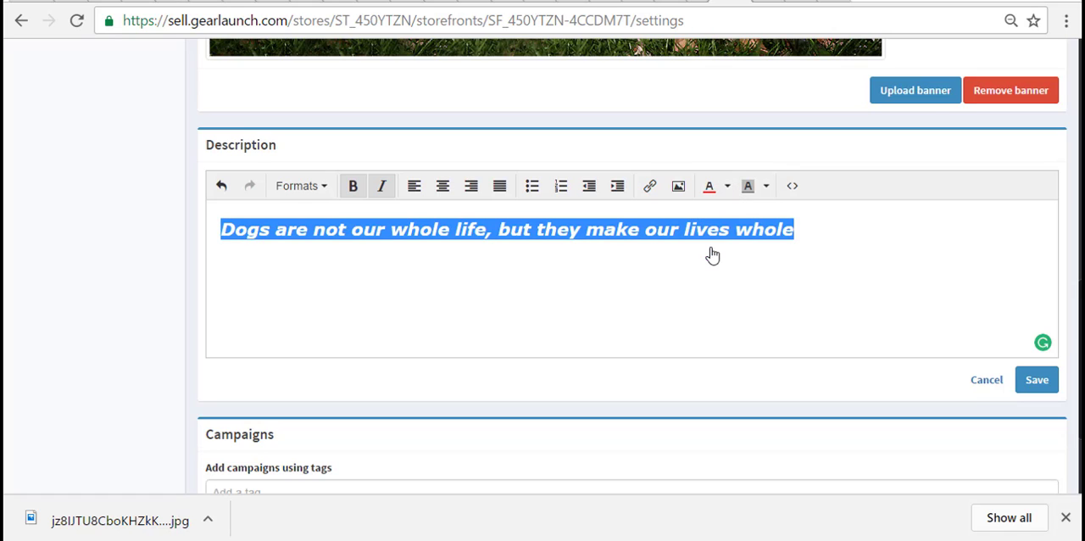
click(822, 240)
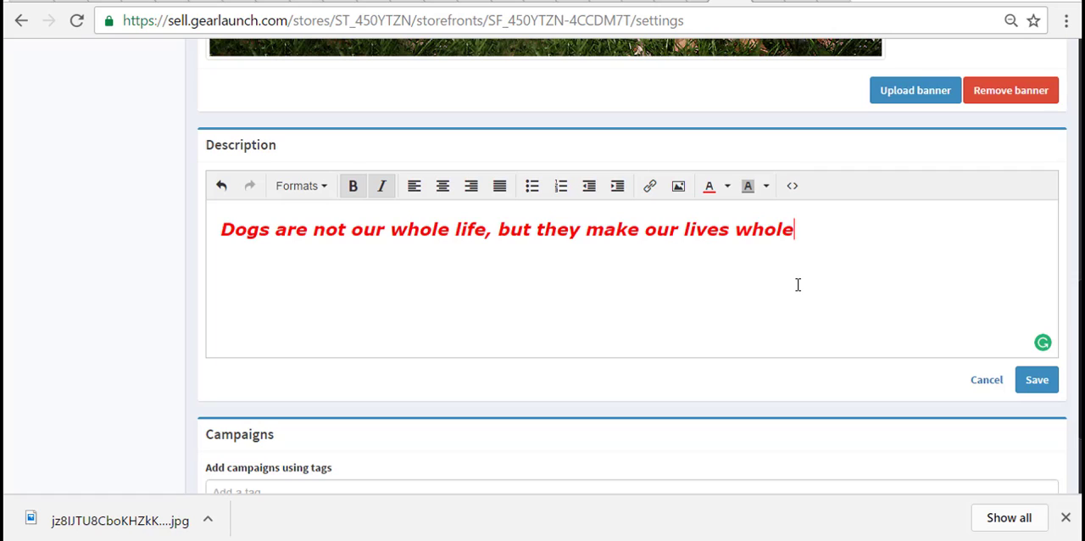
- Change the Description quote's text color to medium blue and save the description
click(727, 188)
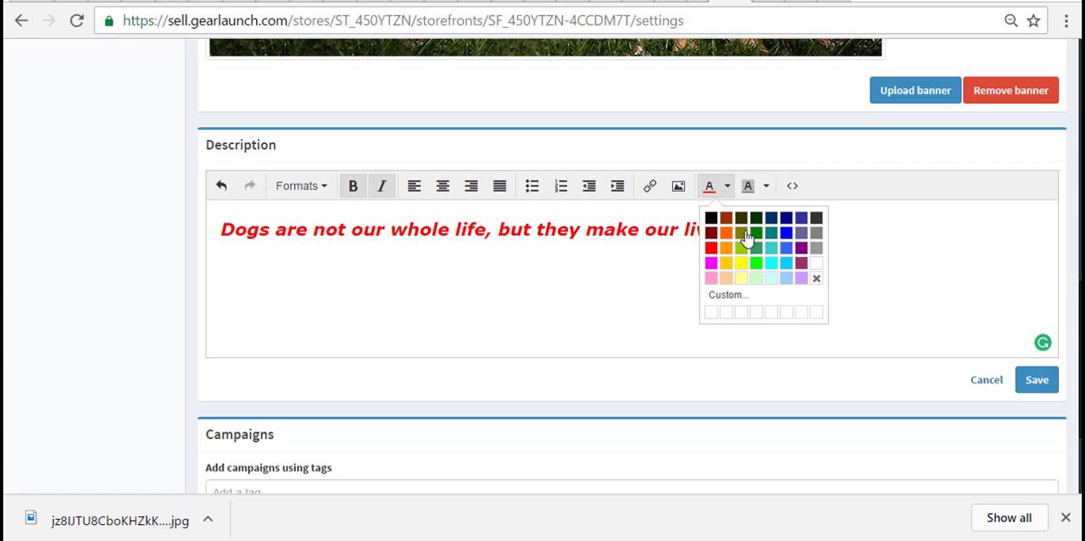
click(787, 234)
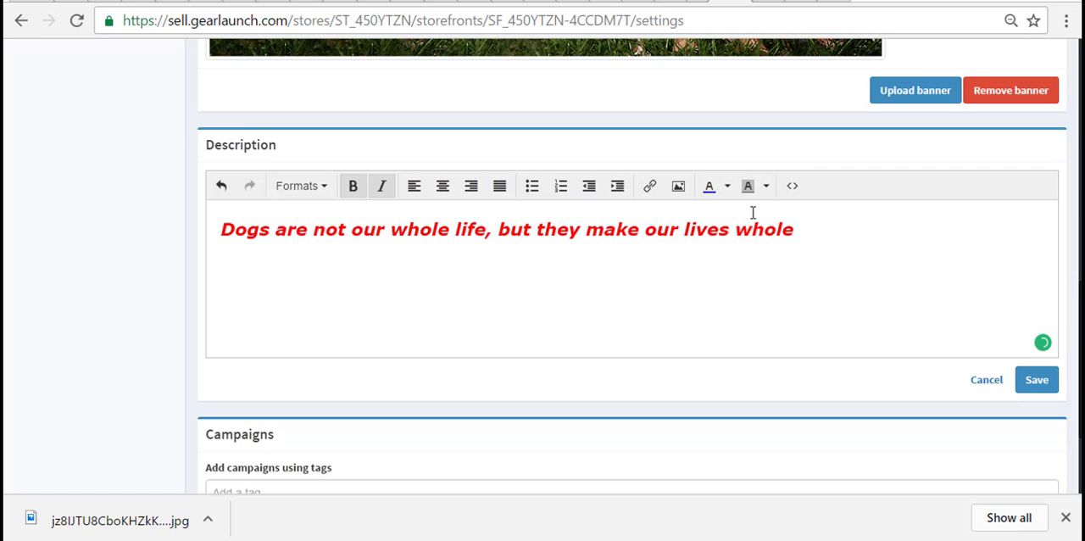
drag(796, 229, 157, 235)
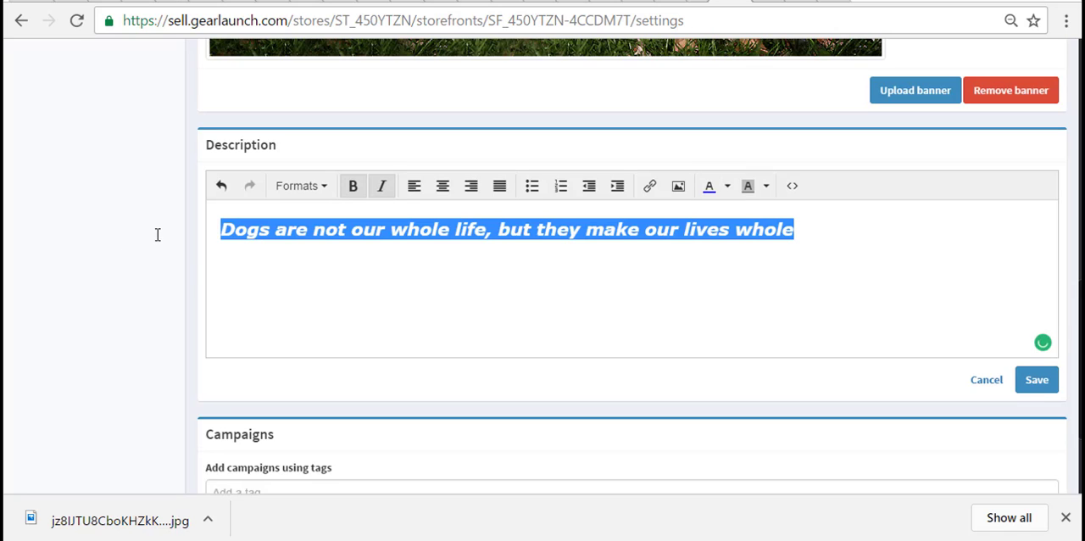
click(728, 188)
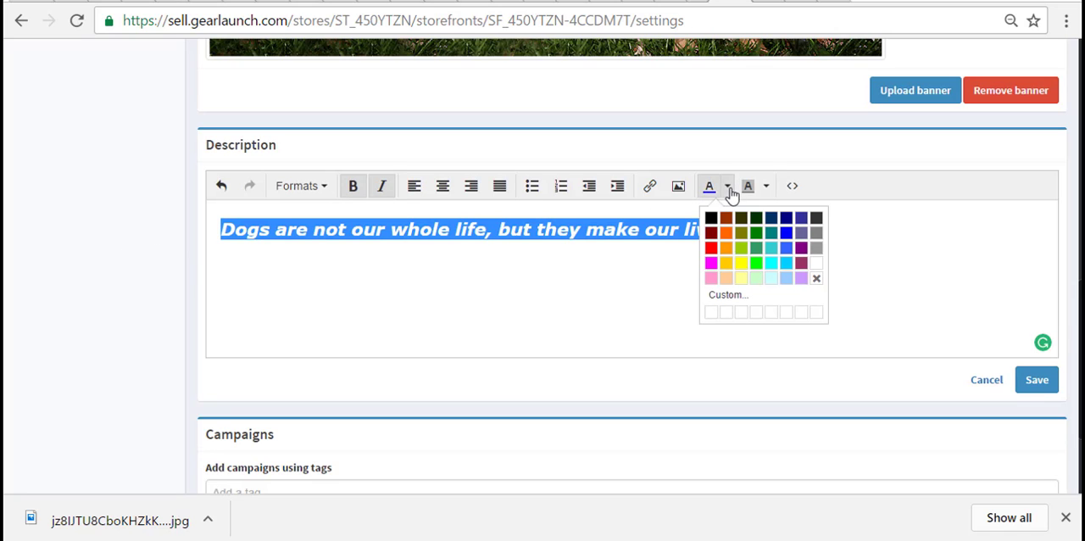
click(787, 247)
click(816, 265)
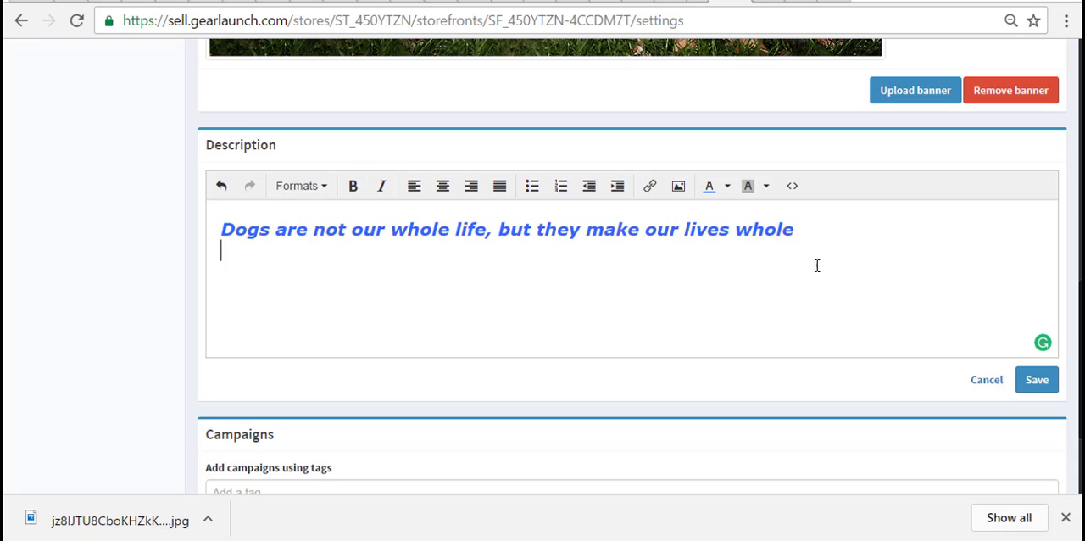
click(1037, 381)
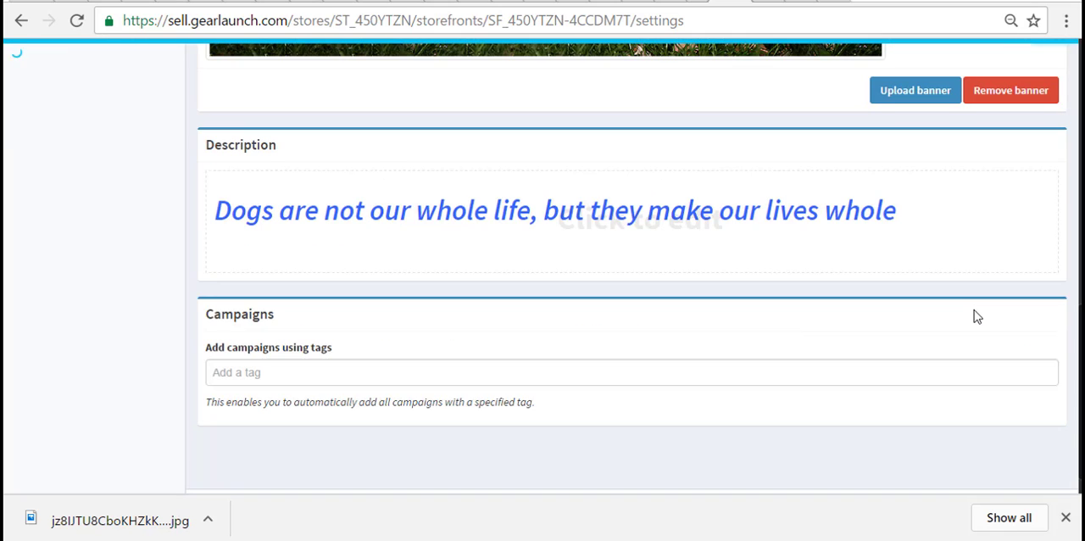
- Add the campaign tag "dog" so that matching campaigns are included in the storefront automatically
scroll(972, 316, down, 1)
click(323, 336)
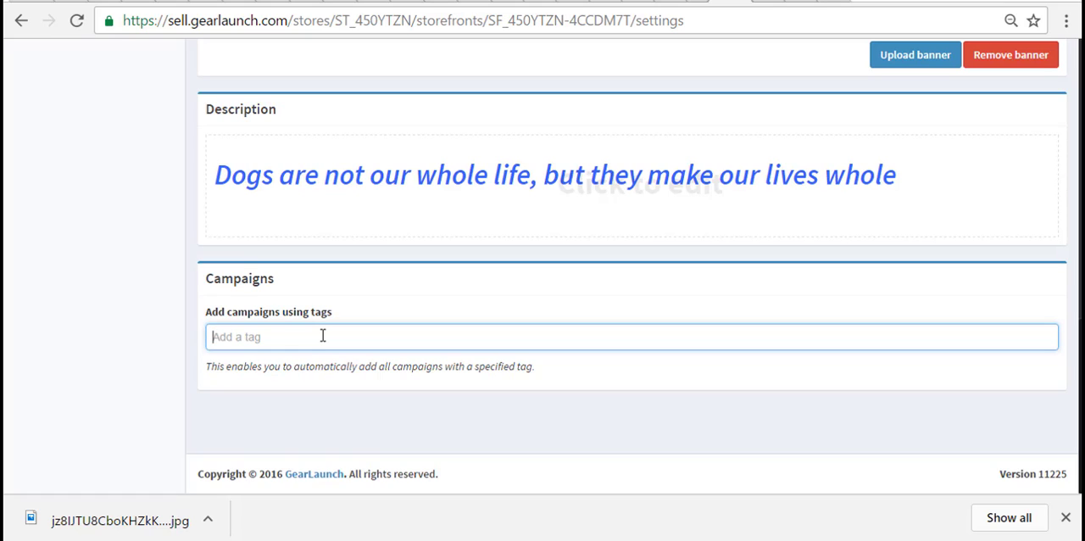
text(dog)
key(Return)
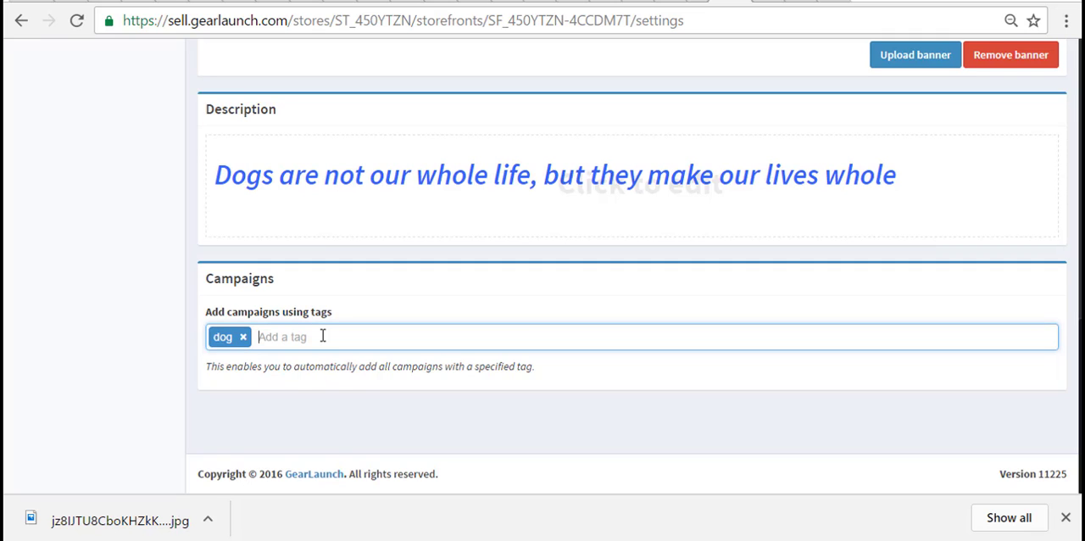
- Close the browser's downloads bar and publish the "dog tshirts" storefront page
click(1065, 517)
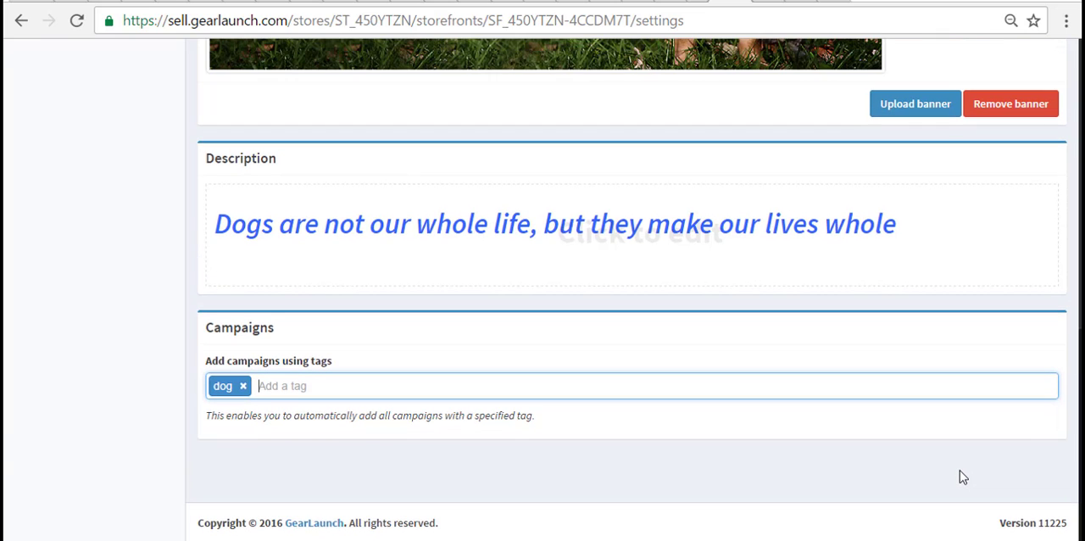
scroll(959, 477, up, 10)
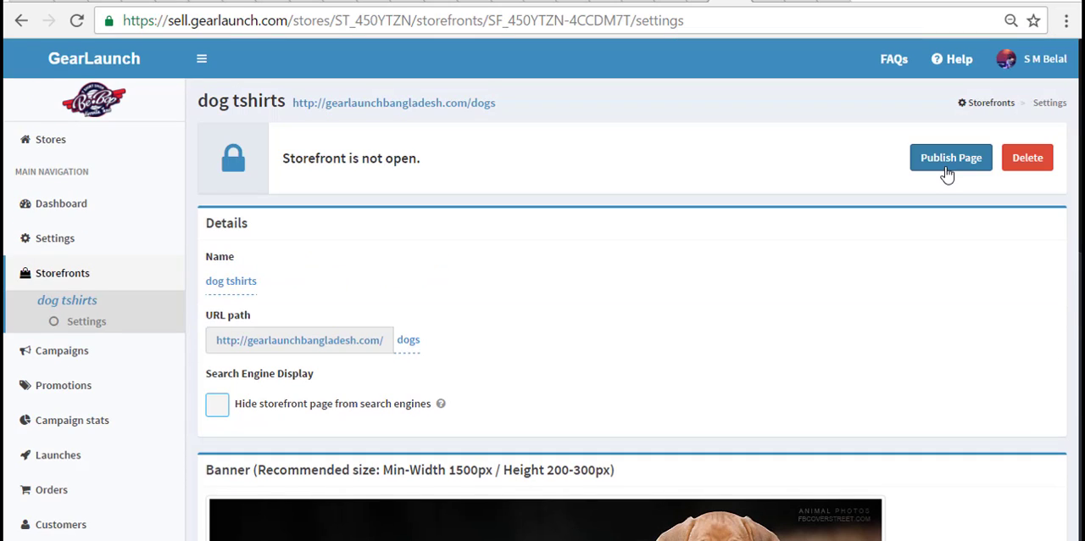
click(948, 173)
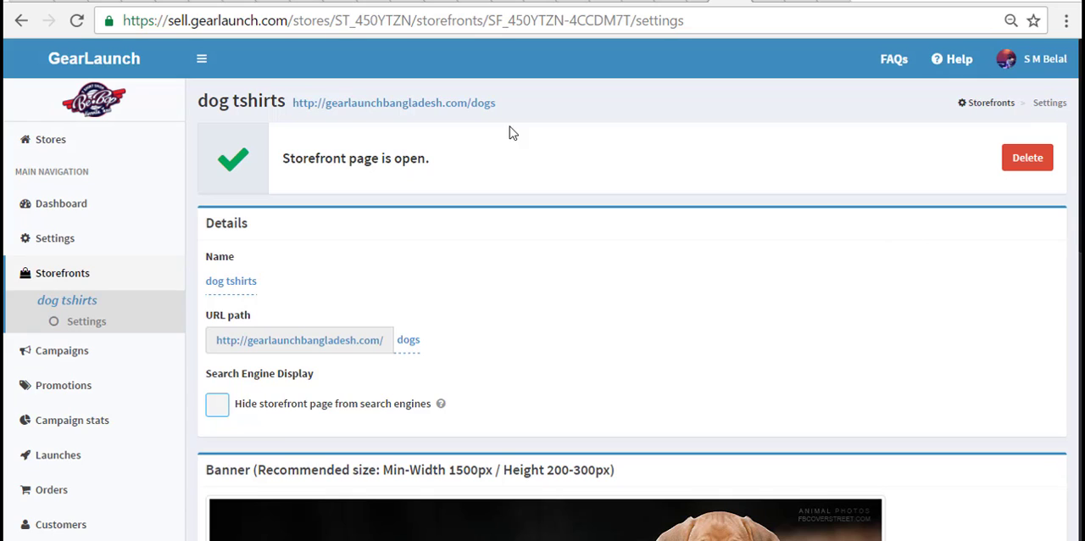
- Open the live storefront at gearlaunchbangladesh.com/dogs and examine its banner, description and footer
click(473, 113)
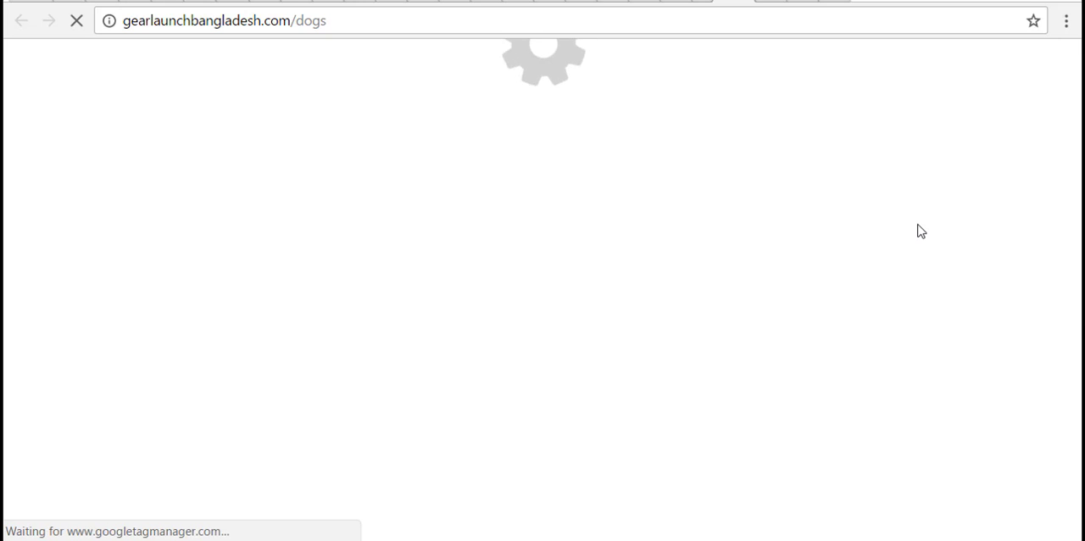
scroll(1060, 248, down, 4)
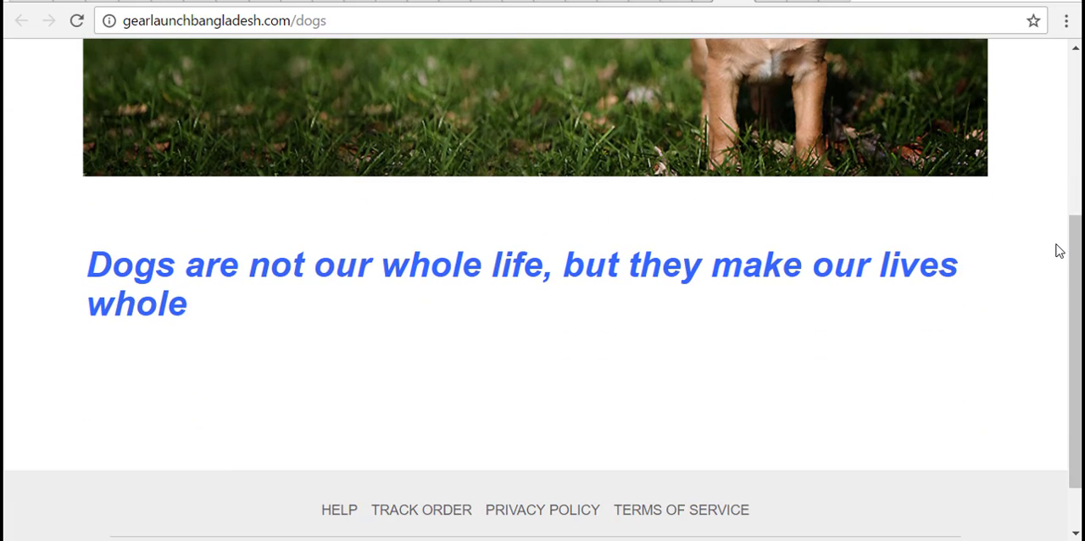
scroll(1058, 247, down, 1)
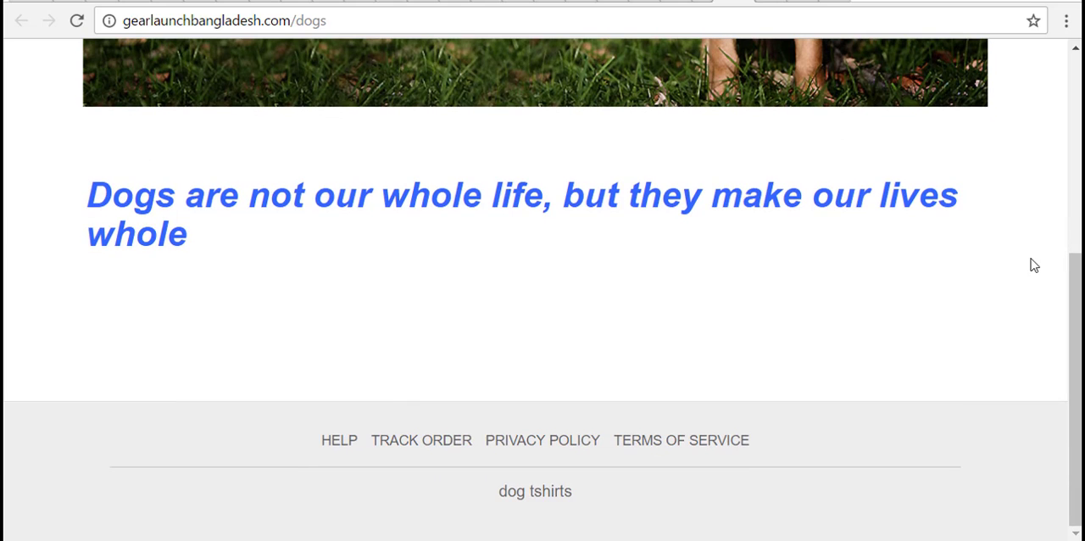
scroll(1031, 259, up, 5)
scroll(1031, 259, down, 5)
scroll(716, 407, up, 1)
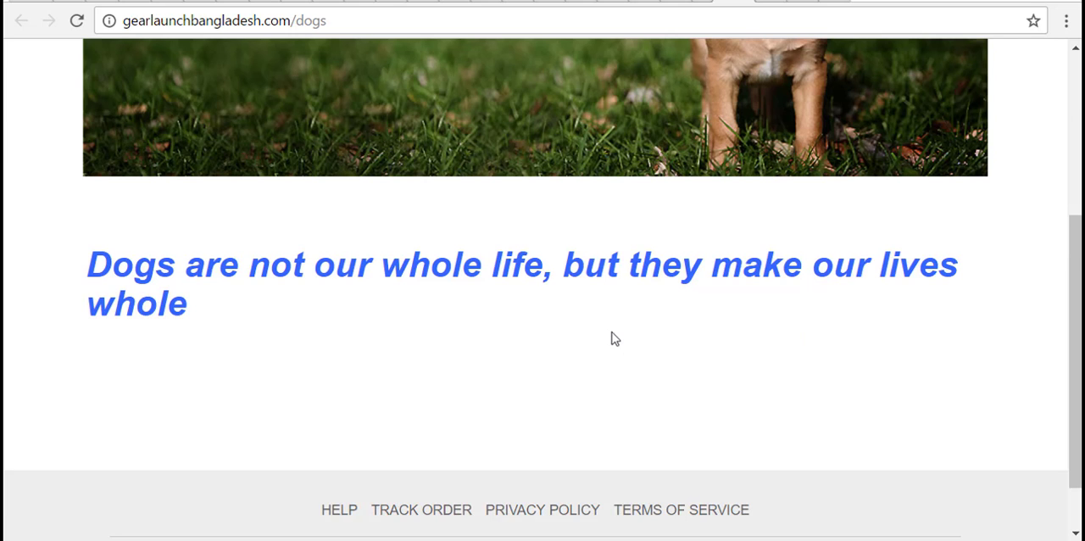
- Return to the storefront settings, reopen the Description for editing and center-align the whole quote
click(692, 2)
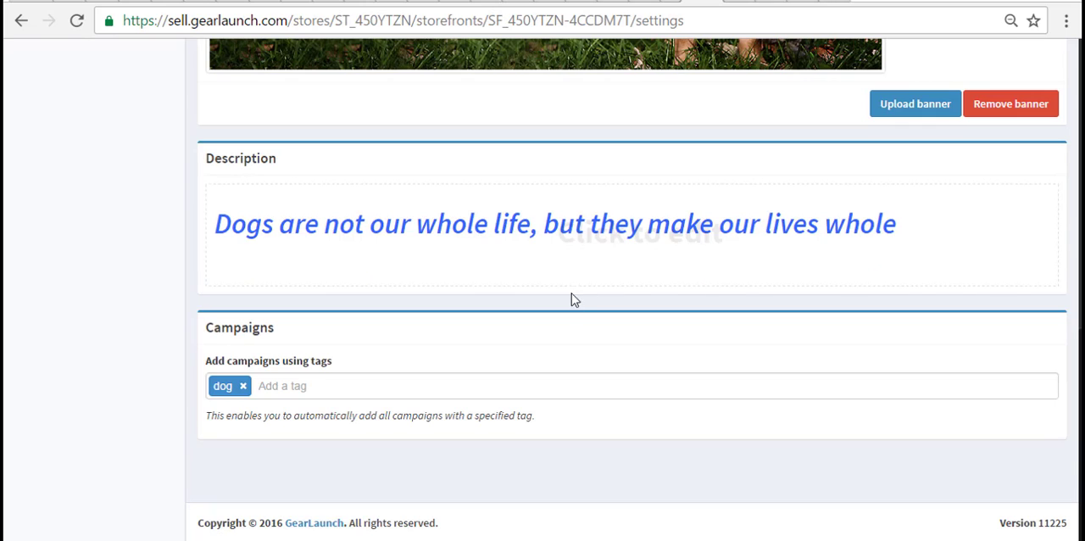
click(570, 234)
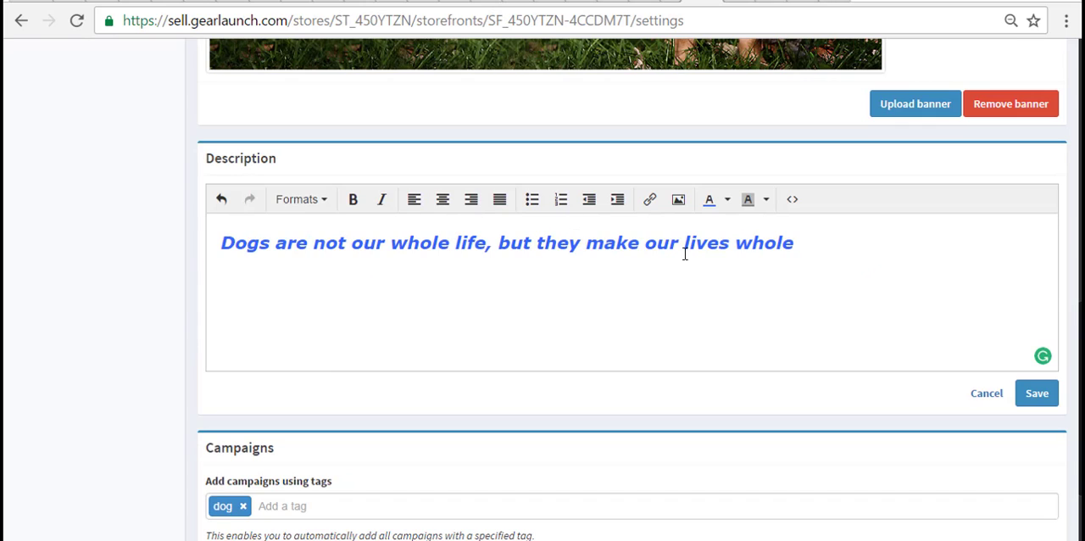
drag(587, 242, 73, 223)
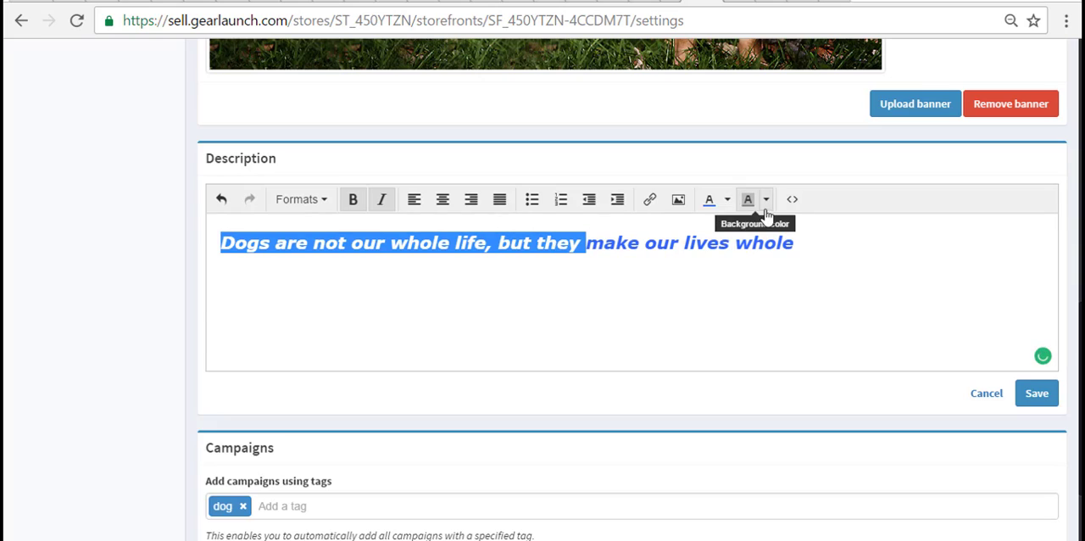
drag(816, 240, 218, 244)
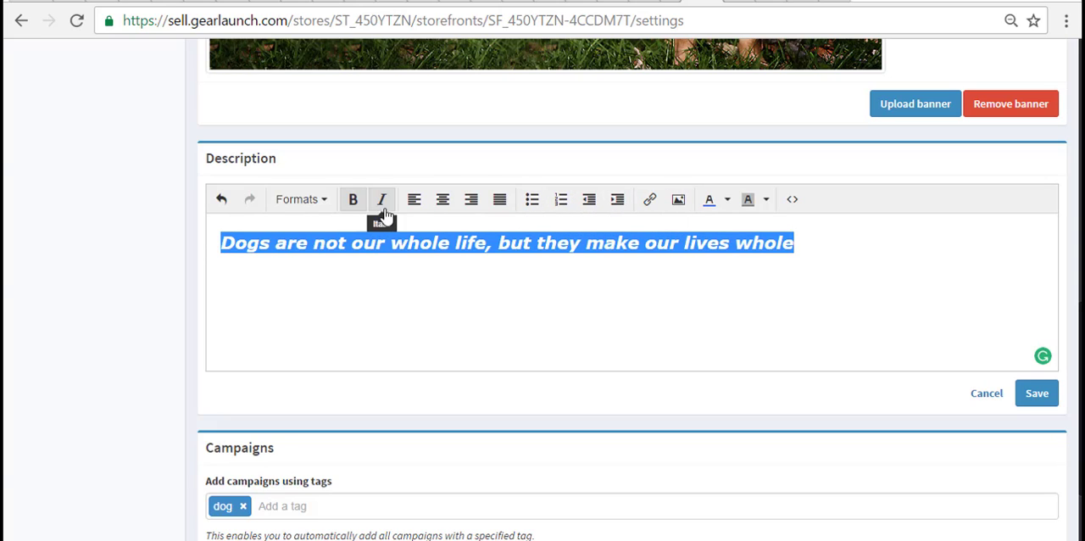
click(316, 202)
mouse_move(320, 236)
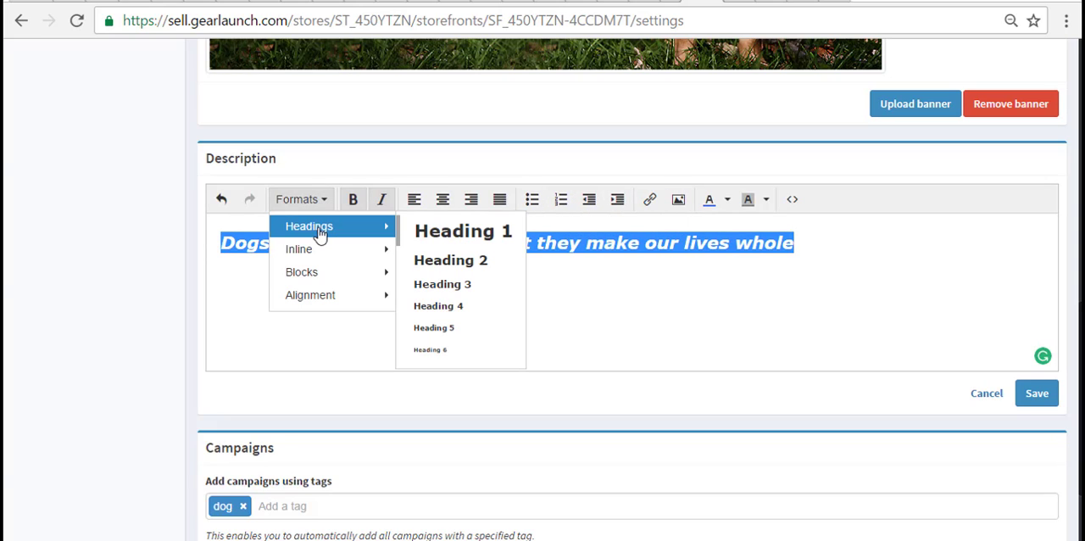
mouse_move(319, 256)
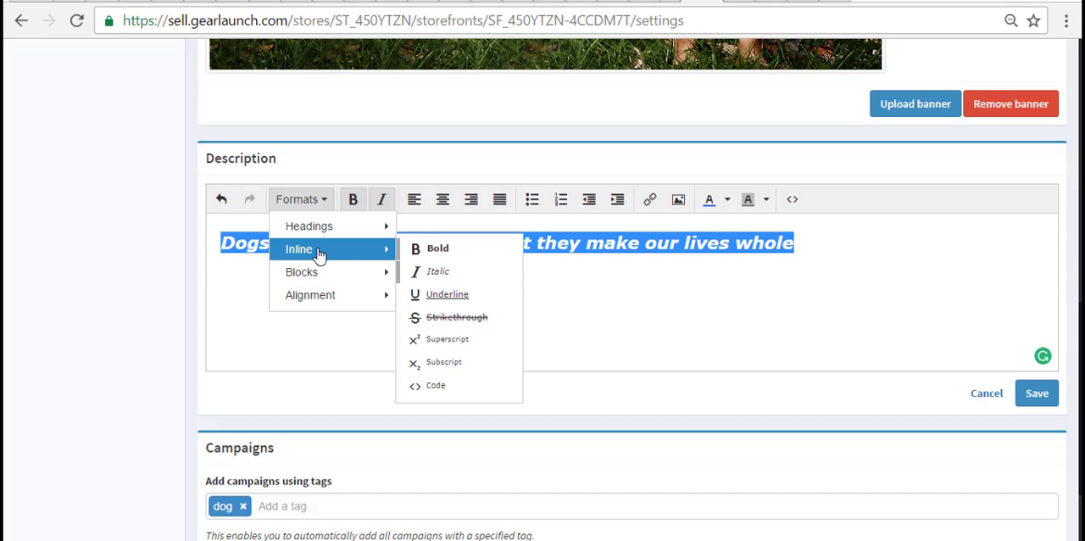
mouse_move(318, 279)
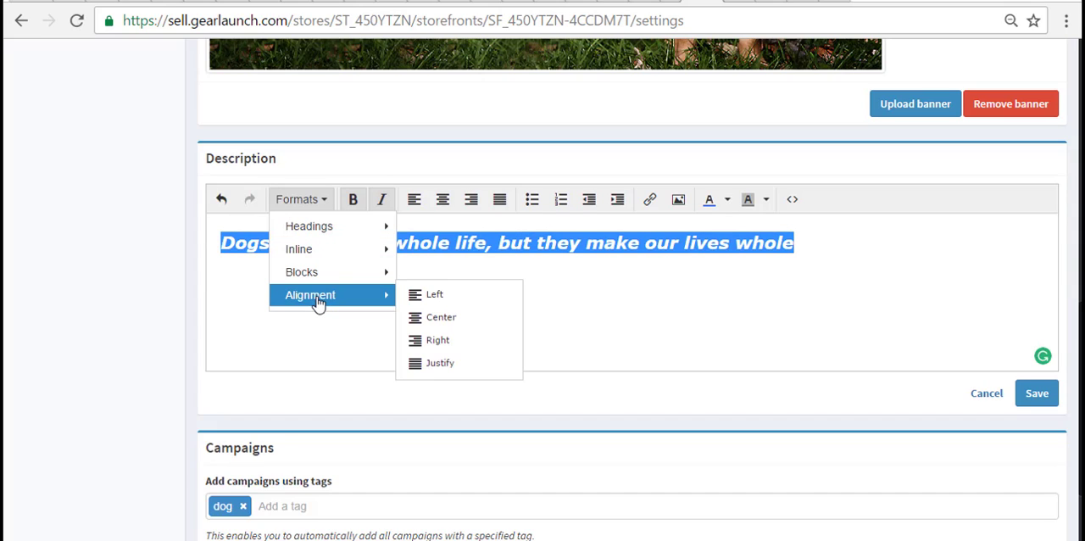
mouse_move(325, 301)
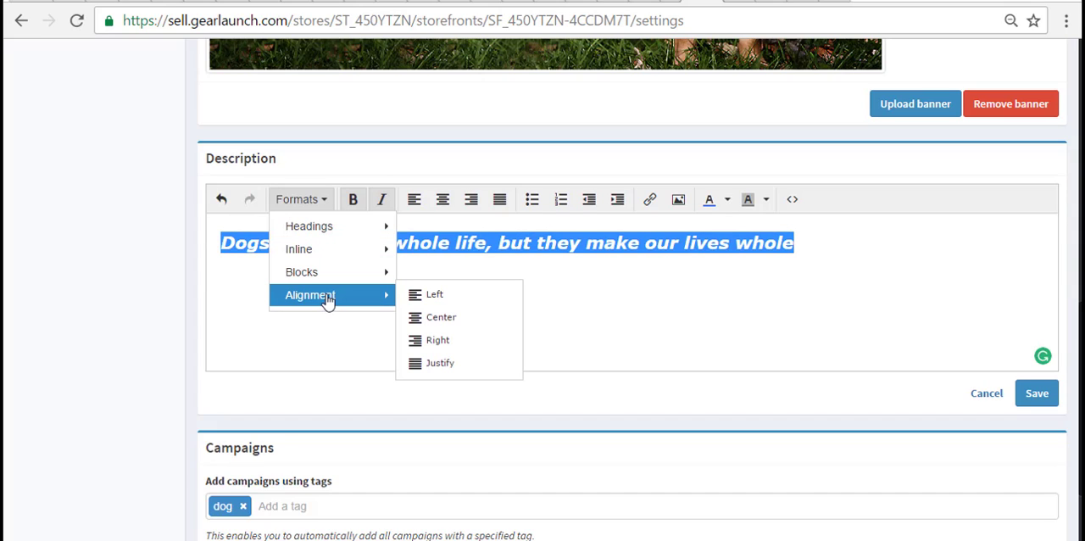
click(433, 323)
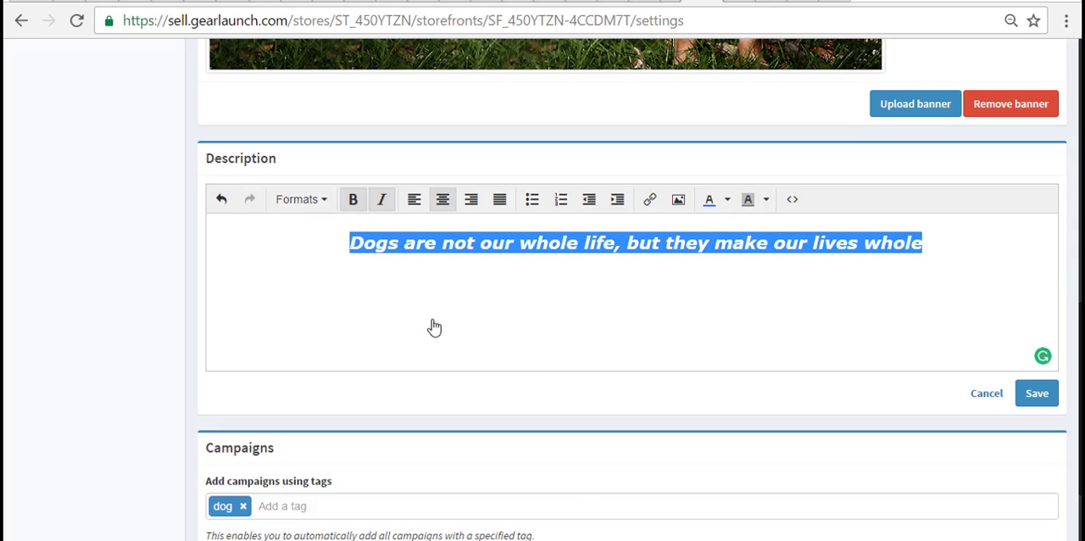
- Format the Description quote as Heading 2 and save the description
click(304, 204)
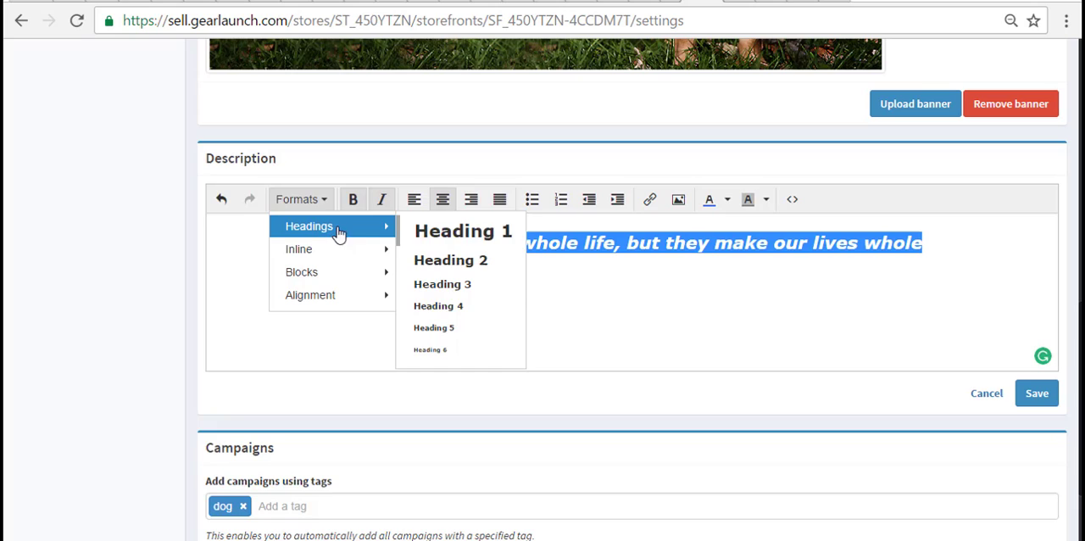
click(435, 266)
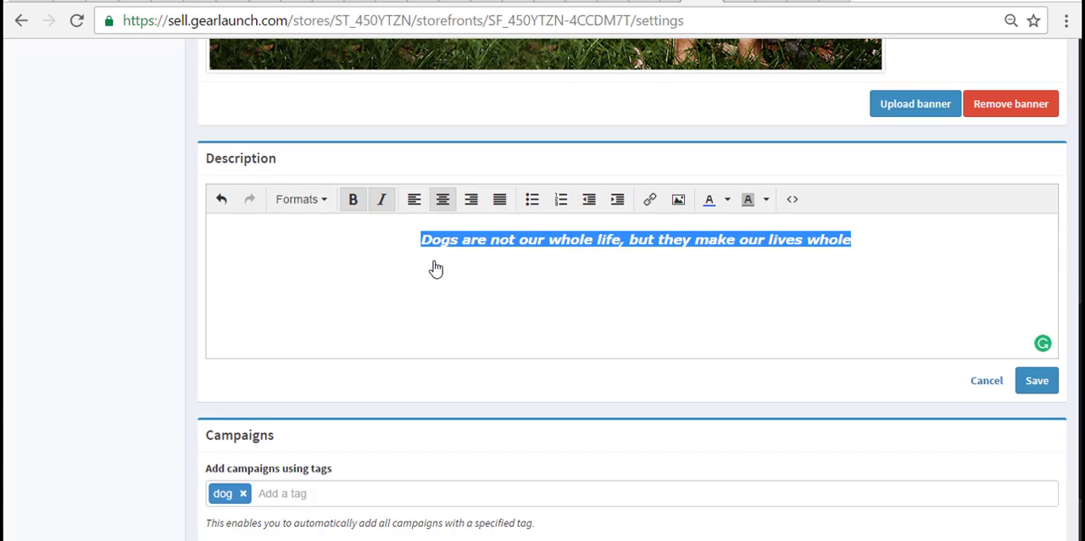
click(1039, 383)
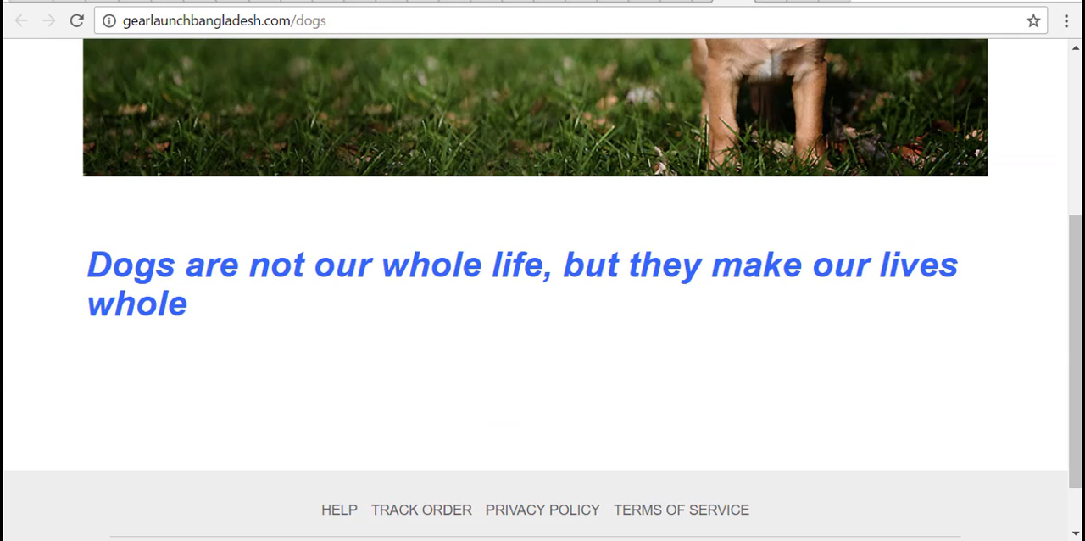
- Reload the live dogs storefront page and check the quote's size and alignment below the banner
click(76, 21)
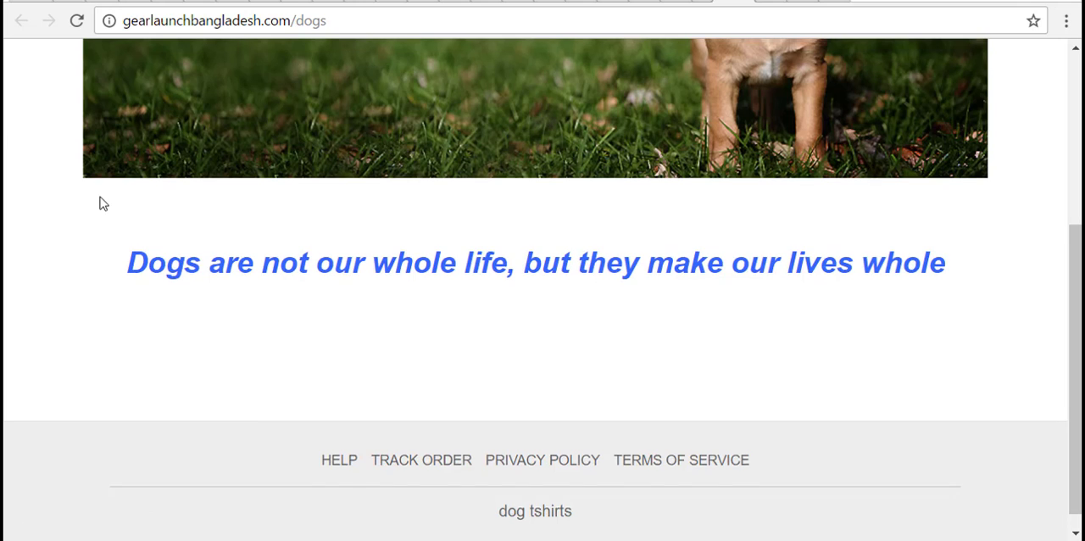
scroll(100, 196, up, 3)
scroll(100, 197, down, 2)
scroll(100, 198, down, 2)
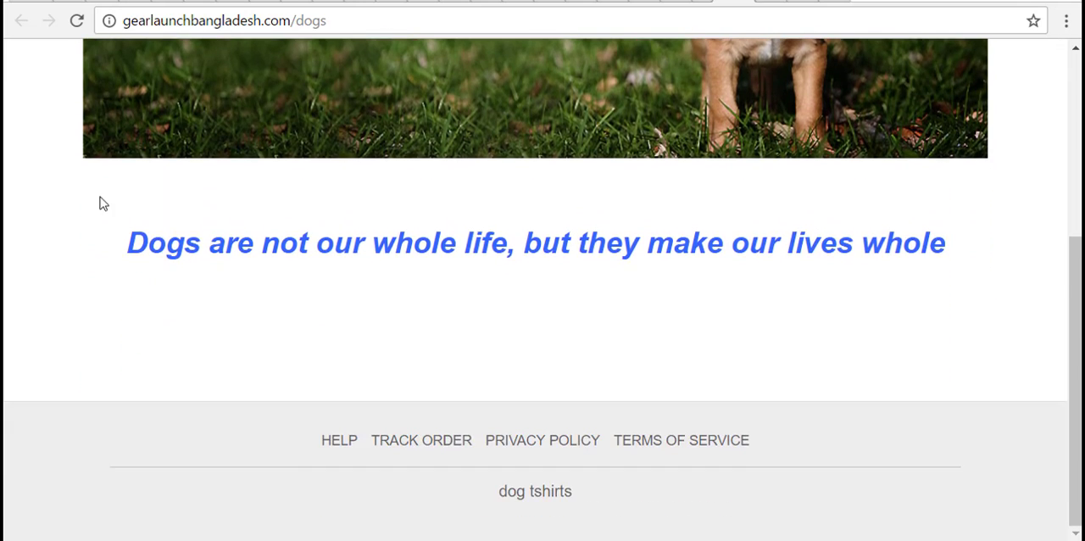
- Look over the live dogs page's banner, quote and footer, and return to review the storefront settings
scroll(100, 197, up, 5)
scroll(100, 197, down, 5)
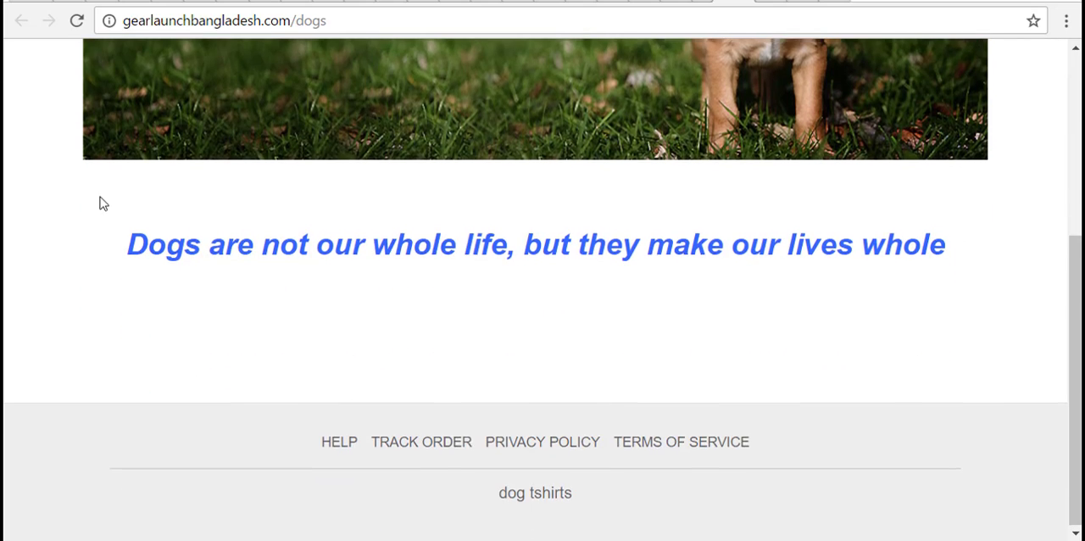
scroll(100, 203, up, 5)
scroll(100, 203, down, 5)
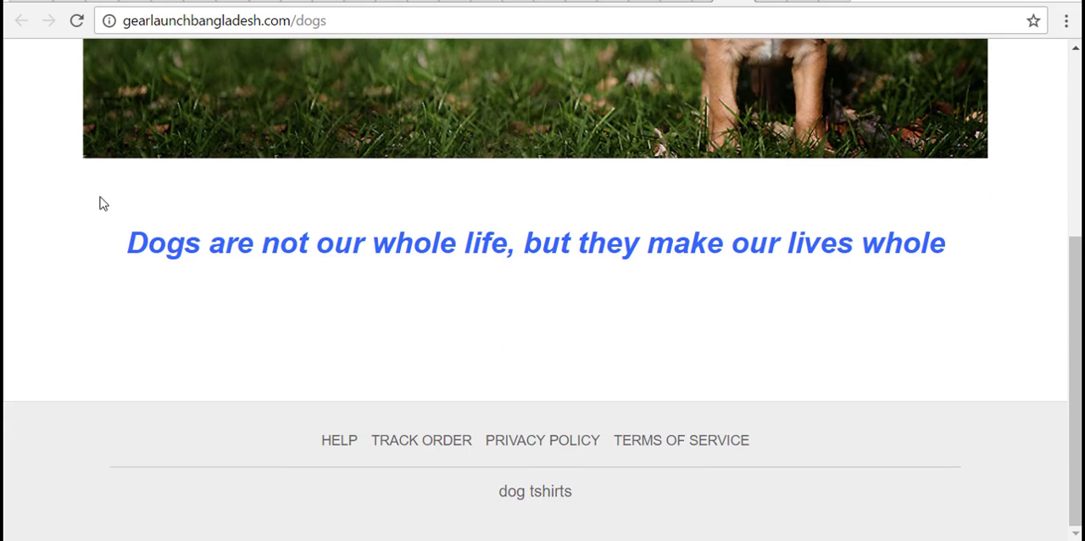
click(691, 2)
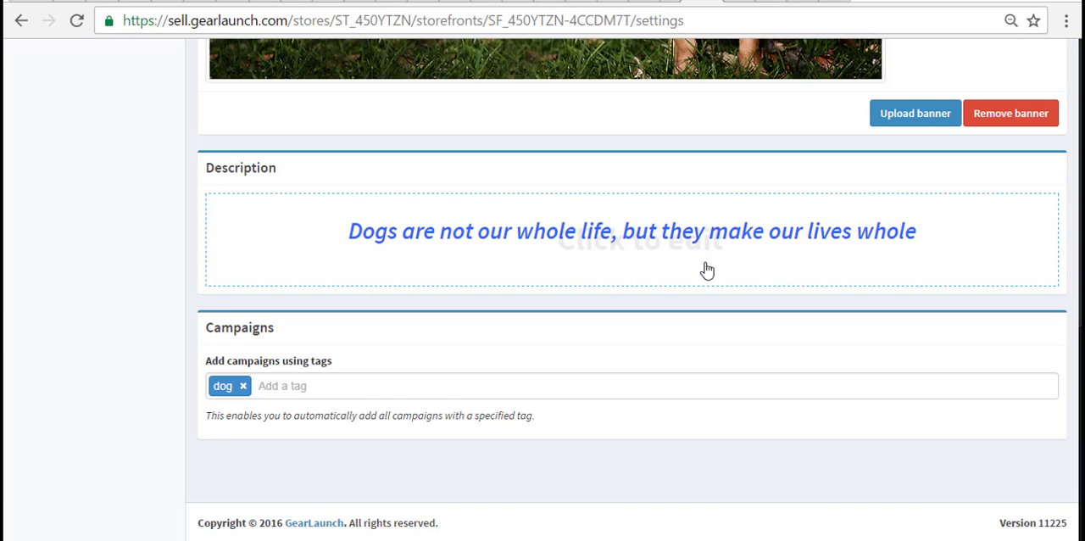
scroll(705, 270, up, 5)
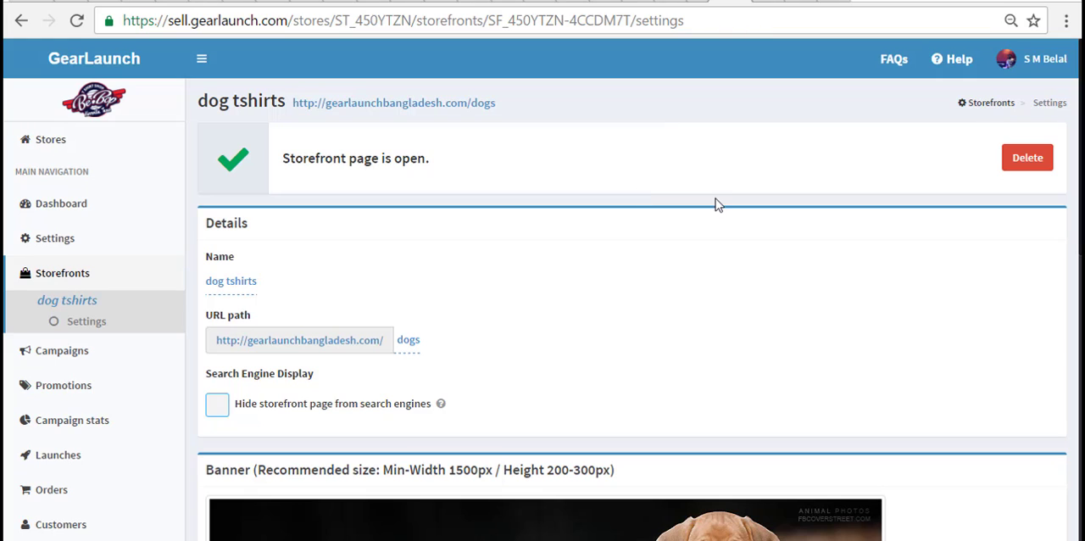
scroll(715, 199, down, 6)
scroll(716, 200, up, 6)
- Create a new campaign in the store and name it "angry dog"
click(74, 359)
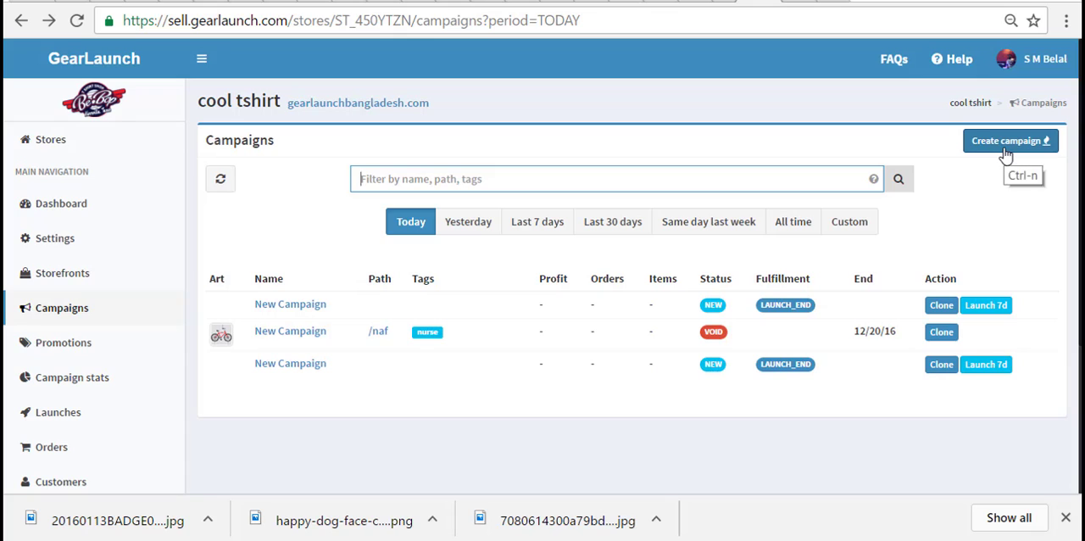
click(1006, 143)
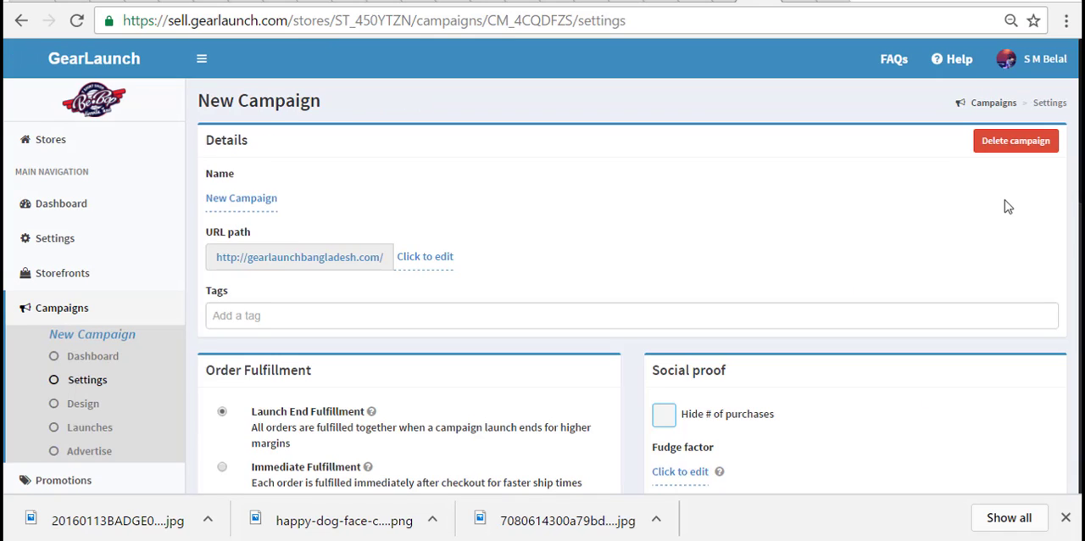
click(250, 201)
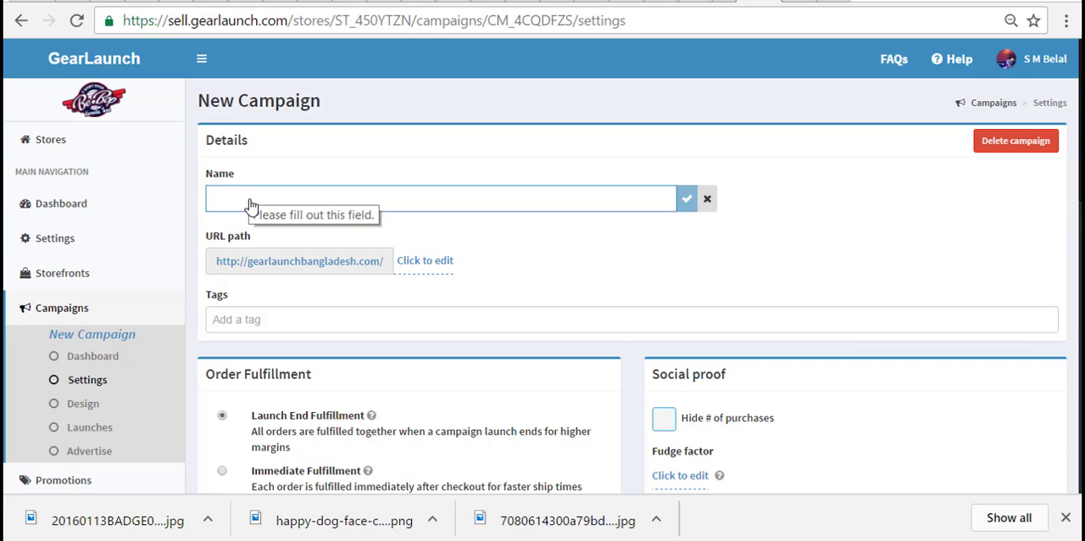
text(a)
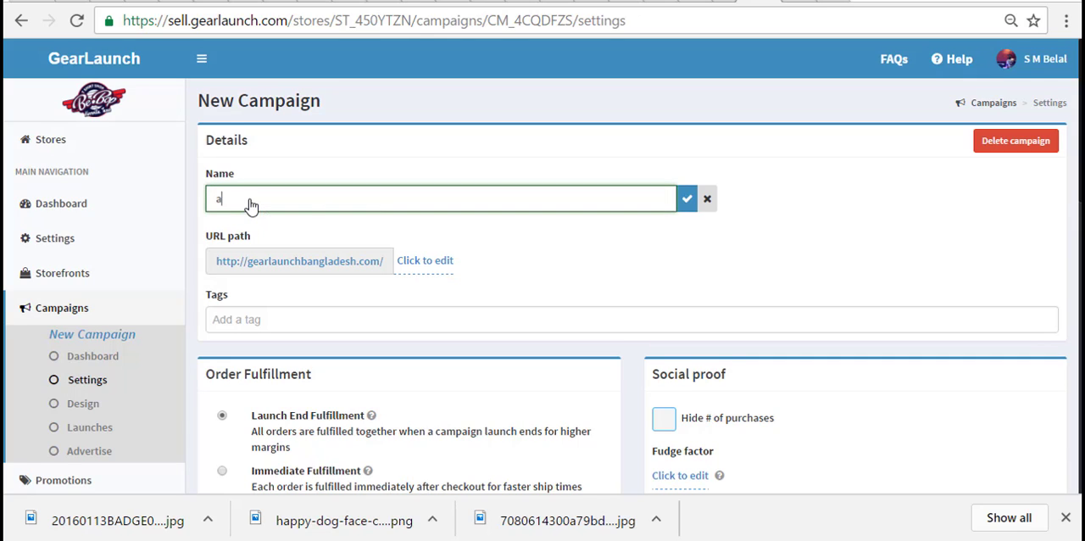
text(ngry dog)
click(687, 202)
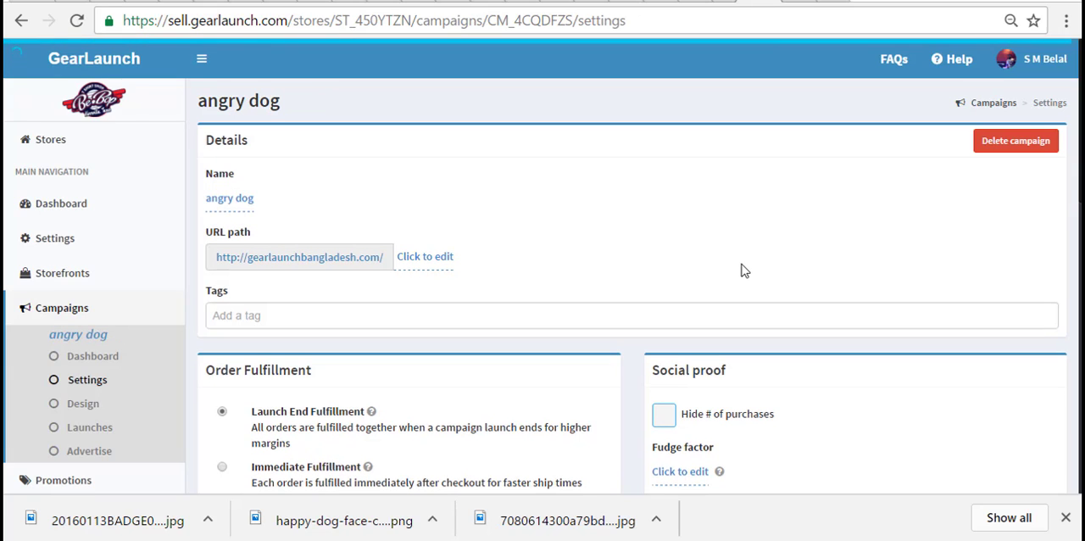
- Set the campaign's URL path to "angrydog" and add the tag "dog"
click(426, 263)
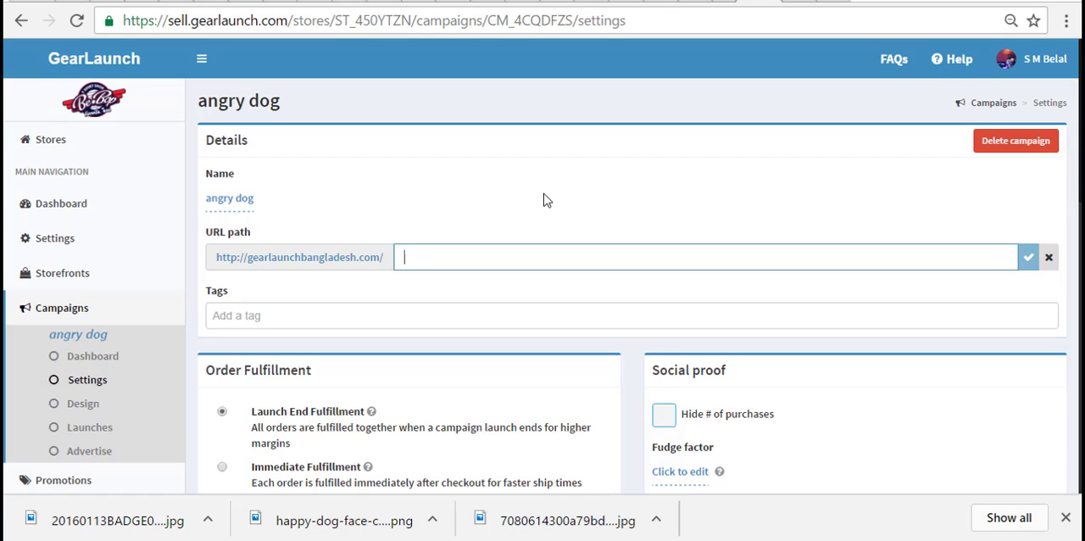
text(ang)
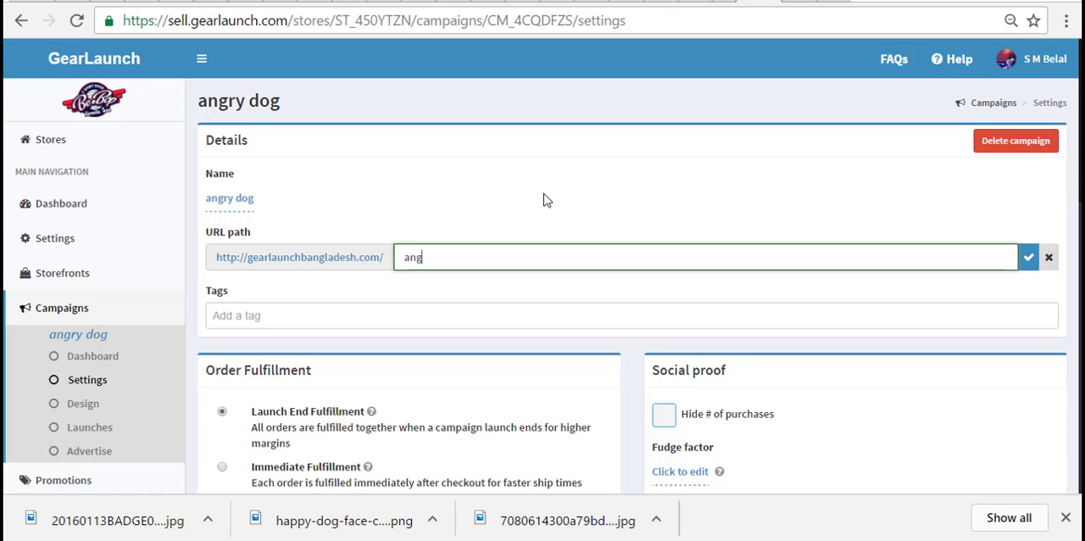
text(rydog)
click(1026, 261)
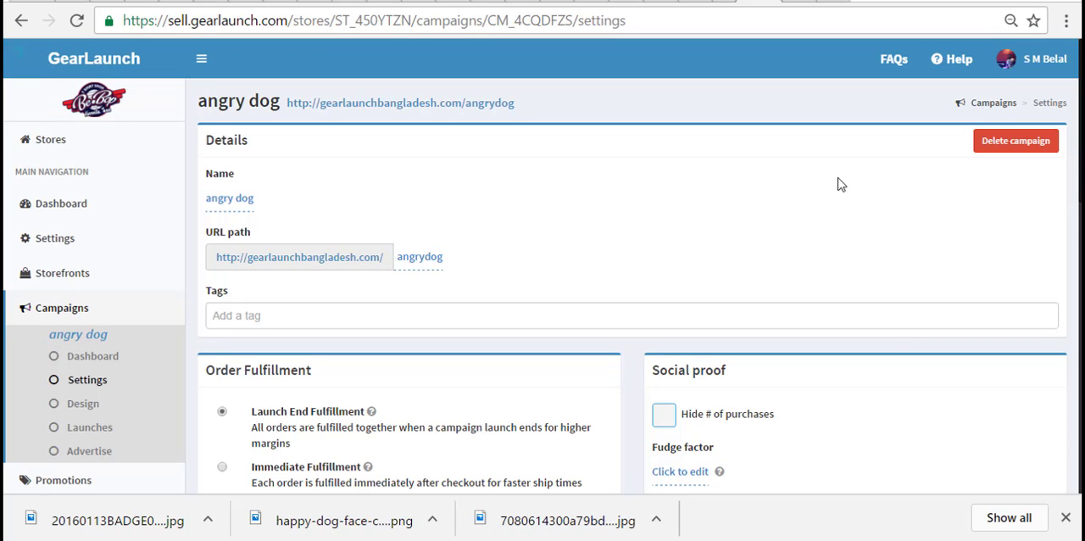
click(358, 320)
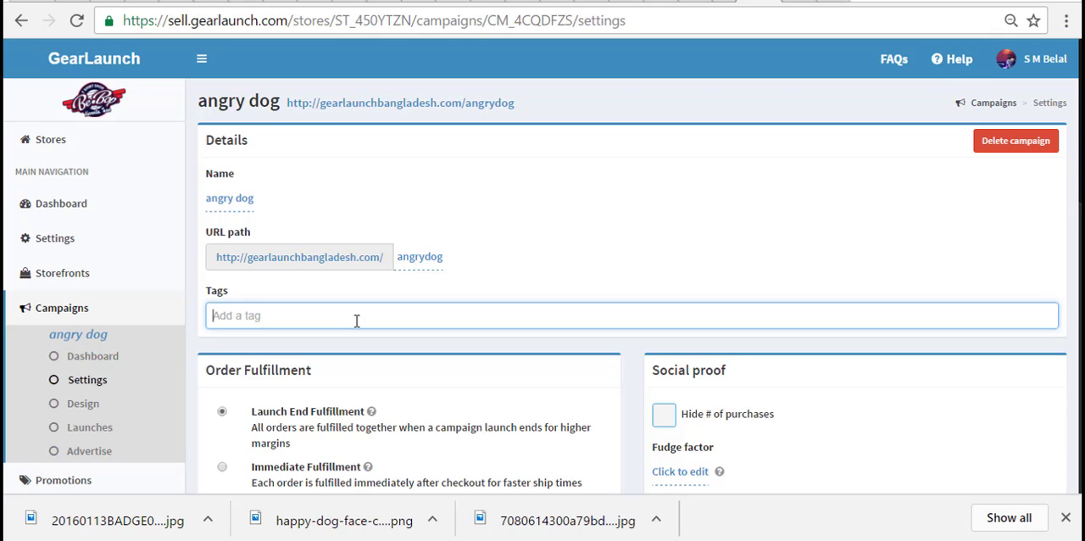
text(dog)
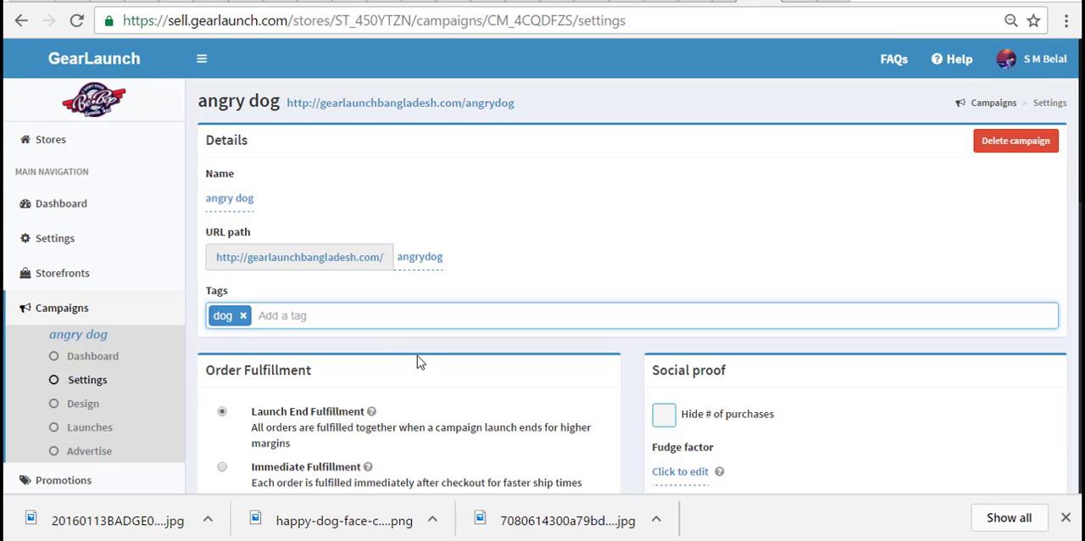
- Switch the campaign's order fulfillment to Immediate Fulfillment and accept the confirmation
scroll(417, 356, down, 2)
scroll(380, 344, up, 1)
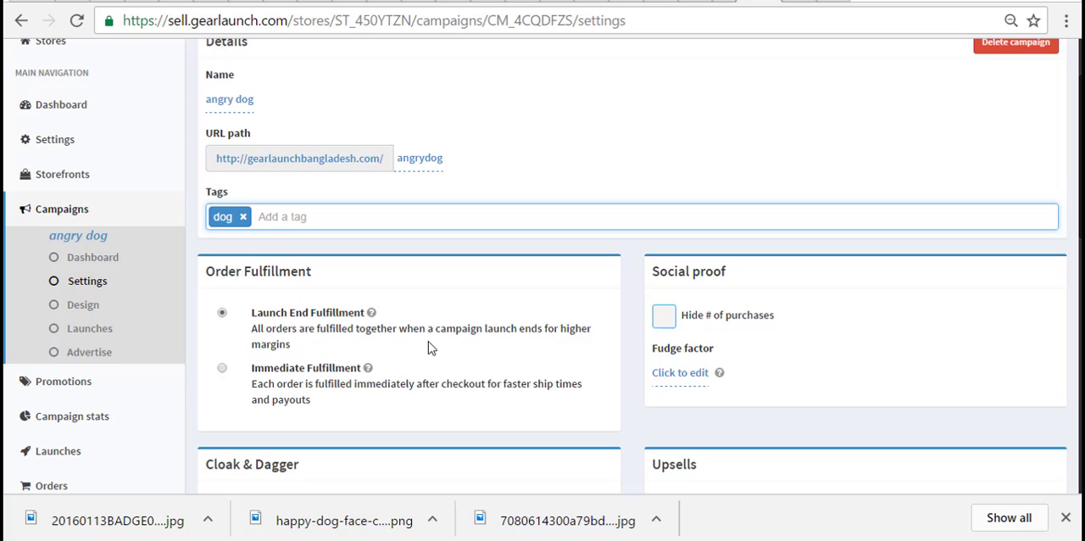
click(222, 370)
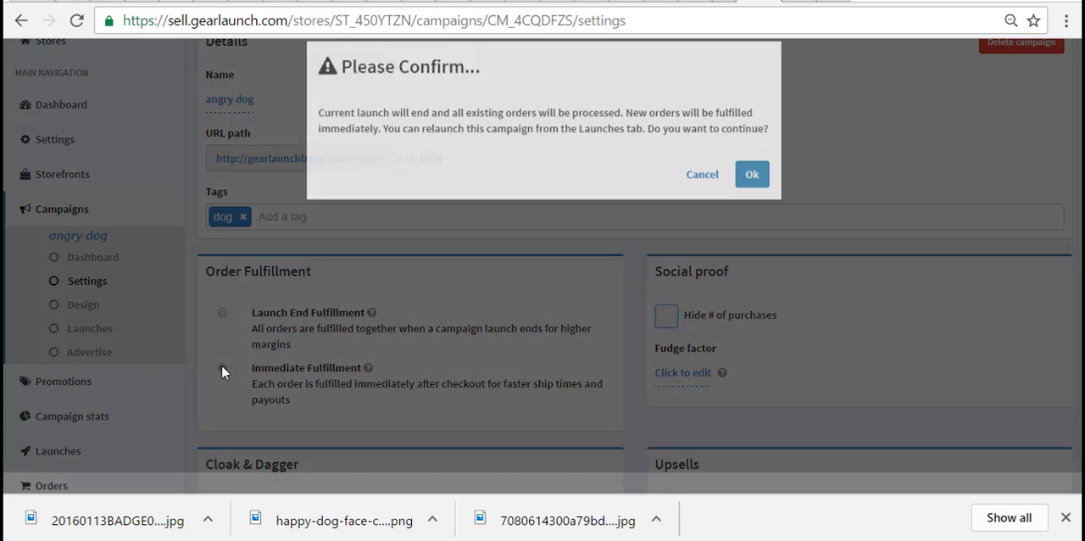
click(752, 196)
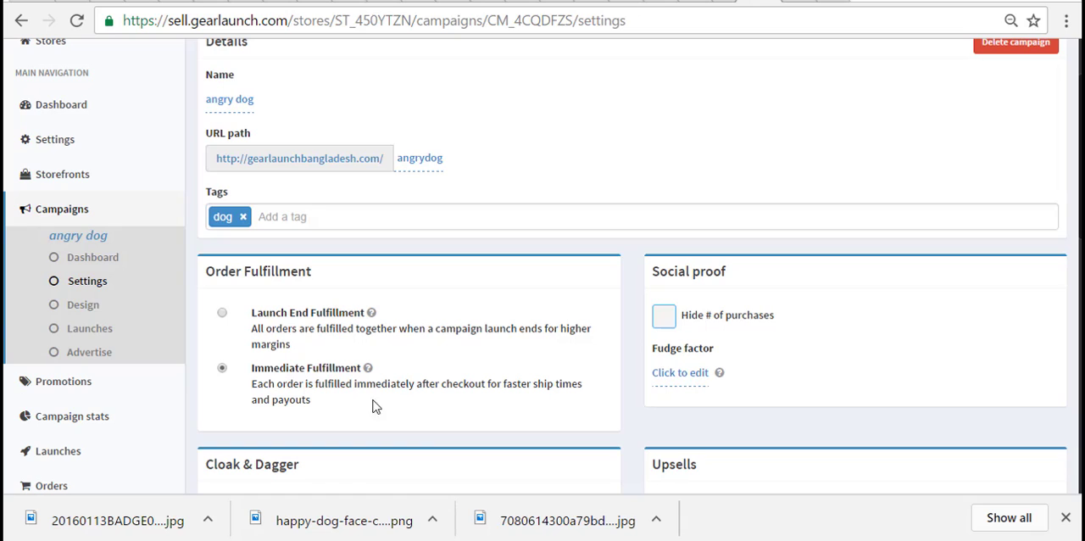
- Set the campaign's social proof fudge factor to 30 and save it
scroll(487, 382, down, 1)
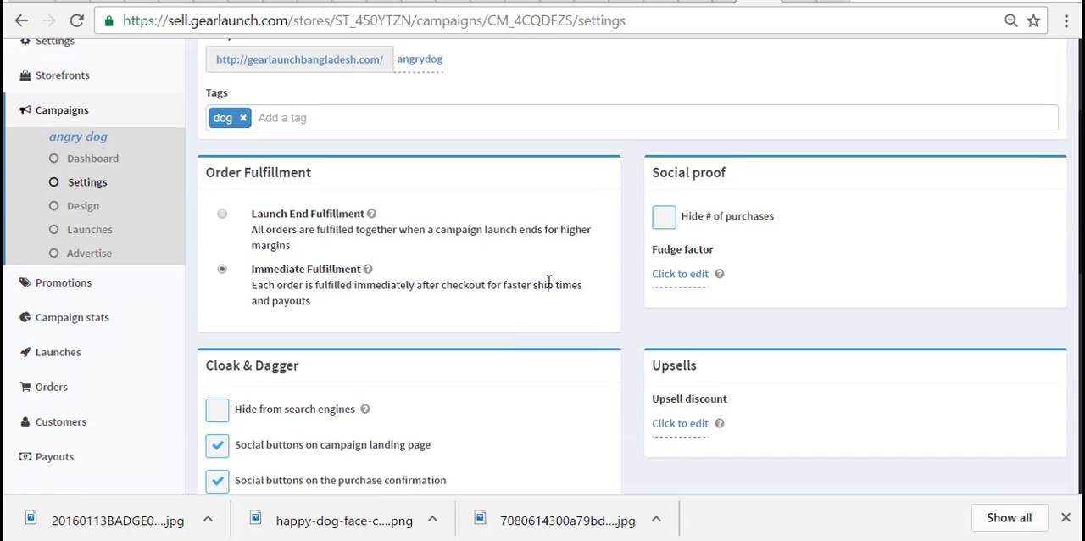
scroll(546, 284, up, 1)
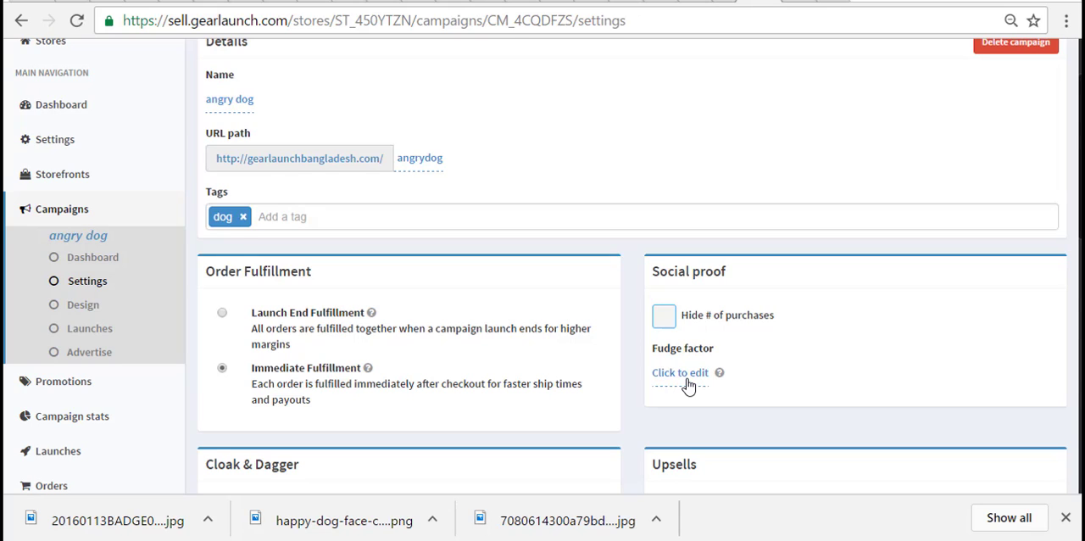
scroll(689, 386, down, 1)
click(693, 284)
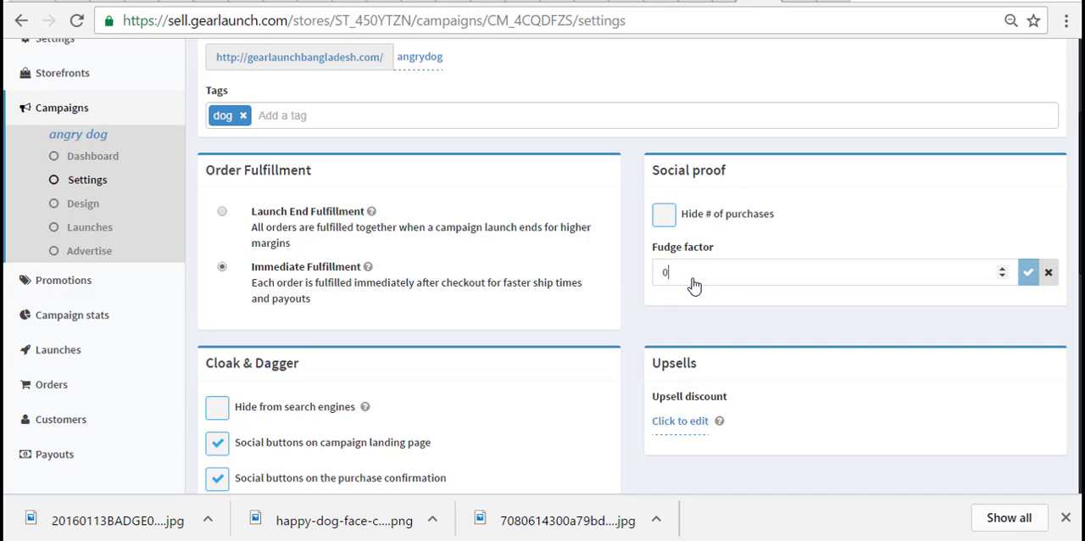
key(Num_Lock)
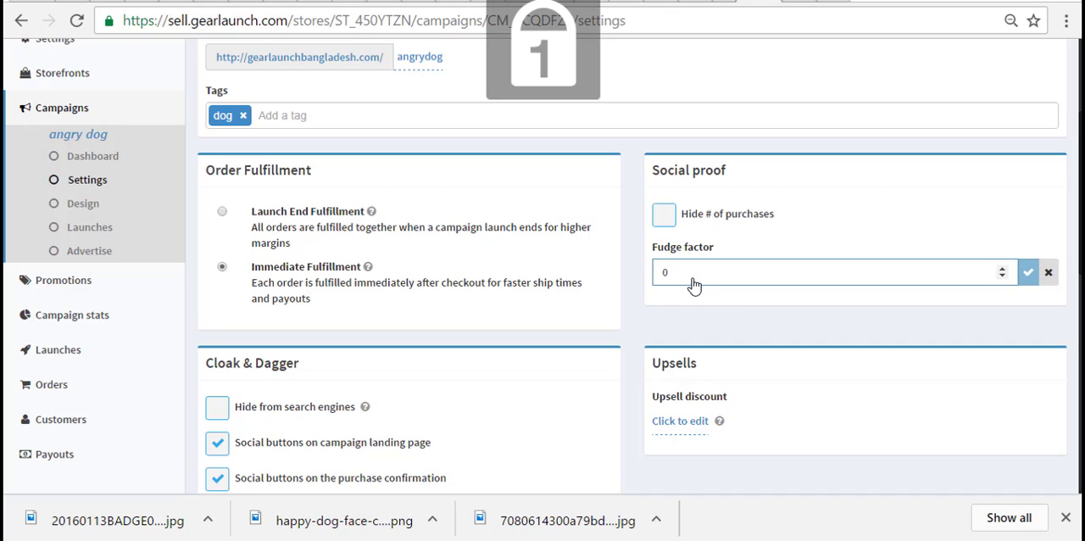
text(30)
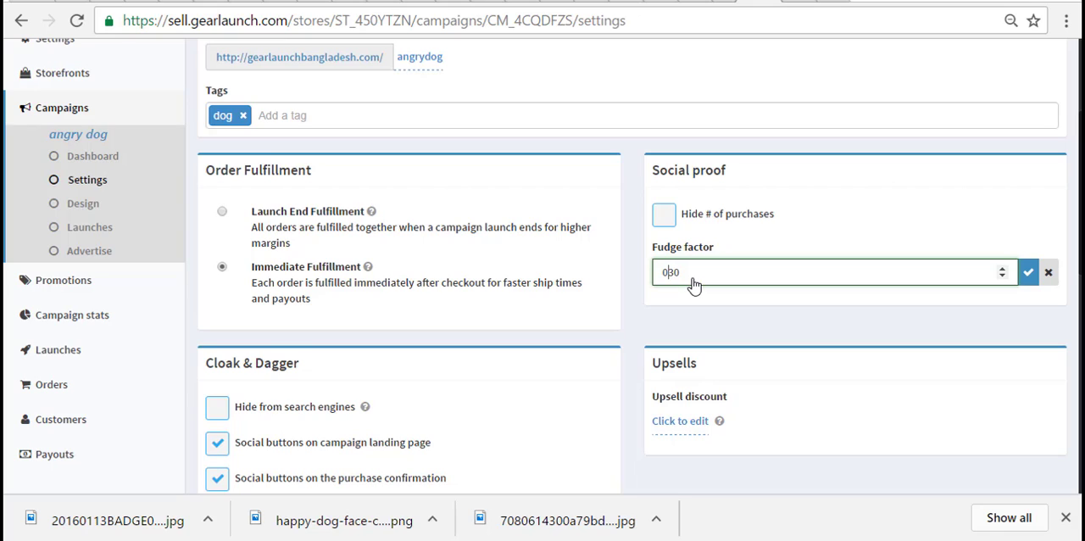
key(BackSpace)
click(1028, 276)
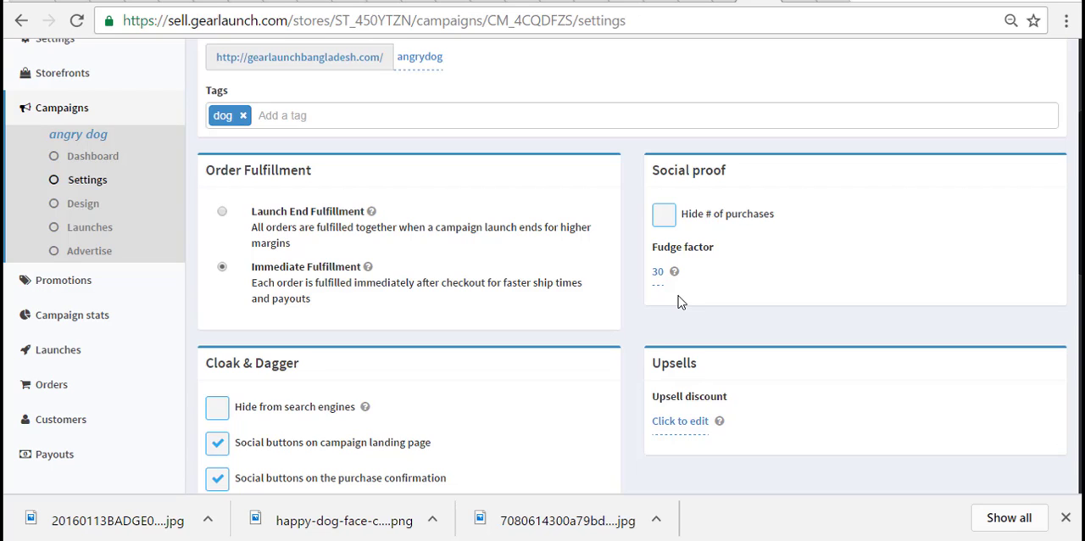
- Open the campaign Description for editing and paste the copied sales text beginning "100% Satisfaction guaranteed!"
scroll(678, 296, down, 3)
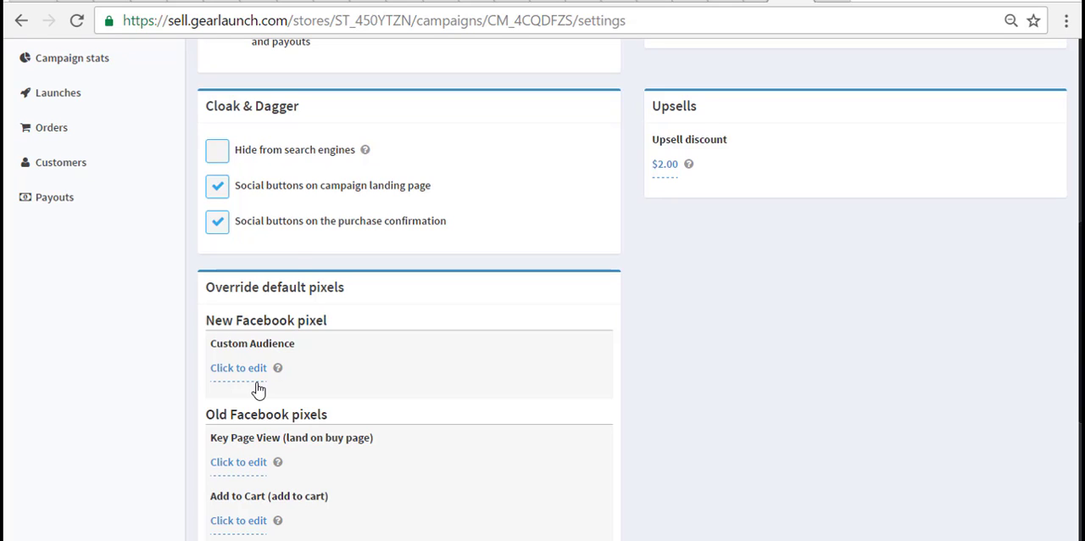
scroll(443, 439, down, 4)
click(443, 439)
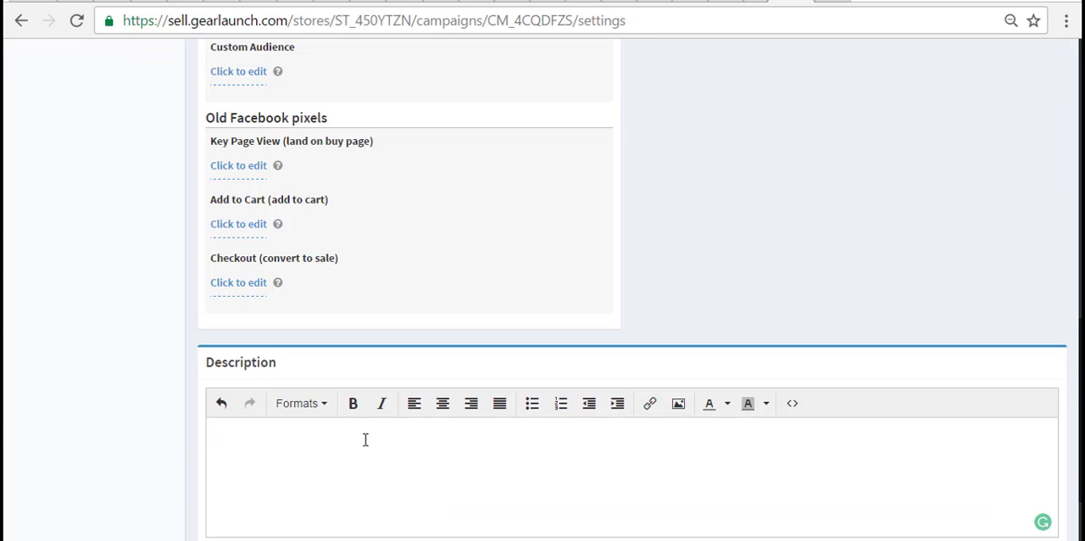
right_click(303, 450)
click(339, 243)
scroll(763, 312, down, 2)
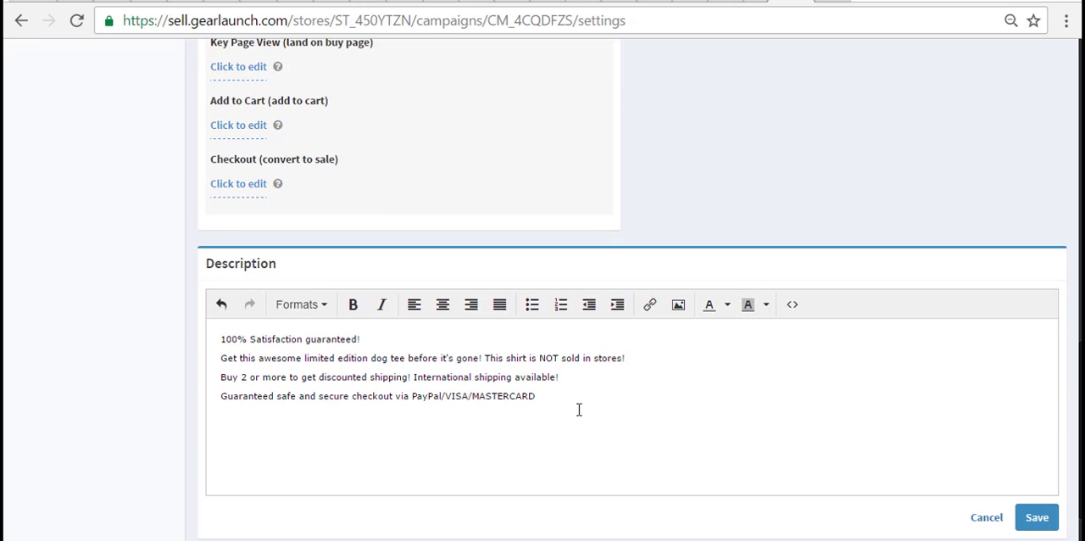
- Replace the whole Description with the bold-formatted version of the sales text and save it
key(ctrl+a)
key(ctrl+c)
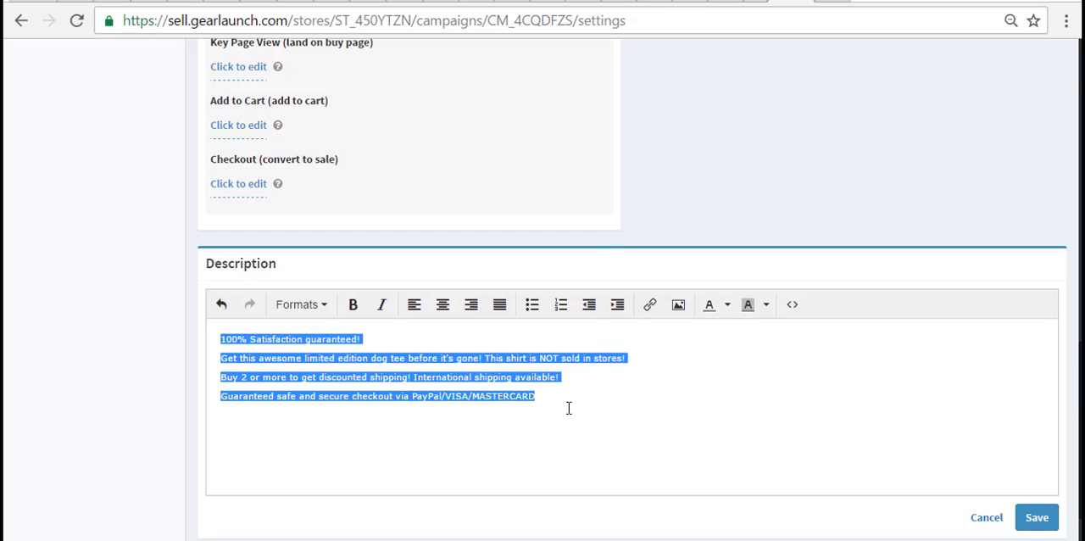
right_click(569, 408)
click(666, 146)
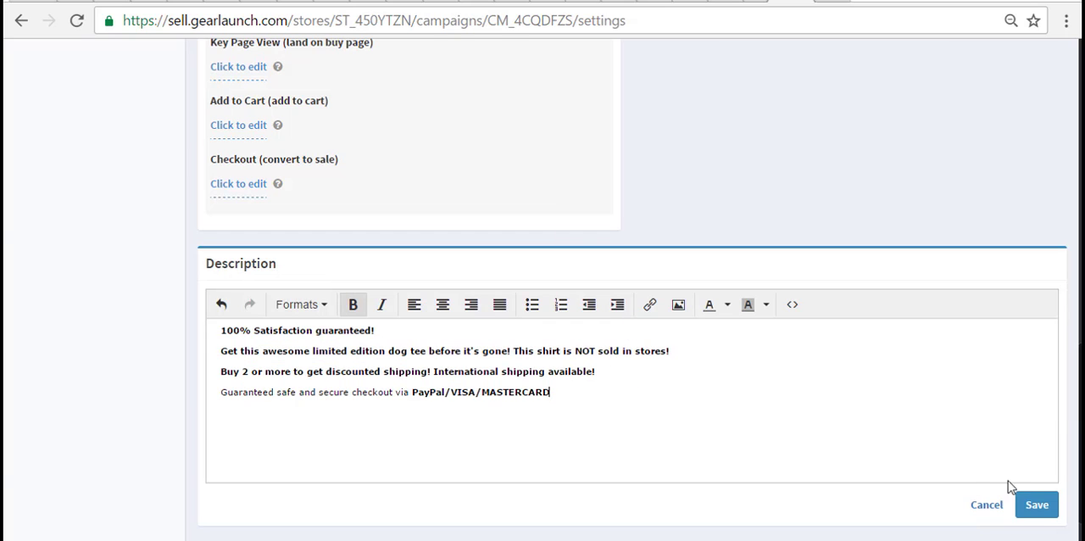
click(1018, 504)
scroll(738, 392, down, 1)
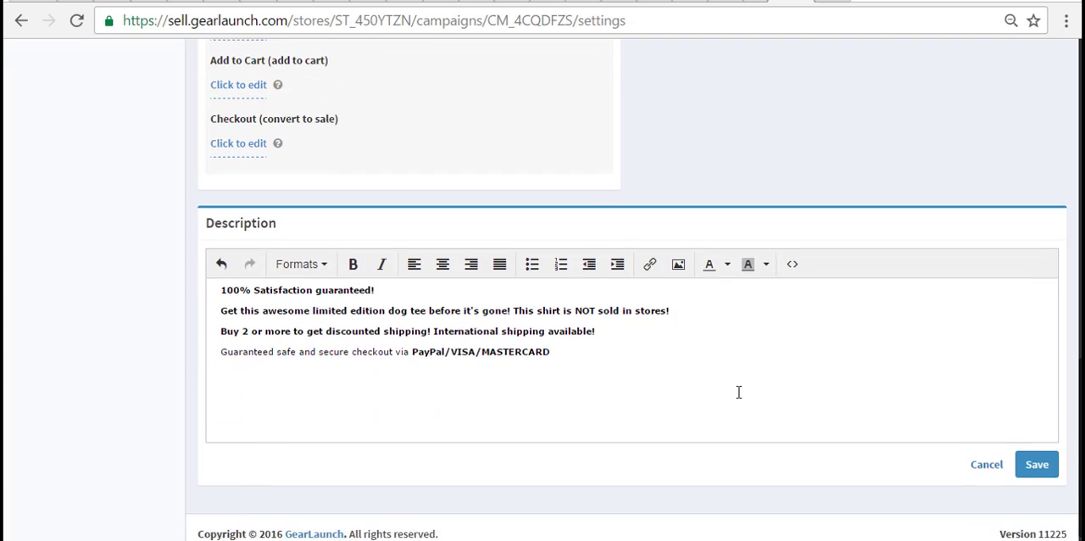
- Open the angry dog campaign's design page and upload the drunken-duck-angry-dog-1 image to the shirt front
scroll(738, 392, up, 10)
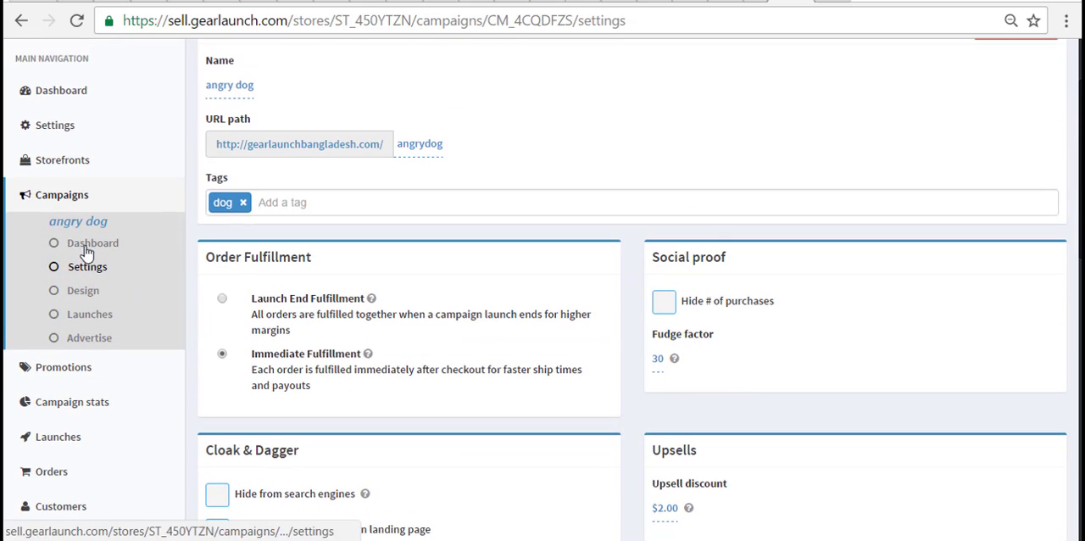
click(88, 293)
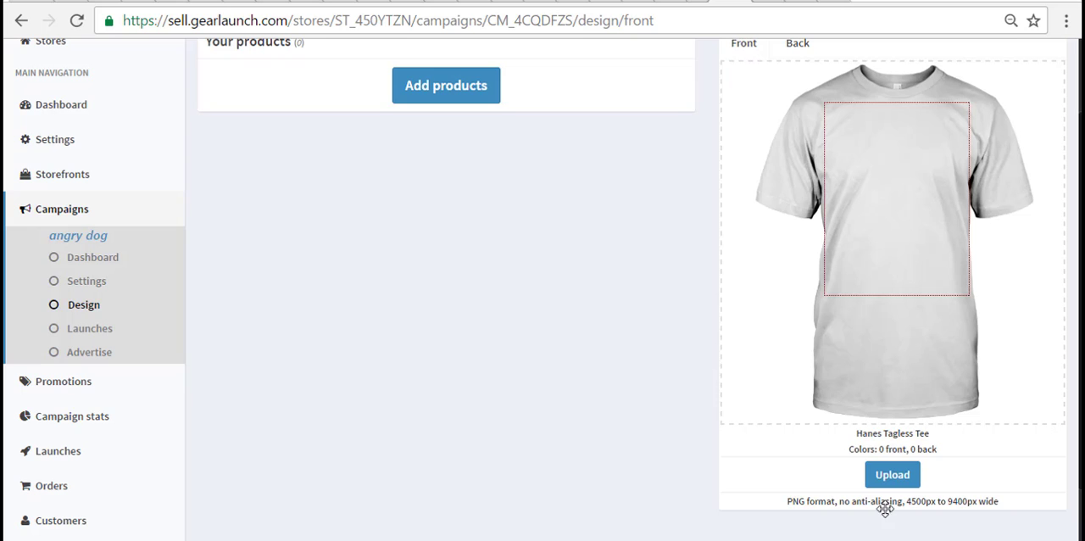
click(897, 479)
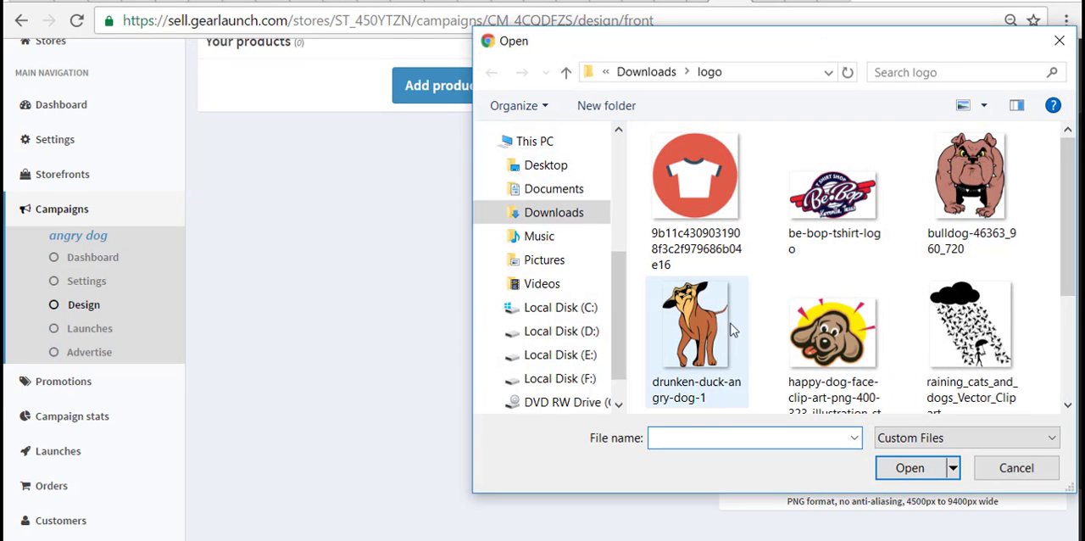
click(696, 306)
click(899, 469)
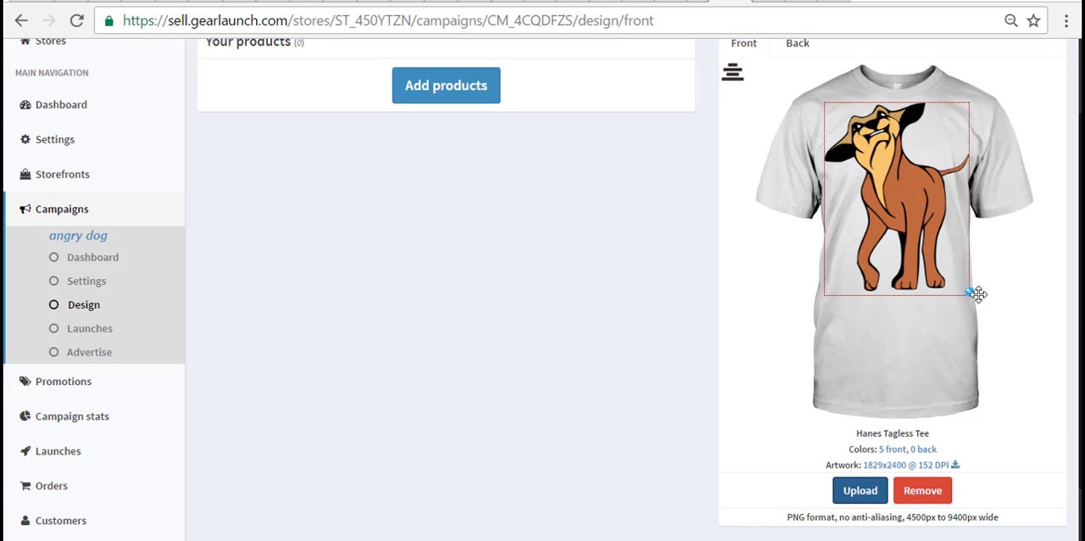
- Shrink the dog artwork to about 298 DPI and position it around the middle of the shirt's chest
drag(969, 293, 946, 266)
drag(887, 212, 896, 211)
drag(956, 268, 938, 246)
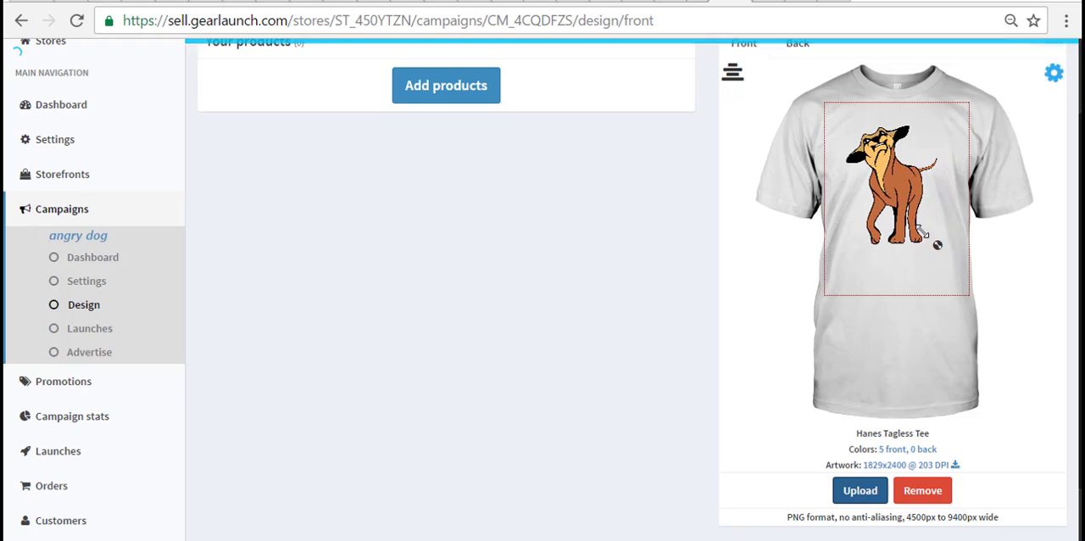
drag(891, 183, 898, 195)
drag(947, 261, 931, 236)
mouse_move(895, 189)
mouse_down()
mouse_move(903, 198)
mouse_move(907, 185)
mouse_up()
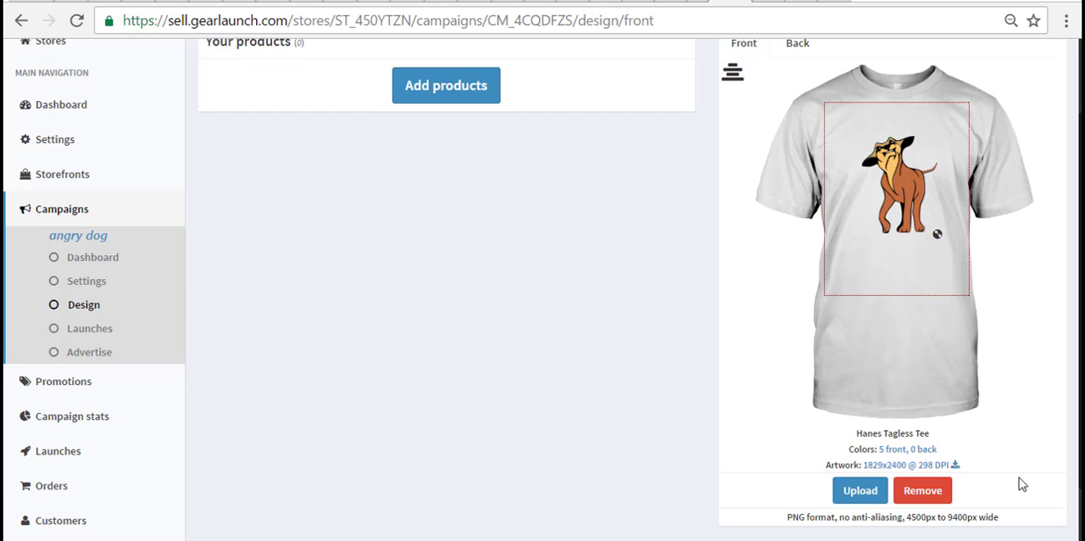
- Nudge the front artwork slightly, then upload the drunken-duck-angry-dog-1 image to the back of the shirt
drag(905, 206, 905, 207)
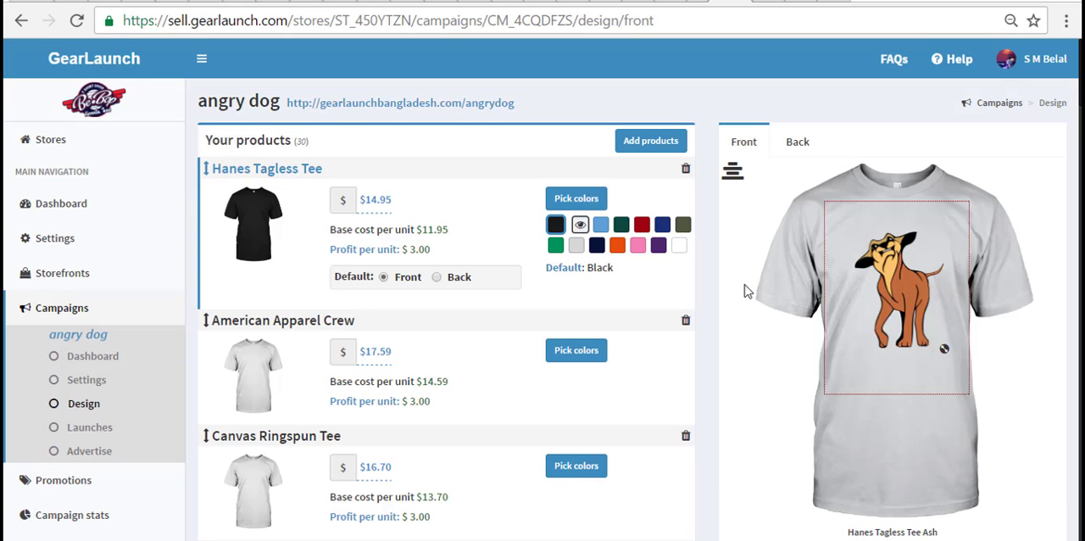
click(793, 142)
scroll(794, 216, down, 2)
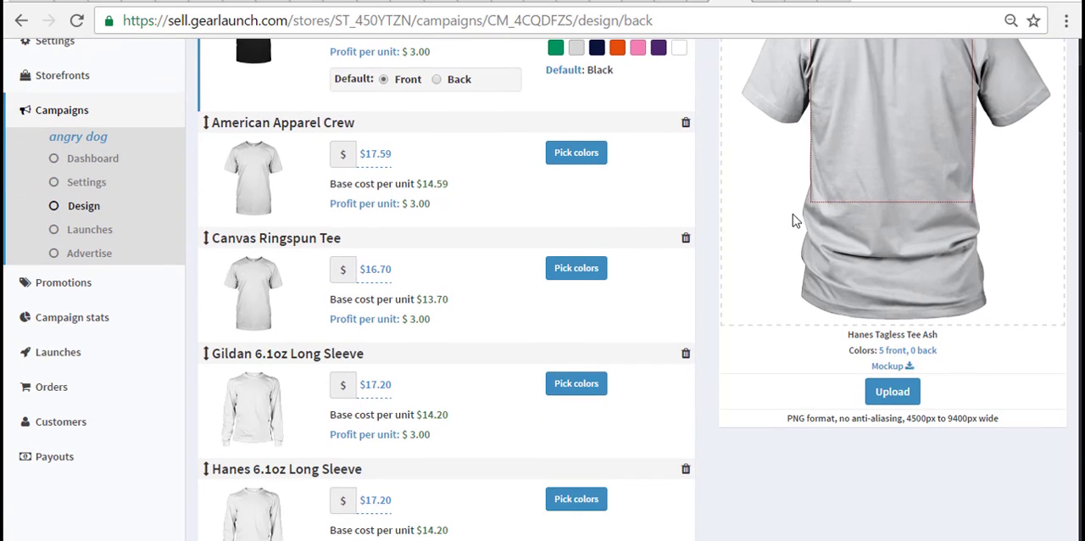
click(874, 389)
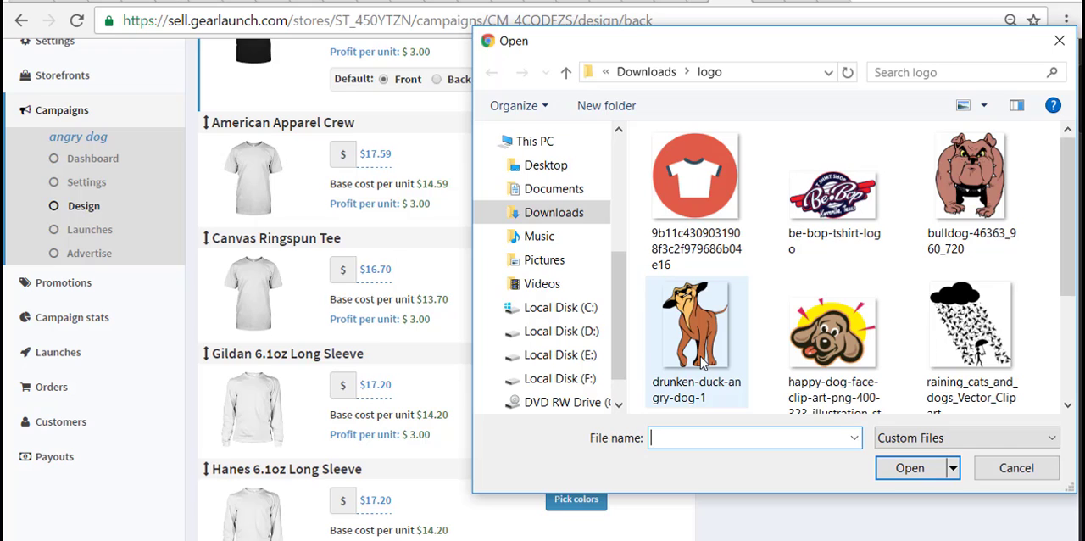
click(700, 363)
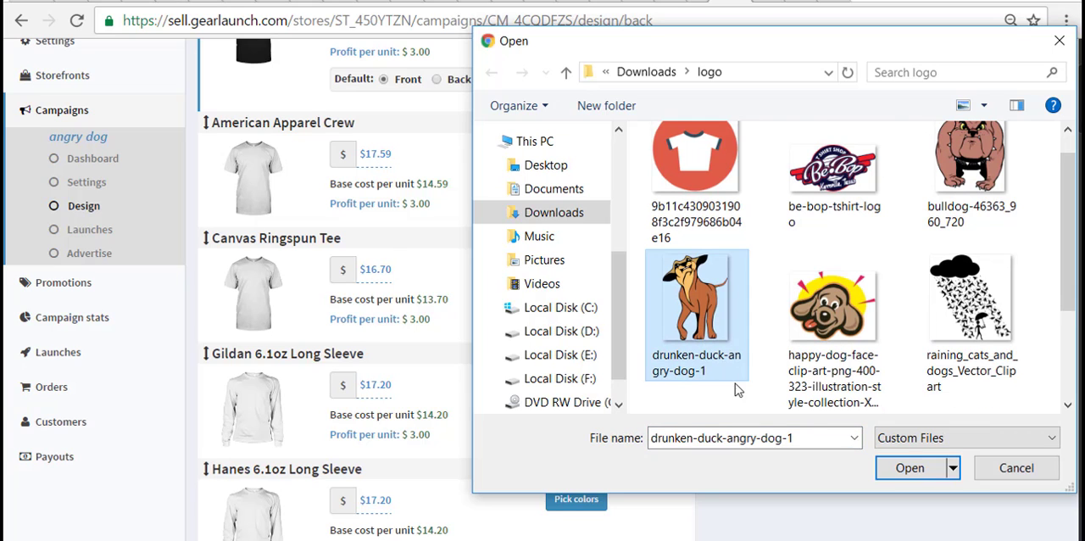
click(909, 470)
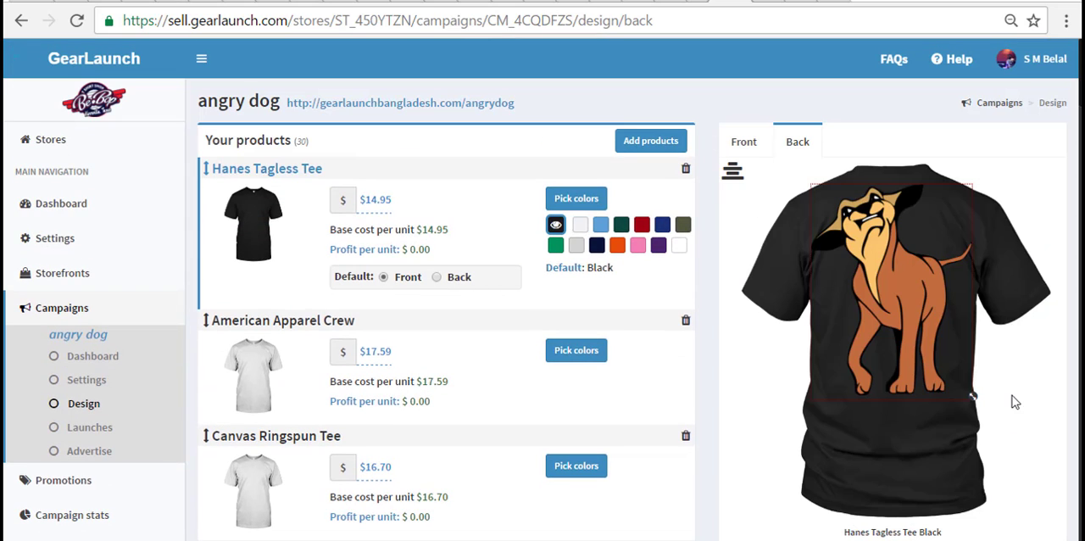
- Shrink the dog artwork on the shirt's back and place it around the middle of the upper print area
drag(973, 397, 900, 301)
drag(867, 260, 907, 290)
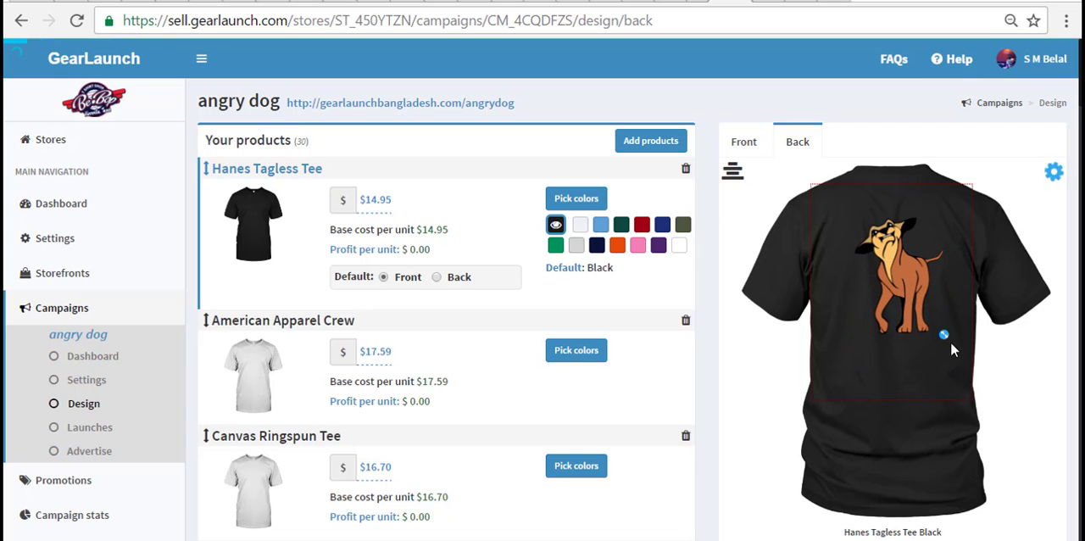
drag(943, 333, 918, 308)
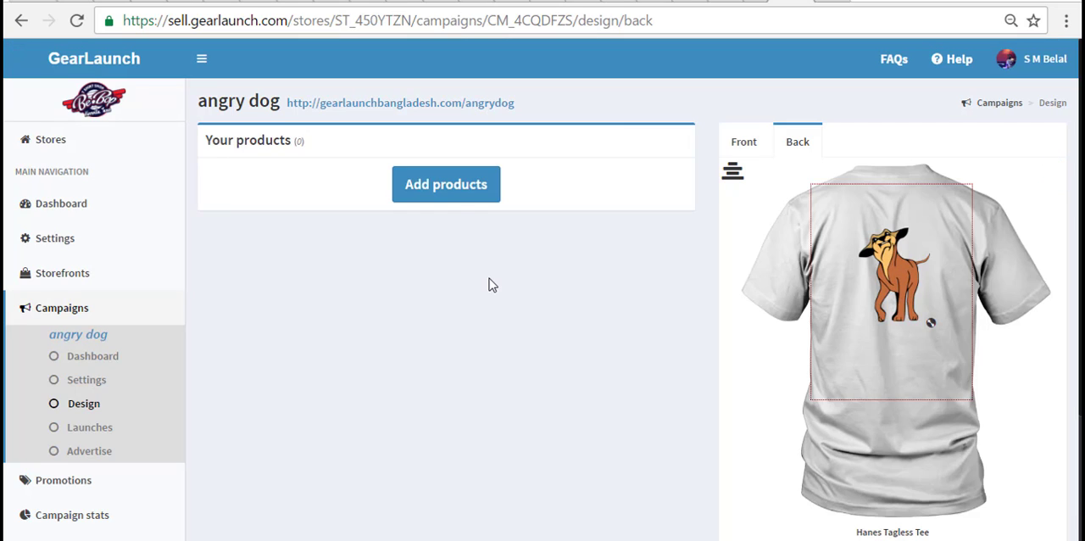
- Start adding Apparel products, selecting Hanes Tagless Tee, Canvas Ringspun Tee, American Apparel Crew, both 6.1oz Long Sleeves and Bella Women's Flowy Tank
click(442, 197)
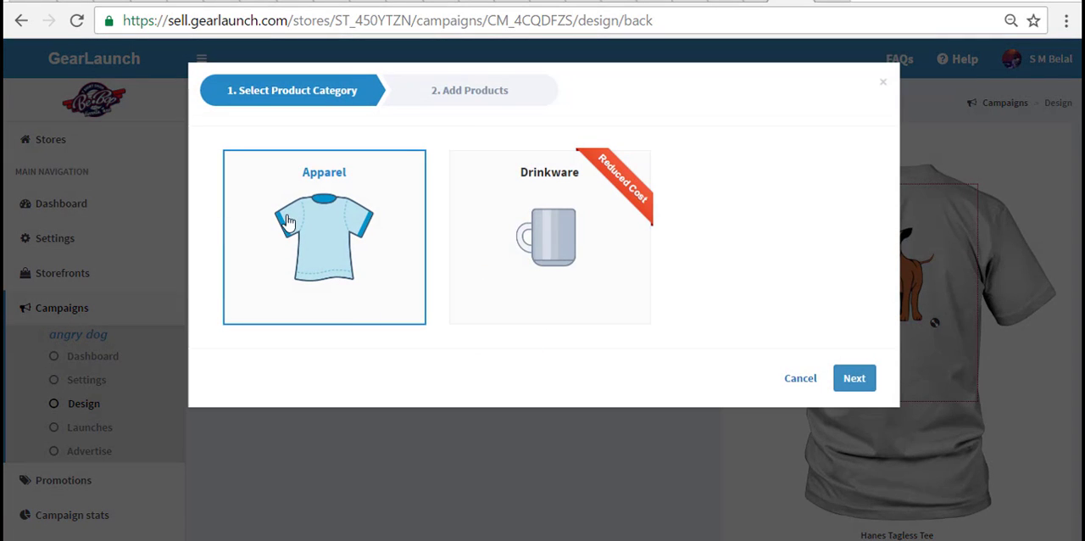
click(854, 382)
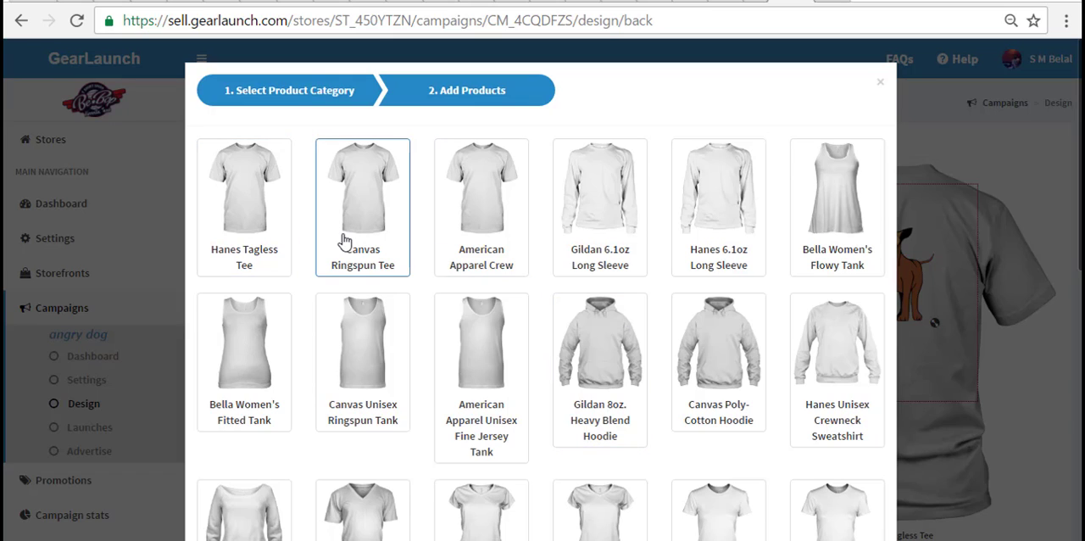
click(262, 245)
click(356, 243)
click(474, 242)
click(640, 242)
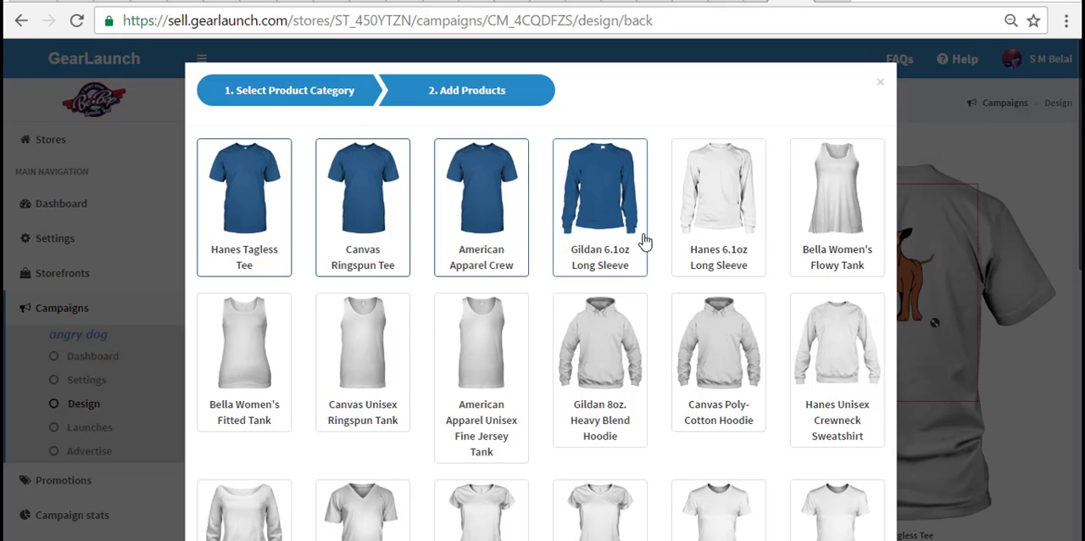
click(720, 242)
click(835, 239)
- Include the Hanes Unisex Crewneck Sweatshirt, the Canvas and Gildan adult hoodies, and the three remaining tanks in the product selection
click(835, 373)
click(719, 373)
click(600, 373)
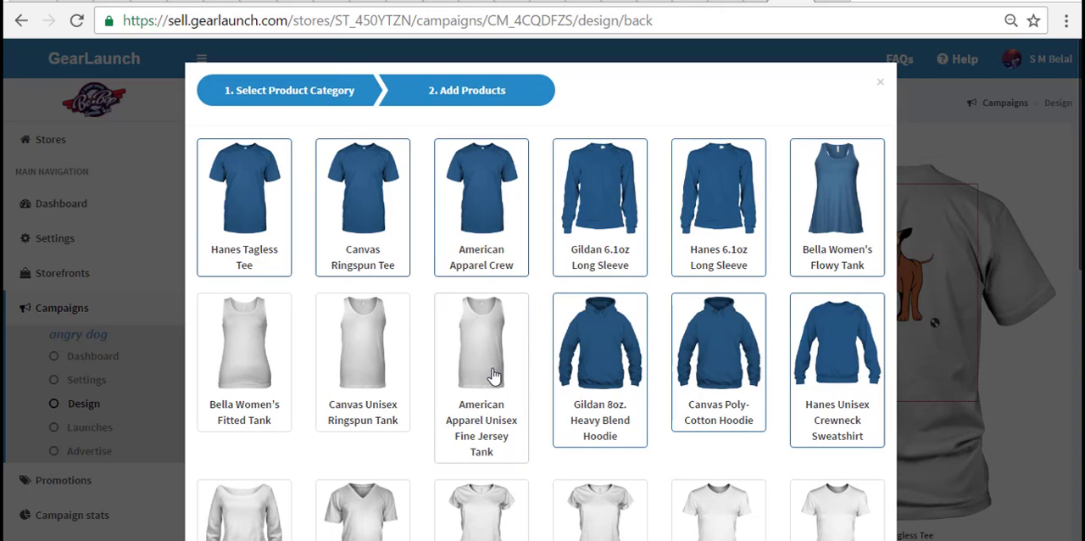
click(495, 376)
click(373, 374)
click(237, 385)
- Include the Bella Wide Neck Sweatshirt, the three V-necks, and the Hanes and American Apparel Women's Fitted Tees in the selection
scroll(242, 386, down, 3)
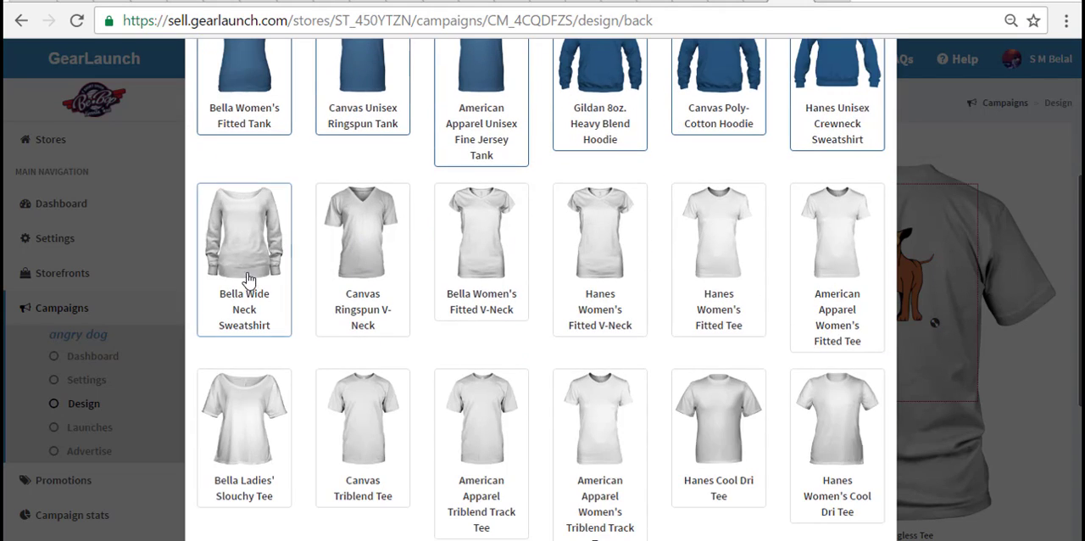
click(248, 280)
click(359, 260)
click(480, 254)
click(598, 253)
click(719, 244)
click(843, 301)
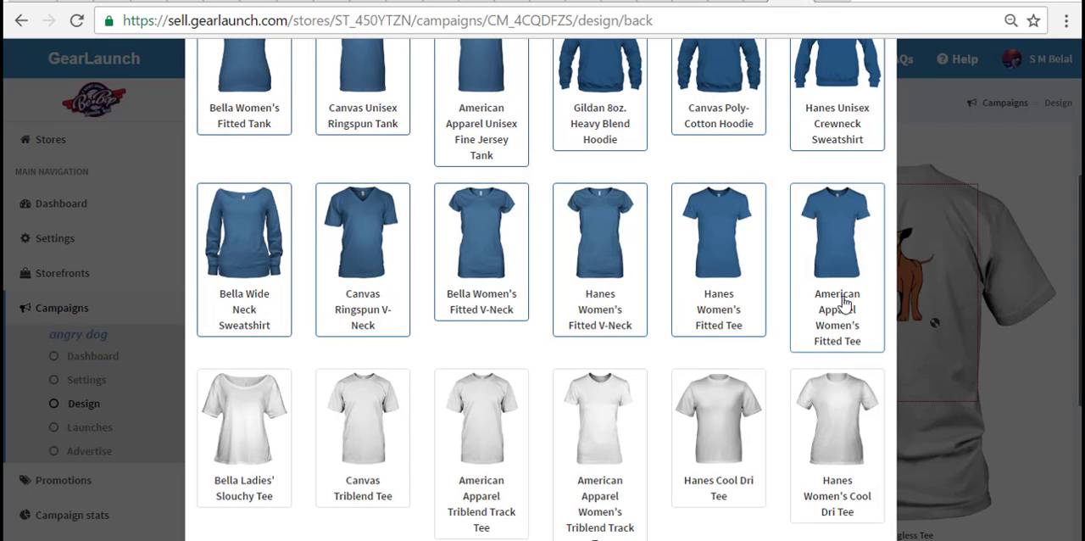
- Include both Cool Dri Tees, both American Apparel Triblend Track Tees, the Canvas Triblend Tee and the Bella Ladies' Slouchy Tee
scroll(839, 322, down, 3)
click(824, 280)
click(753, 261)
click(583, 264)
click(452, 246)
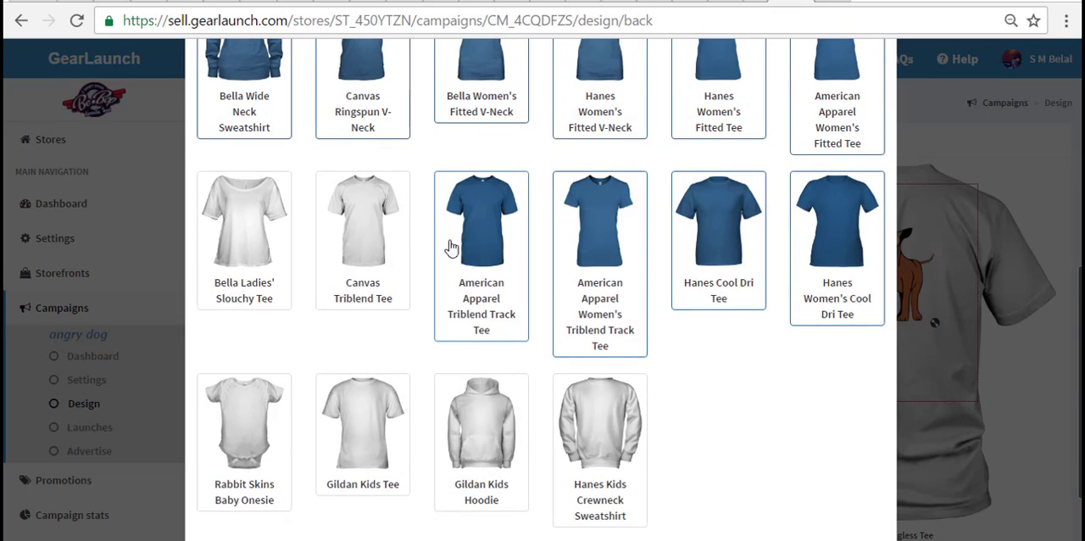
click(364, 237)
click(248, 235)
- Select the Rabbit Skins Baby Onesie and the kids' tee, hoodie and crewneck sweatshirt, then add all selected apparel to the campaign
click(247, 395)
click(350, 403)
click(486, 417)
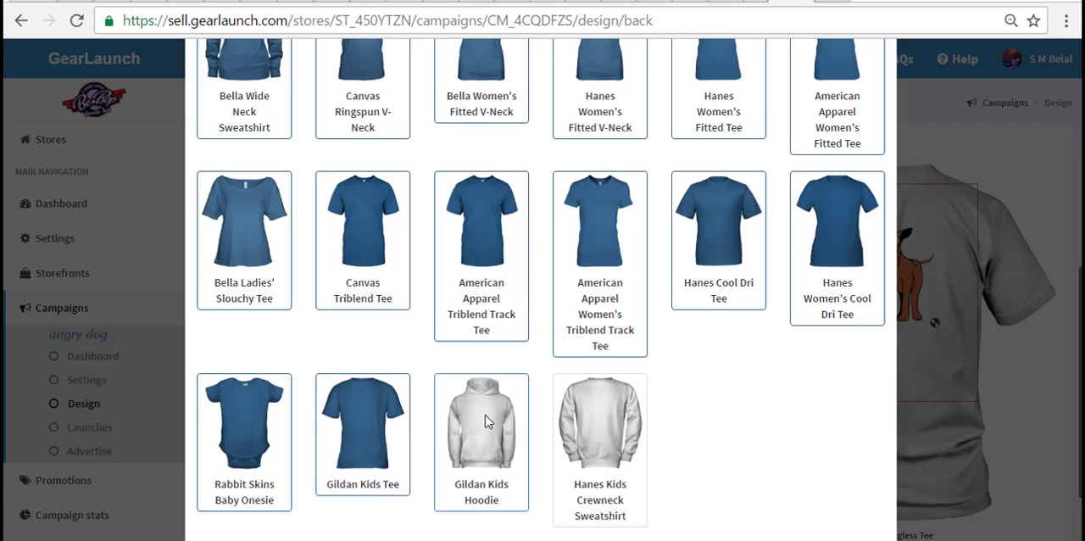
click(600, 423)
scroll(600, 424, down, 2)
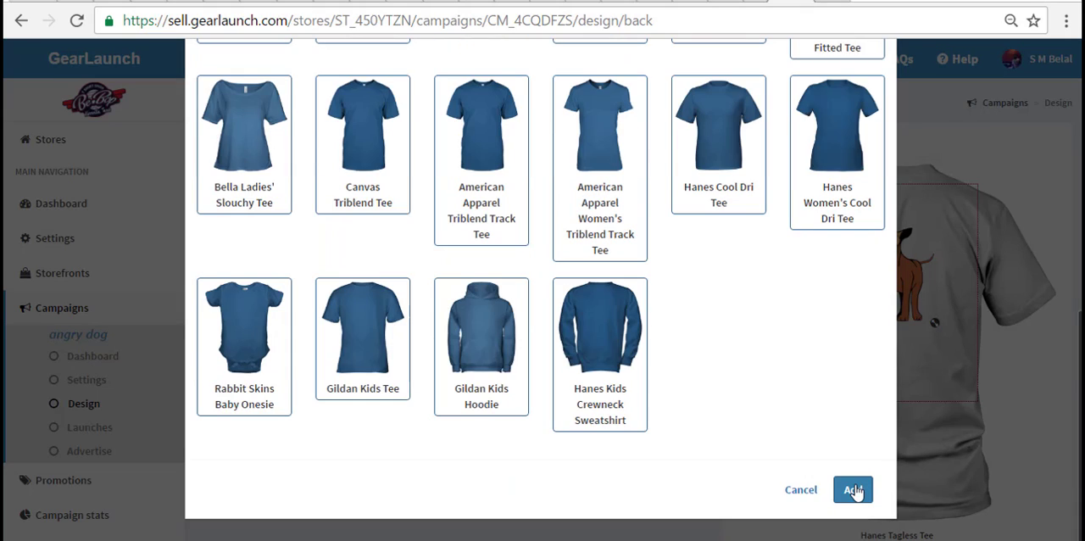
click(854, 490)
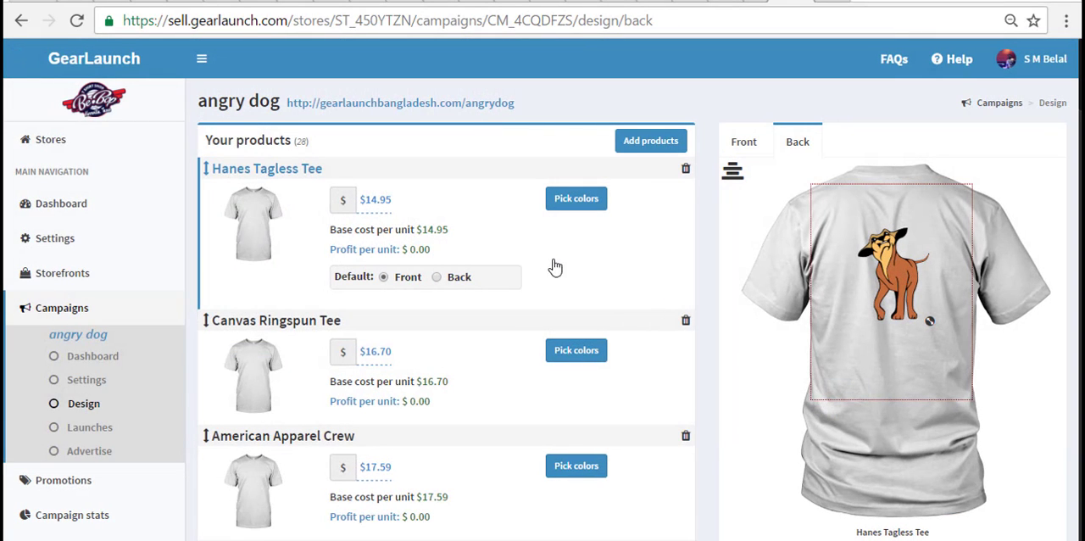
- Add the 11oz and 15oz Ceramic Mugs from the Drinkware category to the campaign's products
click(651, 140)
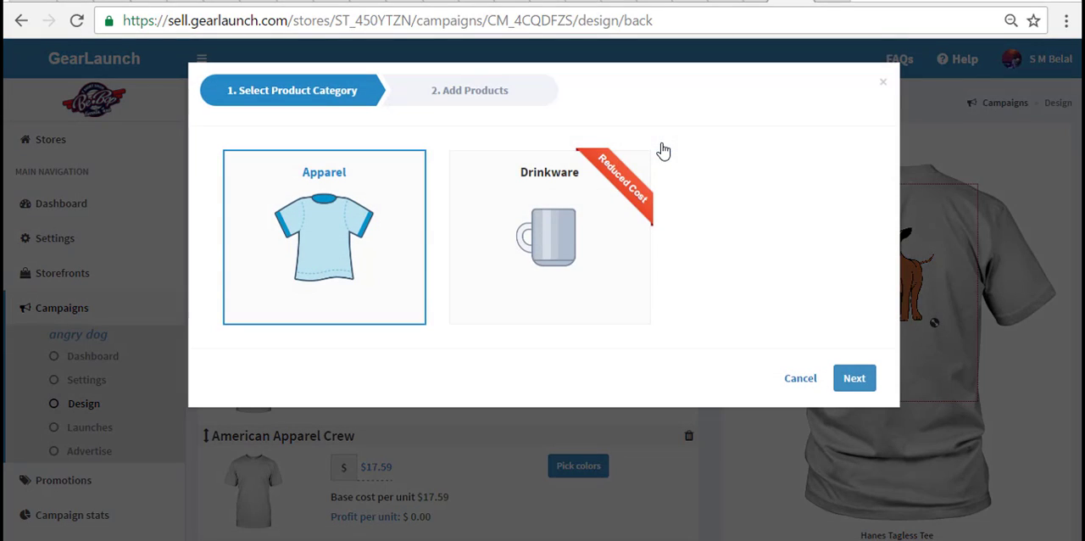
click(586, 241)
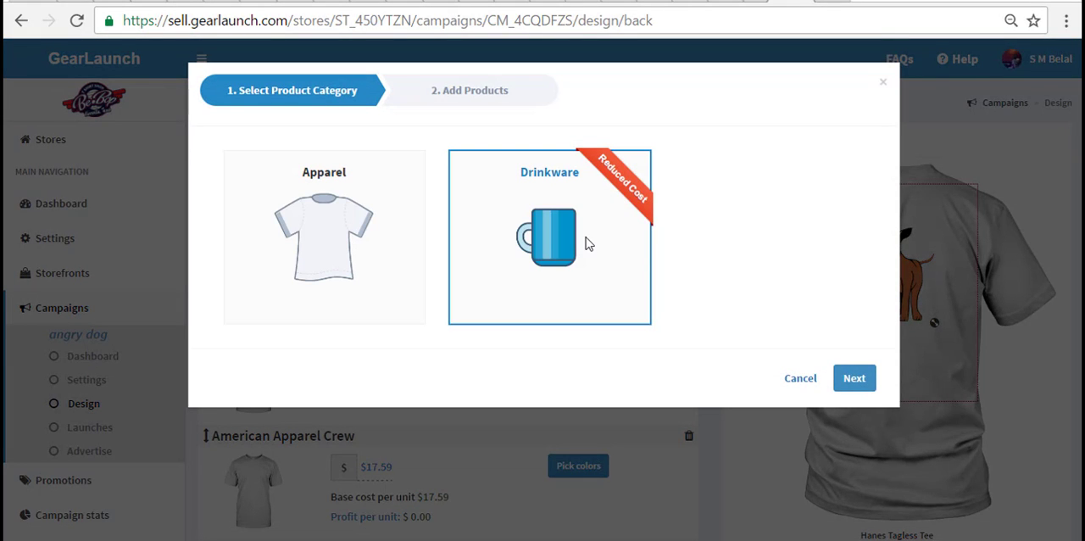
click(860, 377)
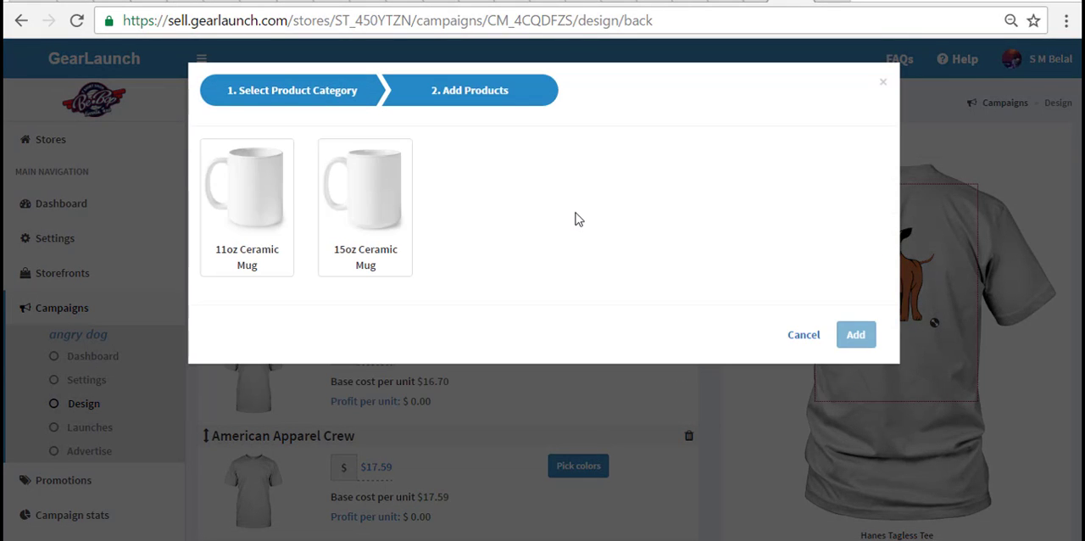
click(243, 261)
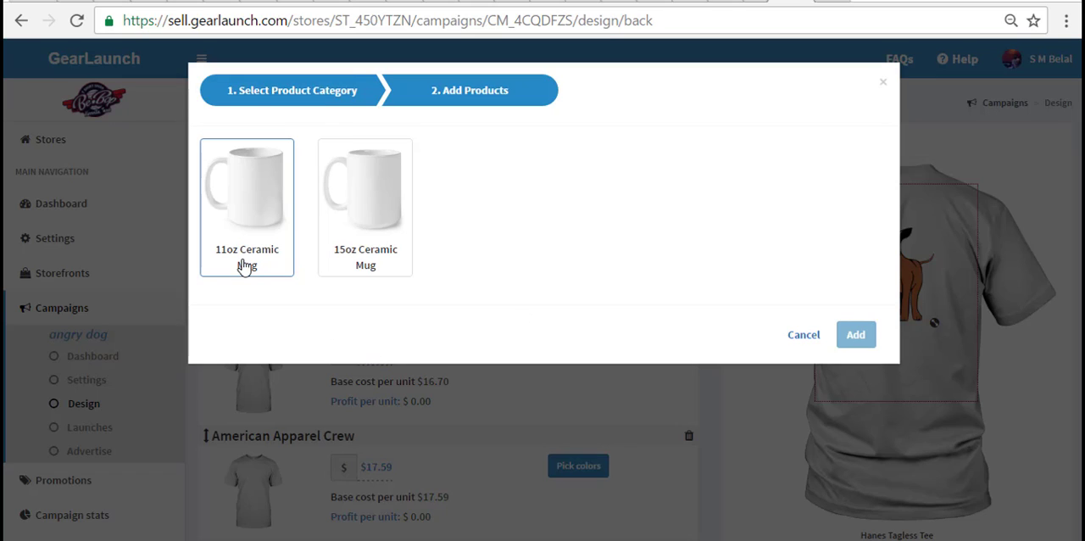
click(382, 251)
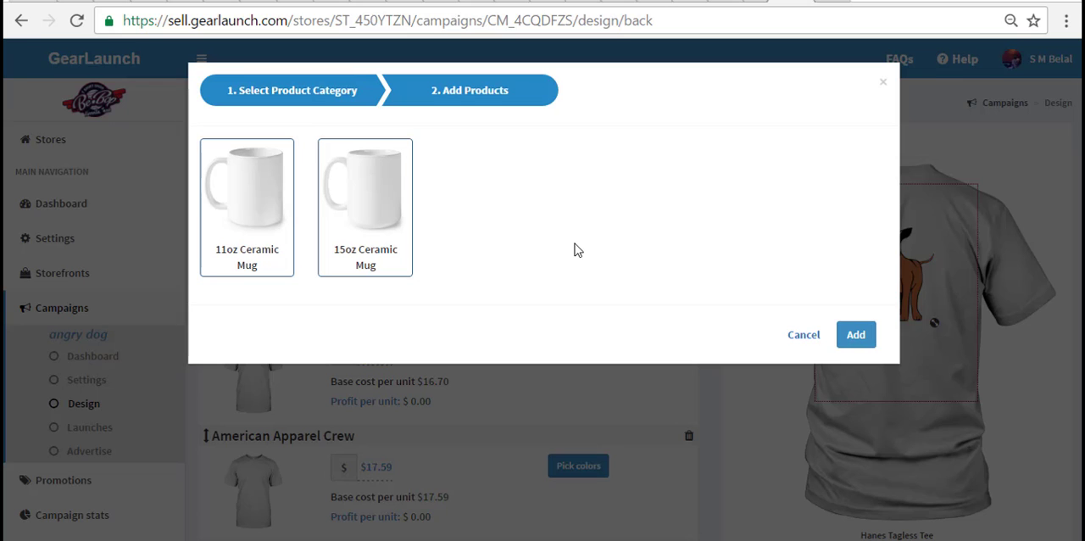
click(852, 334)
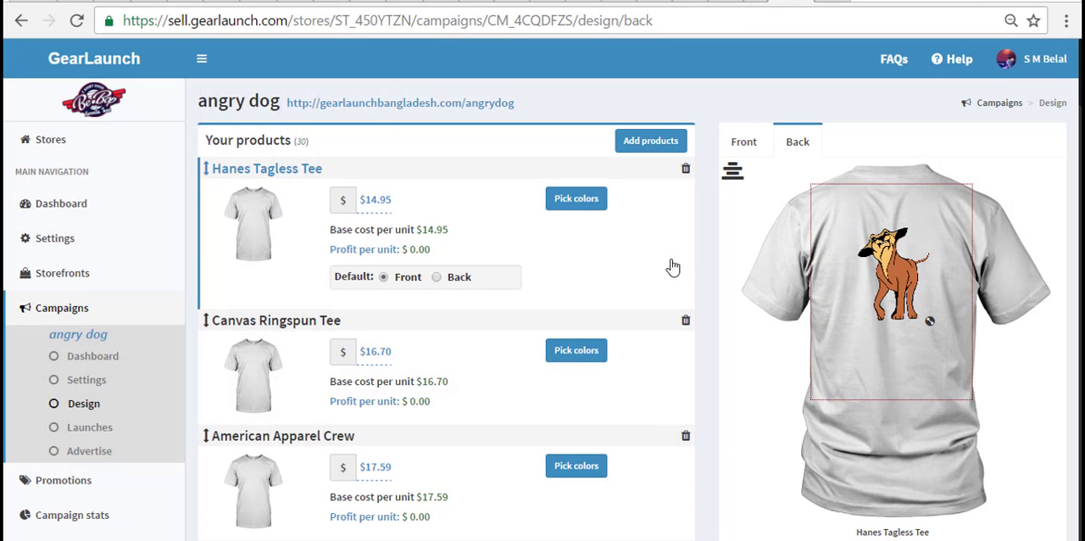
- Offer the Hanes Tagless Tee in every available color except Gold, with Black as the default, and save the color selection
click(575, 204)
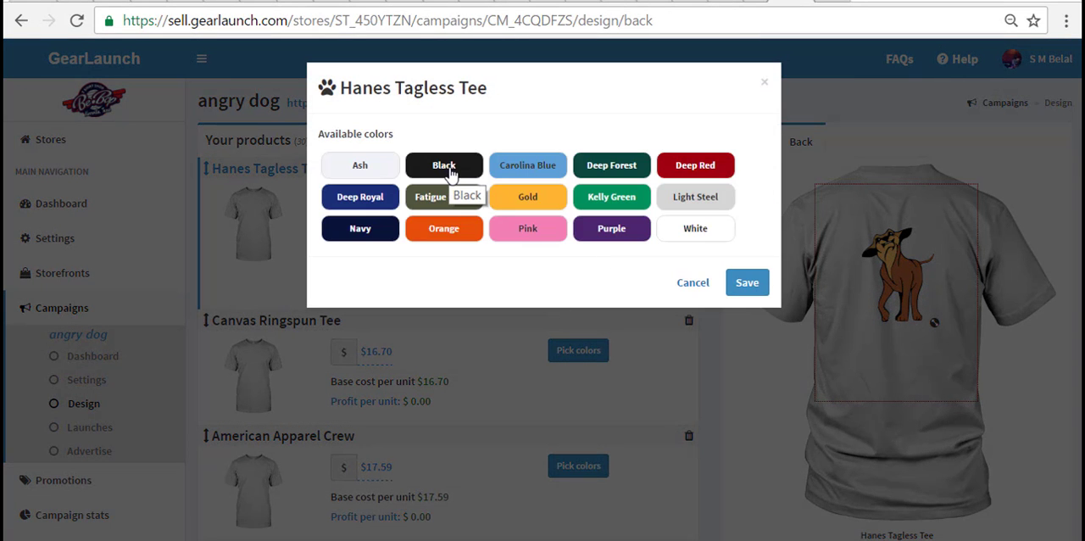
click(452, 169)
click(517, 173)
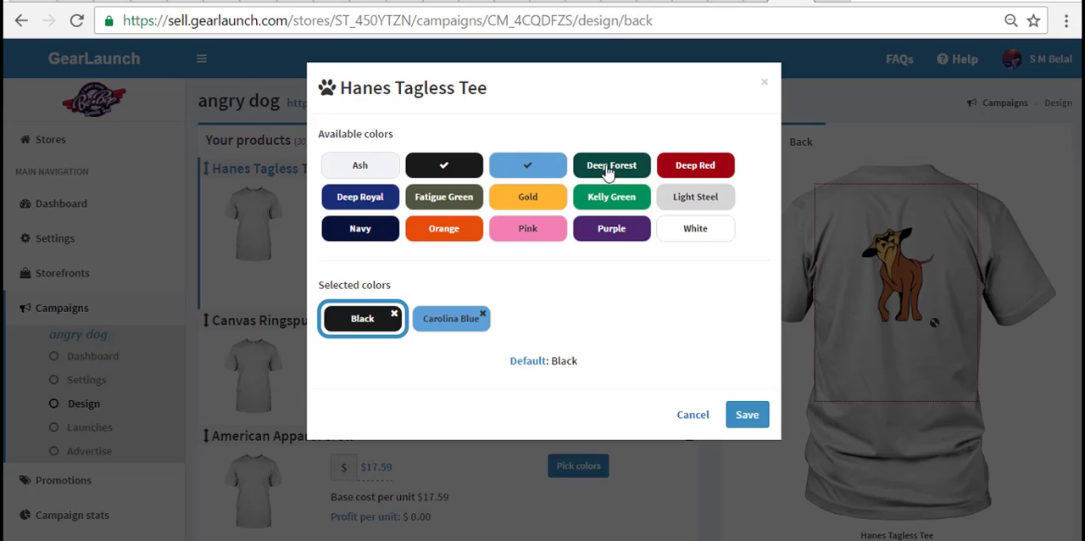
click(609, 169)
click(693, 168)
click(697, 199)
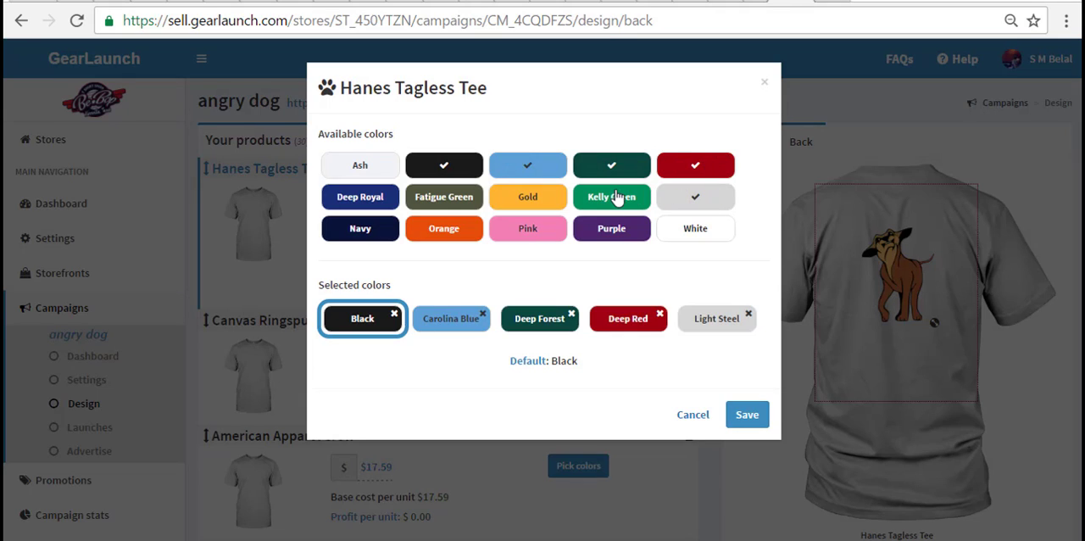
click(615, 197)
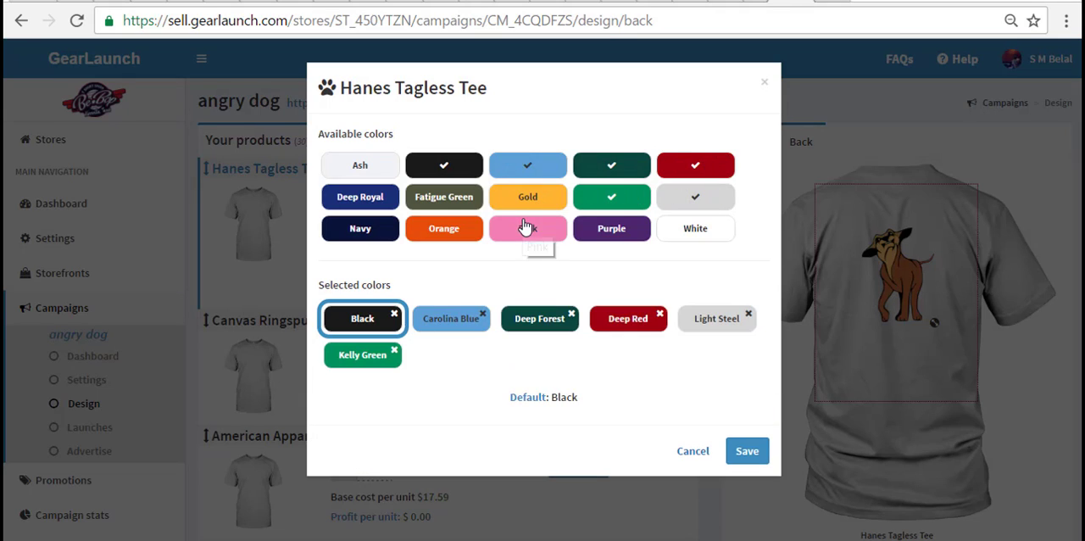
click(360, 236)
click(431, 232)
click(368, 207)
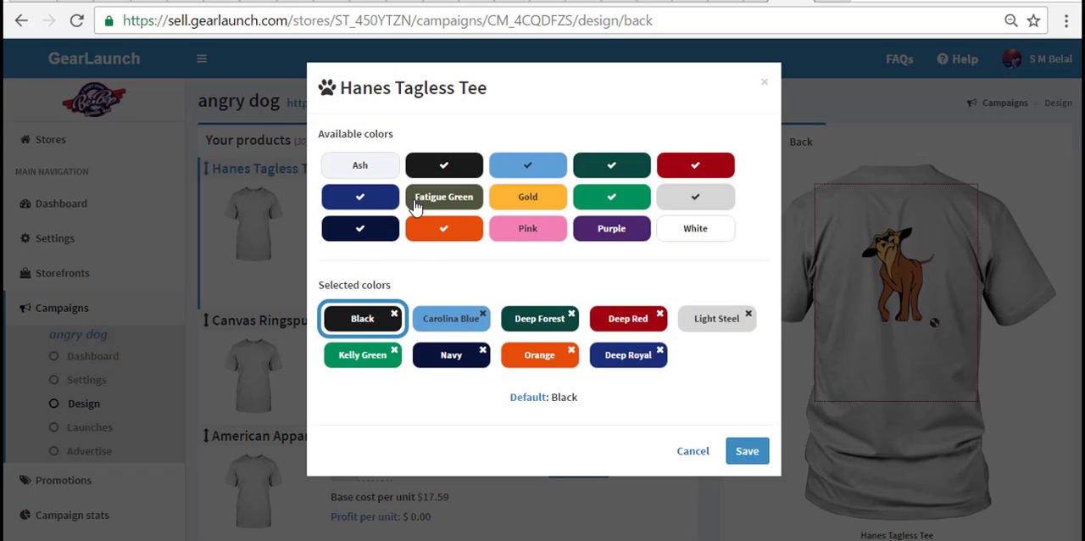
click(435, 203)
click(542, 237)
click(599, 232)
click(696, 237)
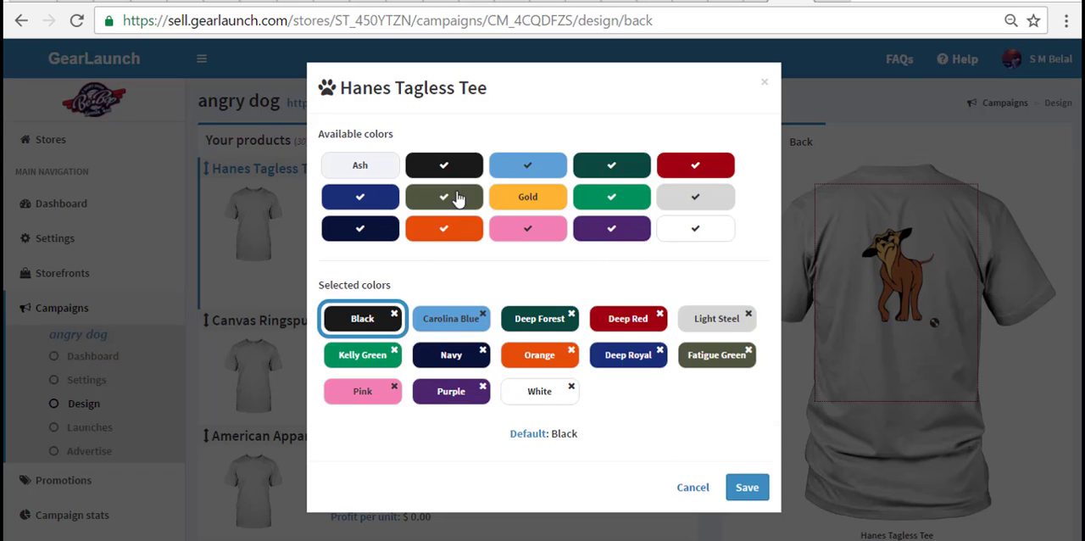
click(379, 172)
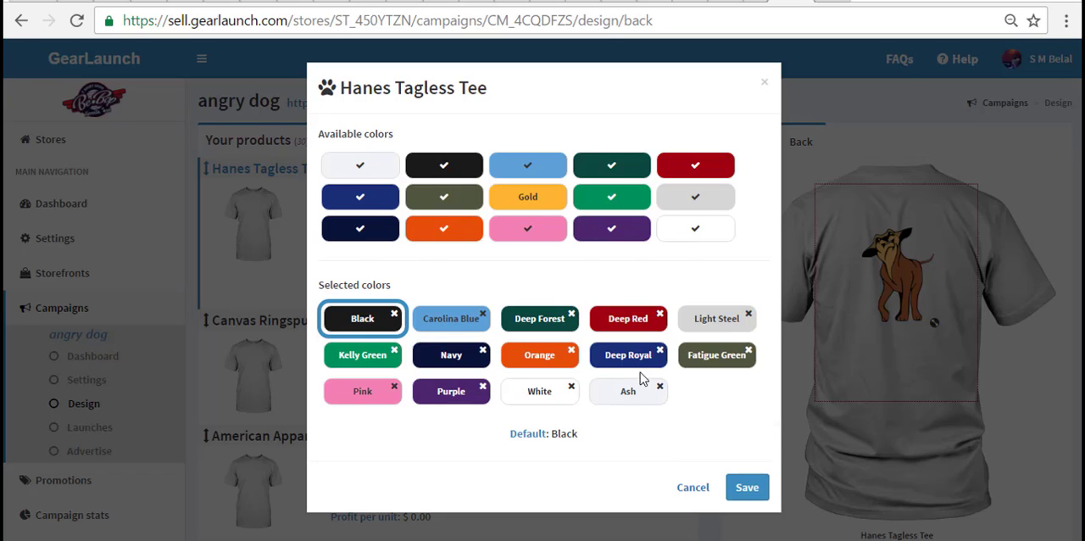
click(748, 489)
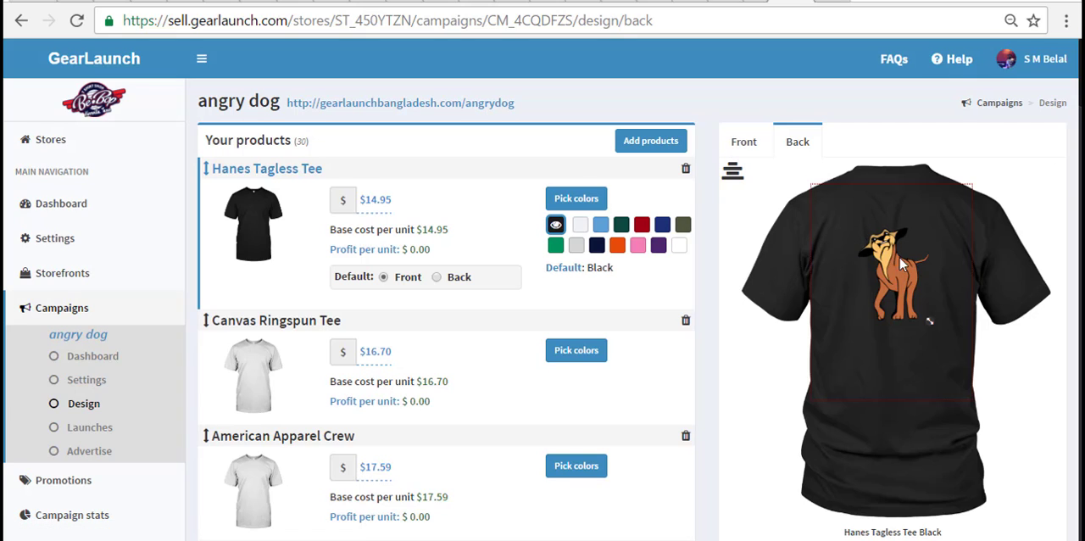
- Preview the front of the Hanes Tagless Tee in Deep Forest and look through the list of added products
click(757, 143)
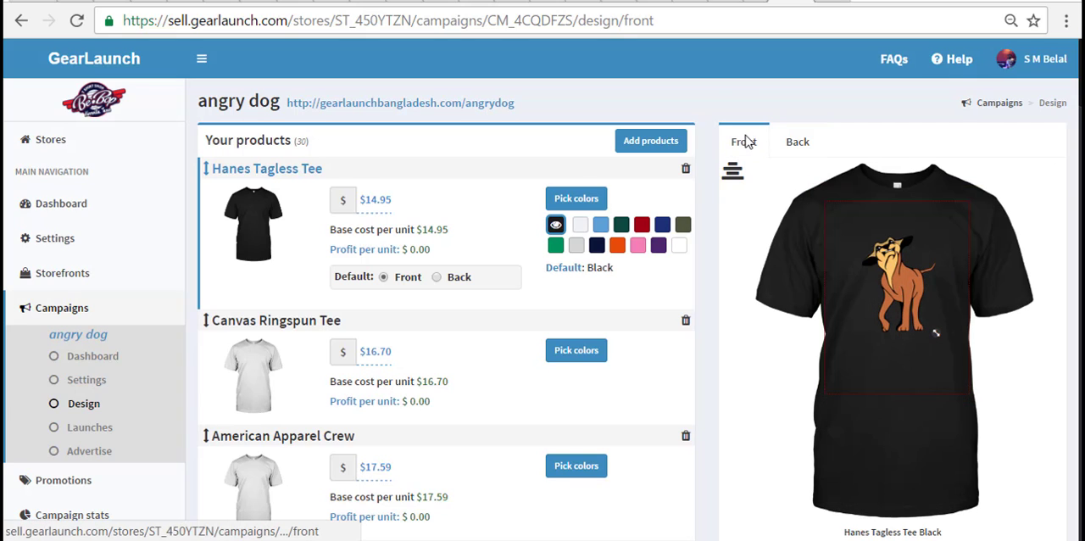
click(601, 224)
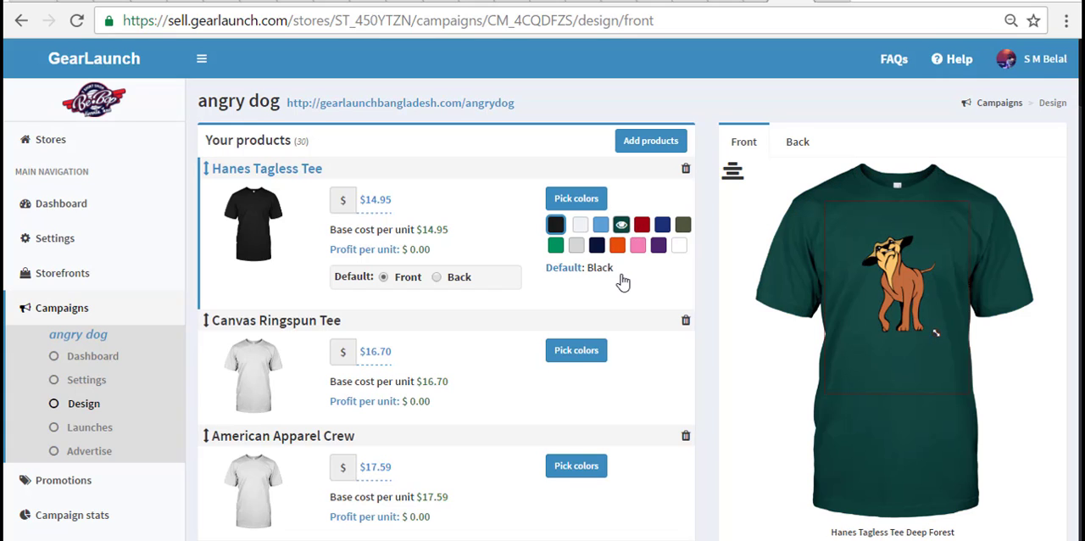
scroll(619, 283, down, 6)
scroll(623, 283, down, 13)
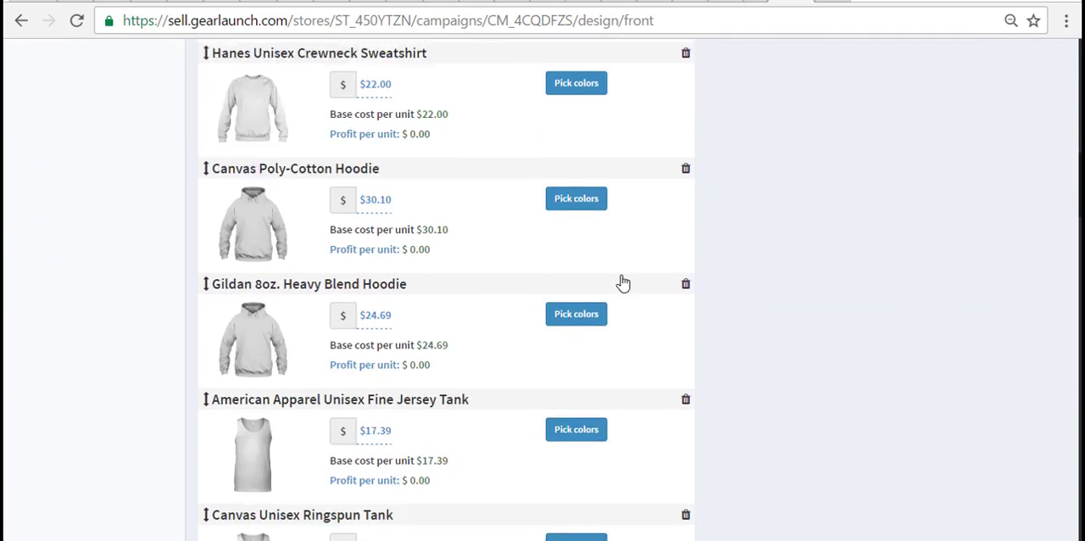
scroll(623, 283, down, 7)
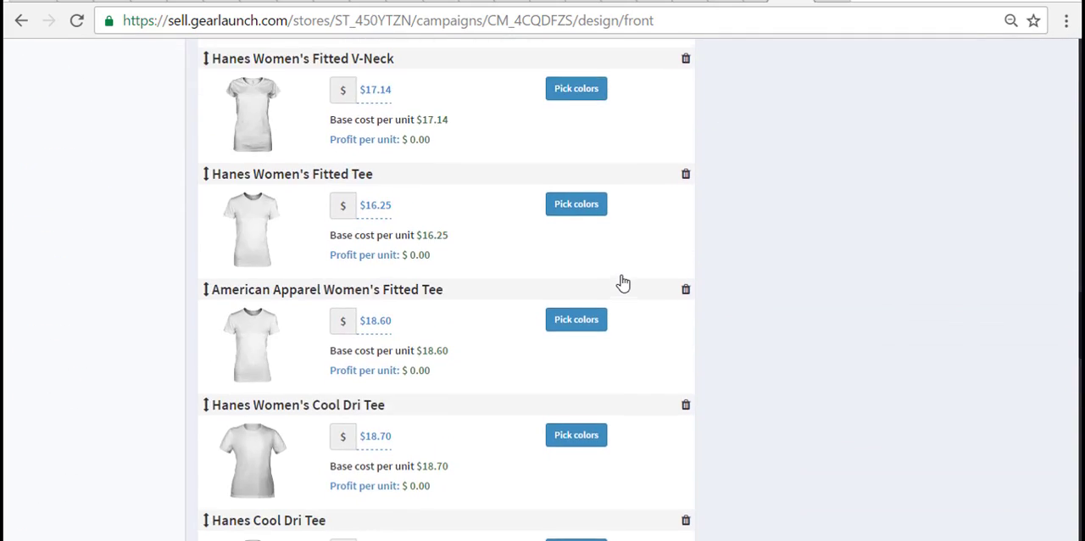
- Move the American Apparel Crew above the Canvas Ringspun Tee, keep the Hanes Tagless Tee first in the product list, and preview it in Black
scroll(623, 283, up, 10)
scroll(623, 283, up, 15)
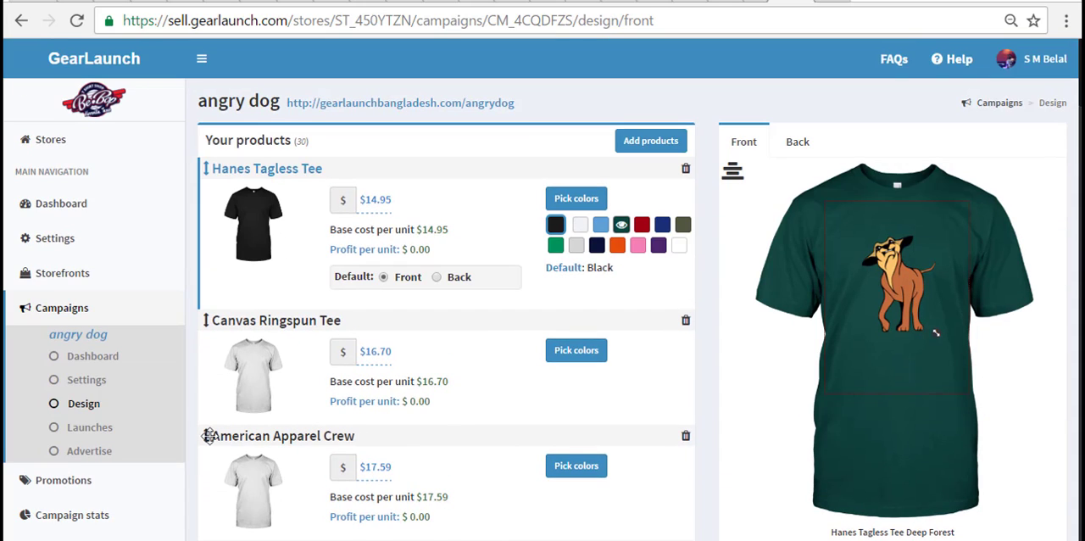
drag(209, 435, 218, 167)
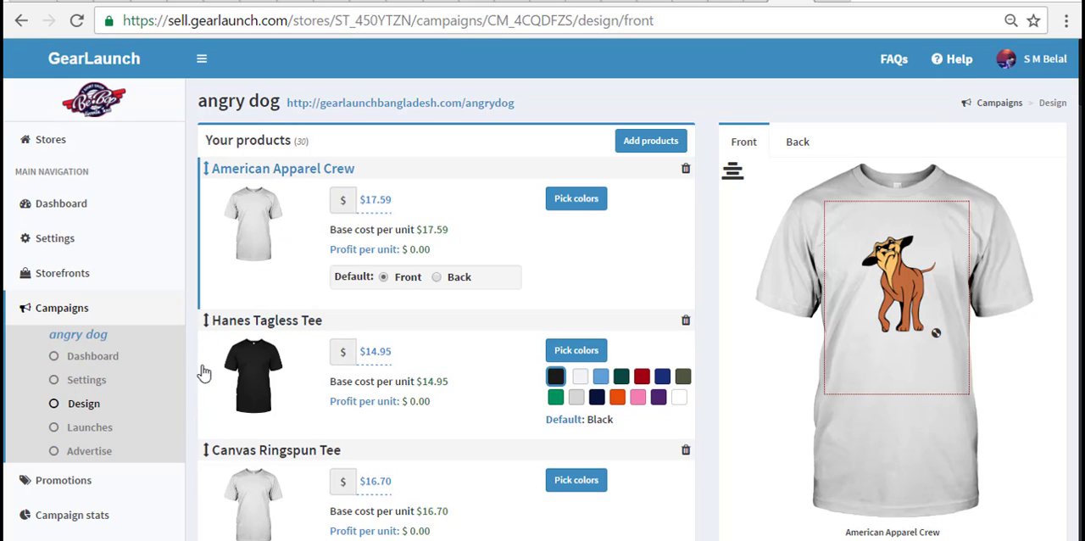
drag(208, 319, 233, 146)
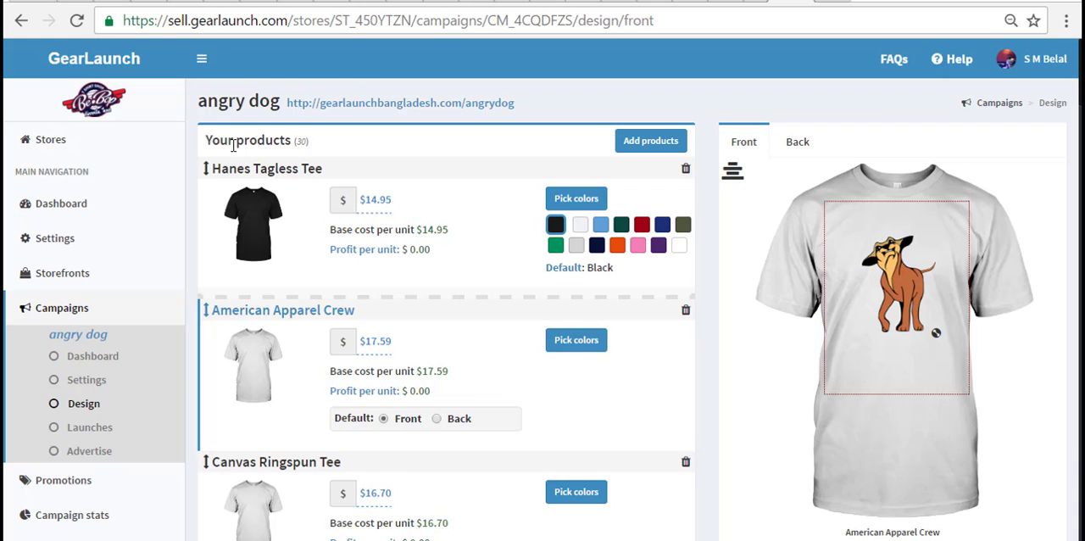
click(463, 281)
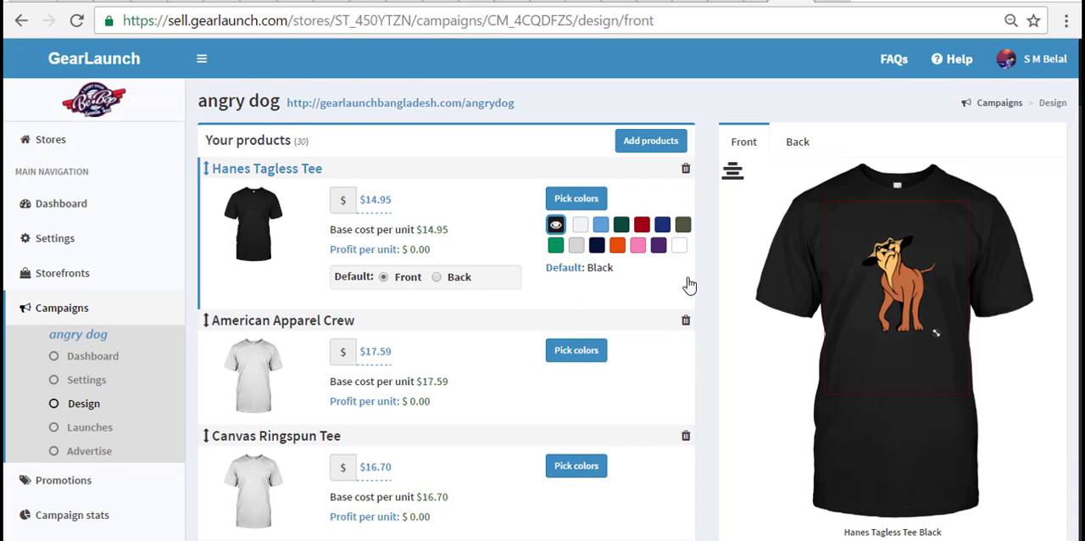
- Offer the 11oz Ceramic Mug in Black and White, with Black as the default, and save the colors
scroll(689, 286, down, 10)
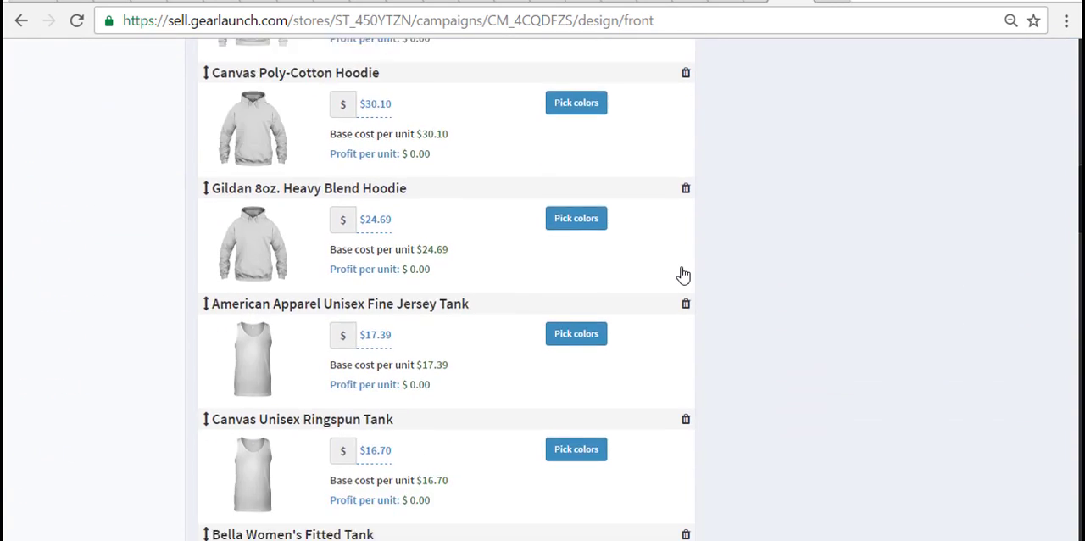
scroll(684, 275, down, 15)
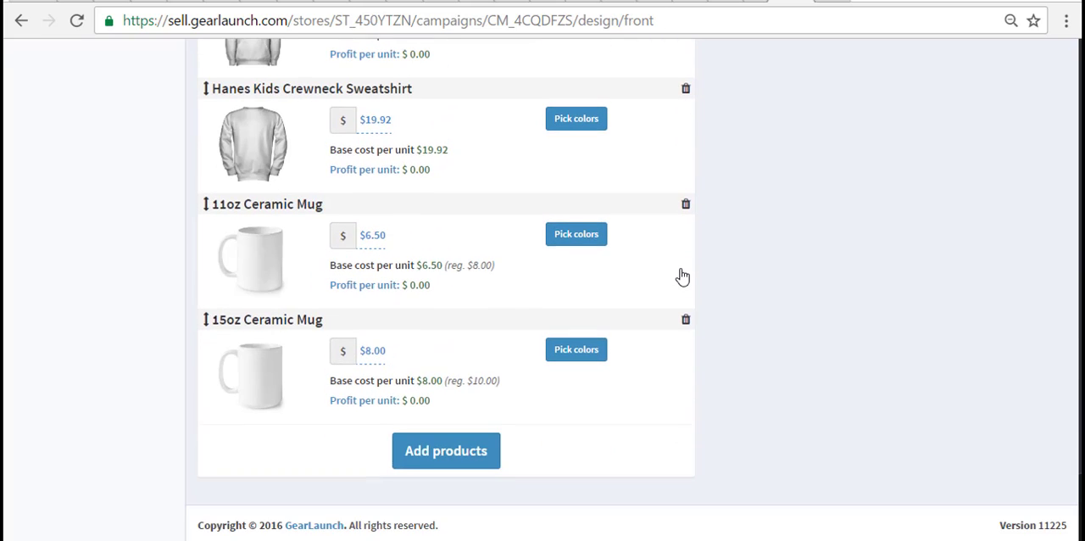
click(593, 234)
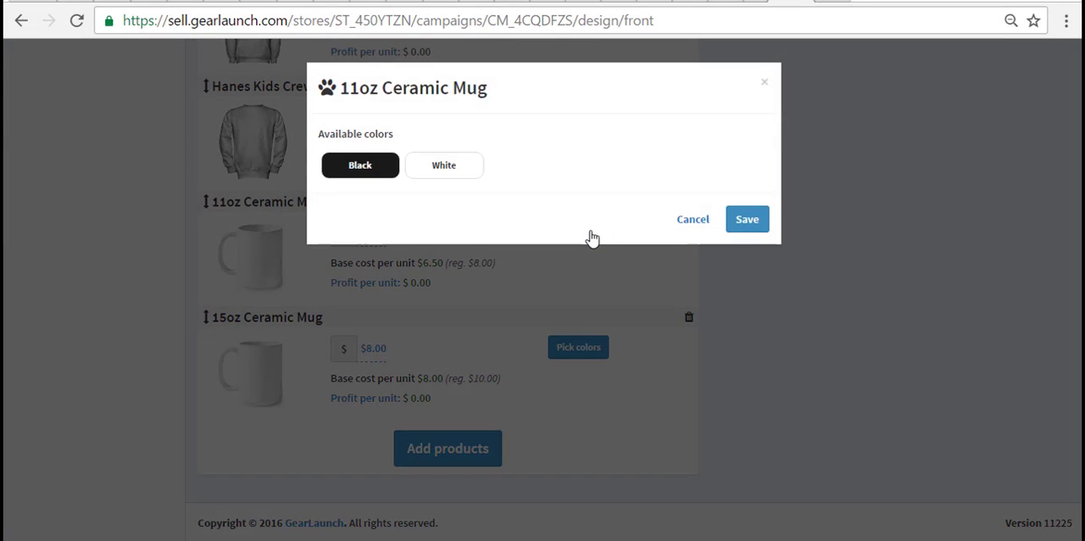
click(377, 172)
click(438, 173)
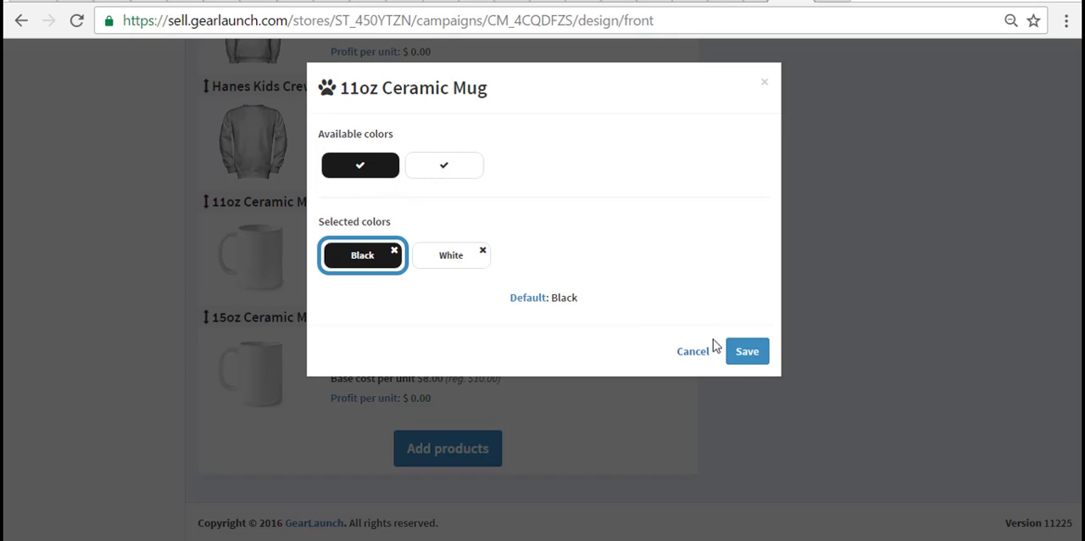
click(748, 354)
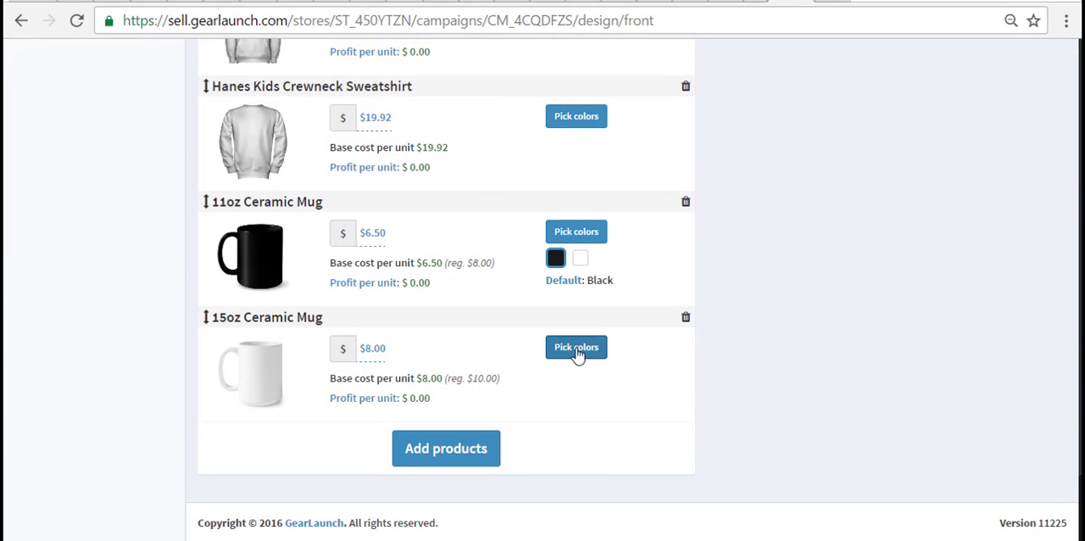
- Offer the 15oz Ceramic Mug in Black and White, with Black as the default, and save the colors
click(577, 349)
click(379, 173)
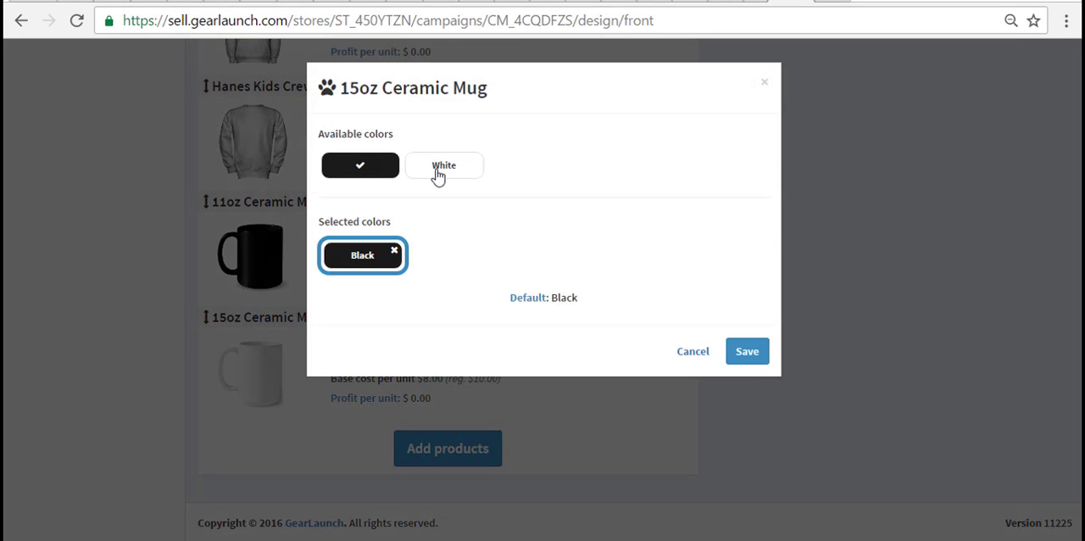
click(437, 173)
click(747, 351)
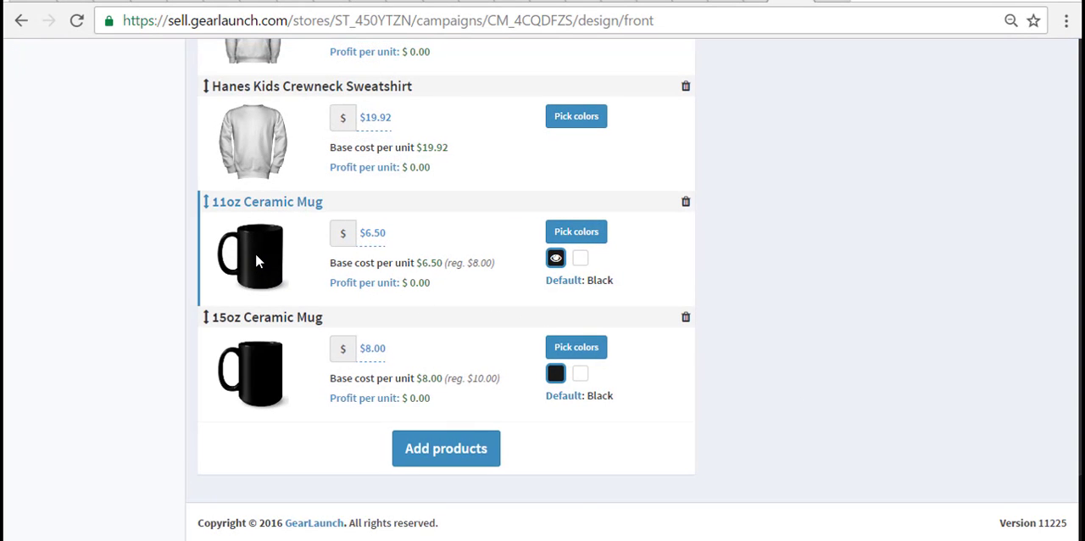
- Enlarge the dog design on the front of the black 11oz Ceramic Mug and shift it slightly toward the handle
scroll(641, 305, up, 15)
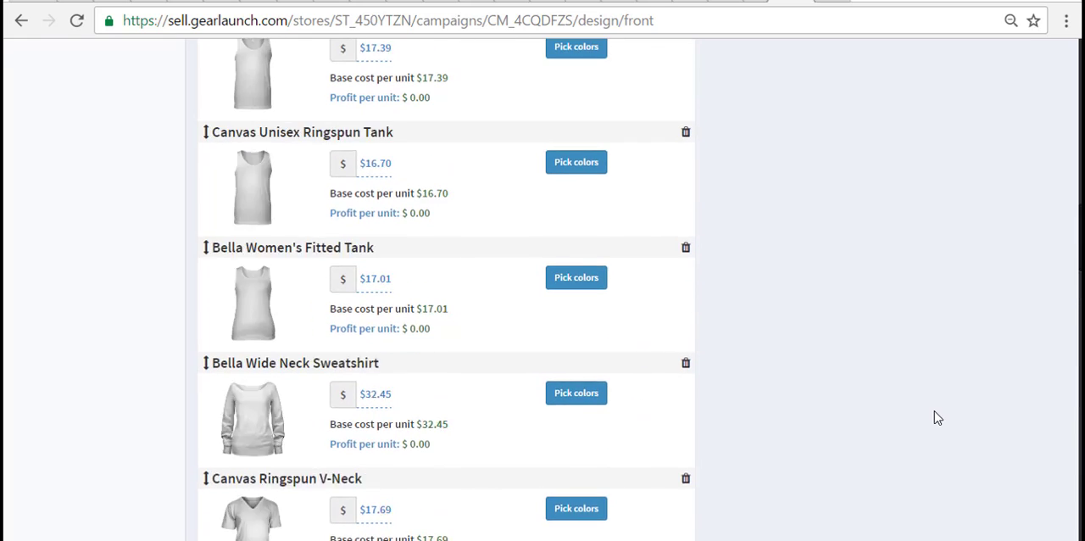
scroll(935, 412, up, 10)
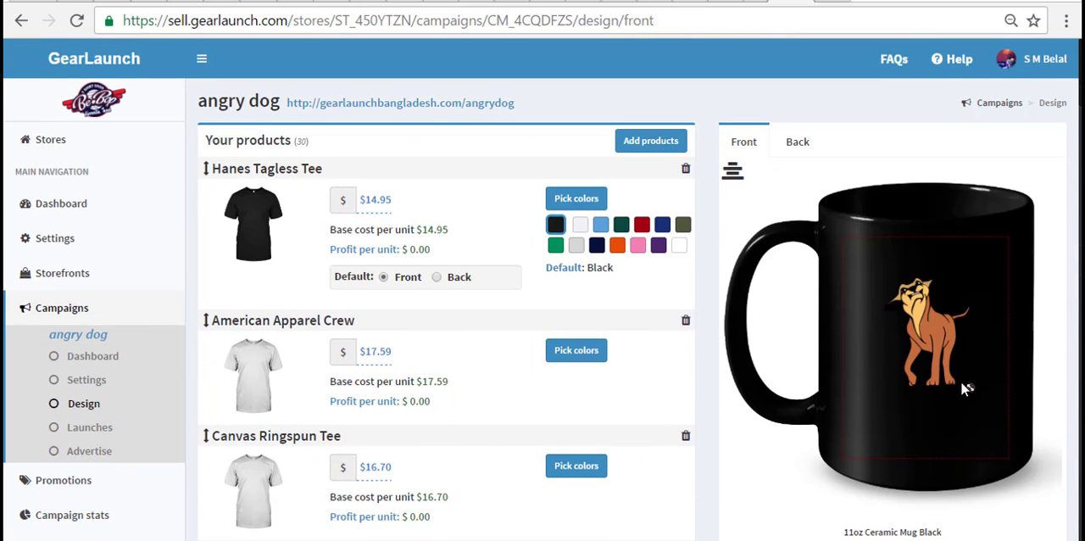
drag(971, 390, 988, 409)
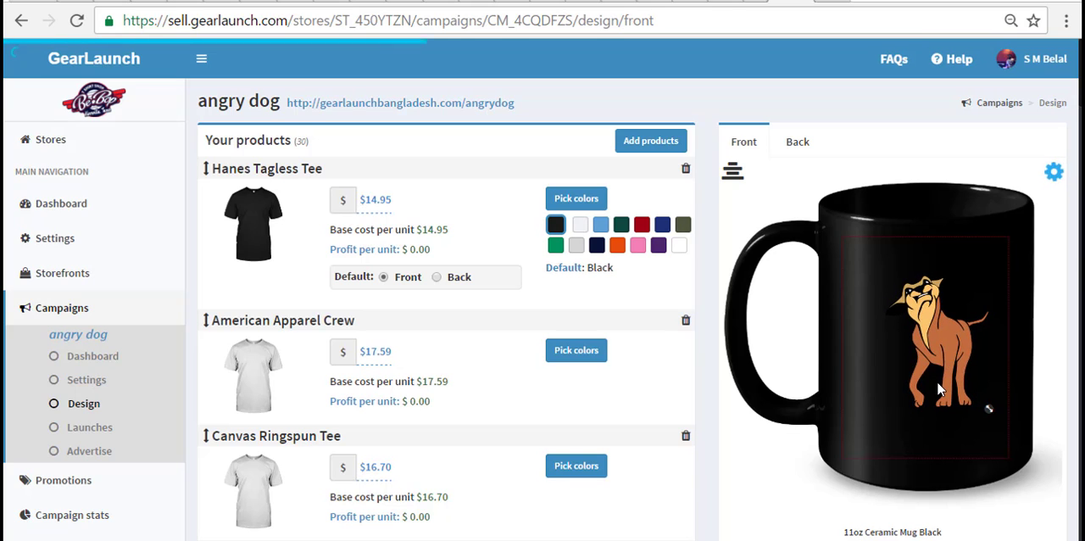
drag(941, 367, 933, 366)
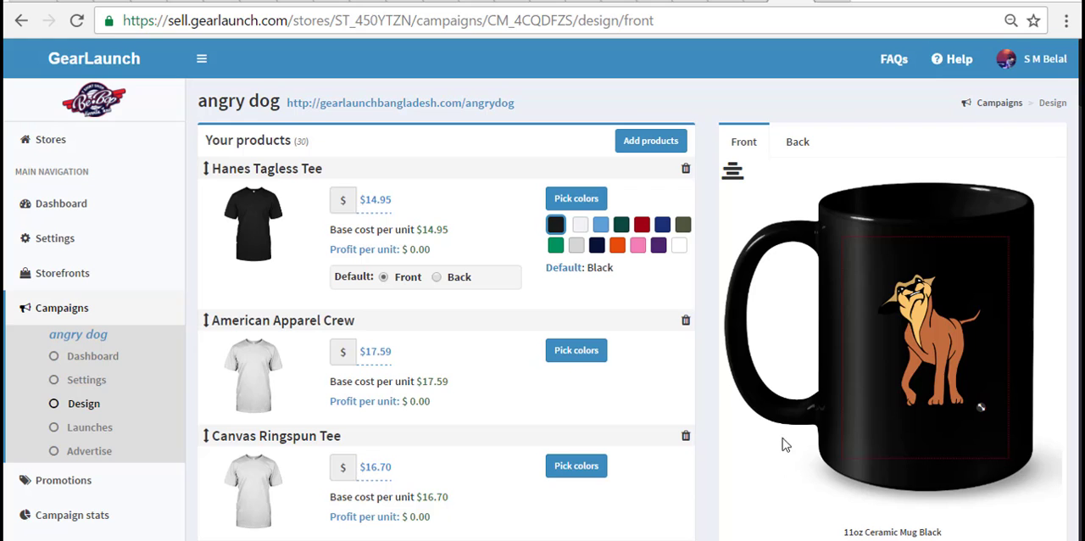
- Review the product list, preview the Hanes Tagless Tee in Black, and launch the angry dog campaign
scroll(444, 368, down, 20)
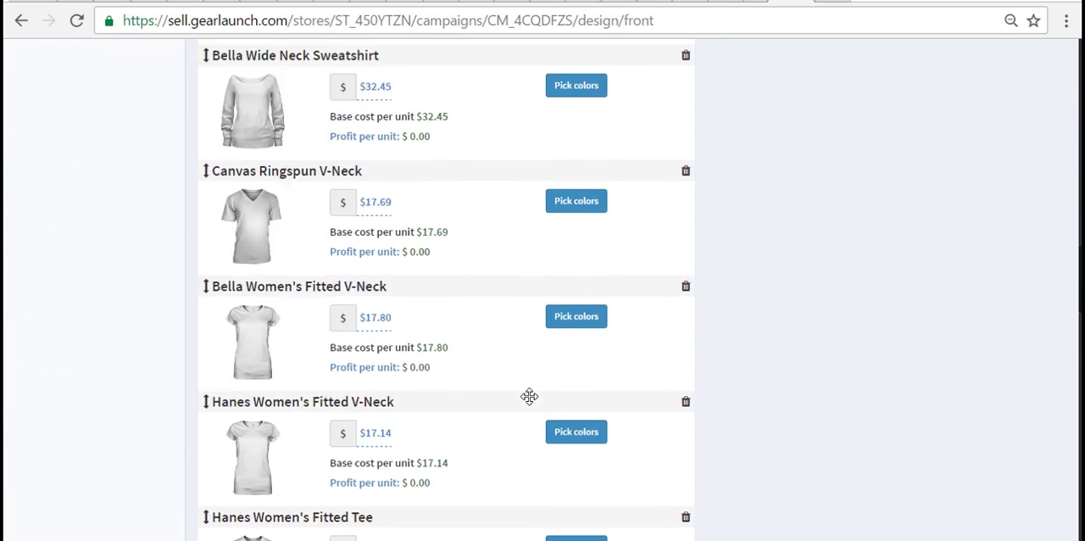
scroll(529, 396, down, 15)
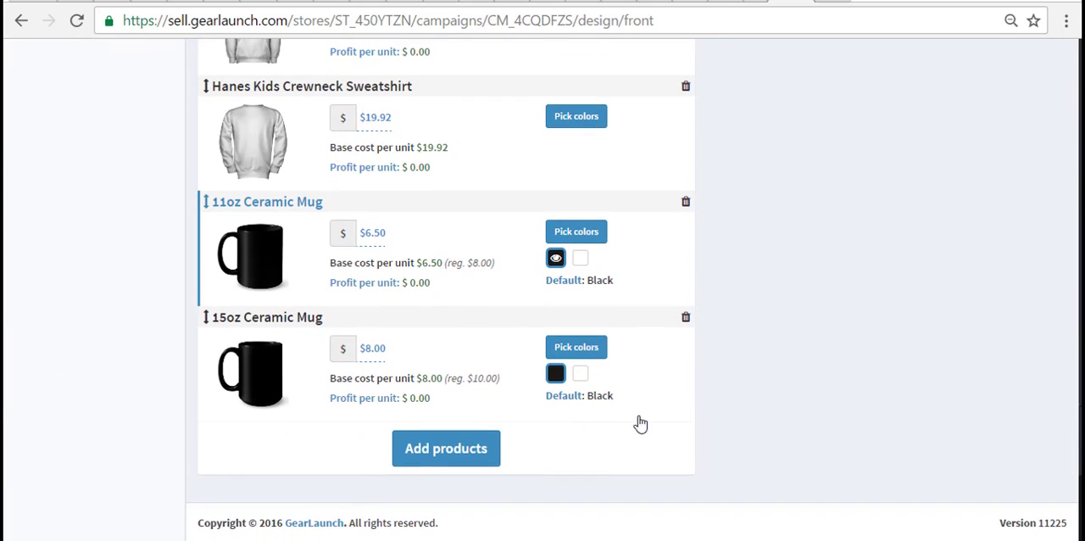
scroll(1009, 340, up, 5)
scroll(877, 380, down, 5)
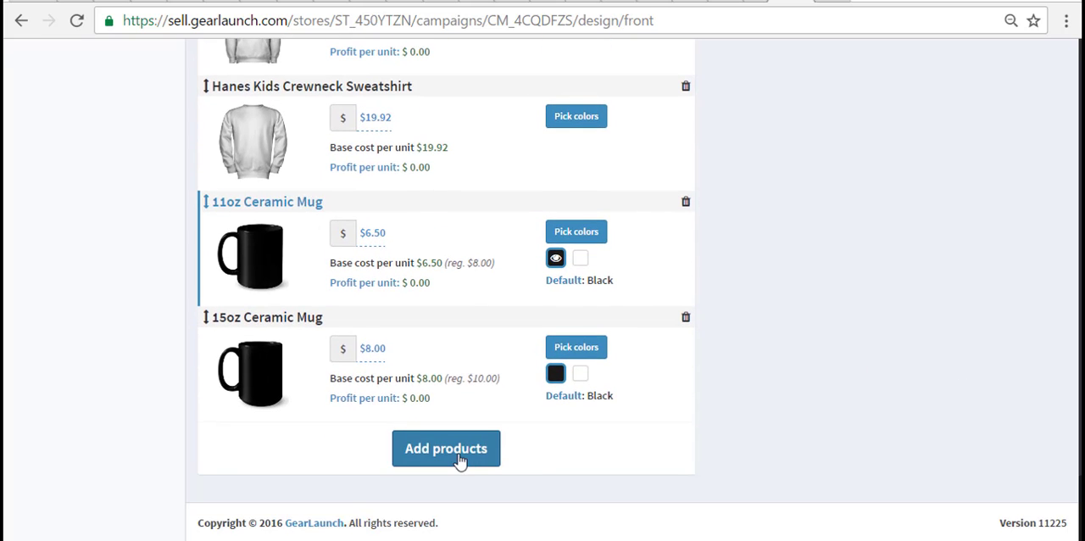
scroll(892, 390, up, 10)
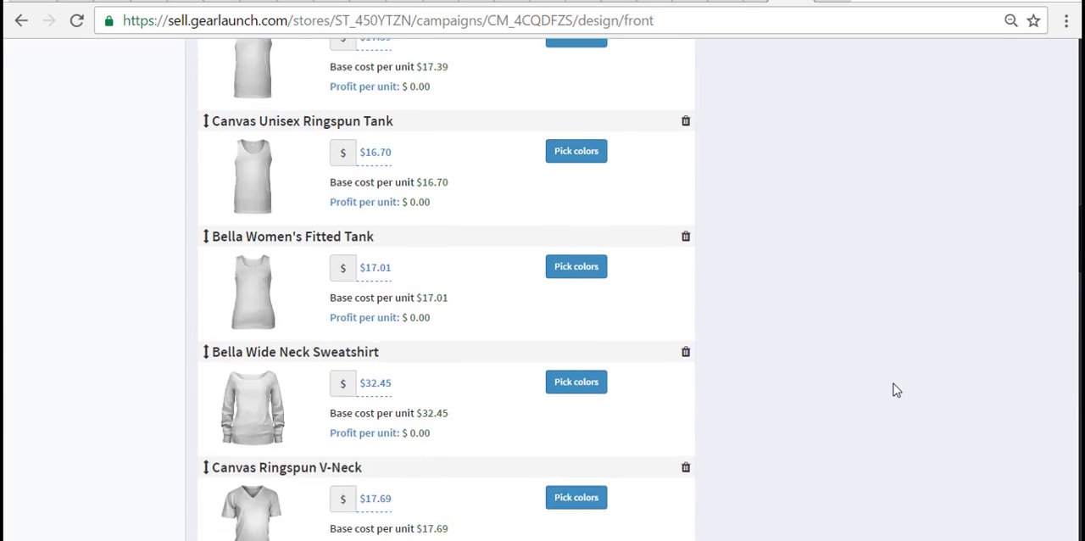
scroll(896, 390, up, 15)
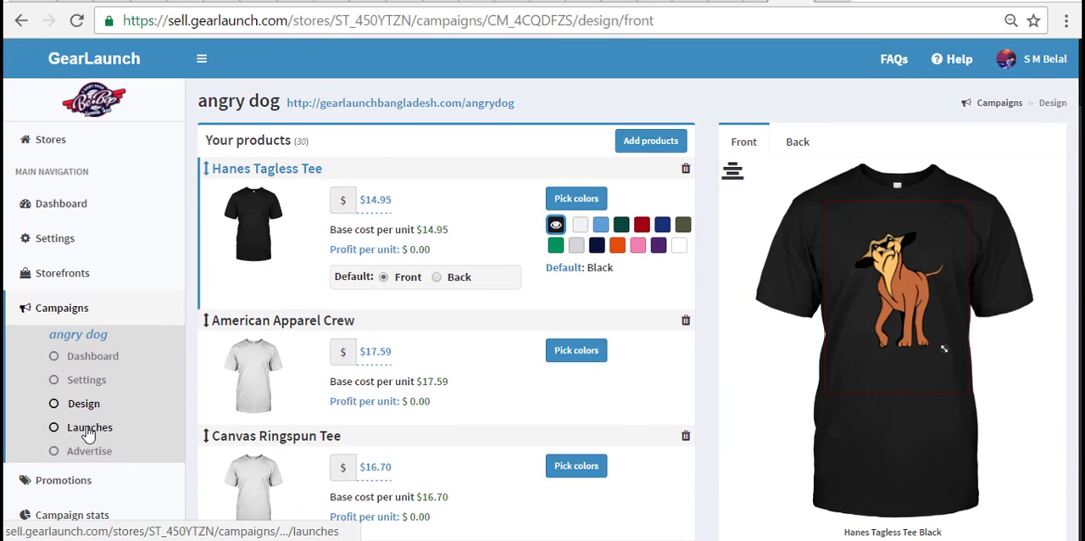
click(89, 428)
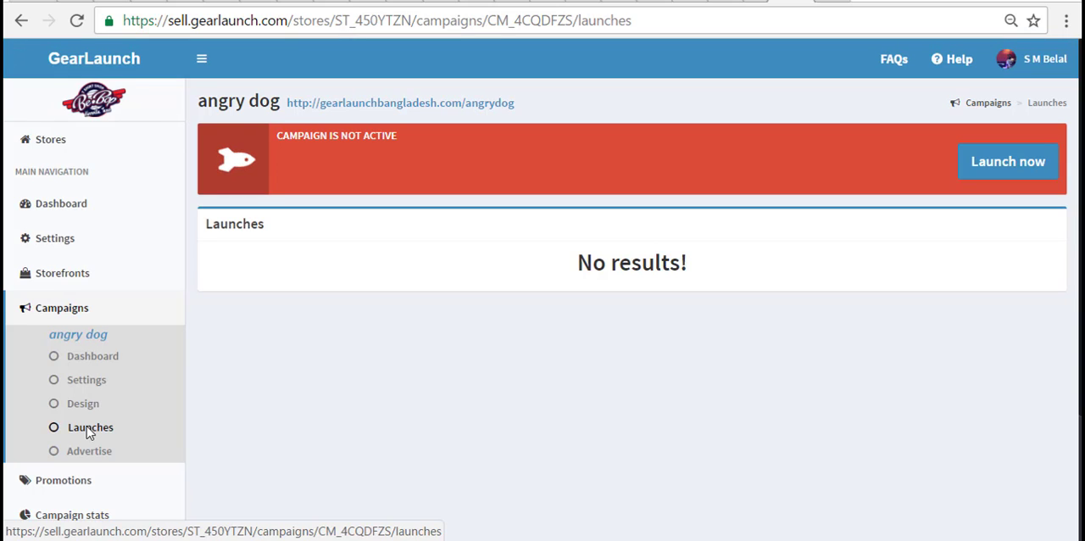
click(986, 165)
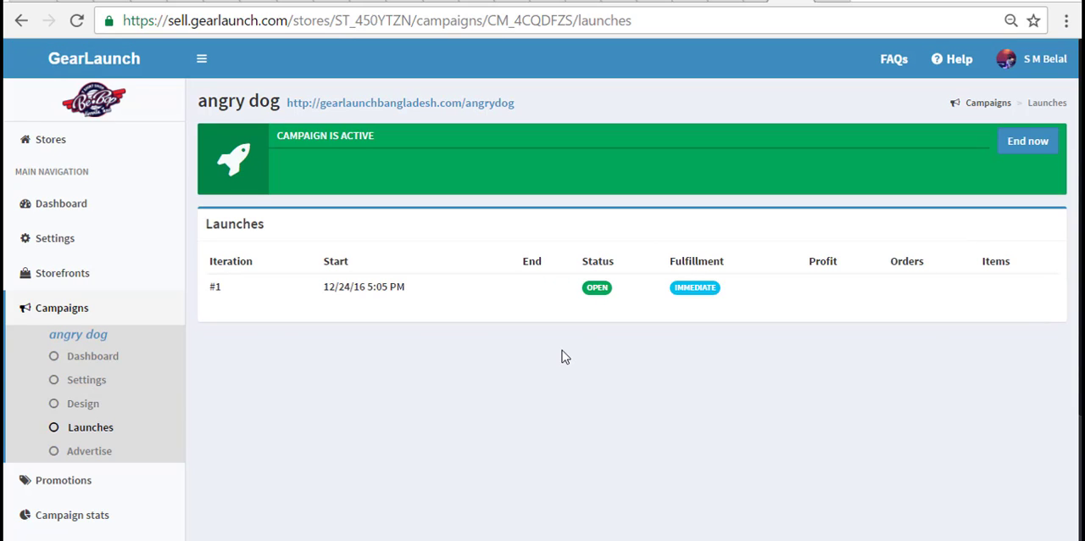
- Open the angry dog campaign's public sales page and check which product styles it offers
click(492, 104)
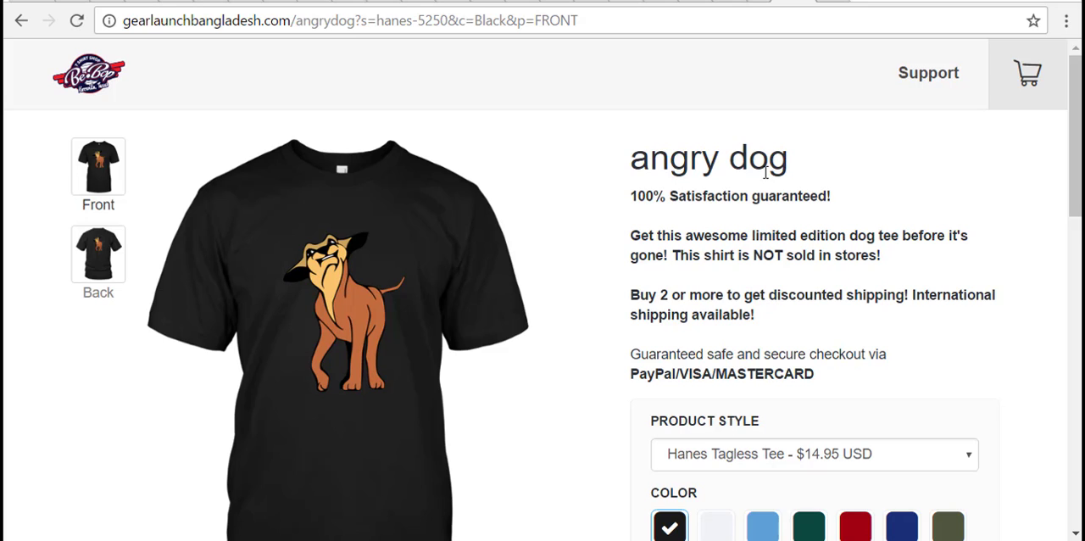
scroll(917, 266, down, 2)
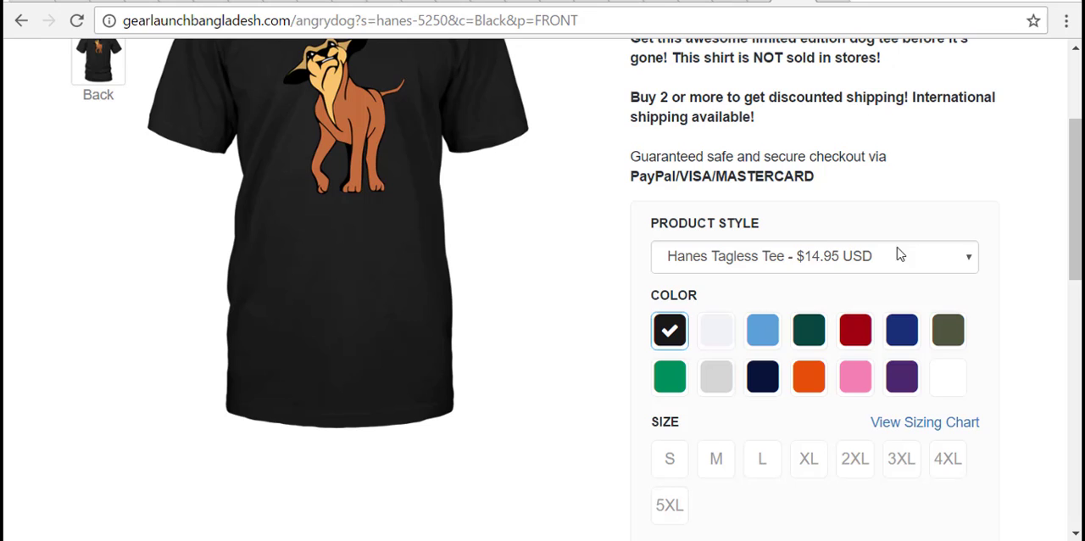
click(803, 263)
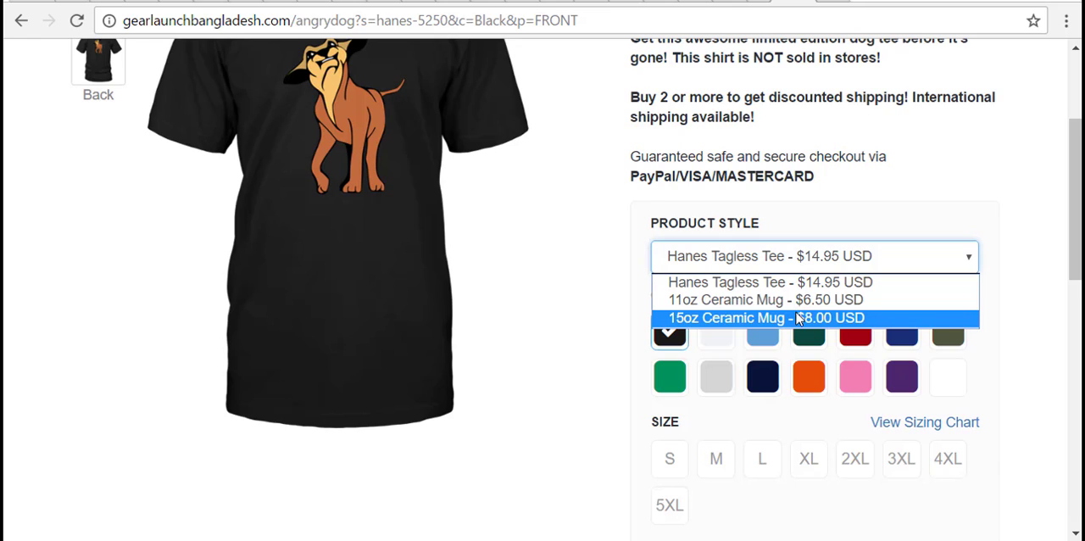
click(911, 177)
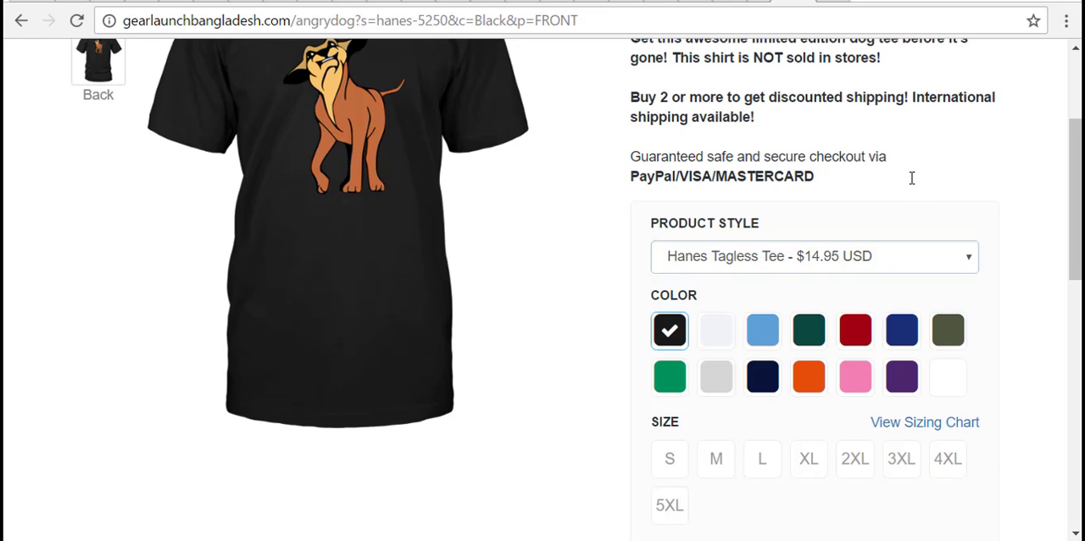
- Choose the Hanes Tagless Tee in Carolina Blue and size M on the sales page
click(762, 331)
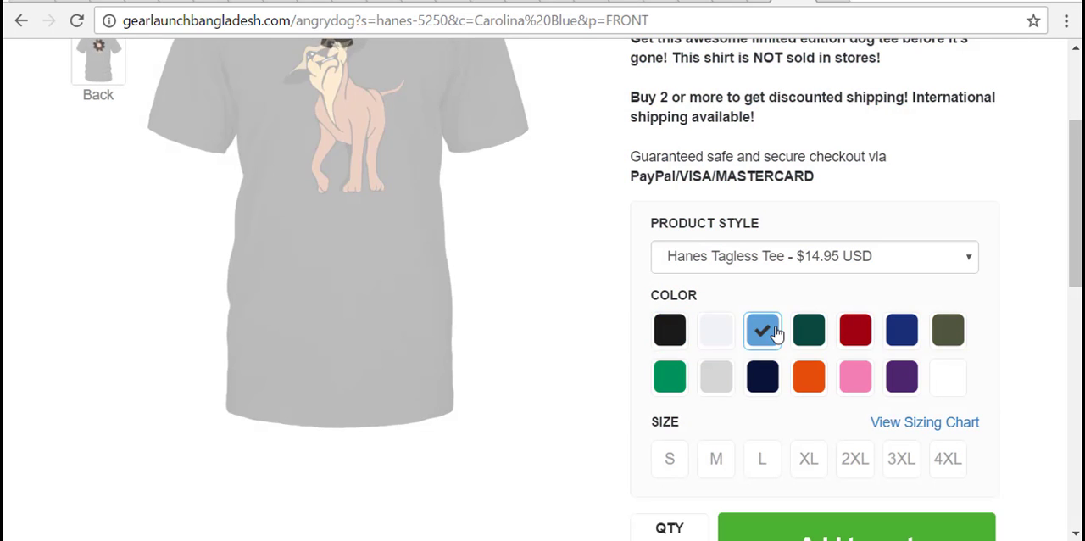
scroll(778, 335, down, 1)
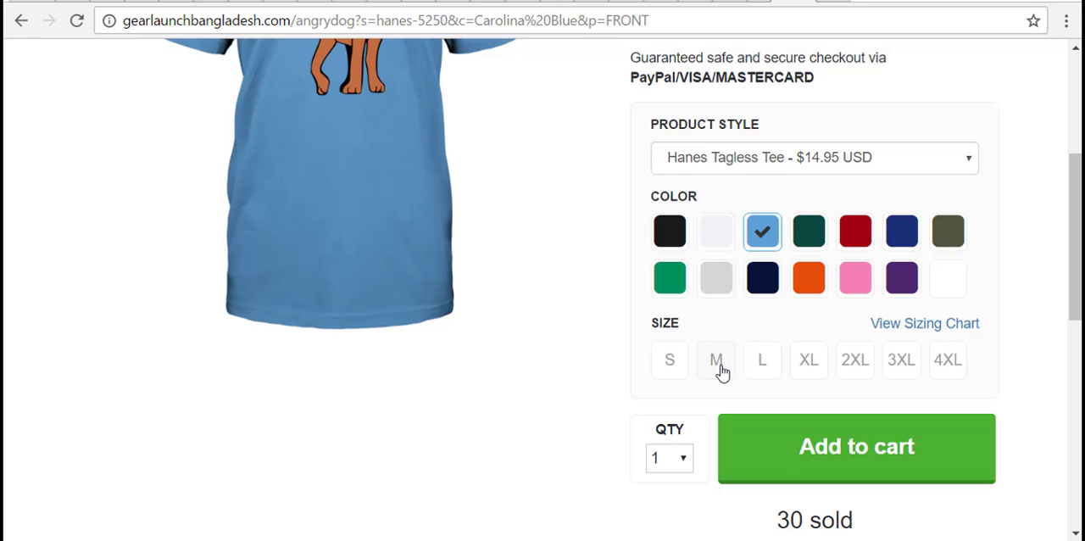
click(718, 363)
- Show the tee's sizing chart and examine the size measurements and the number sold
click(949, 331)
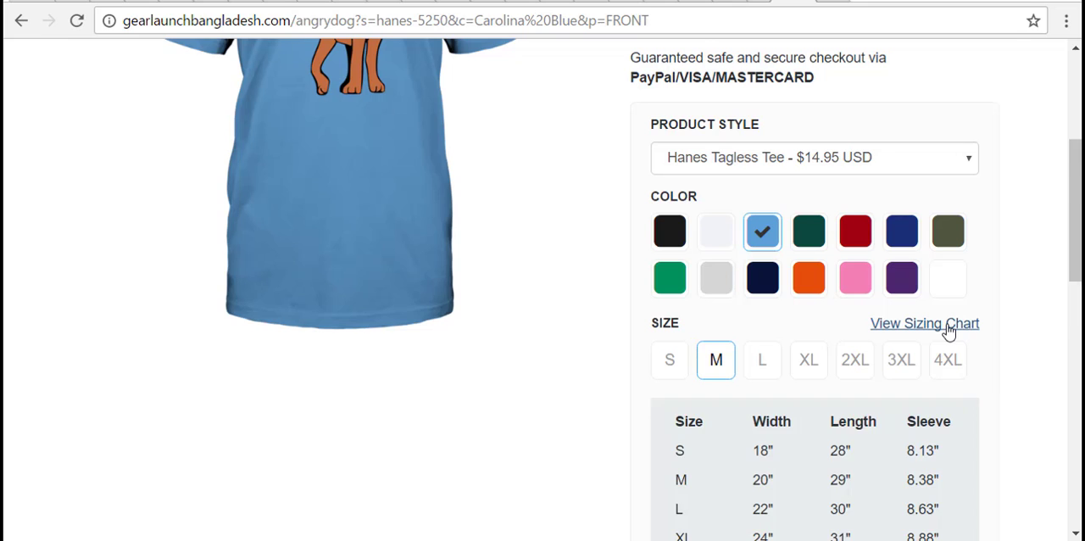
scroll(1014, 359, down, 5)
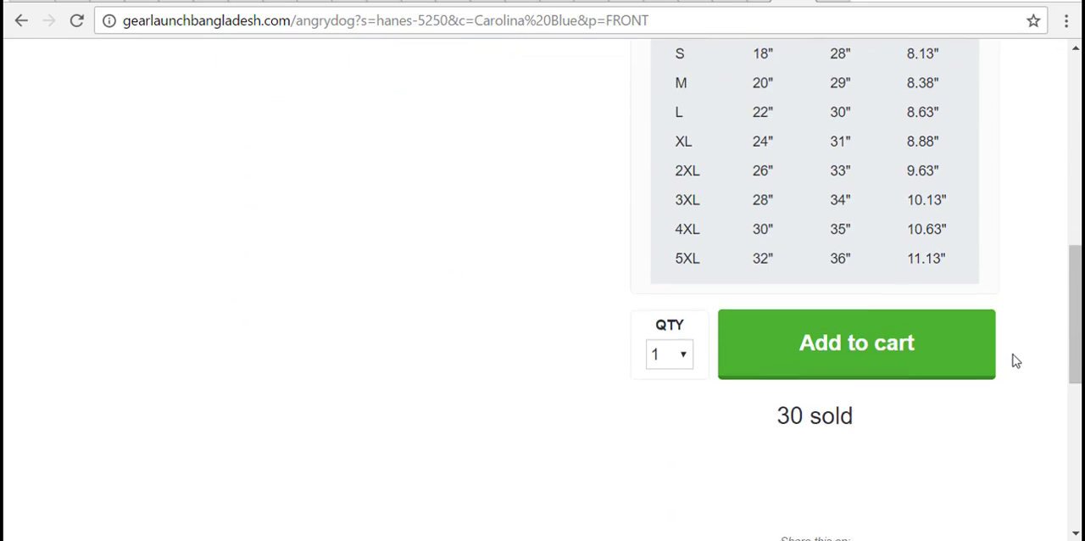
scroll(1016, 361, down, 1)
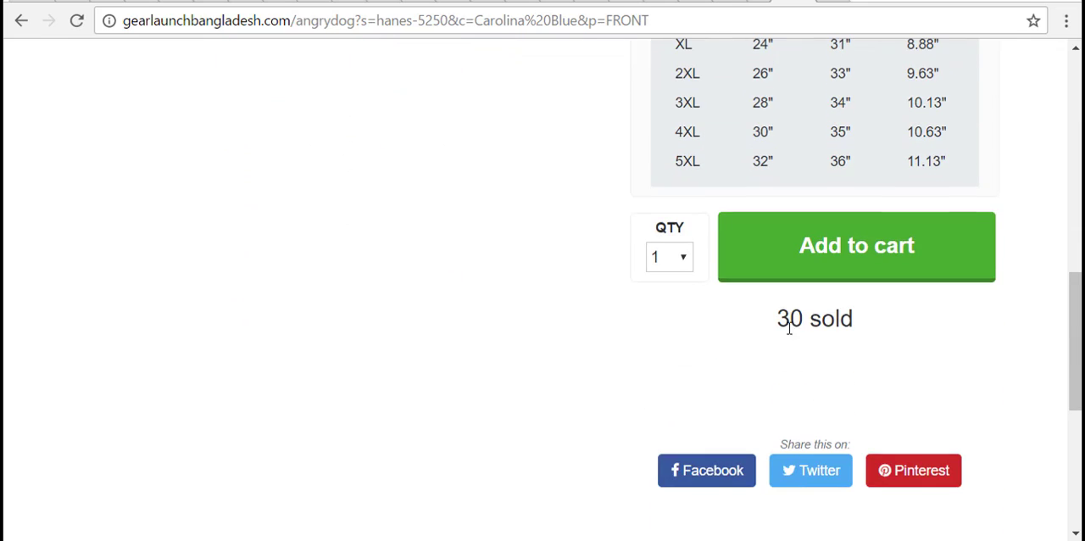
drag(789, 328, 936, 327)
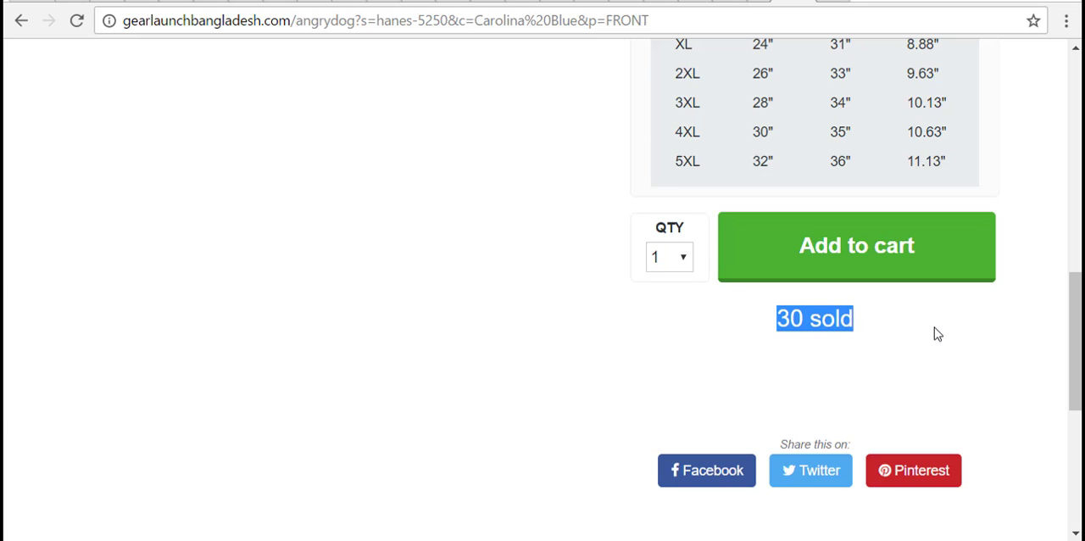
click(935, 328)
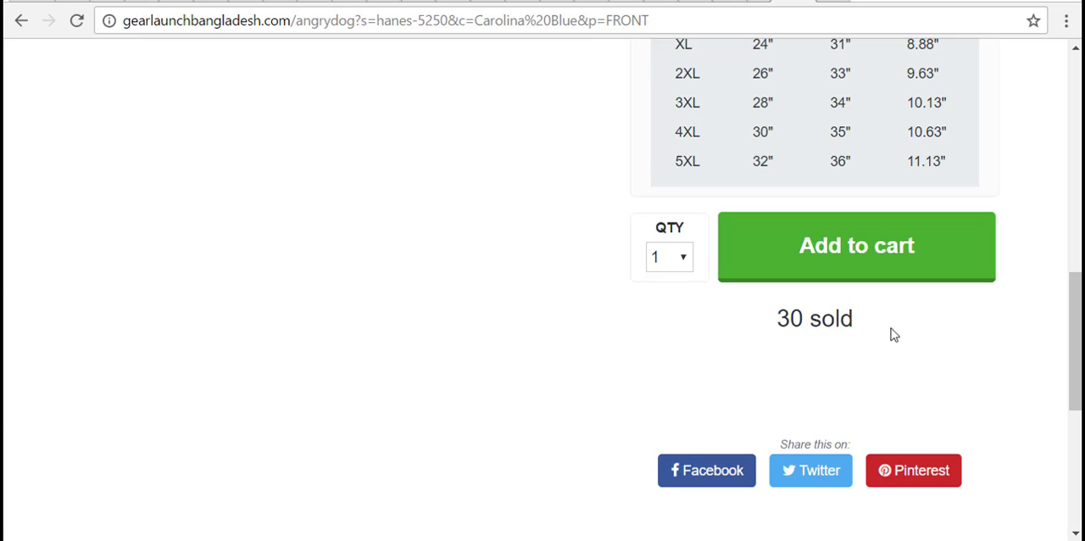
- Set the order quantity to 2 and look over the sharing options and shipping information
click(684, 268)
click(663, 304)
scroll(662, 306, down, 5)
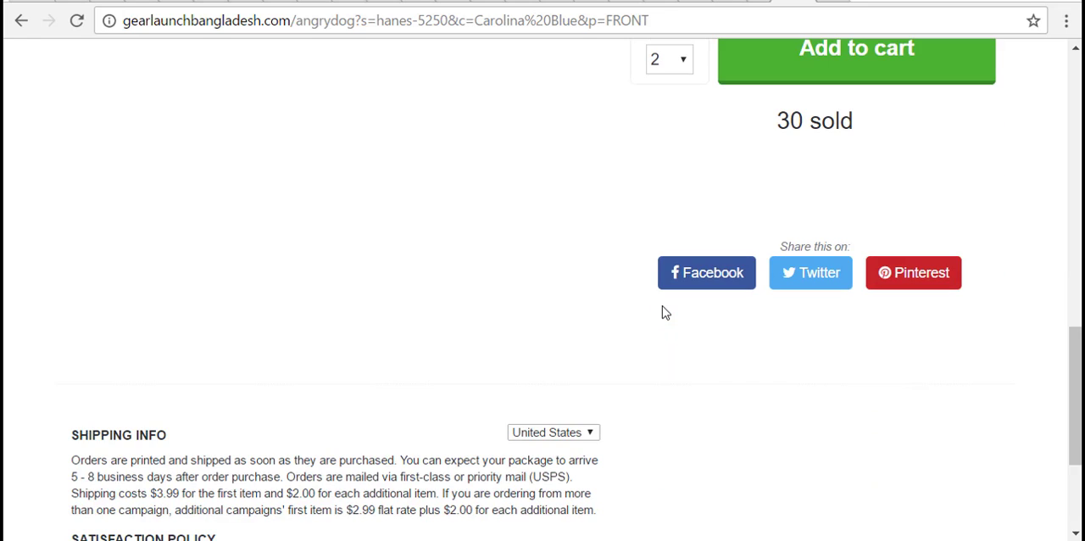
scroll(631, 343, up, 3)
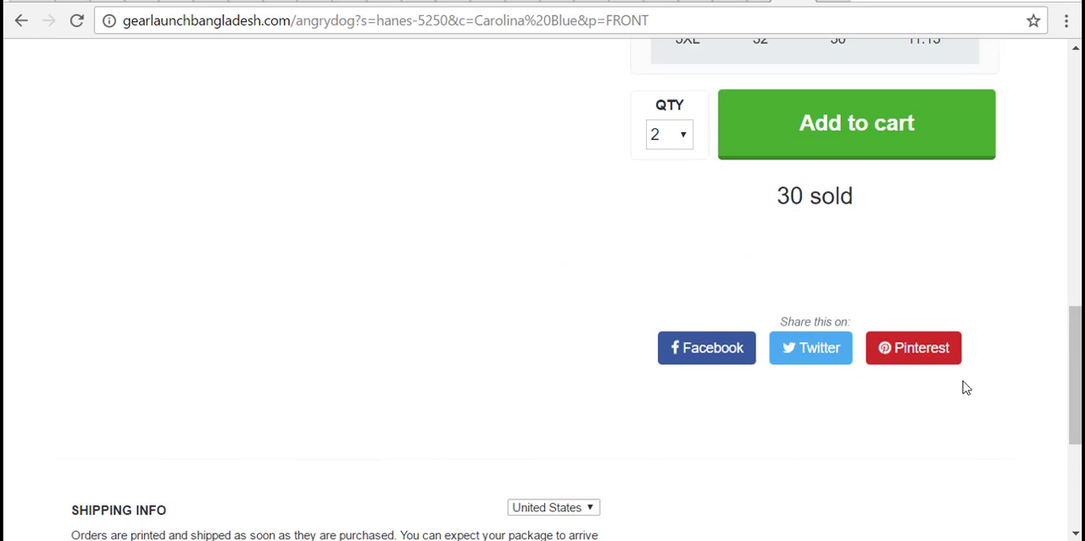
- Read the sales page's shipping information and satisfaction policy, and view the tee's back and front images
scroll(960, 387, down, 3)
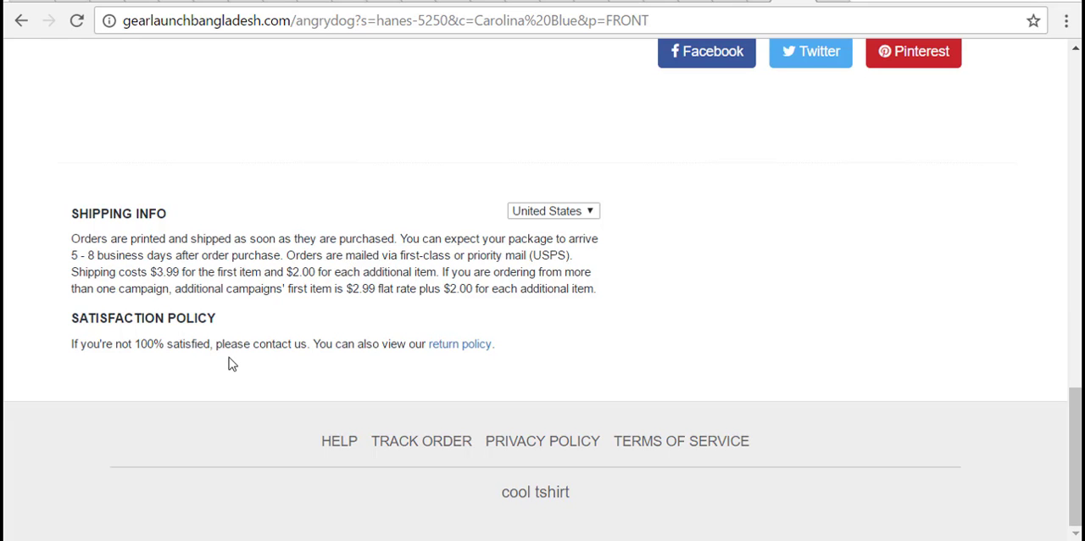
scroll(229, 359, up, 7)
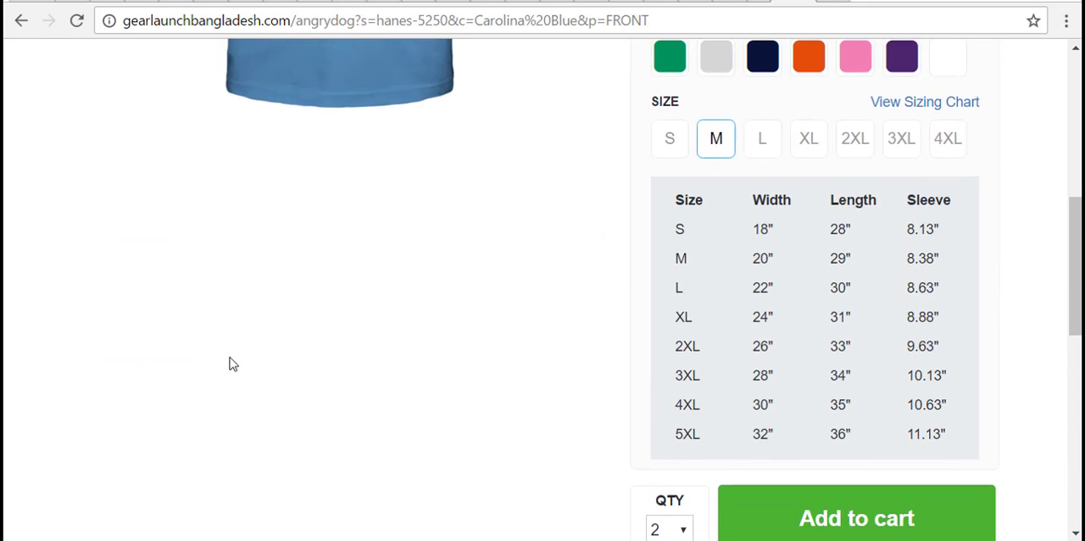
scroll(230, 363, up, 5)
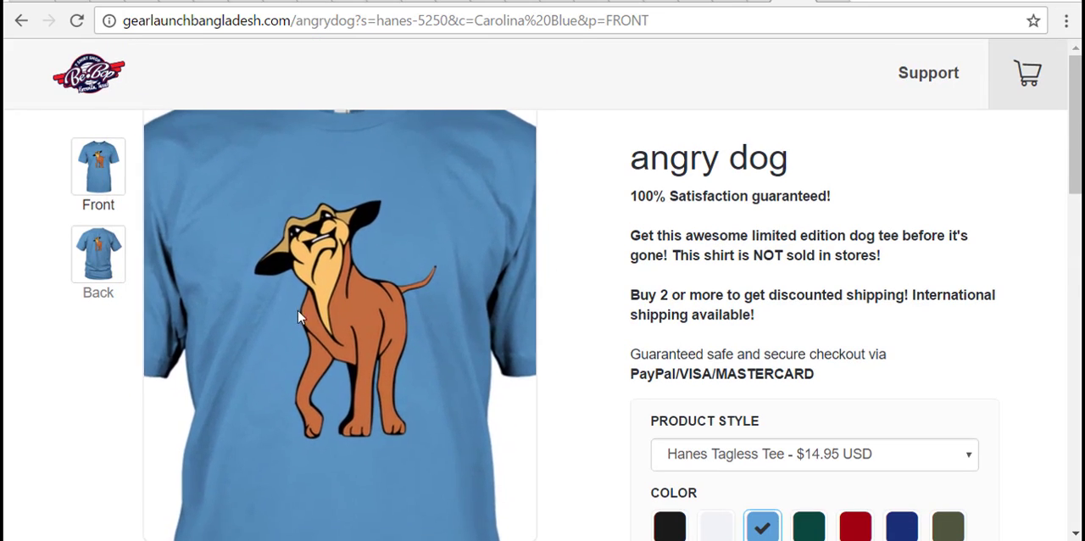
click(108, 268)
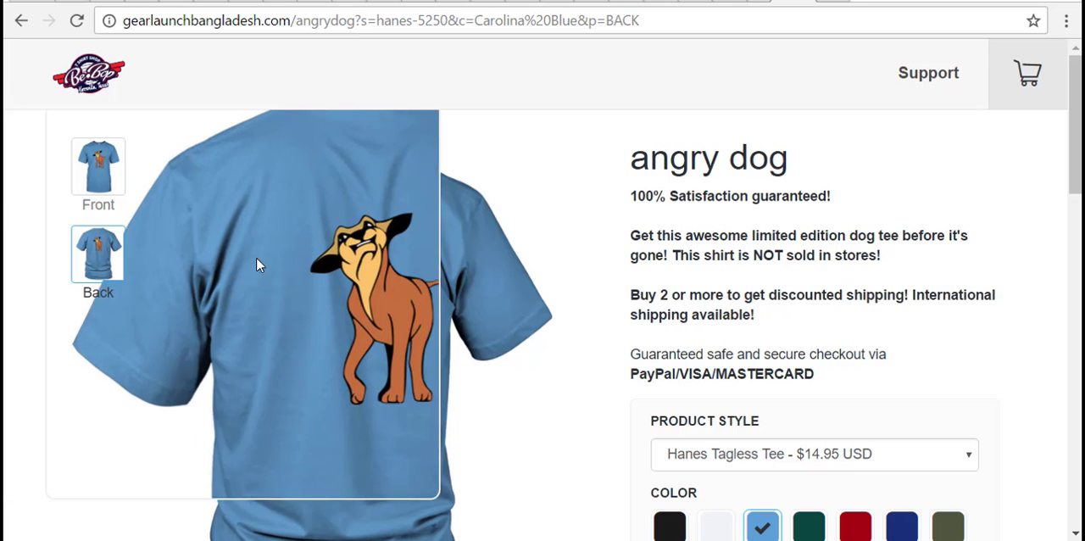
click(116, 171)
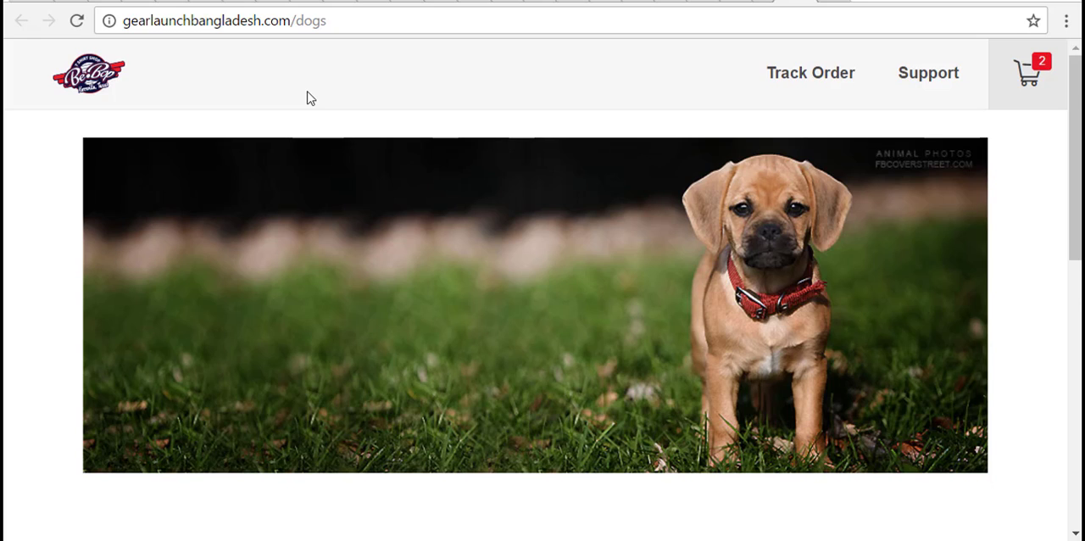
- Reload the public dogs storefront page and look over its banner, slogan and angry dog product listing
scroll(207, 149, down, 2)
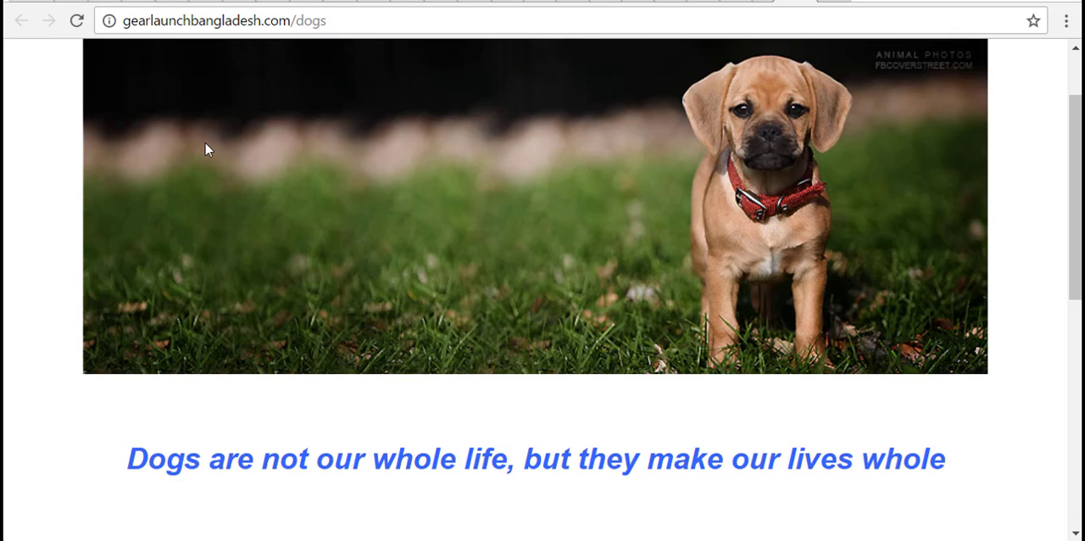
click(84, 29)
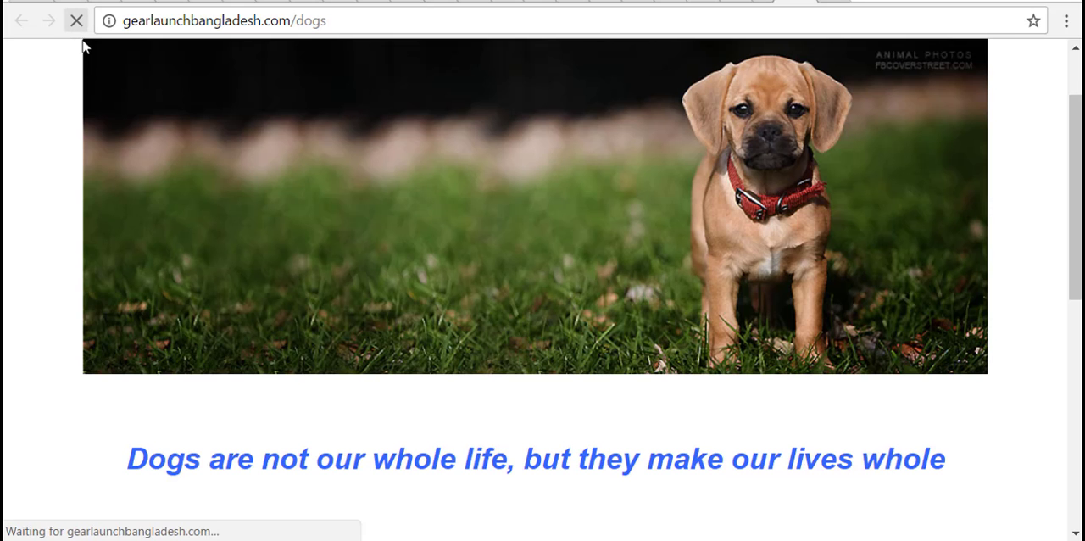
scroll(92, 125, down, 6)
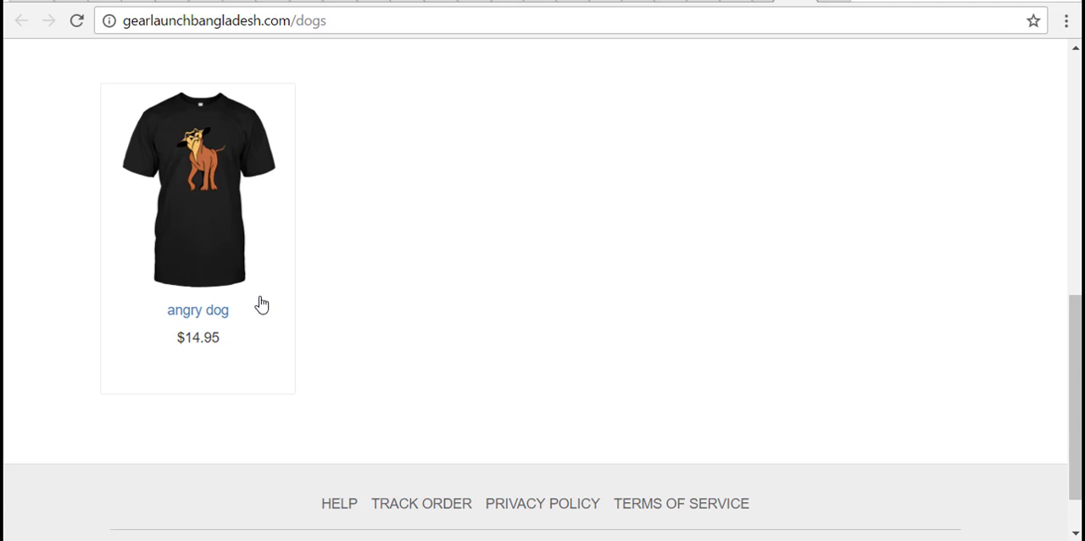
scroll(259, 266, up, 5)
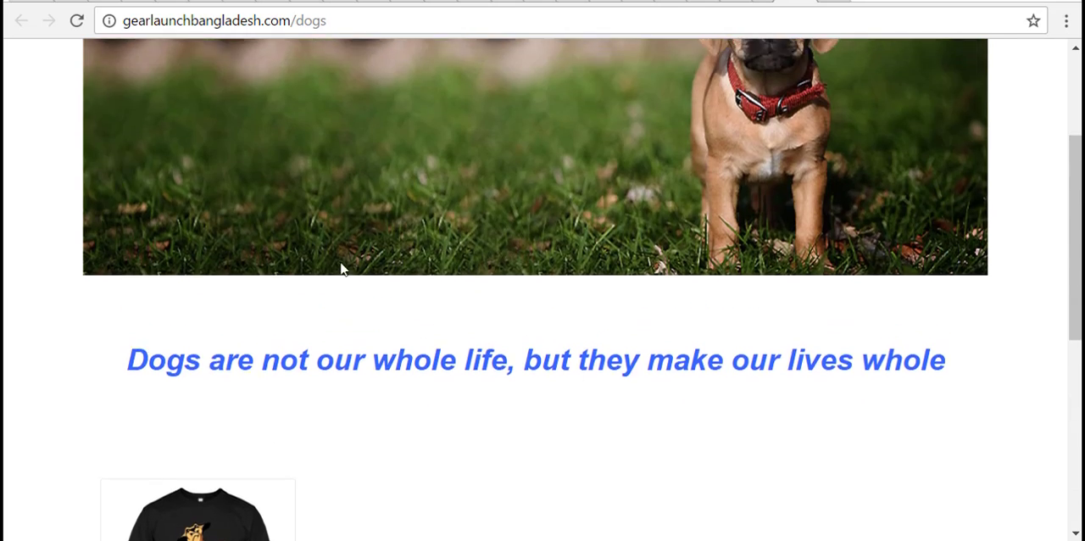
scroll(341, 269, up, 3)
scroll(642, 259, down, 5)
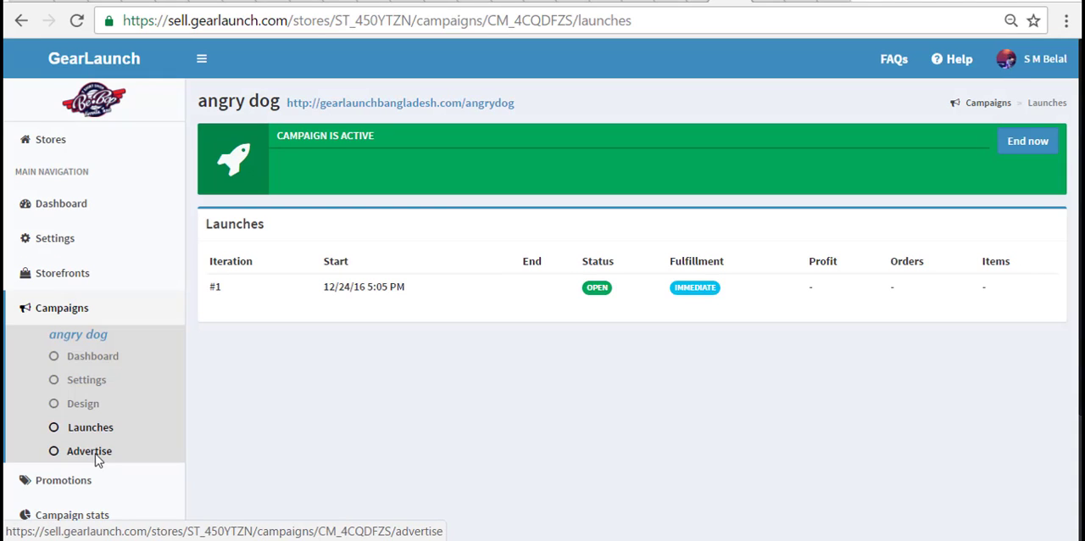
- Open the angry dog campaign's advertising page, build a URL for the 11oz Ceramic Mug in White showing the Back, and select the URL
click(93, 452)
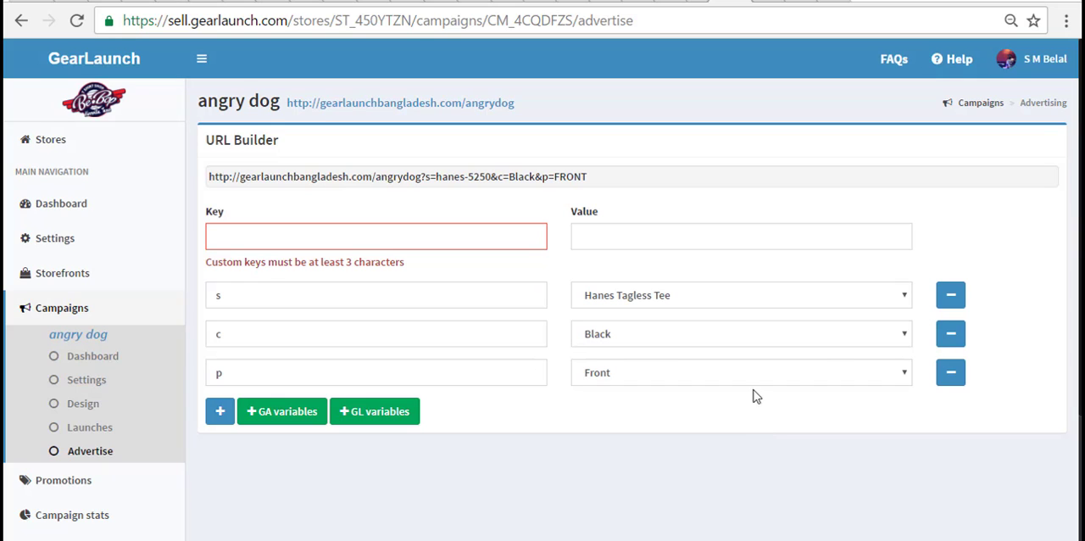
click(748, 289)
scroll(746, 225, down, 4)
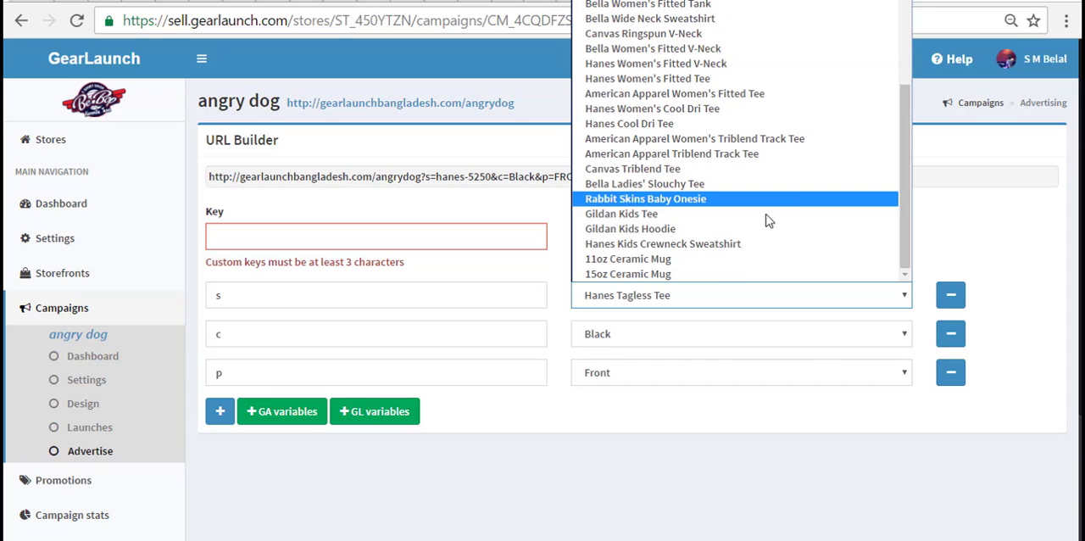
click(698, 260)
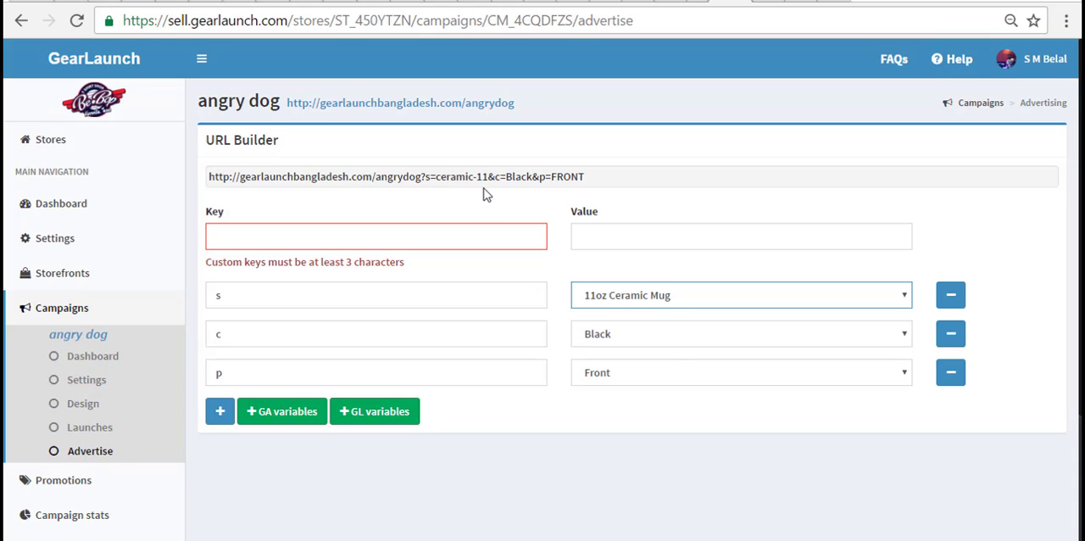
click(643, 331)
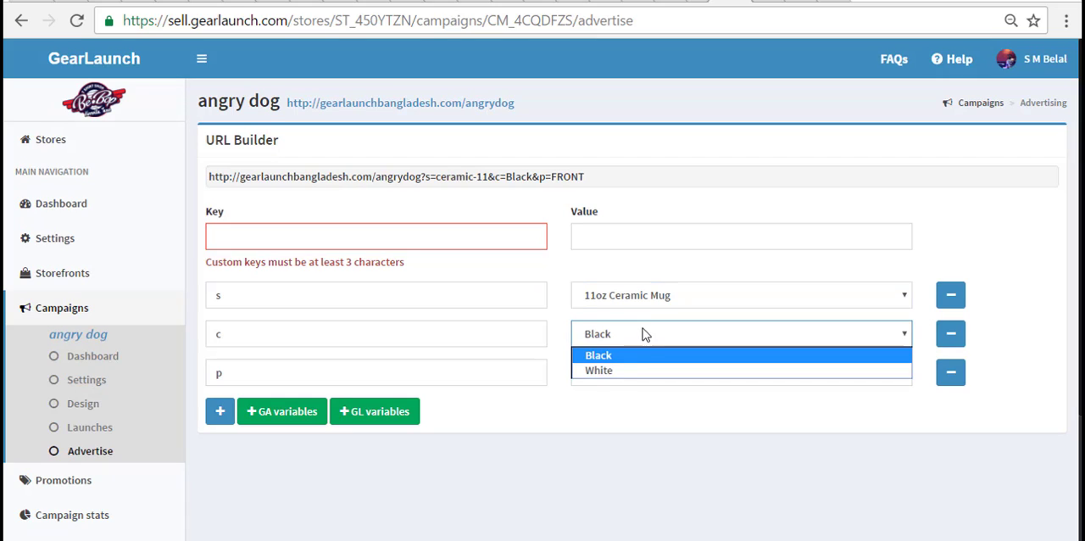
click(630, 369)
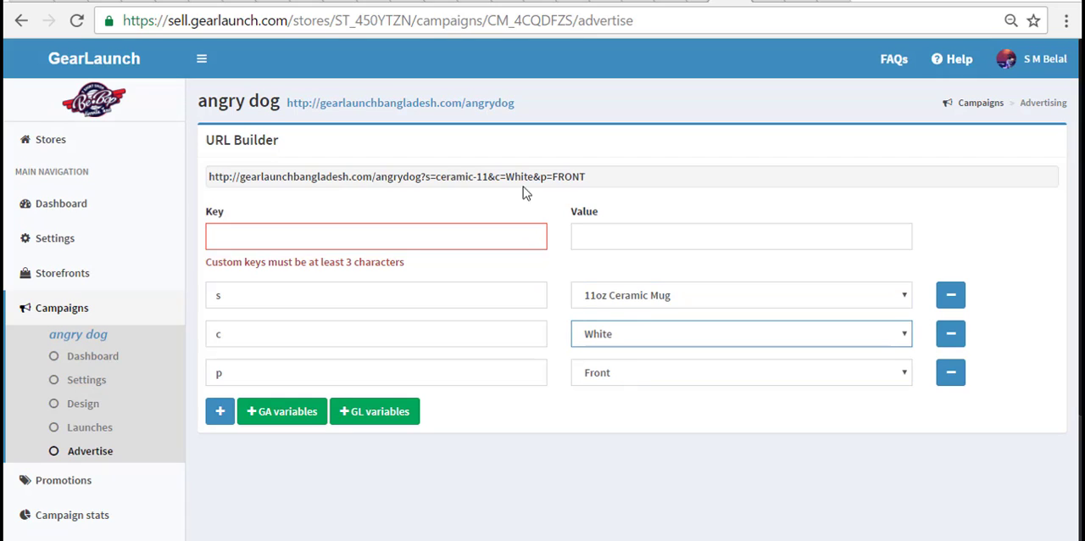
click(678, 370)
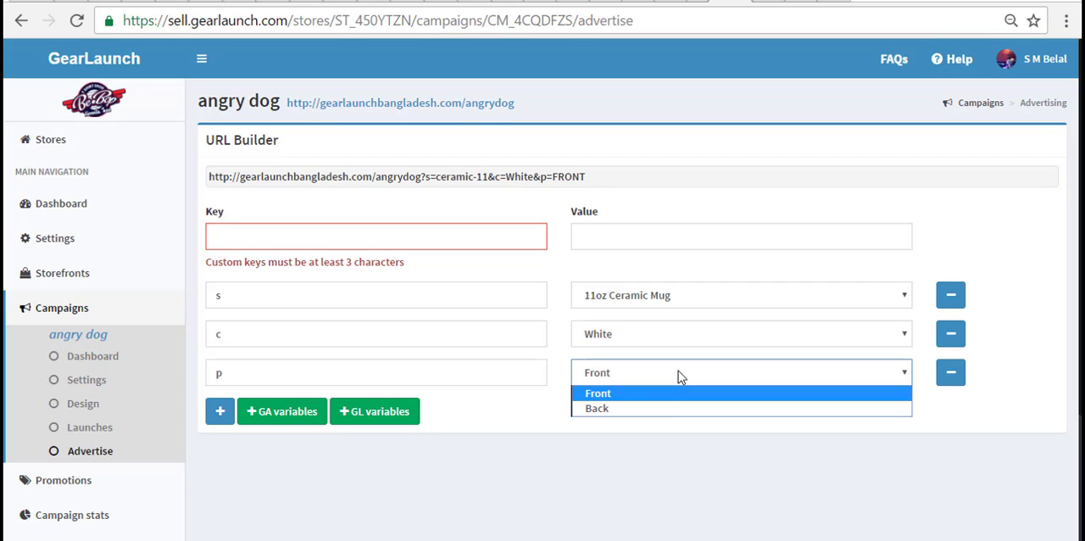
click(662, 408)
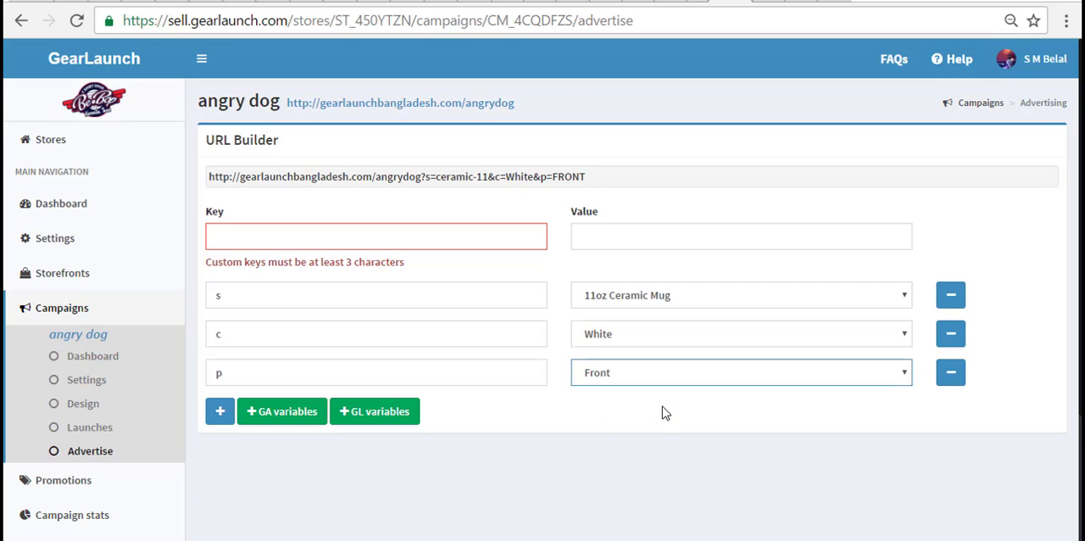
triple_click(599, 178)
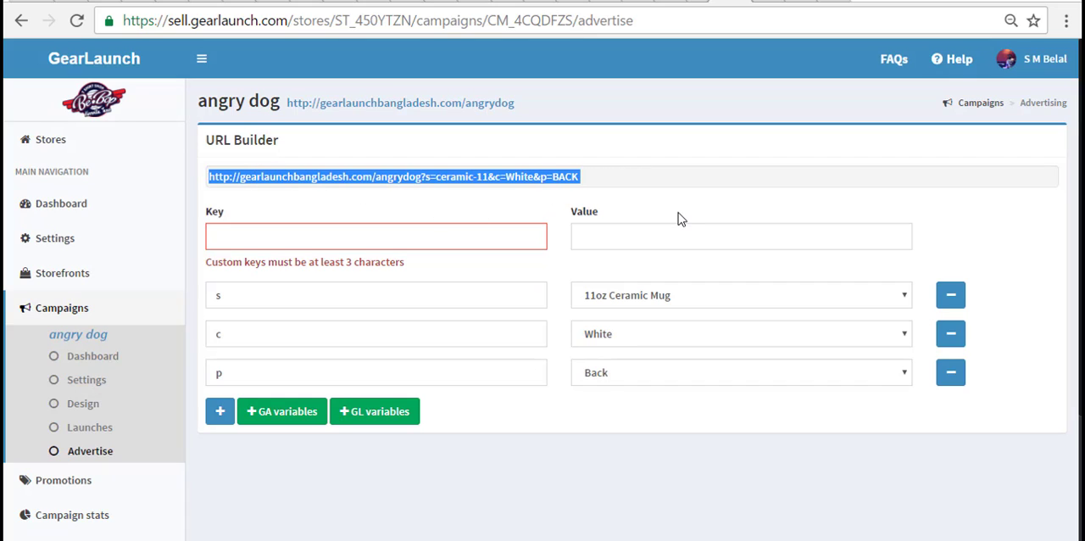
- Add the custom key "facebook" with value "fb" to the campaign URL and select the generated link
click(623, 205)
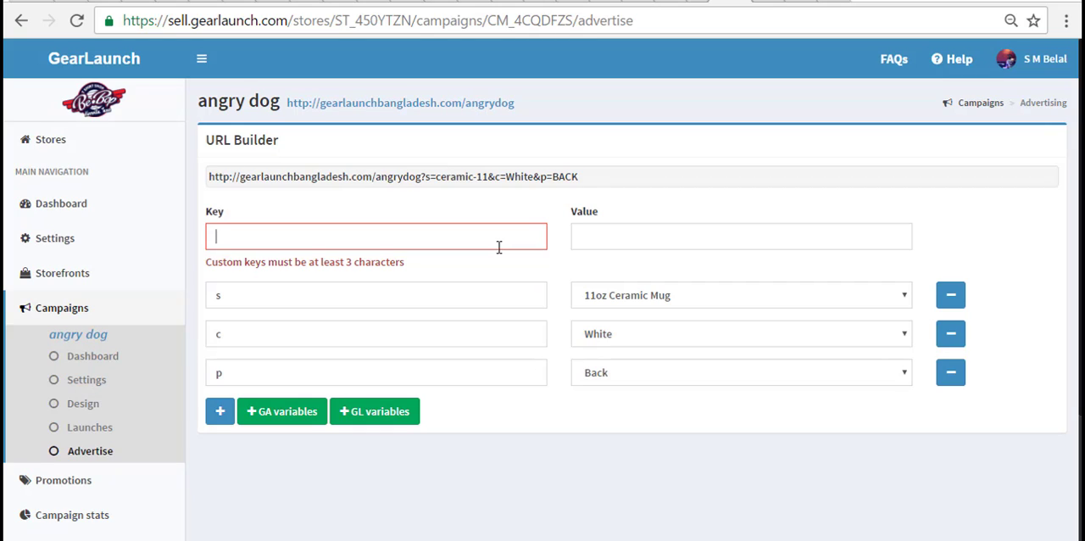
text(facebook)
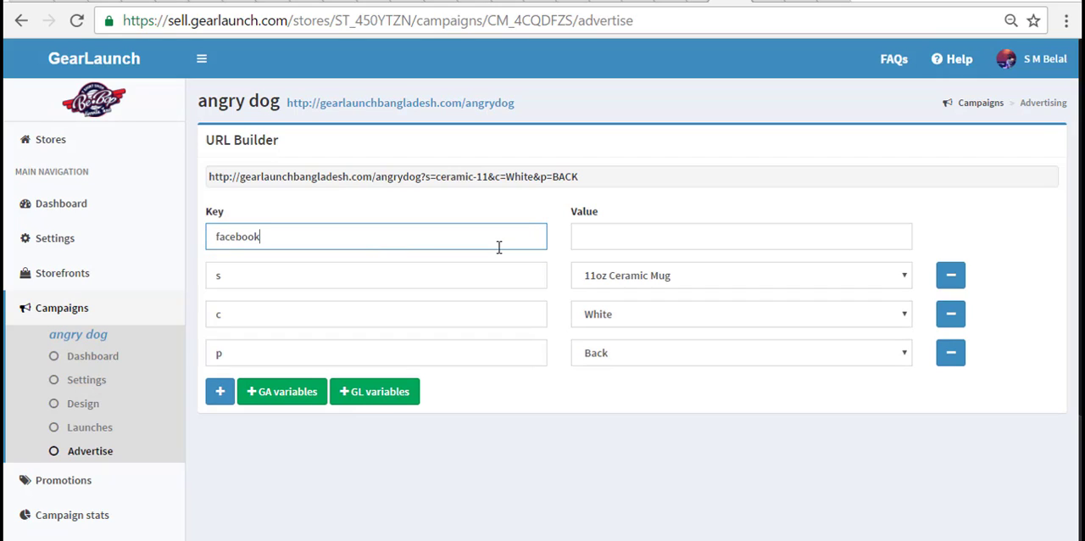
key(Tab)
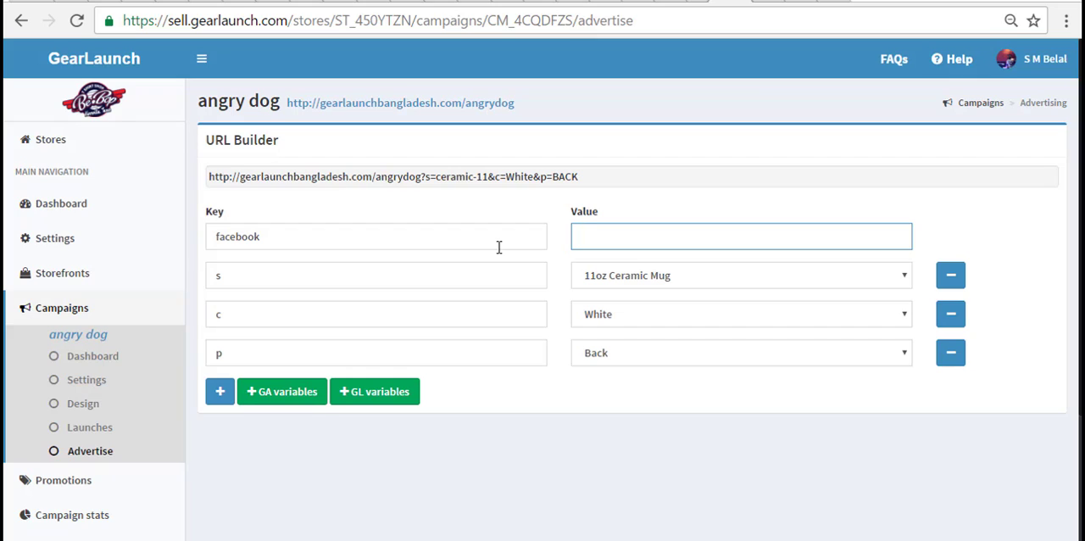
text(fb)
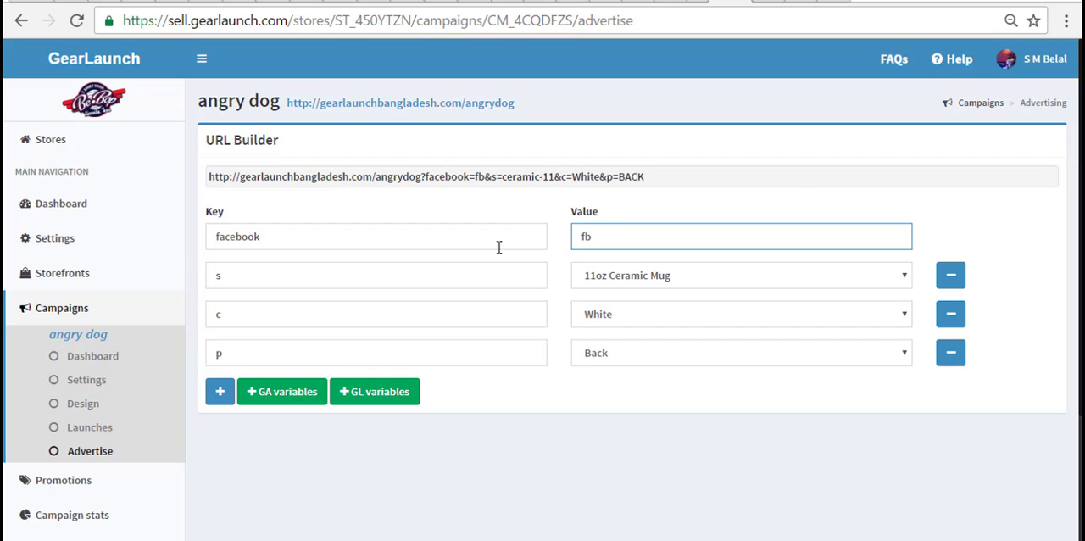
click(476, 200)
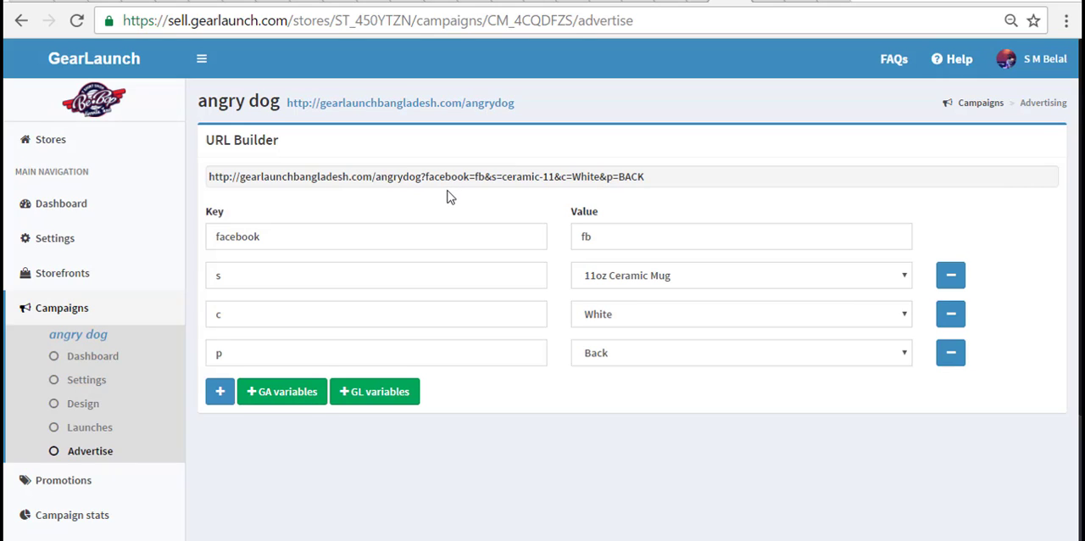
click(448, 179)
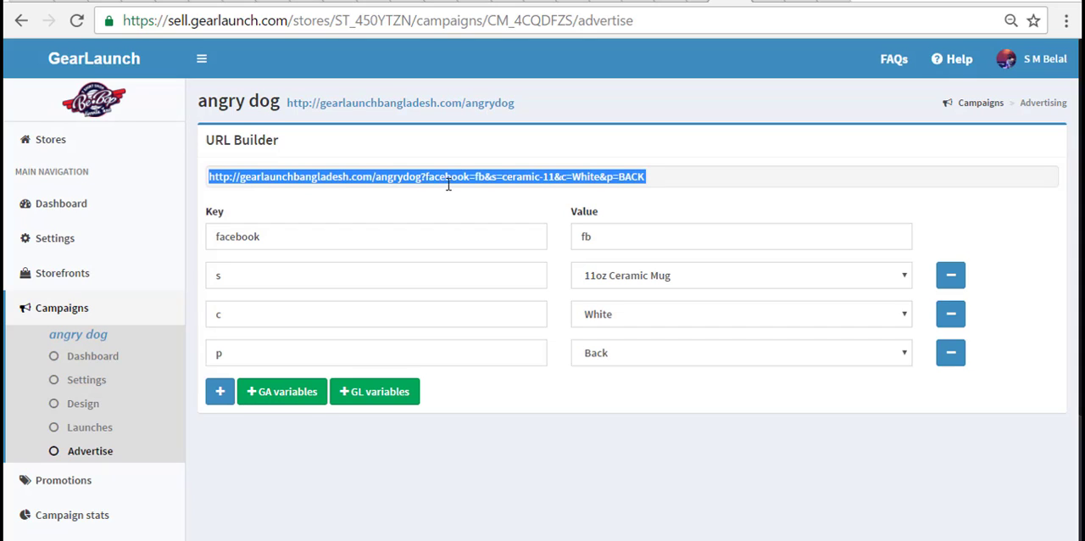
- Change the campaign URL's custom key to "pin" with value "pn" and select the whole generated link
click(432, 234)
double_click(432, 235)
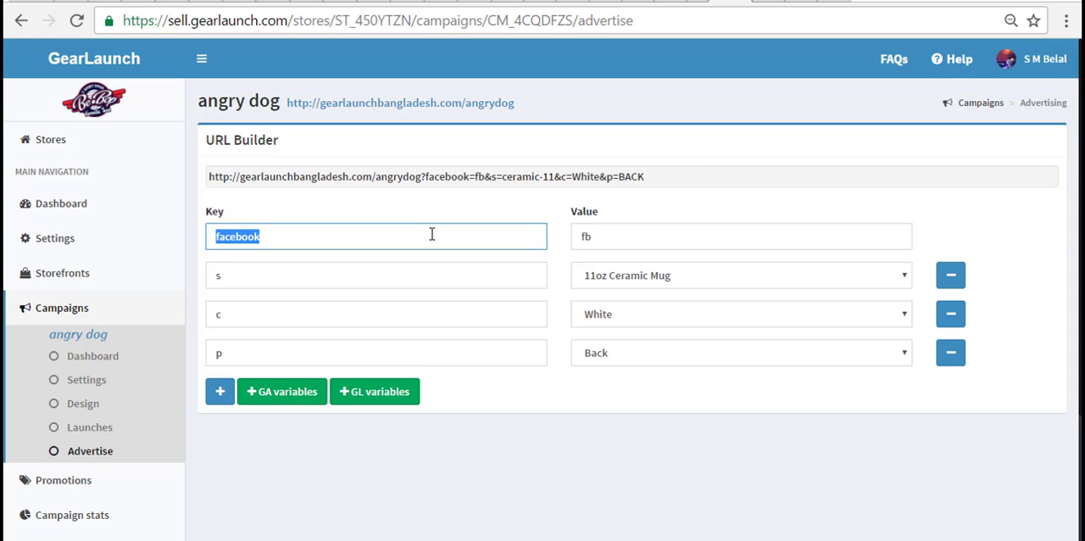
text(pin)
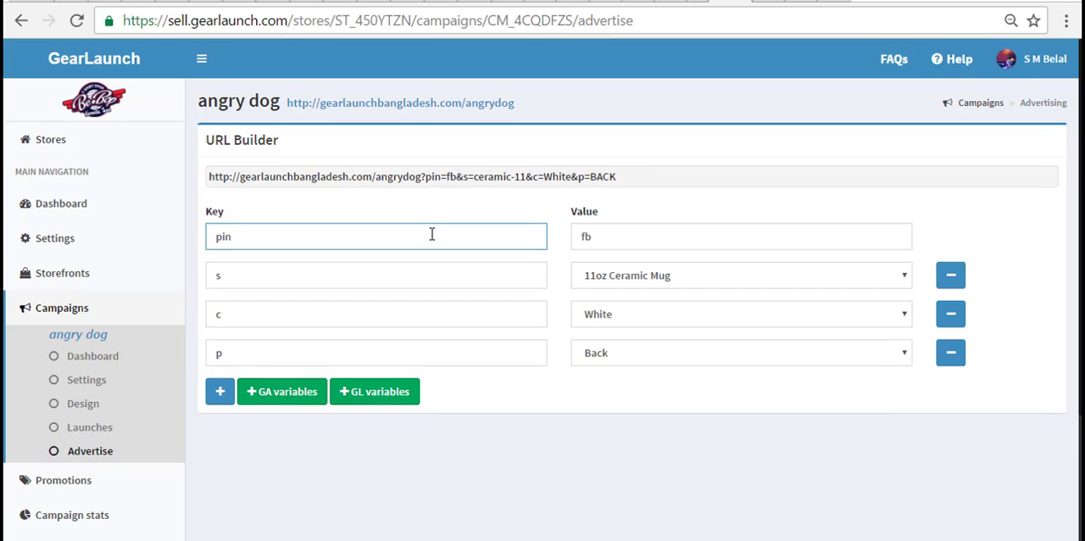
double_click(642, 238)
text(pn)
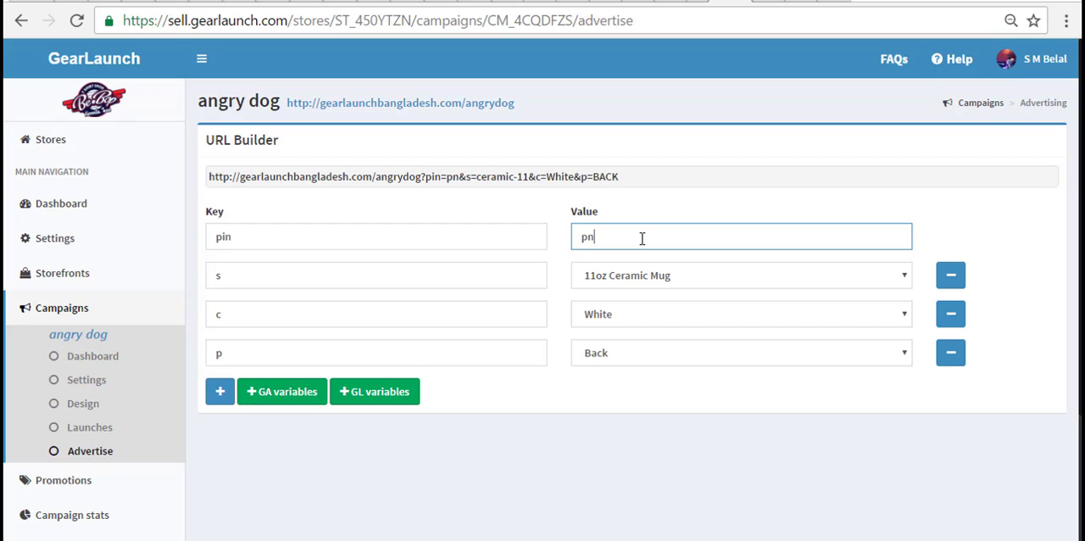
double_click(479, 176)
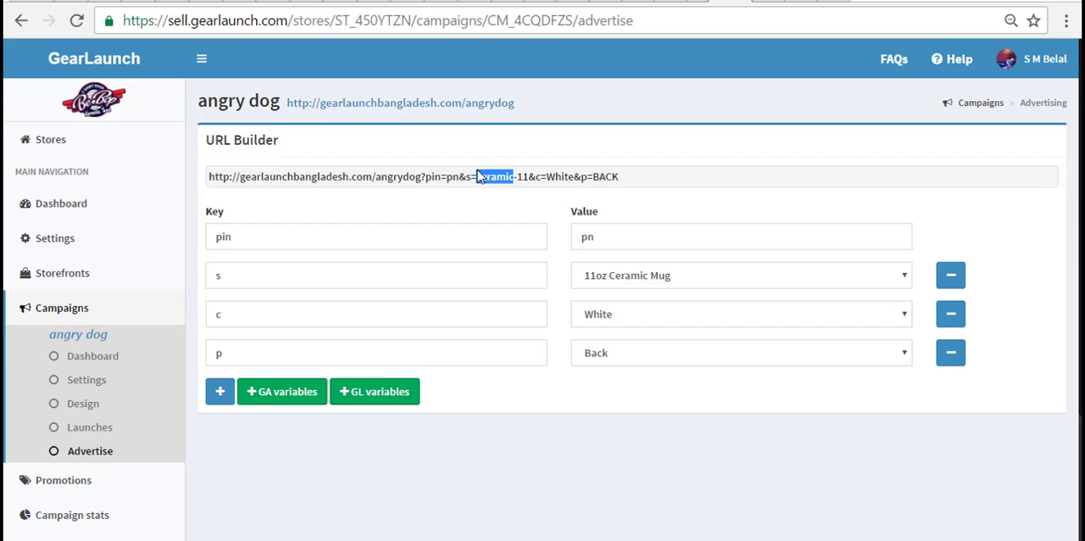
triple_click(479, 176)
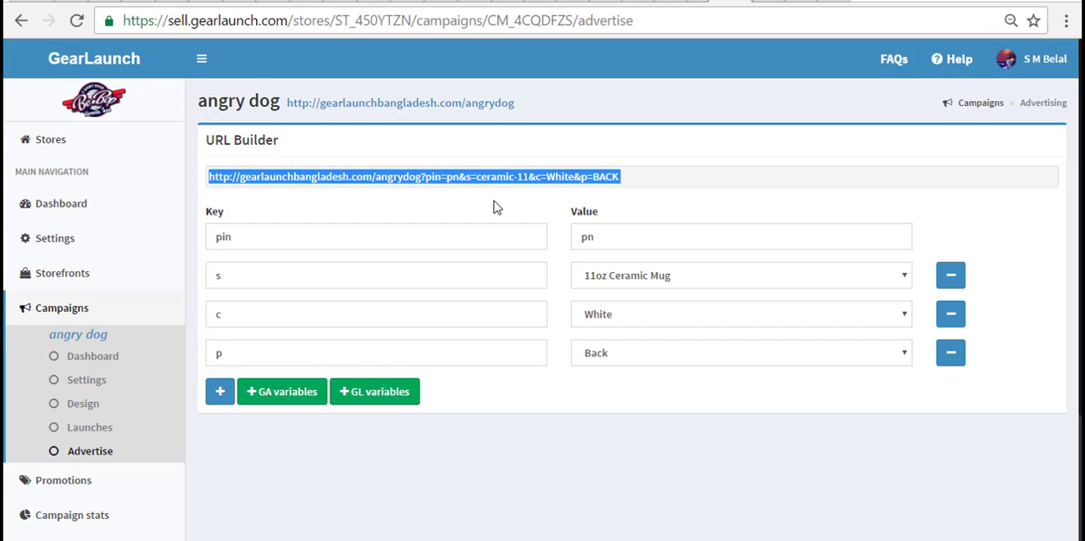
- Replace the campaign URL's s, c and p parameters with a fresh set of GL variables and add the GA variables
click(950, 357)
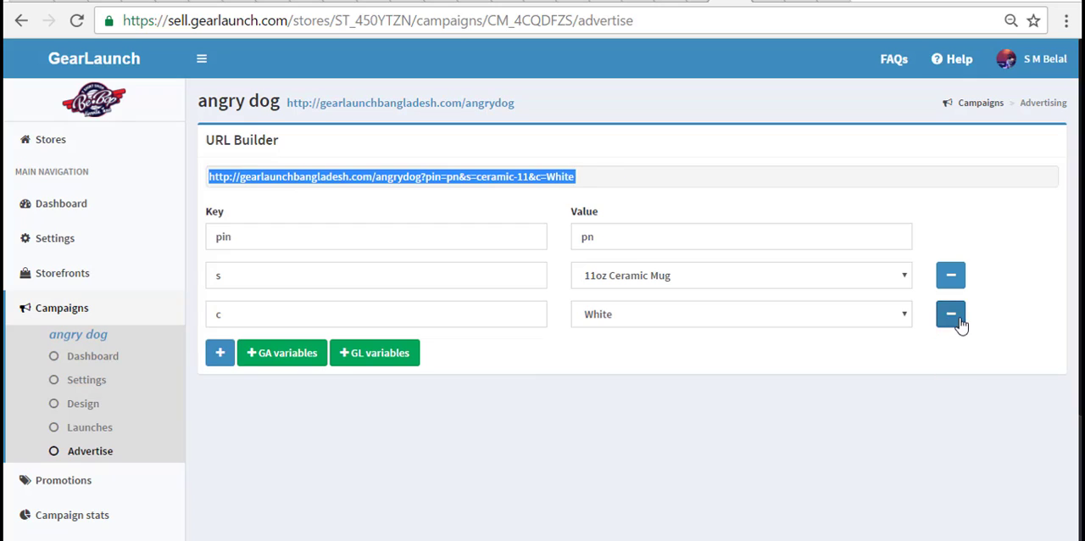
click(950, 315)
click(951, 276)
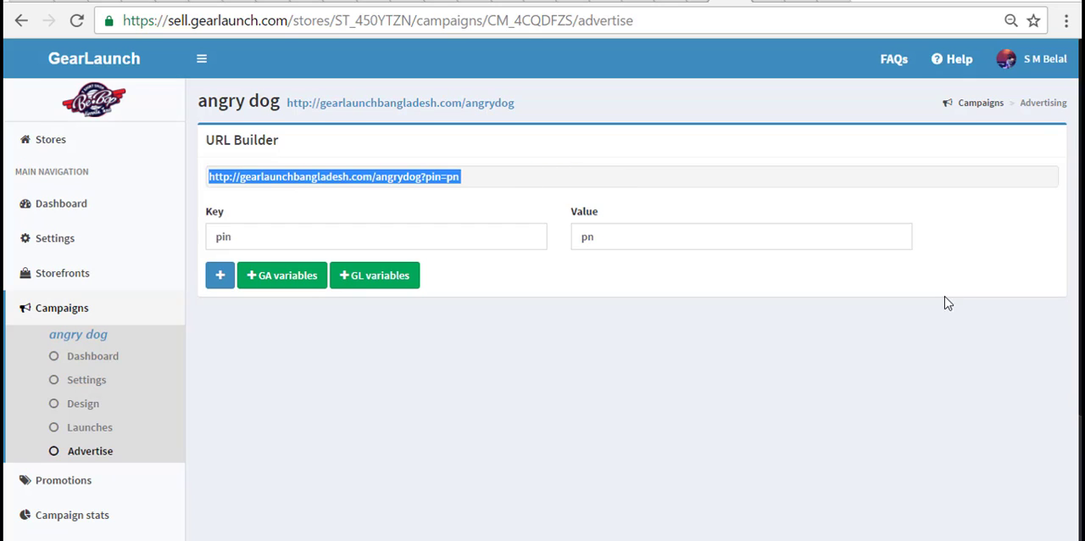
click(379, 280)
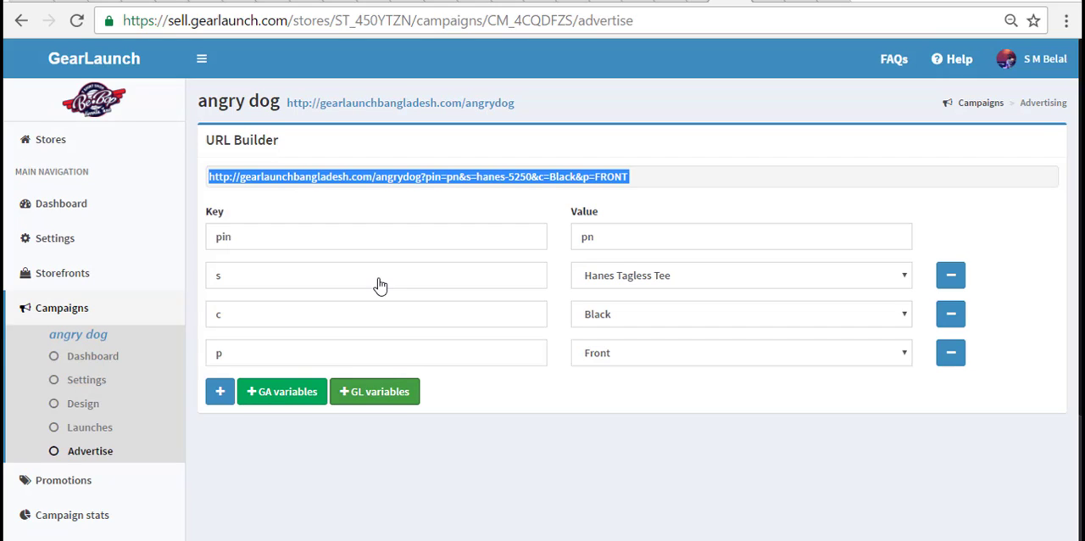
click(287, 398)
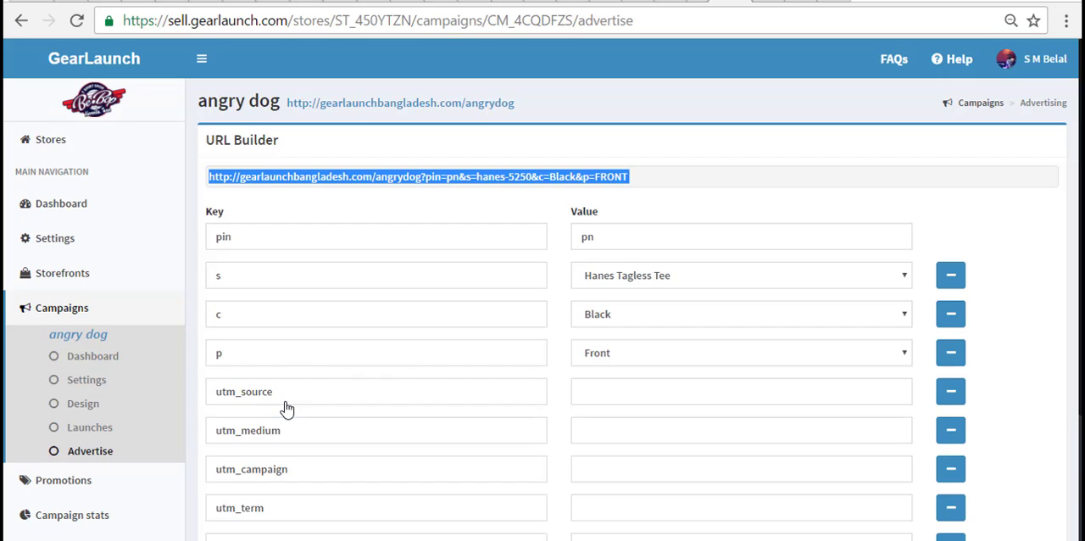
scroll(286, 405, down, 1)
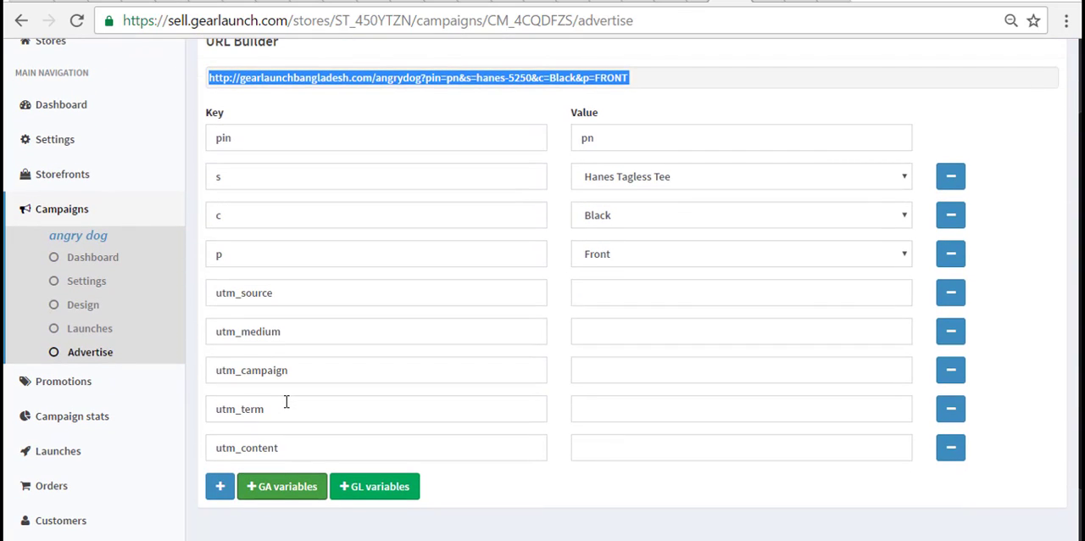
- Open the store's promotions page and start creating a promotion
click(95, 383)
scroll(679, 339, up, 1)
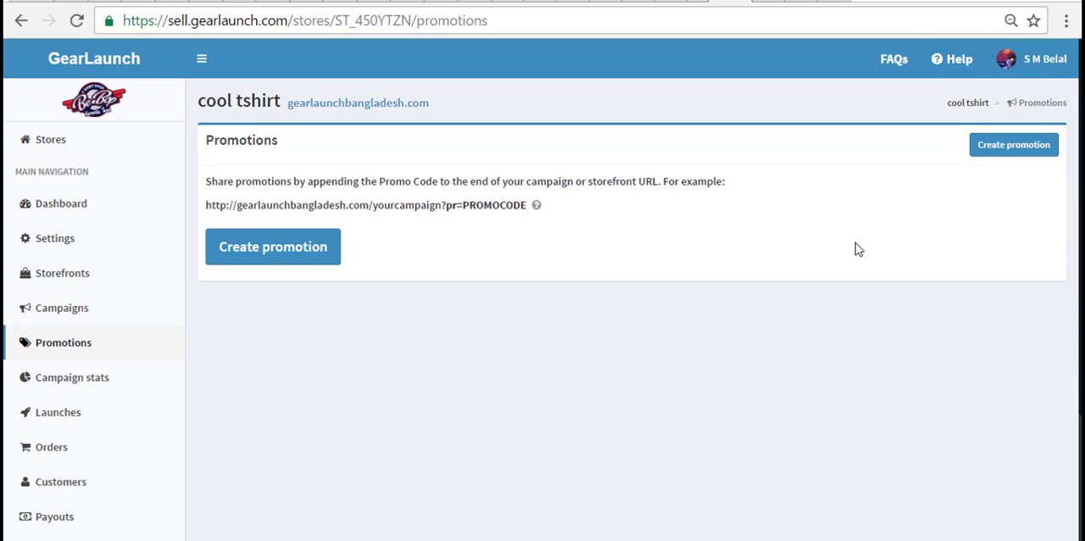
click(332, 256)
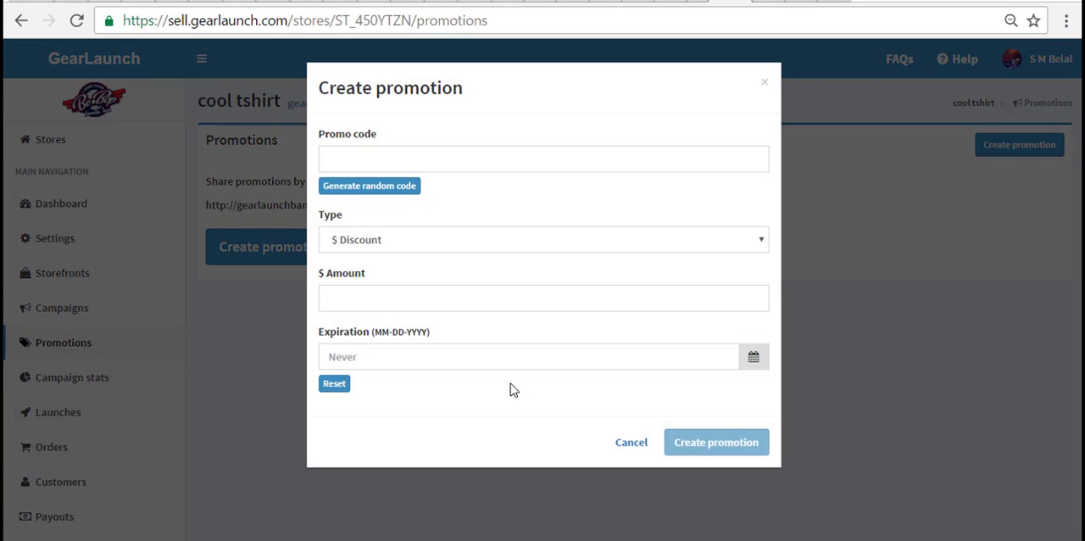
- Enter "FREESHIPPPING" as the custom promo code of the new promotion
click(441, 166)
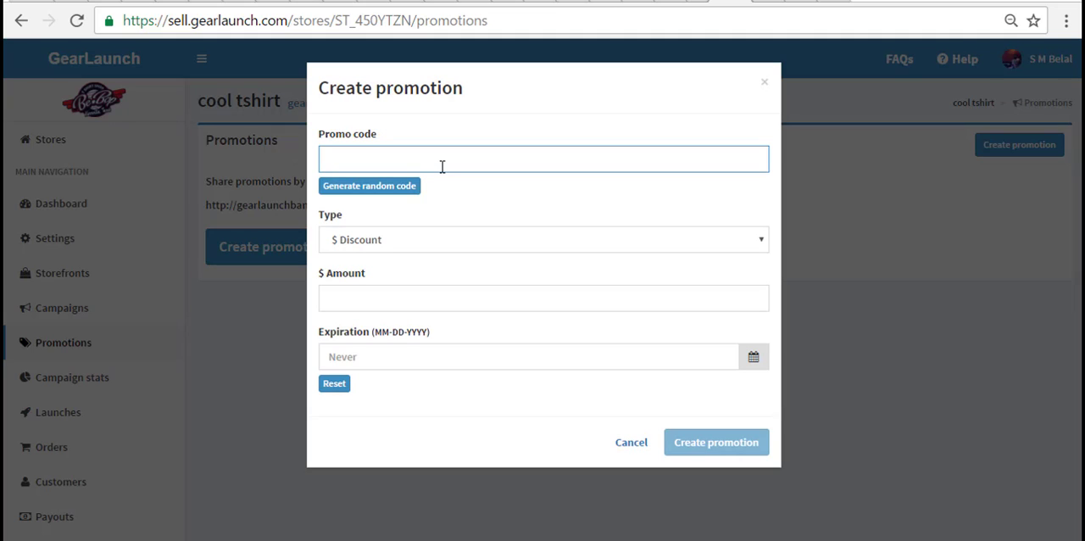
text(FREESHIPPPING)
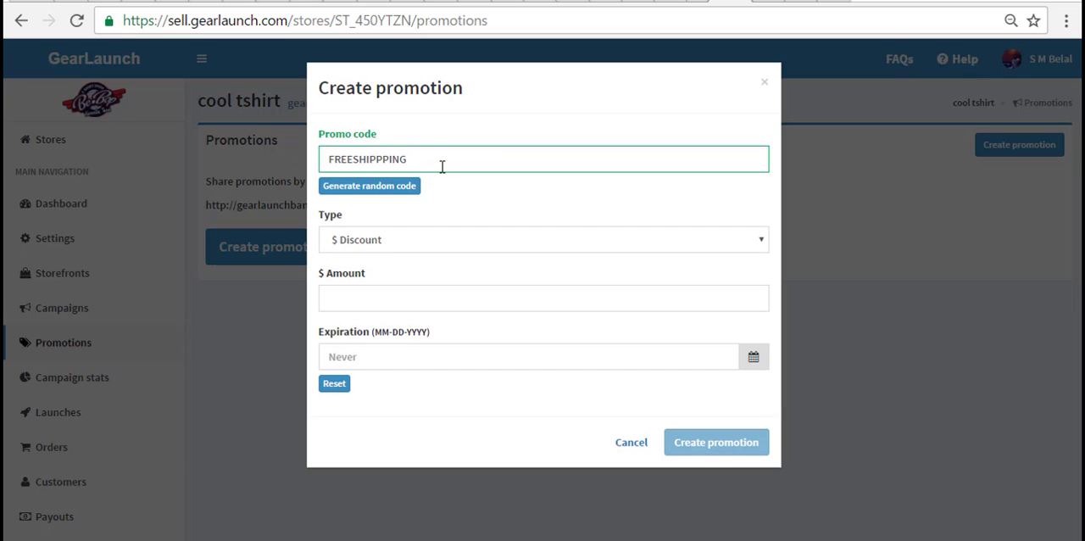
- Create a $ Discount promotion with a randomly generated promo code, an amount of 2 and the expiration date 12-31-2016
click(401, 188)
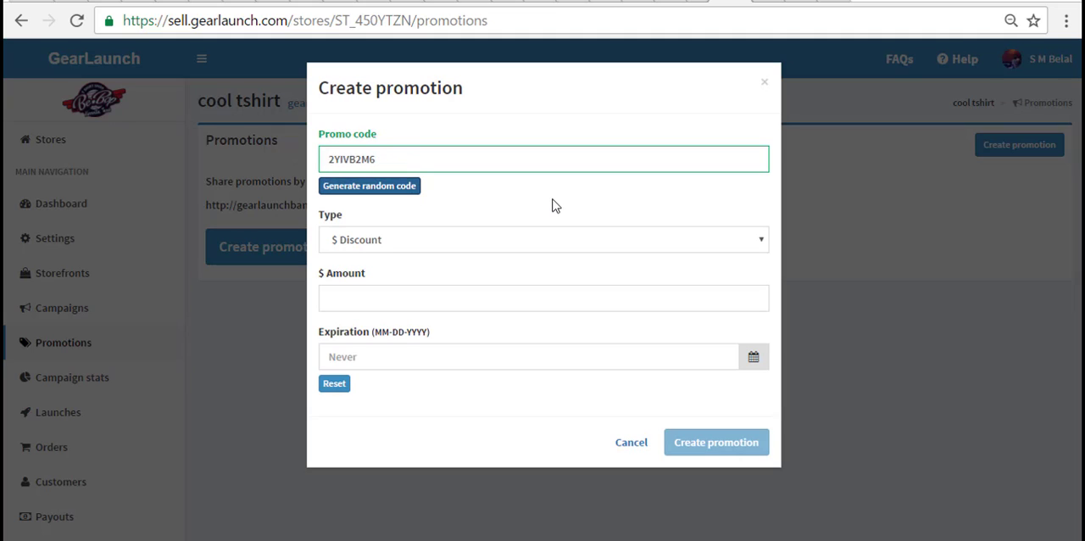
click(407, 187)
click(474, 298)
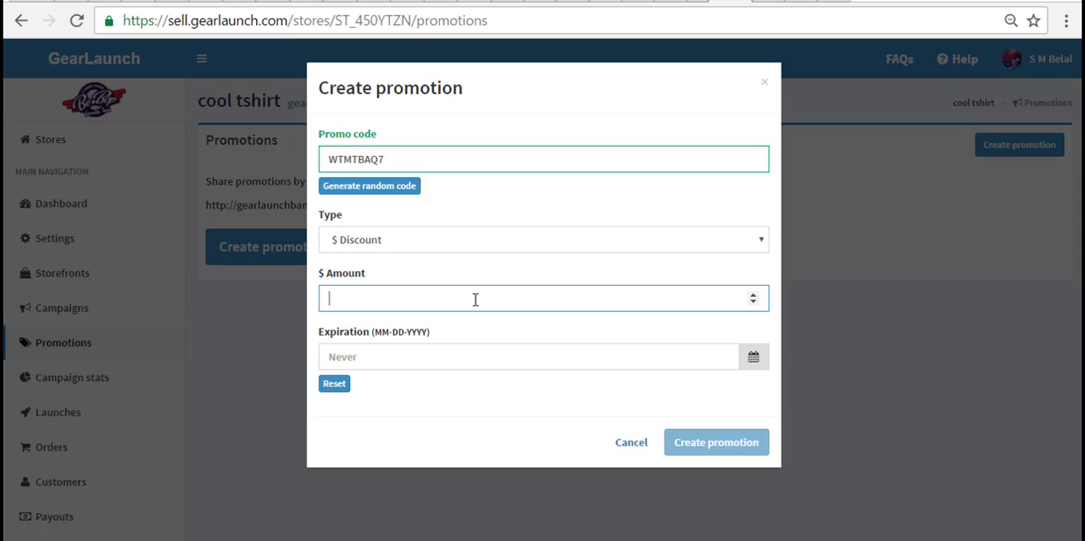
text(2)
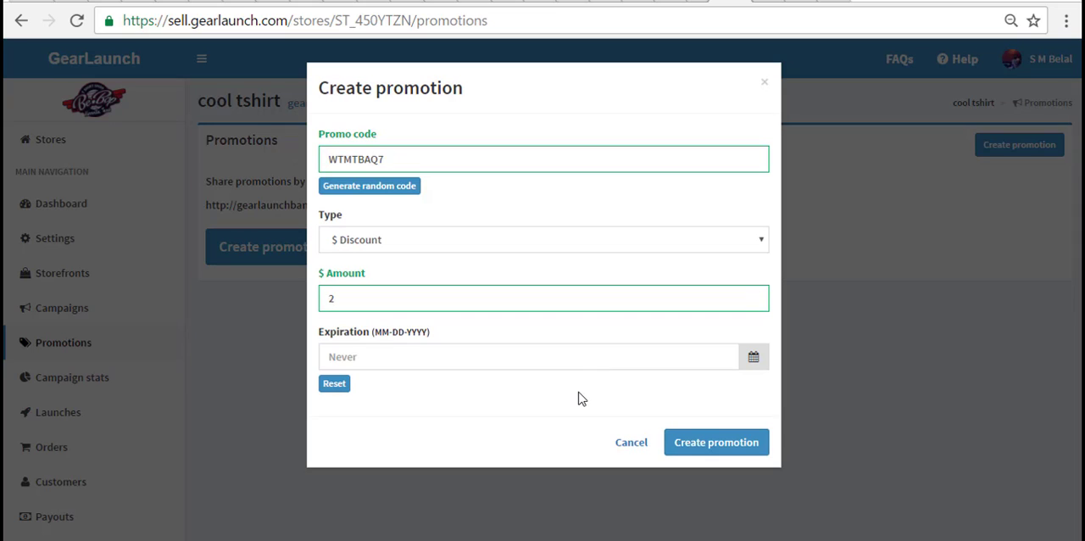
click(751, 360)
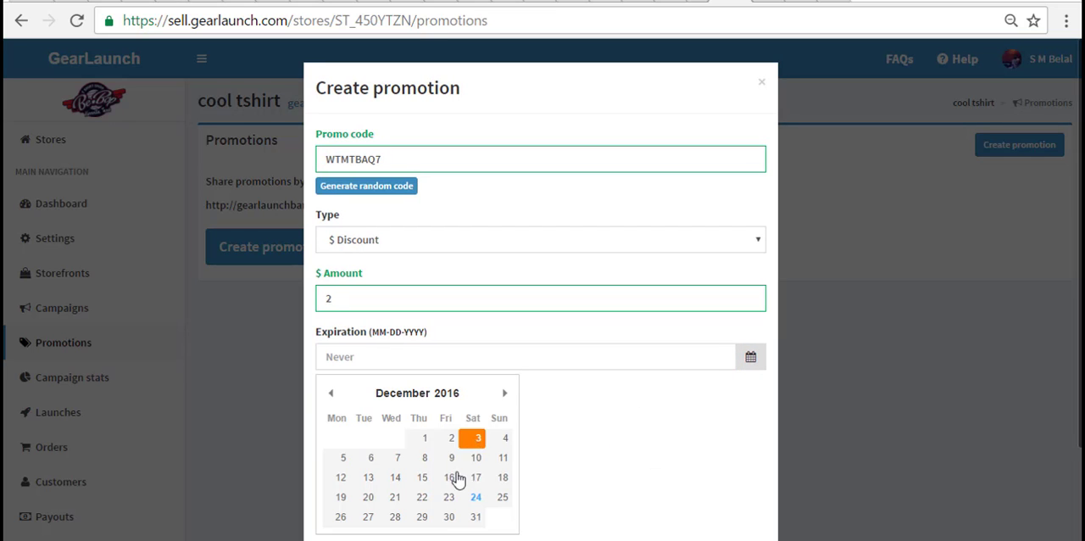
click(472, 519)
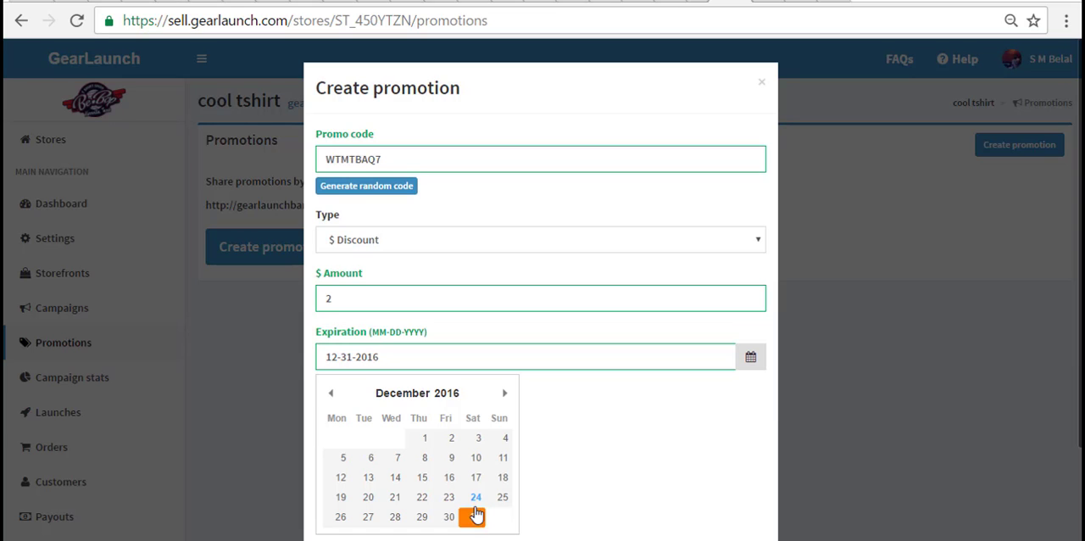
click(751, 360)
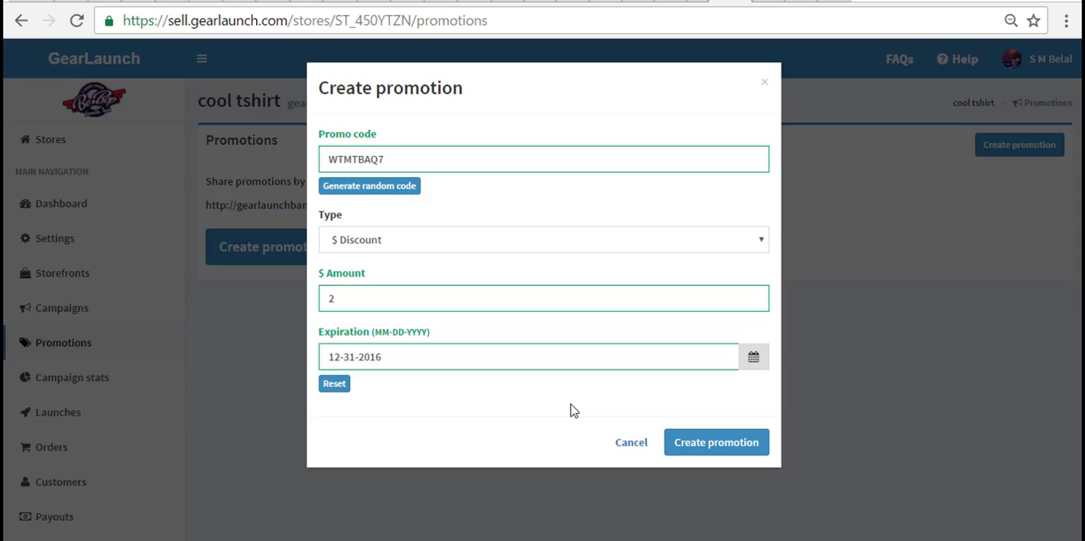
click(715, 442)
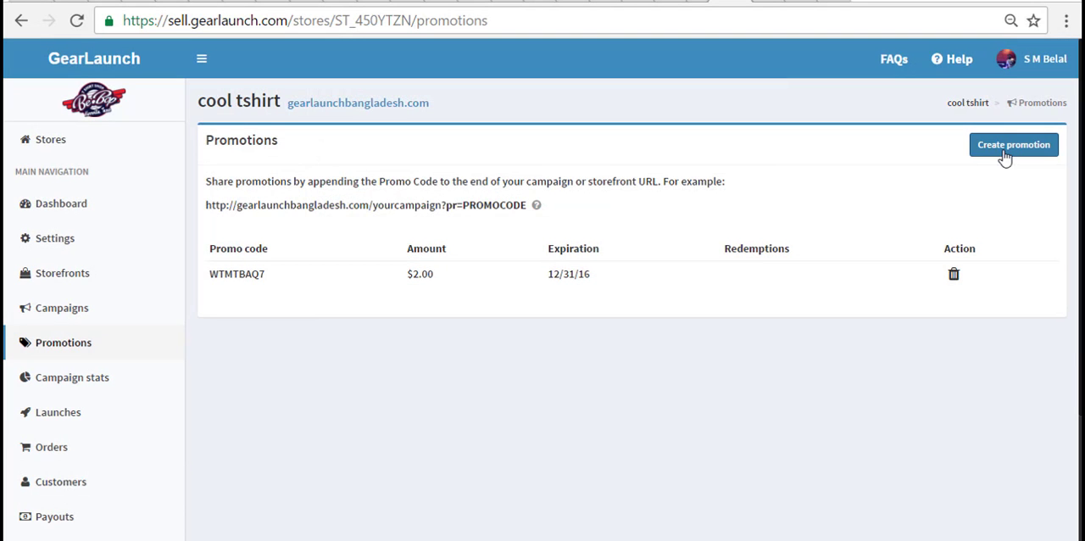
- Create a second promotion with a random promo code, type % Discount, an amount of 10 and no expiration date
click(1007, 158)
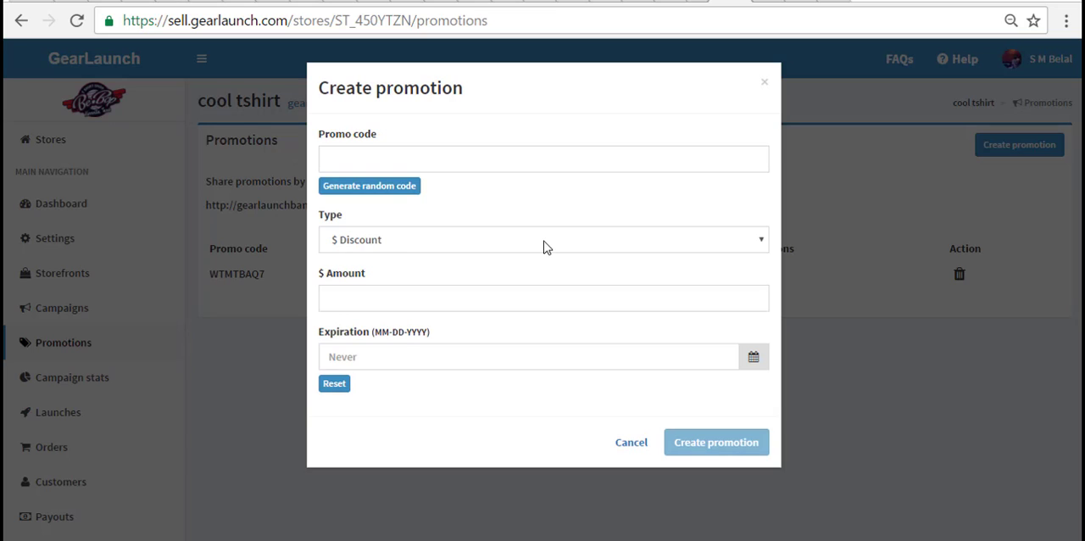
click(376, 188)
click(375, 242)
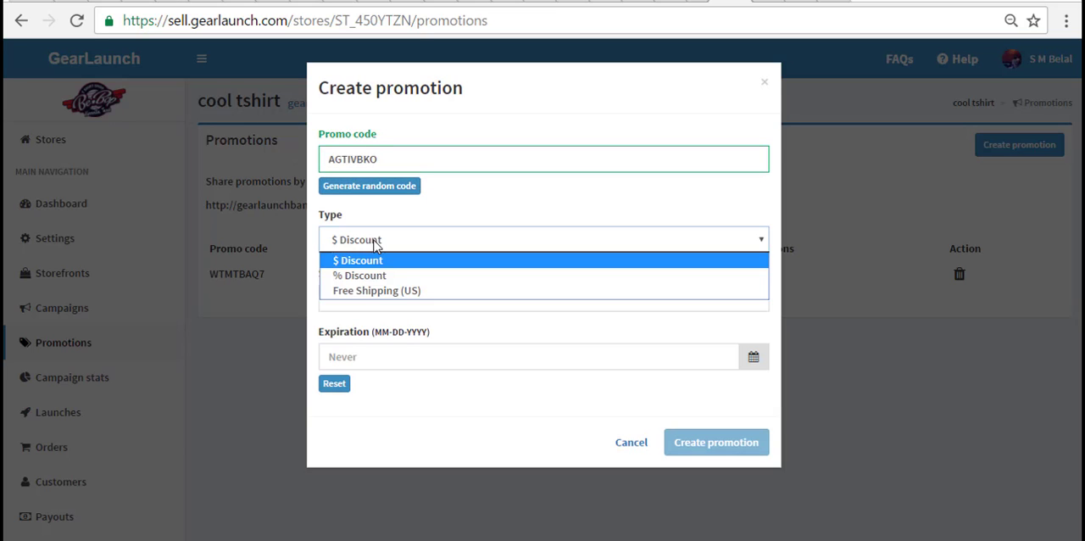
click(379, 277)
click(381, 299)
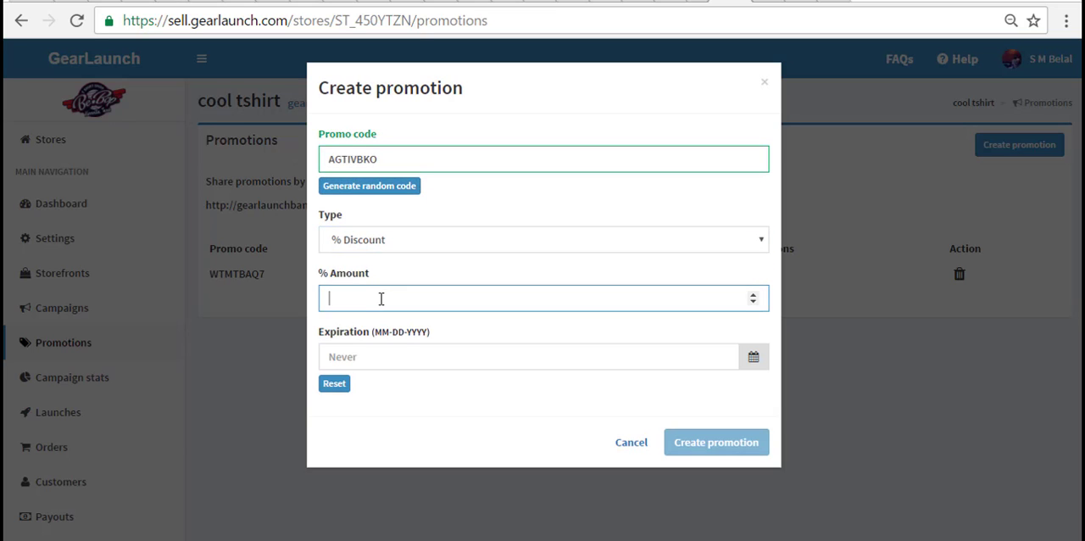
text(10)
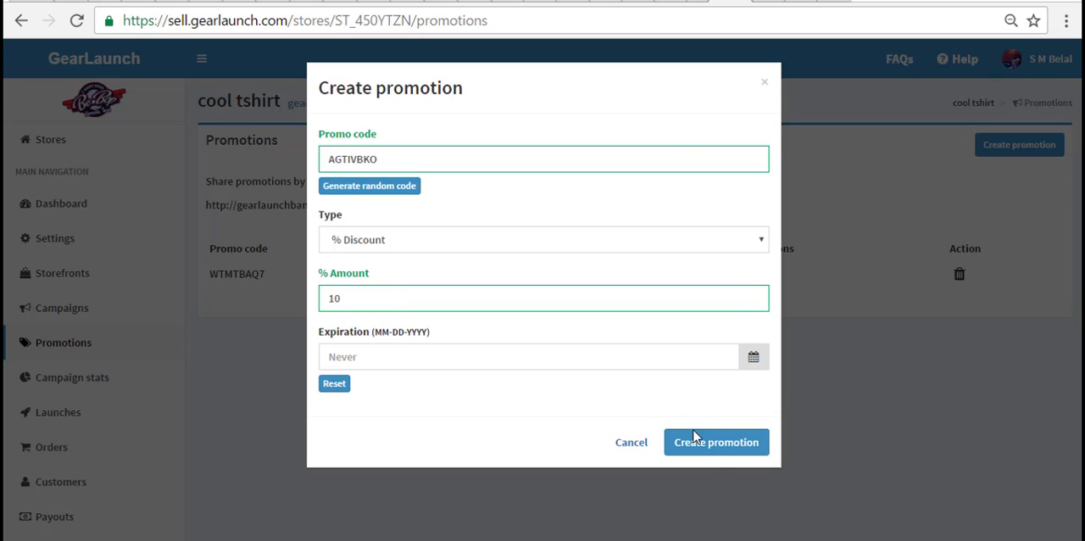
click(717, 452)
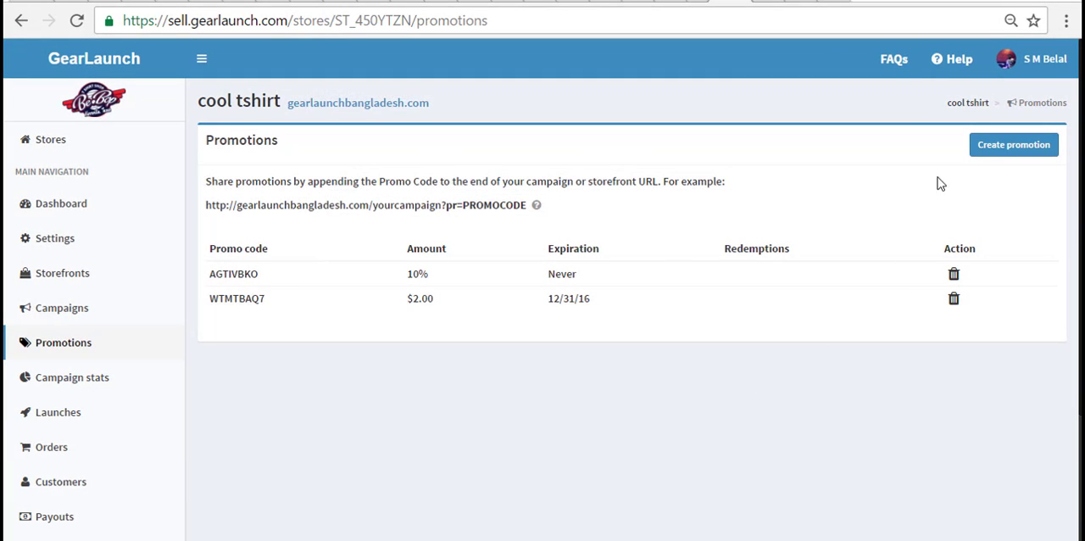
- Create a third promotion of type Free Shipping (US) with a random promo code and no expiration date
click(1014, 144)
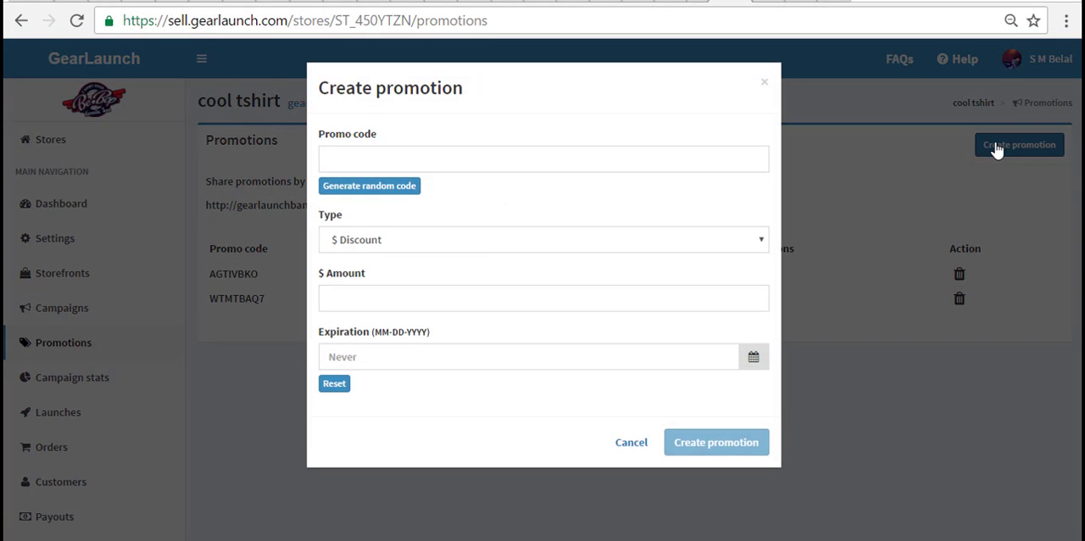
click(479, 245)
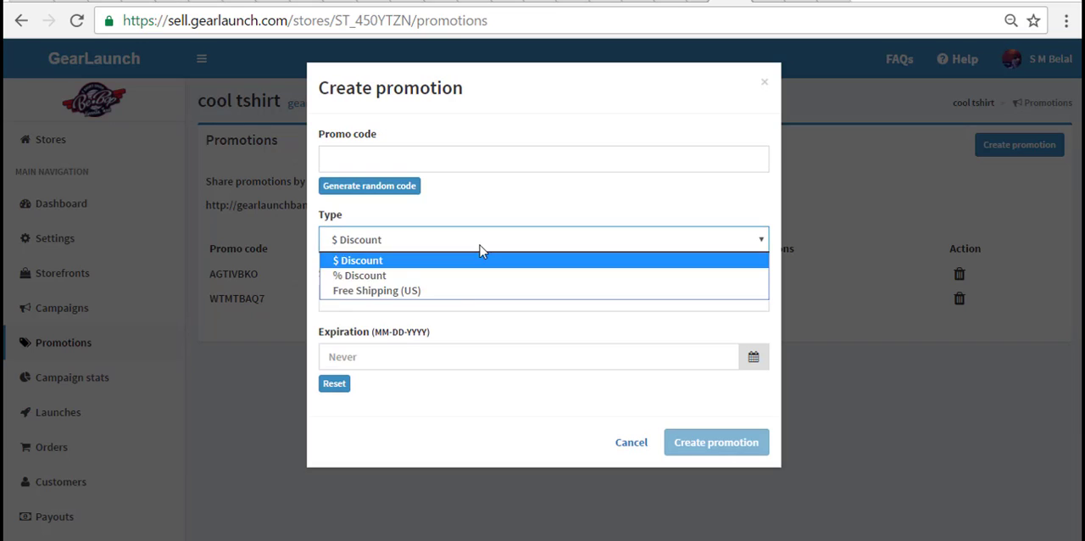
click(464, 293)
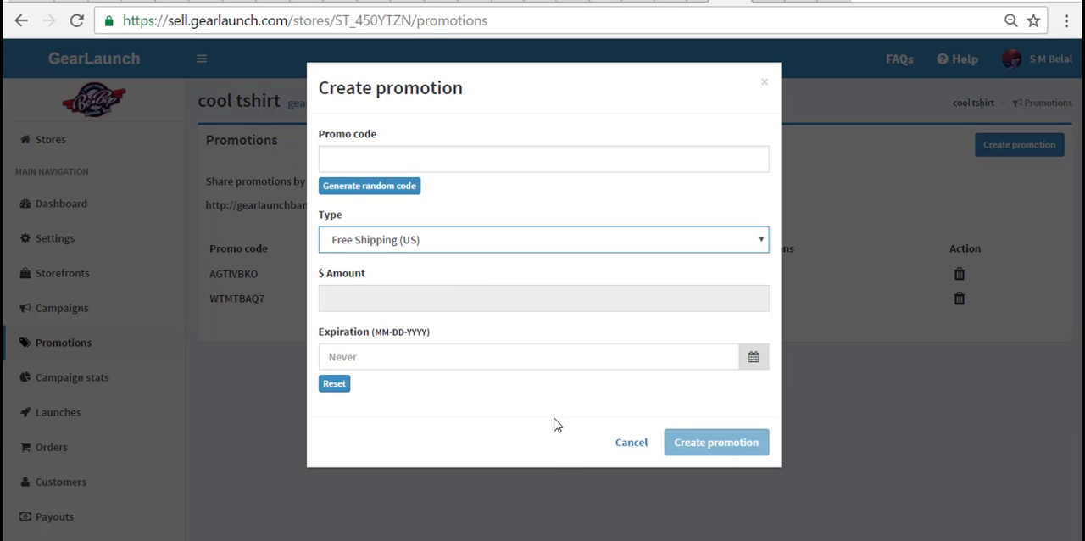
click(497, 300)
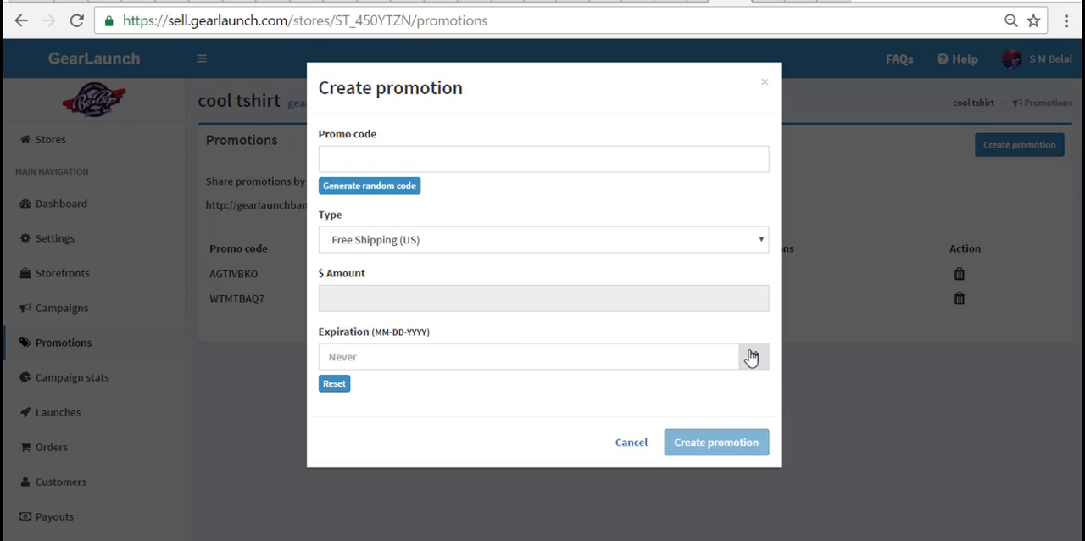
click(393, 187)
click(710, 444)
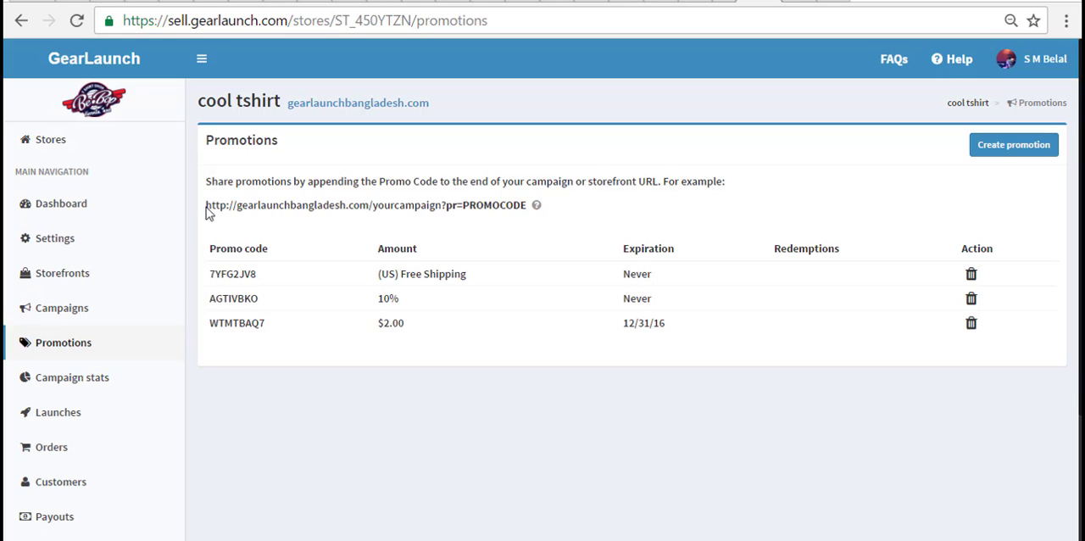
- Copy the example promotion URL from the promotions page and paste it into the address of a new browser tab
drag(206, 206, 375, 196)
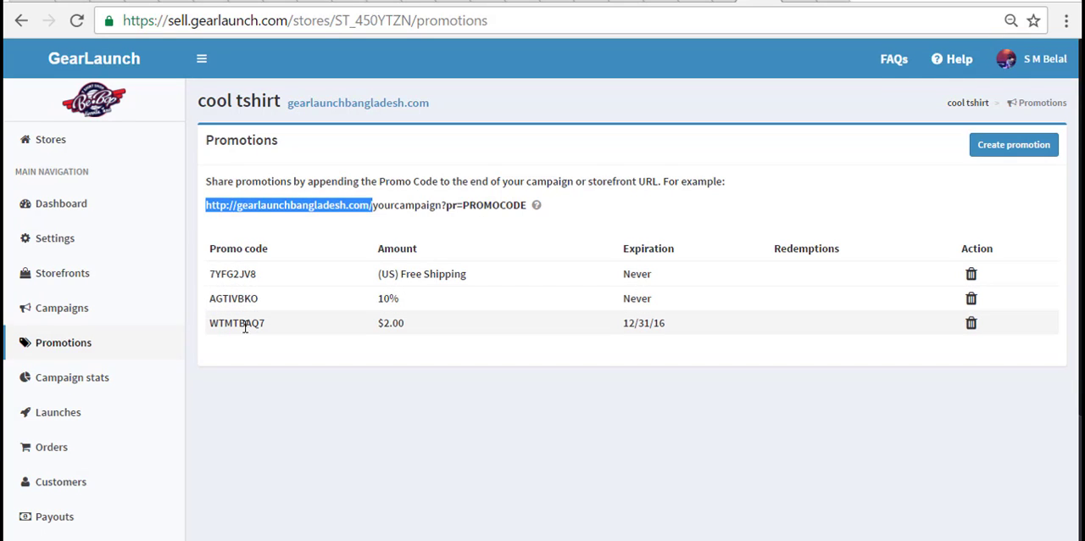
click(242, 227)
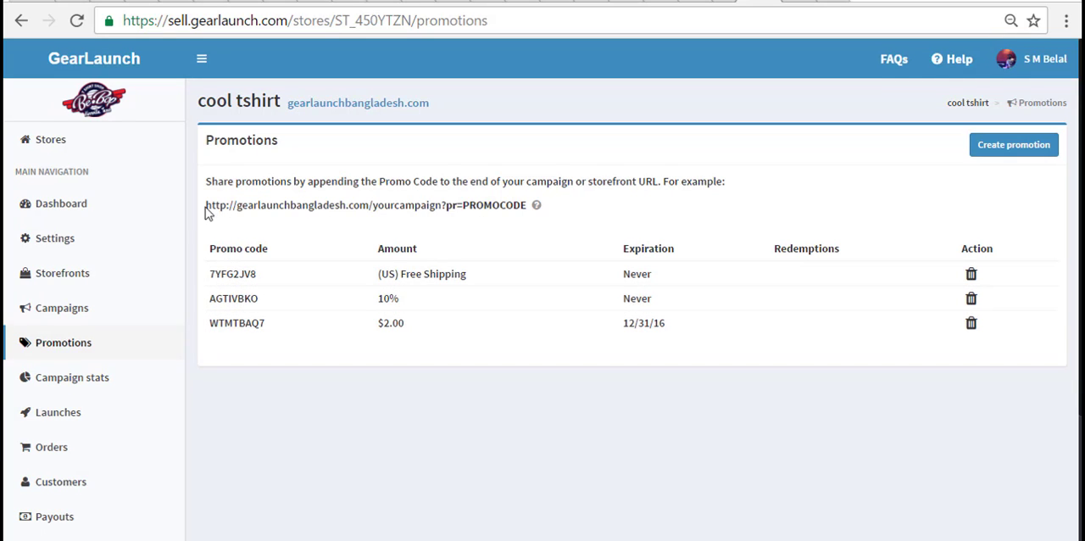
drag(205, 206, 528, 206)
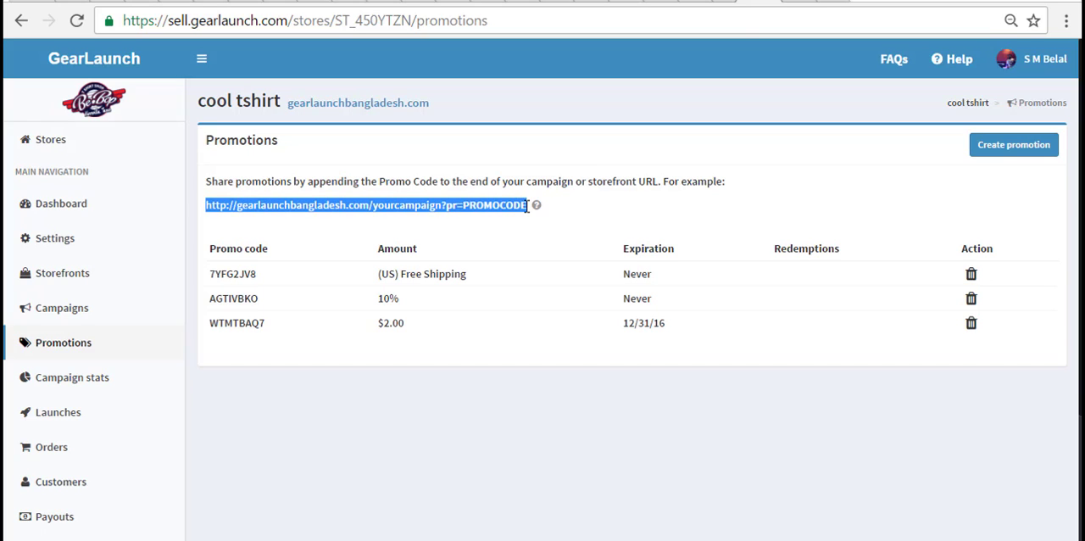
right_click(528, 206)
click(547, 215)
key(ctrl+t)
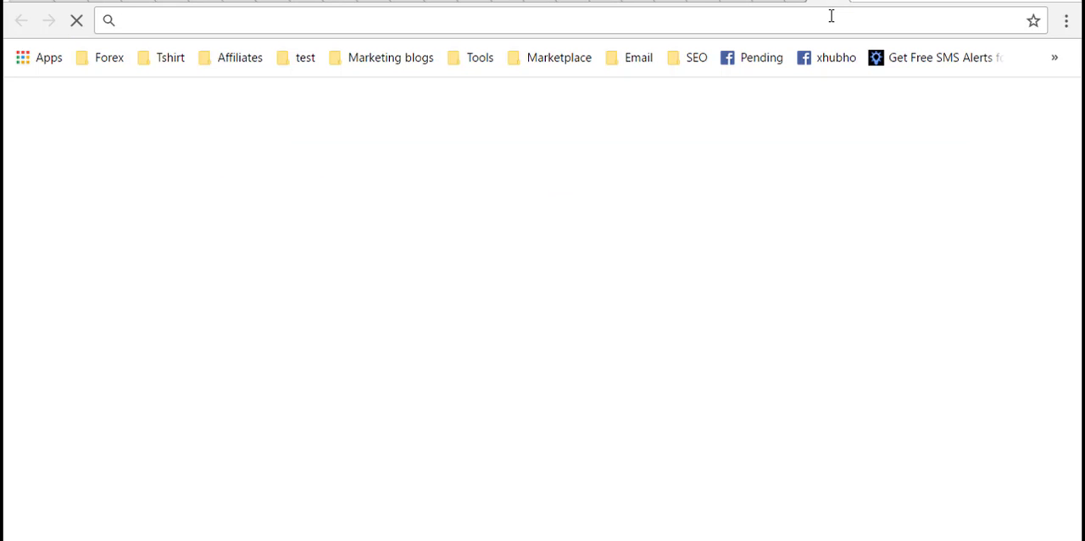
right_click(833, 15)
click(871, 111)
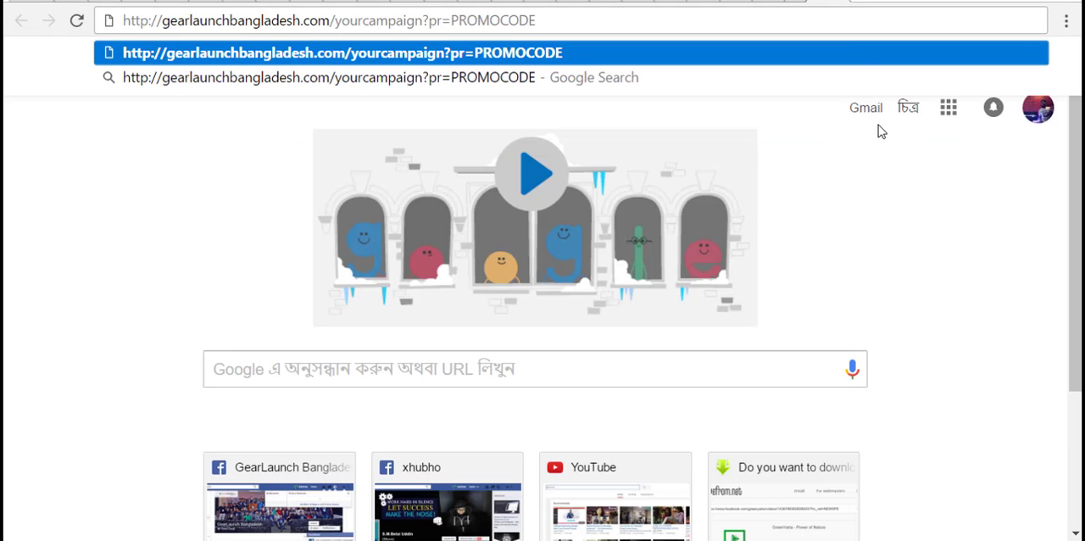
click(865, 157)
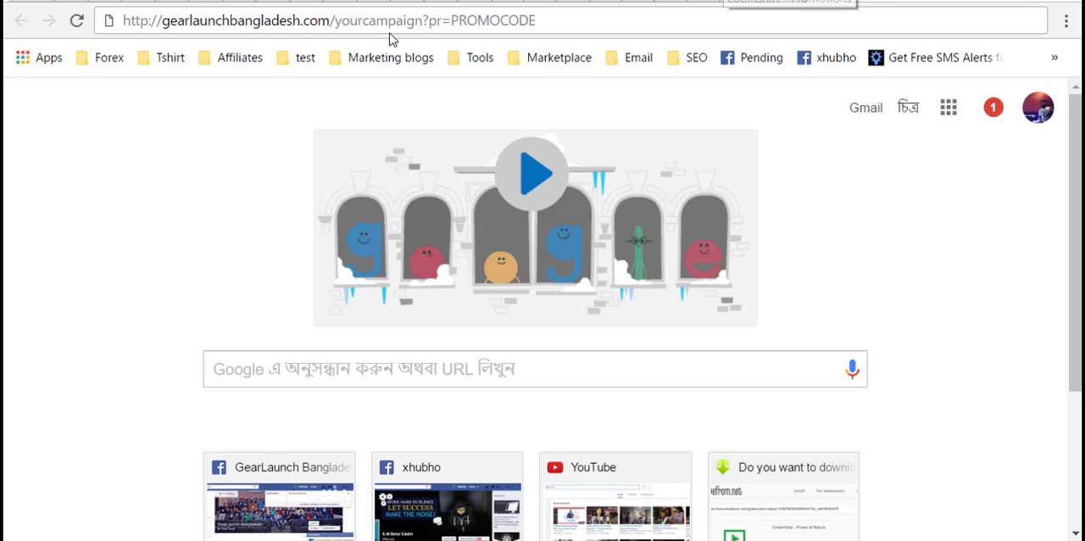
- Replace "yourcampaign" in the pasted promotion URL with "angrydog"
drag(336, 22, 422, 23)
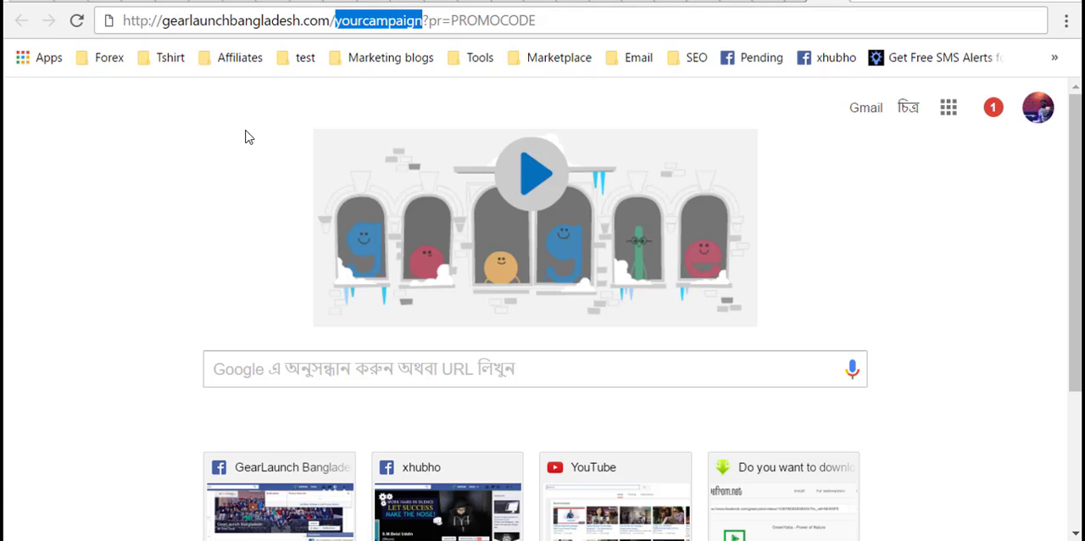
text(angr)
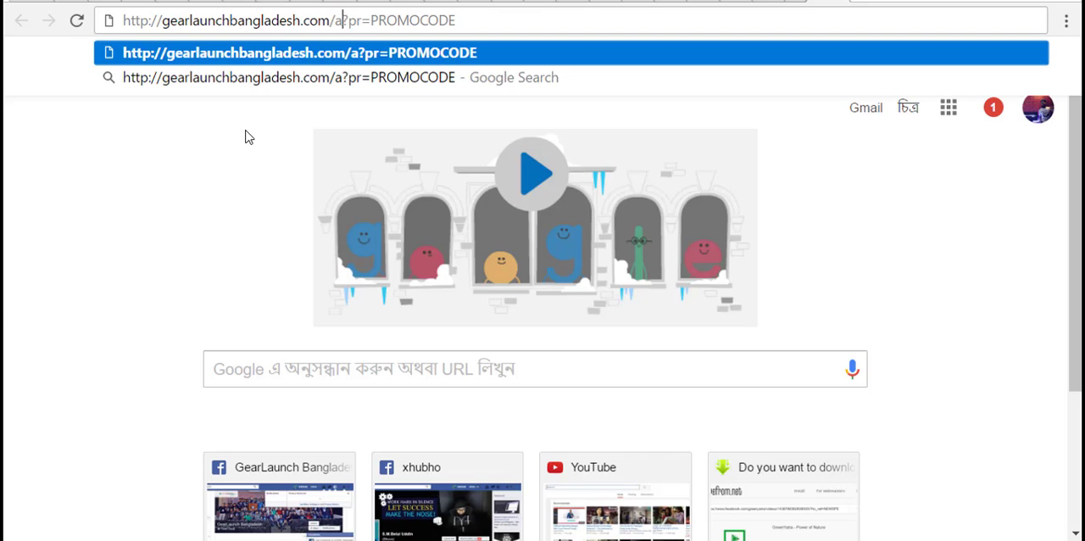
text(ydog)
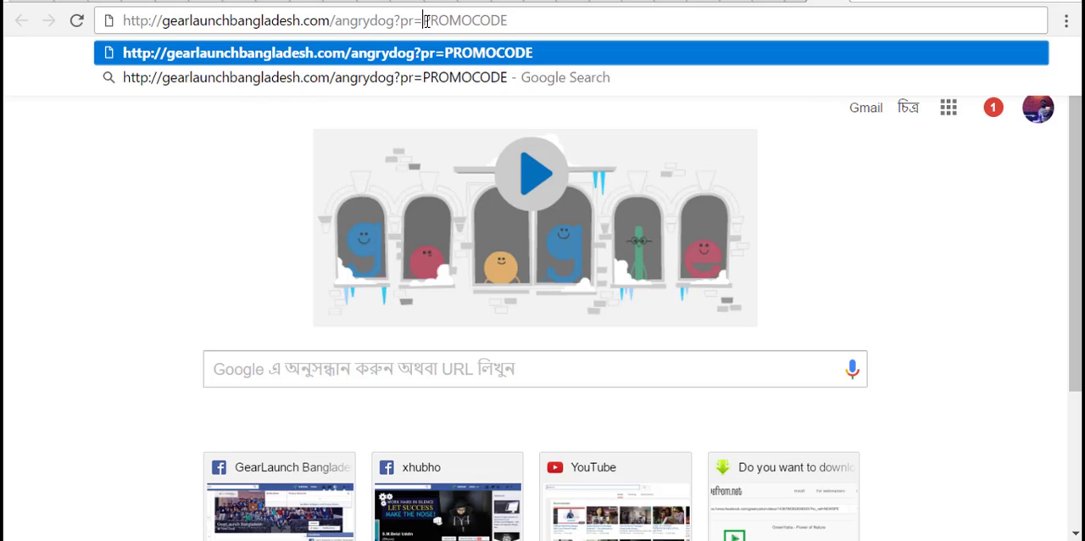
drag(425, 20, 566, 8)
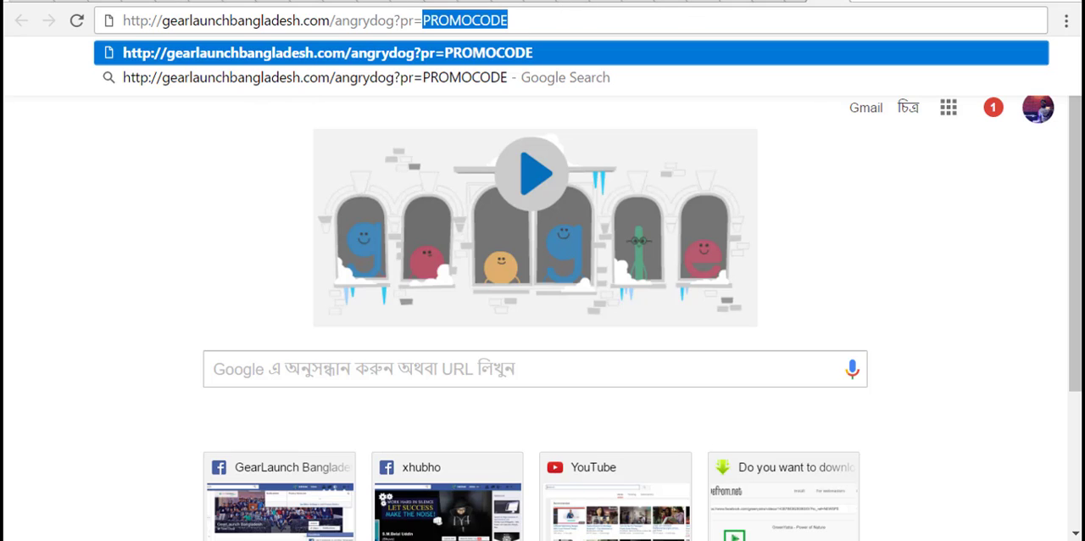
click(729, 1)
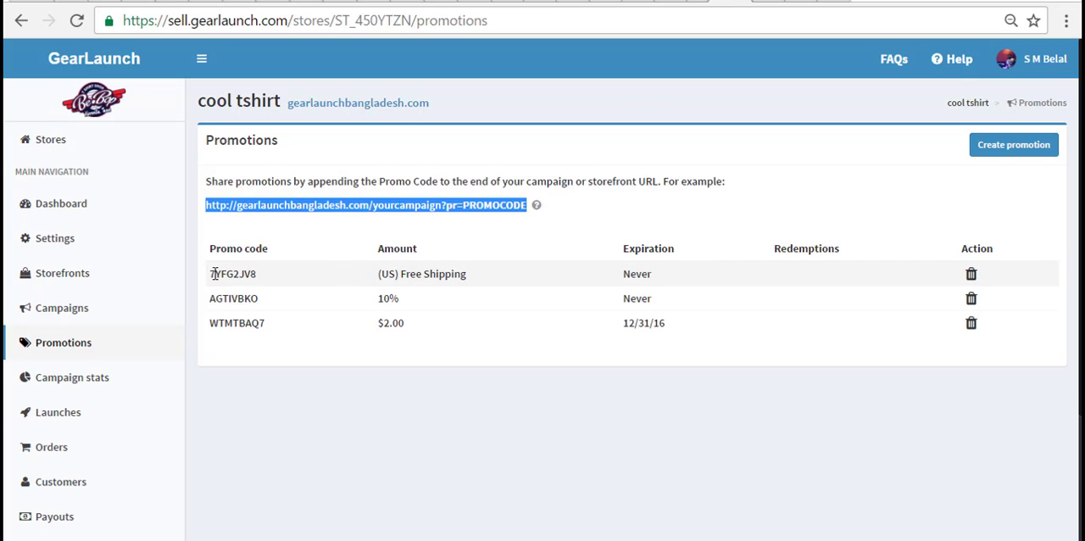
drag(209, 273, 256, 273)
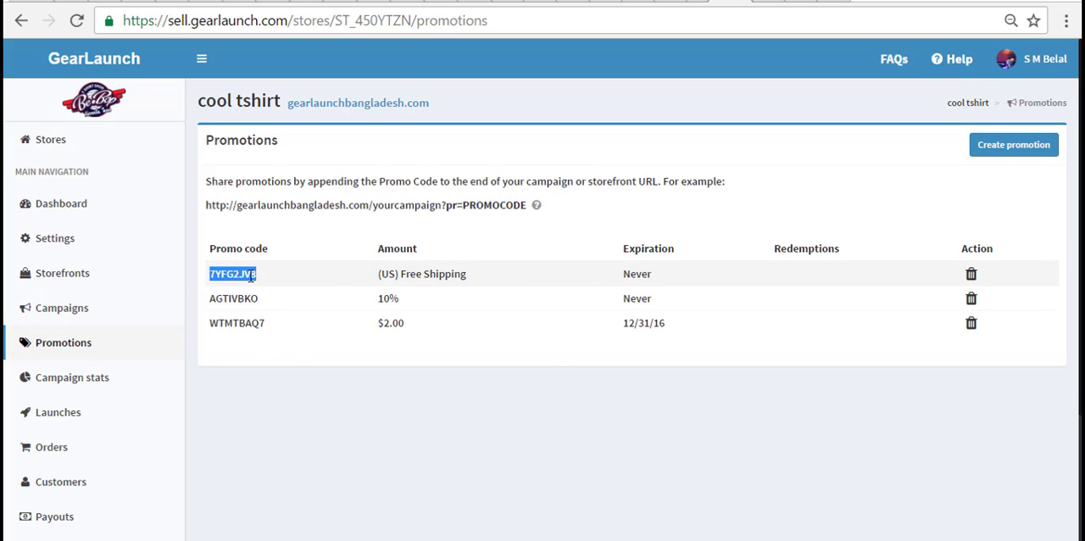
right_click(256, 274)
click(291, 289)
- Replace PROMOCODE in the angrydog campaign URL with the copied code 7YFG2JV8 and load the page
click(717, 7)
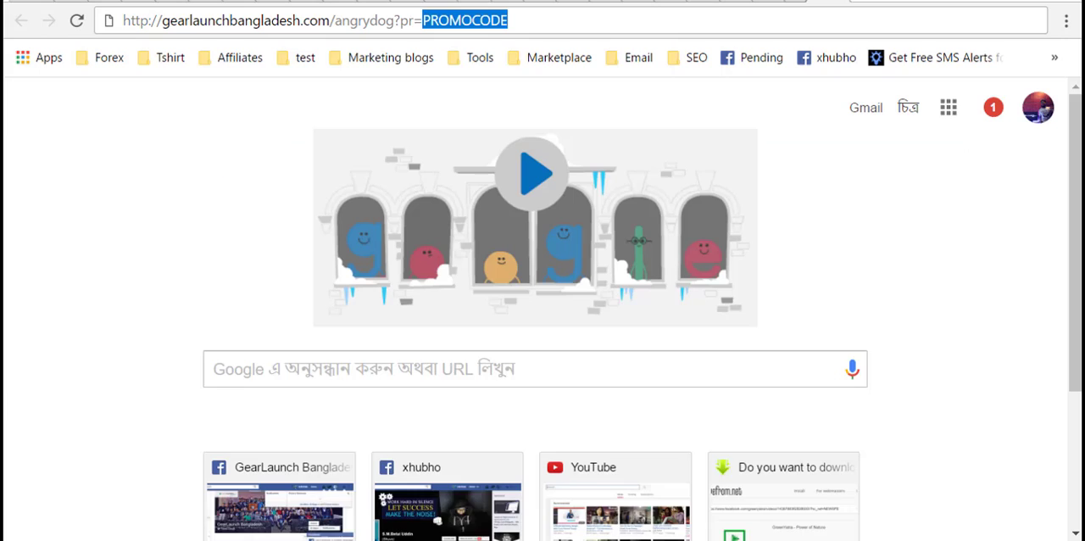
right_click(541, 22)
click(517, 26)
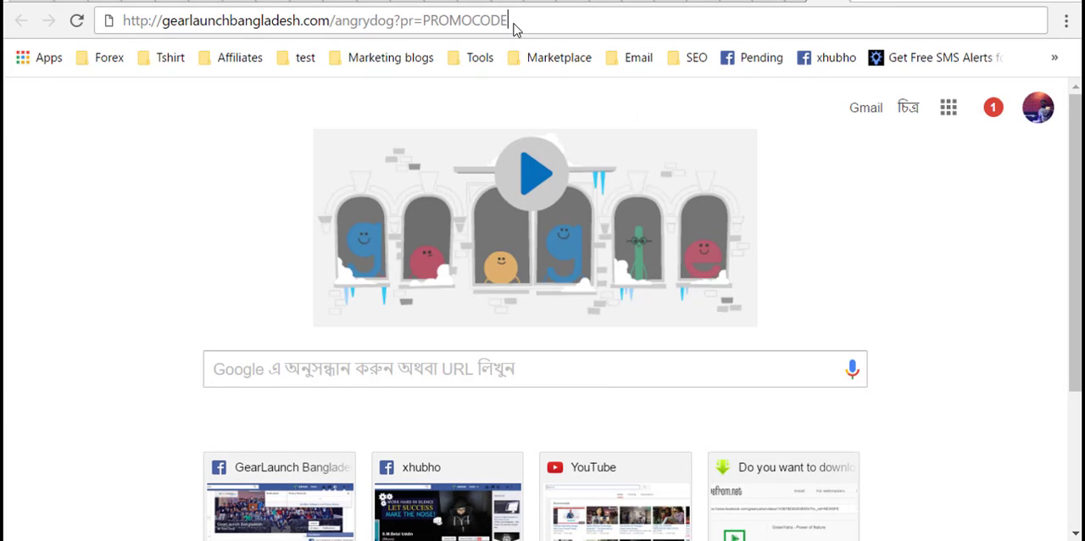
double_click(507, 24)
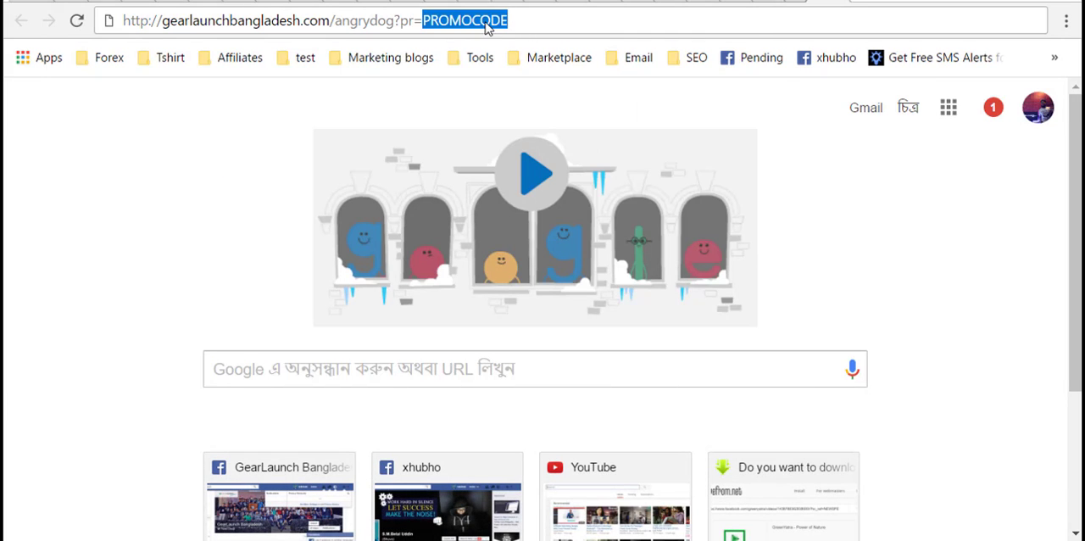
key(BackSpace)
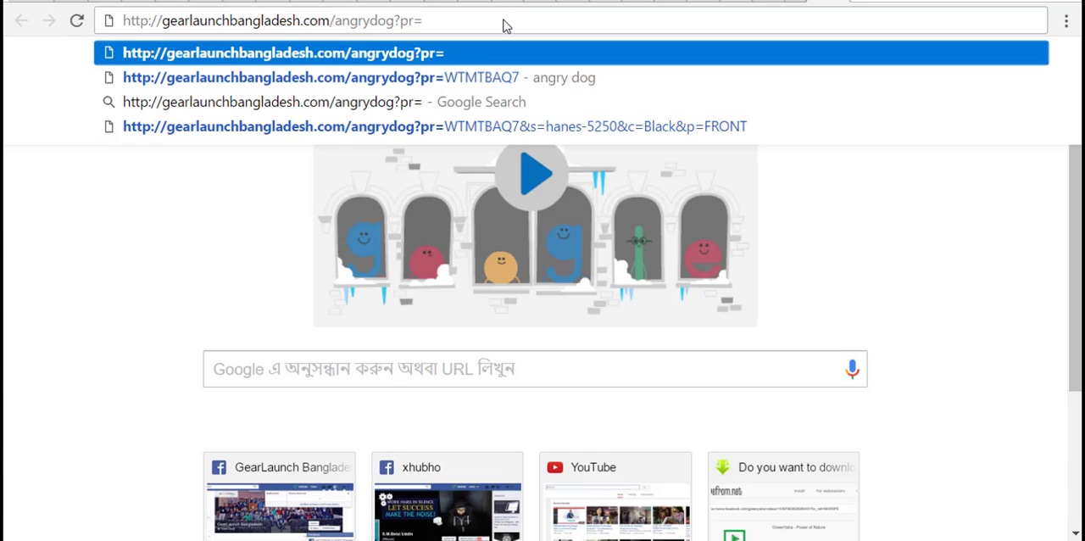
right_click(503, 21)
click(560, 117)
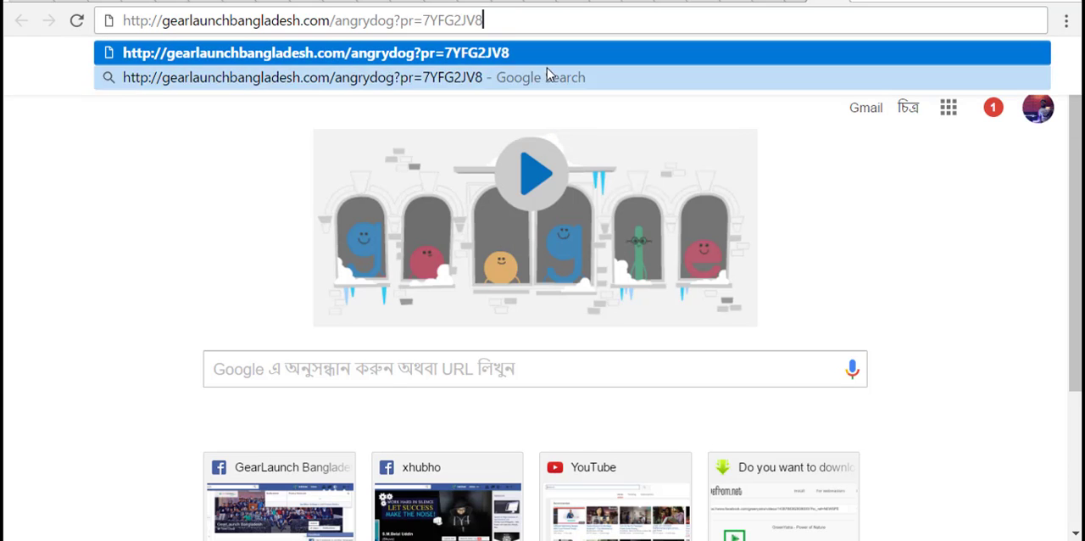
triple_click(520, 22)
double_click(521, 21)
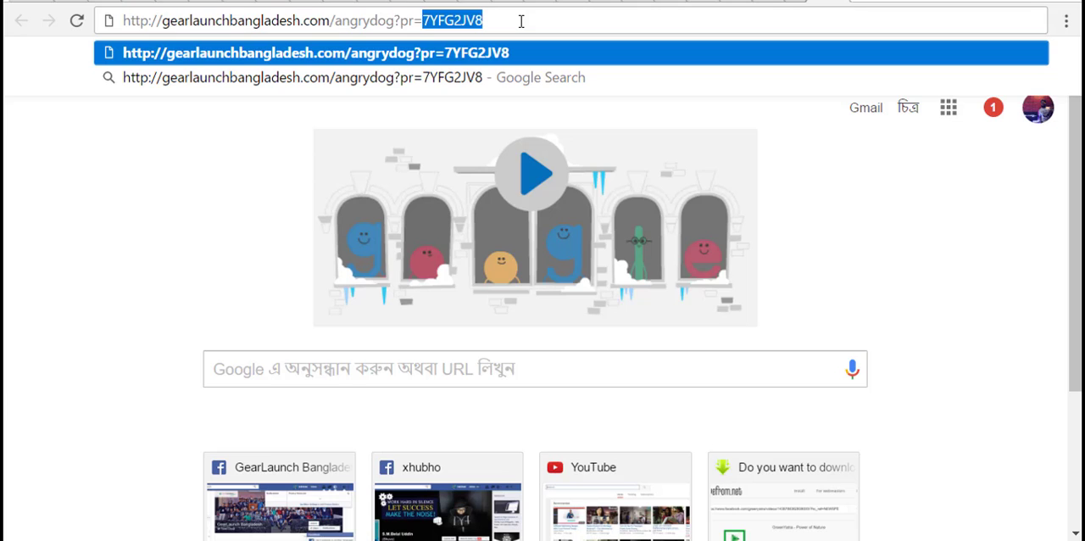
click(521, 21)
key(Return)
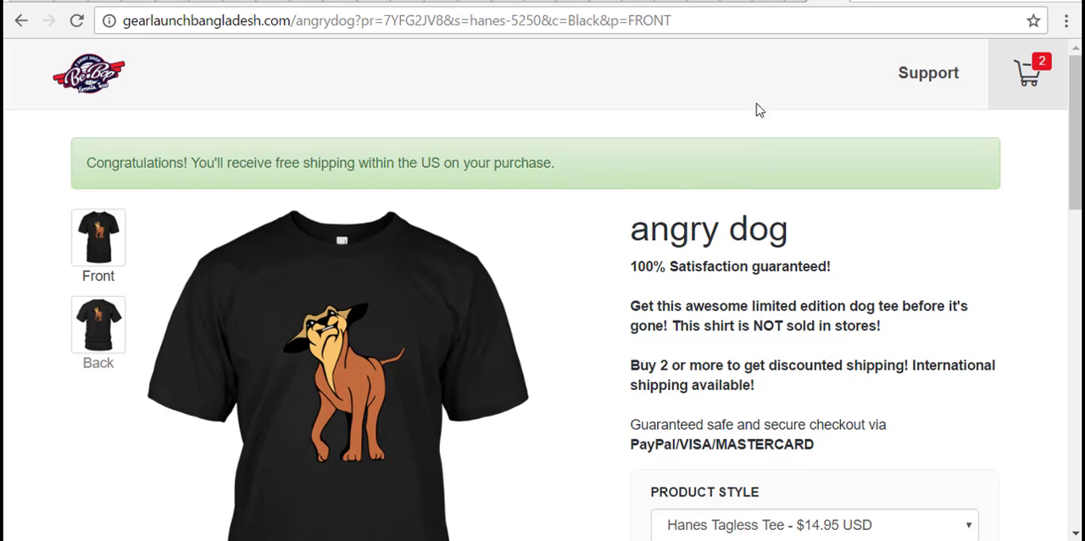
- Return to the promotions list and copy the promo code AGTIVBKO of the 10% discount
click(730, 1)
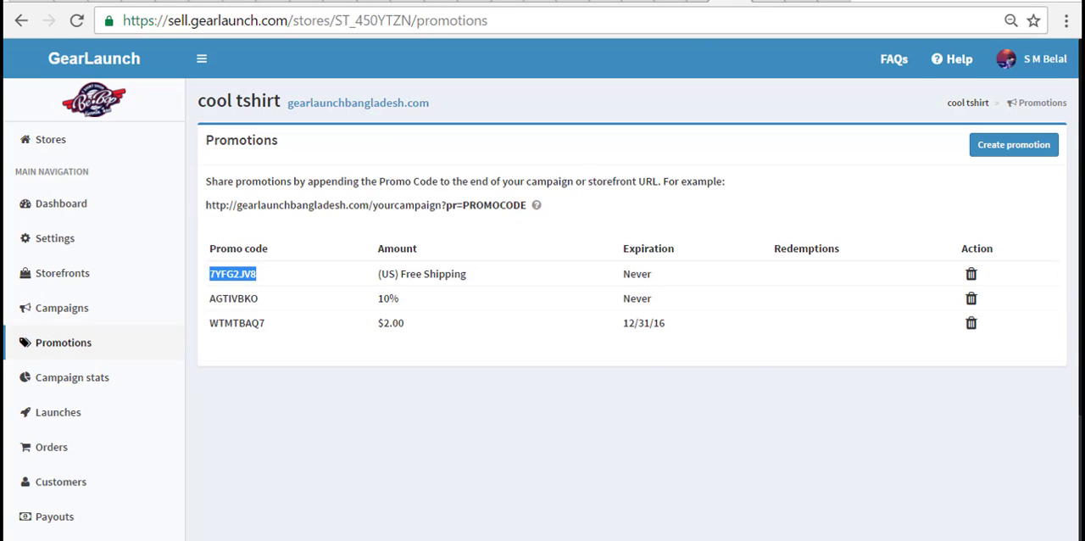
click(827, 2)
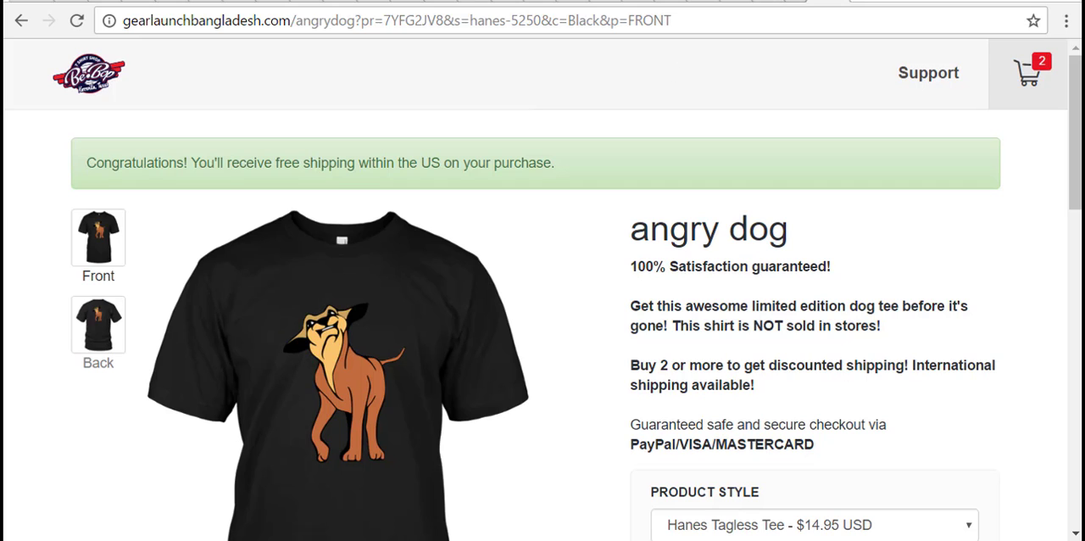
click(731, 2)
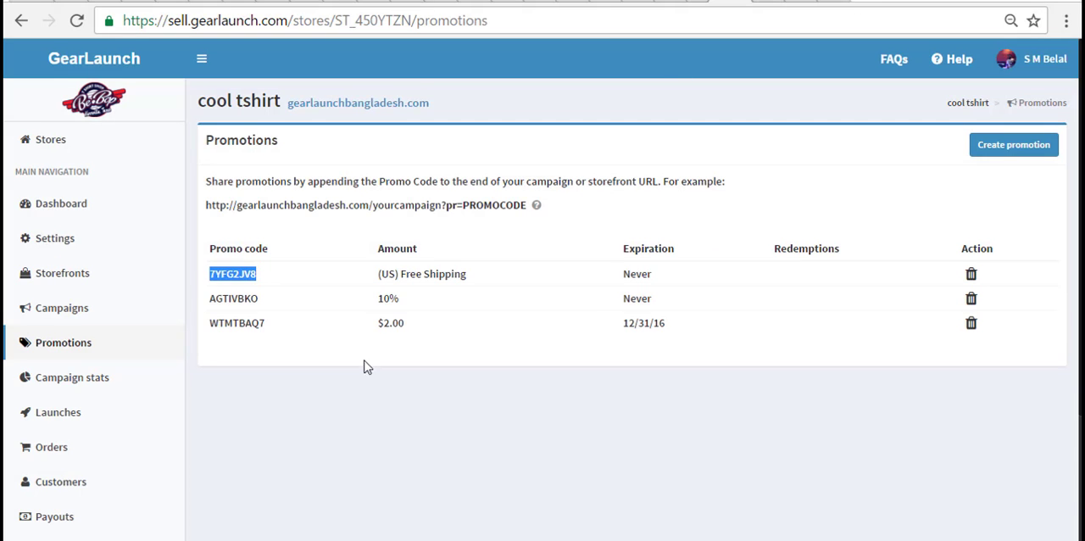
click(352, 373)
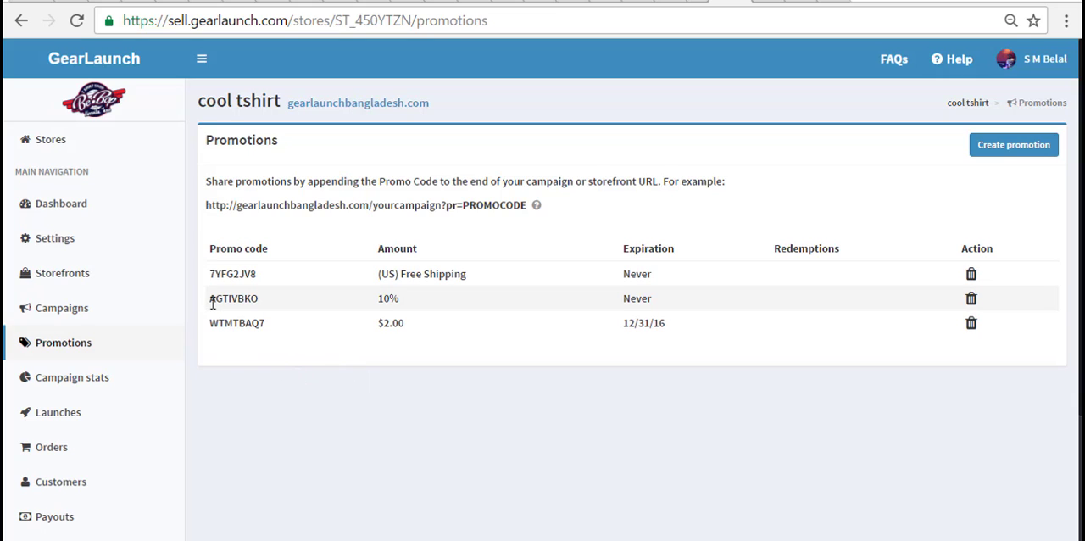
drag(211, 304, 258, 299)
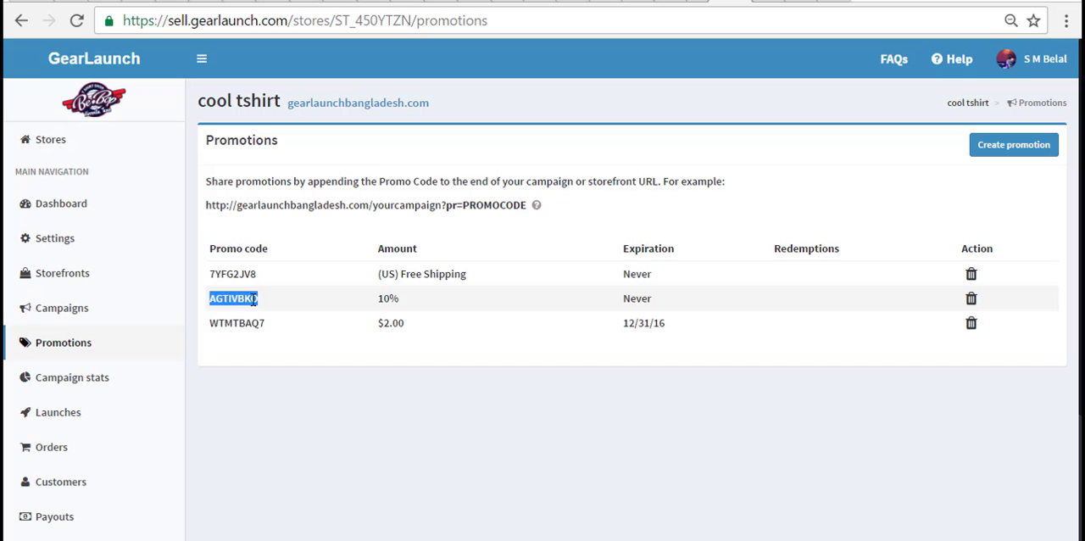
right_click(255, 299)
click(293, 310)
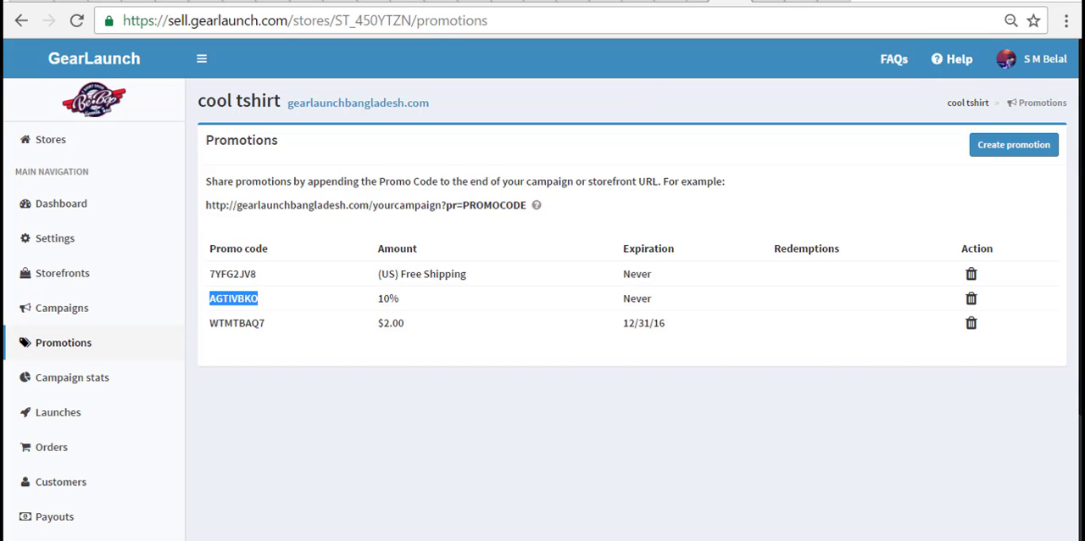
- Replace the free-shipping code in the angry dog campaign URL with AGTIVBKO and load the page
click(823, 2)
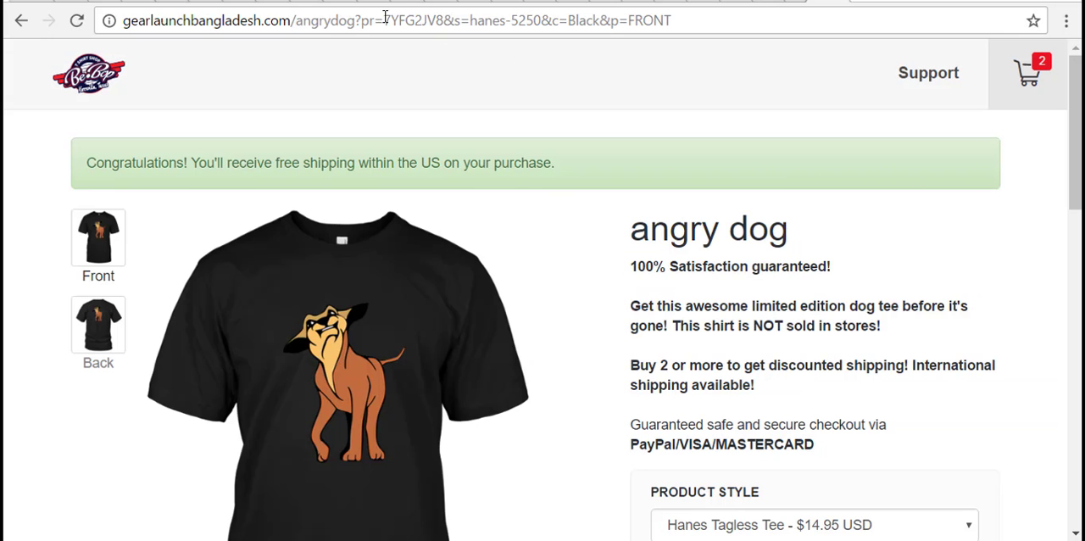
drag(384, 16, 445, 28)
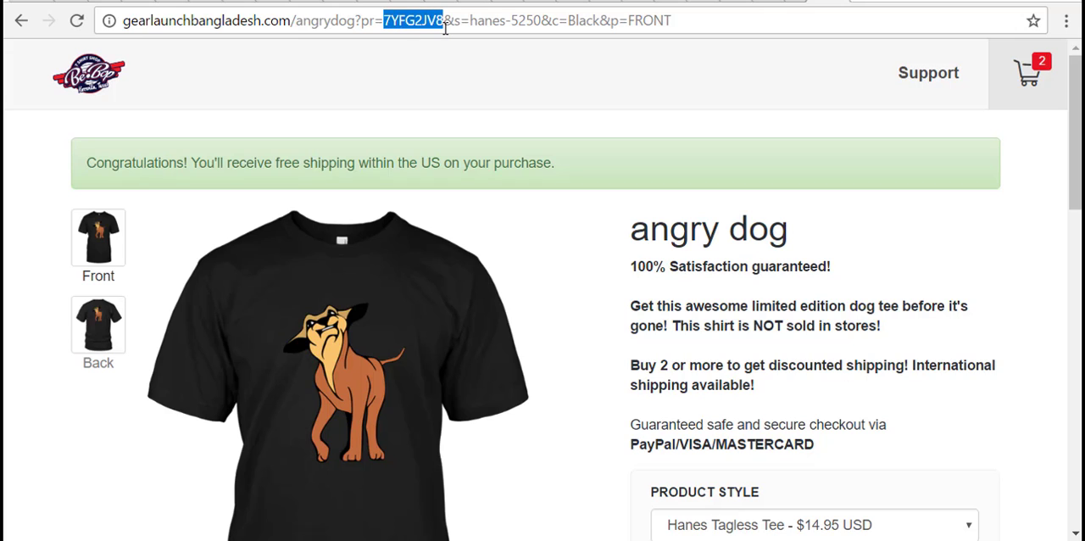
right_click(438, 26)
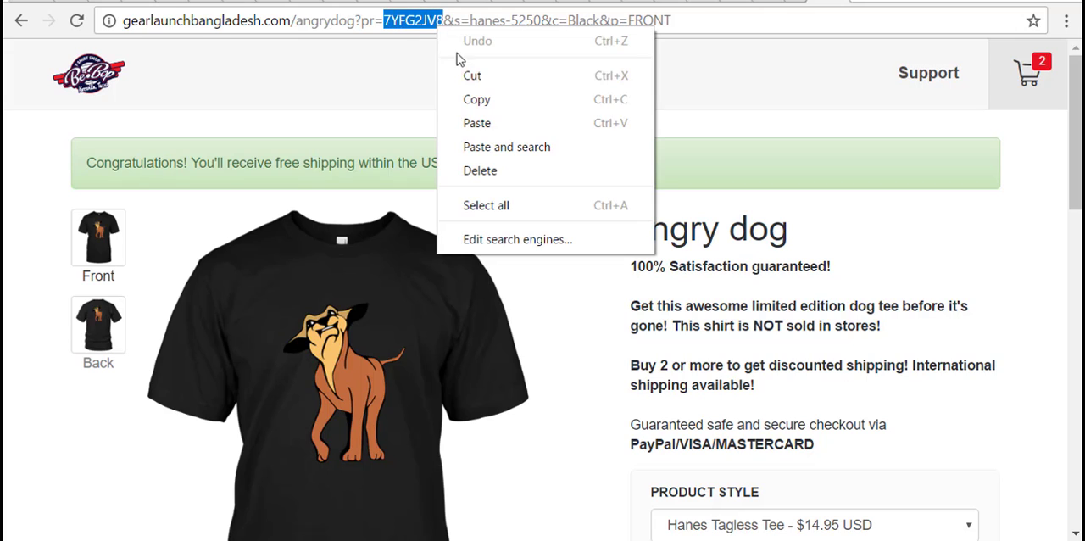
click(477, 123)
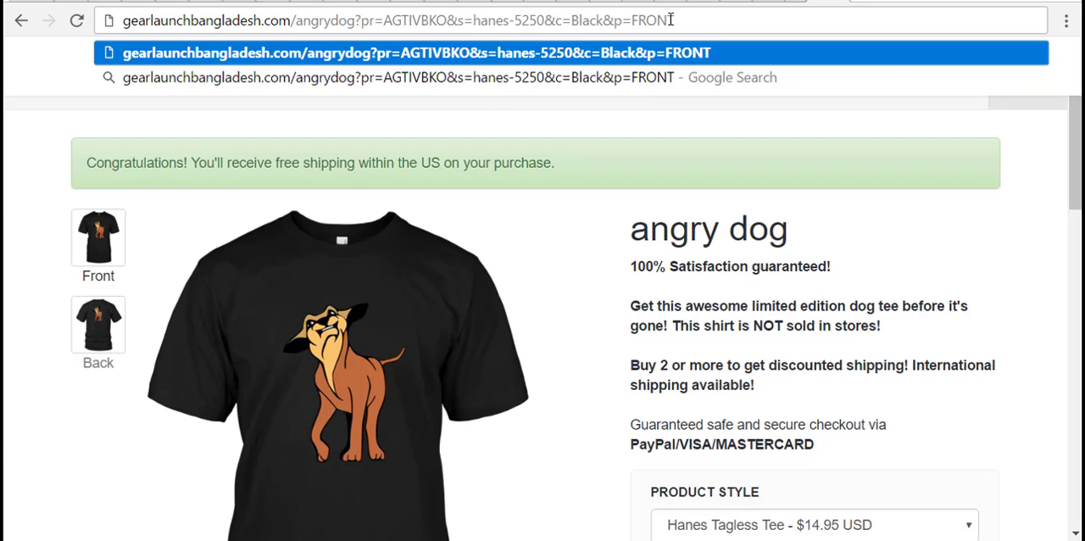
click(699, 19)
key(Return)
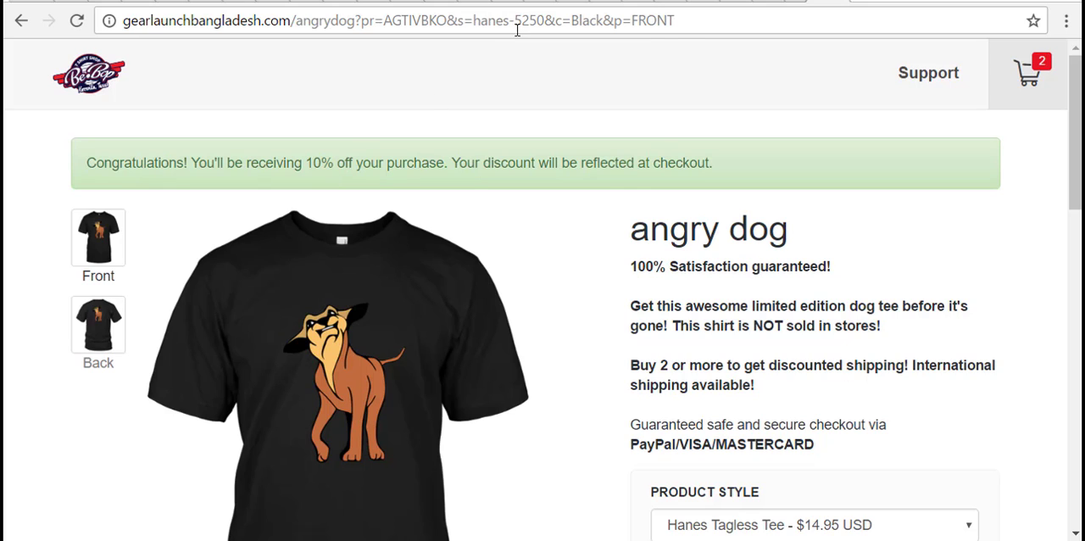
- Copy the complete angry dog campaign URL containing the 10% promo code
triple_click(679, 22)
right_click(679, 22)
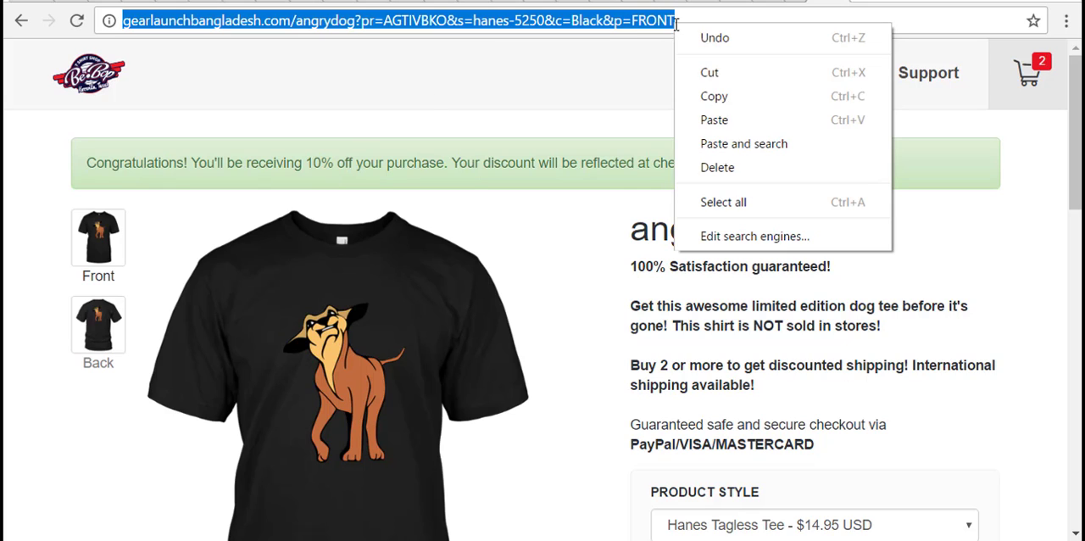
click(722, 97)
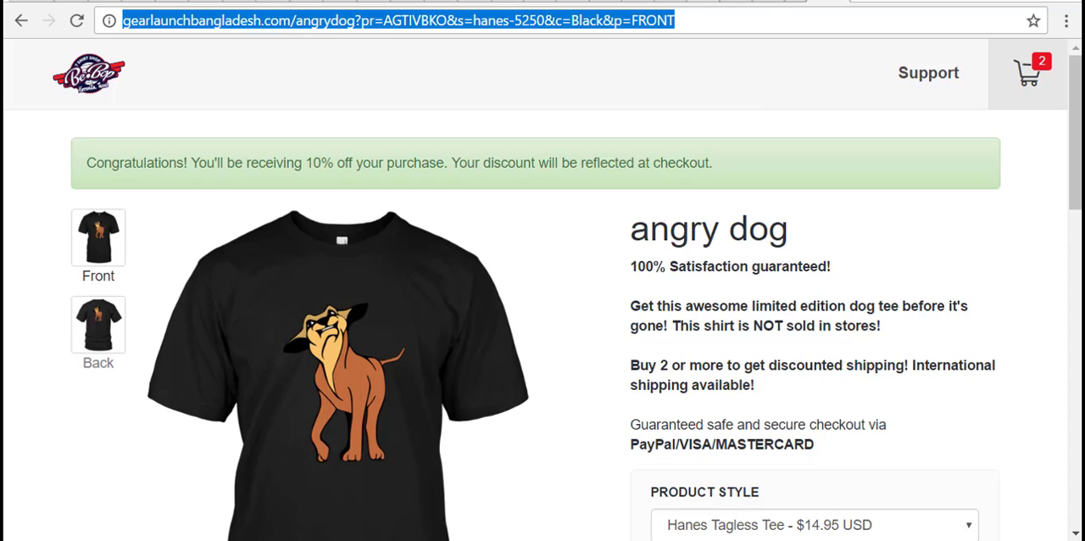
click(730, 1)
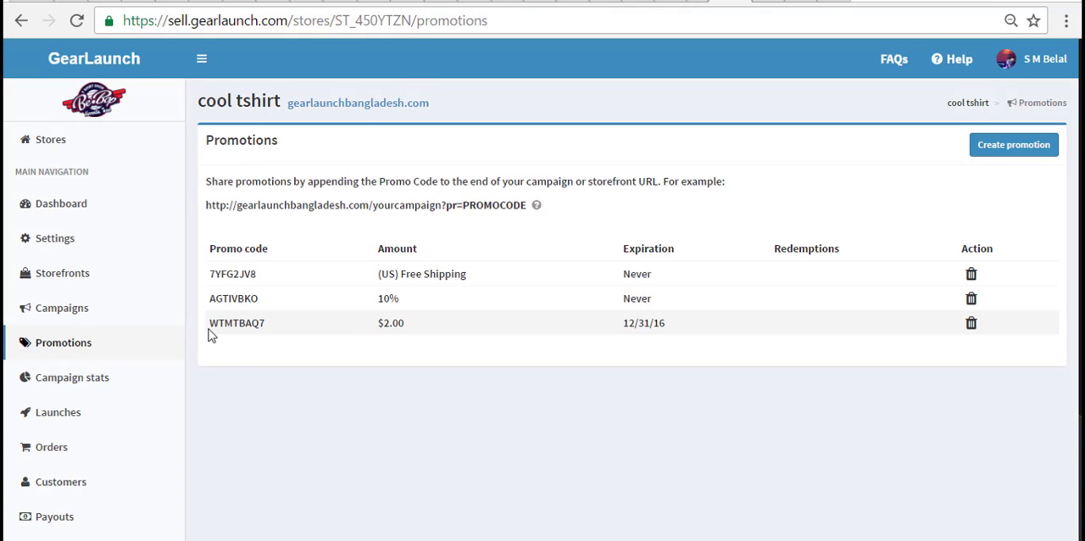
drag(212, 326, 260, 320)
click(239, 348)
right_click(258, 321)
click(292, 337)
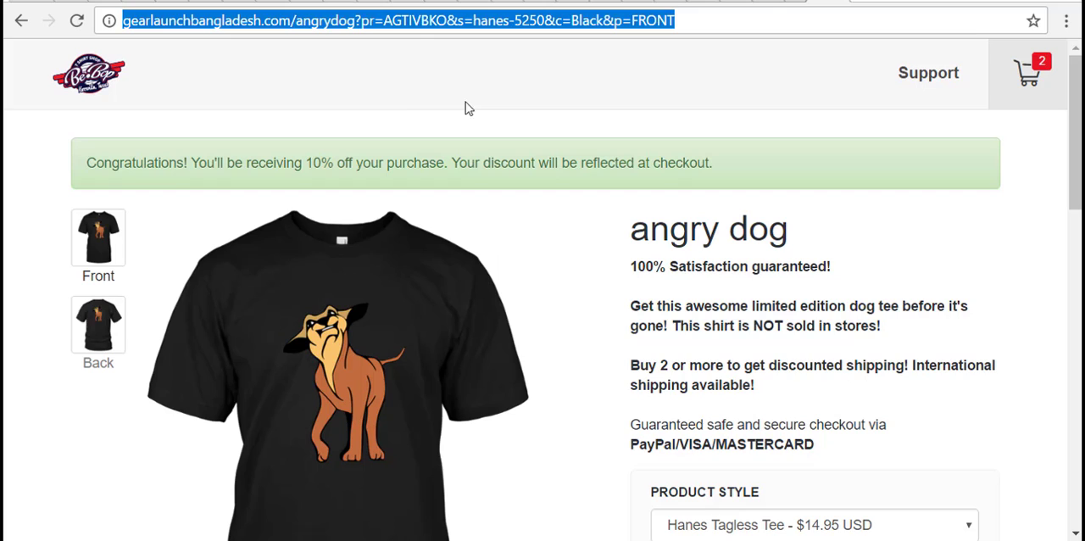
- Replace everything after "pr=" in the angry dog campaign URL with WTMTBAQ7 and load the page
click(386, 22)
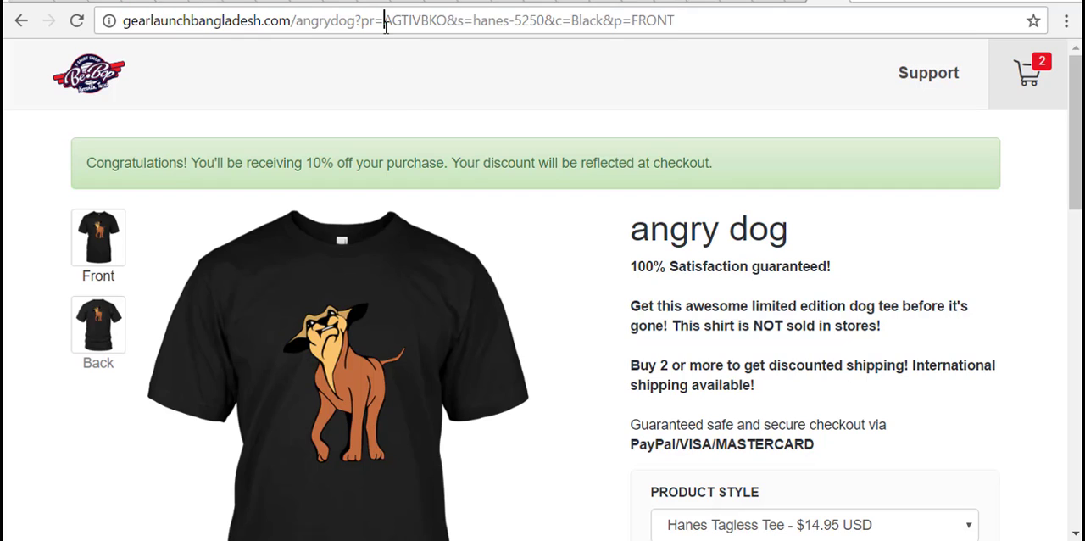
drag(383, 24, 780, 27)
right_click(780, 25)
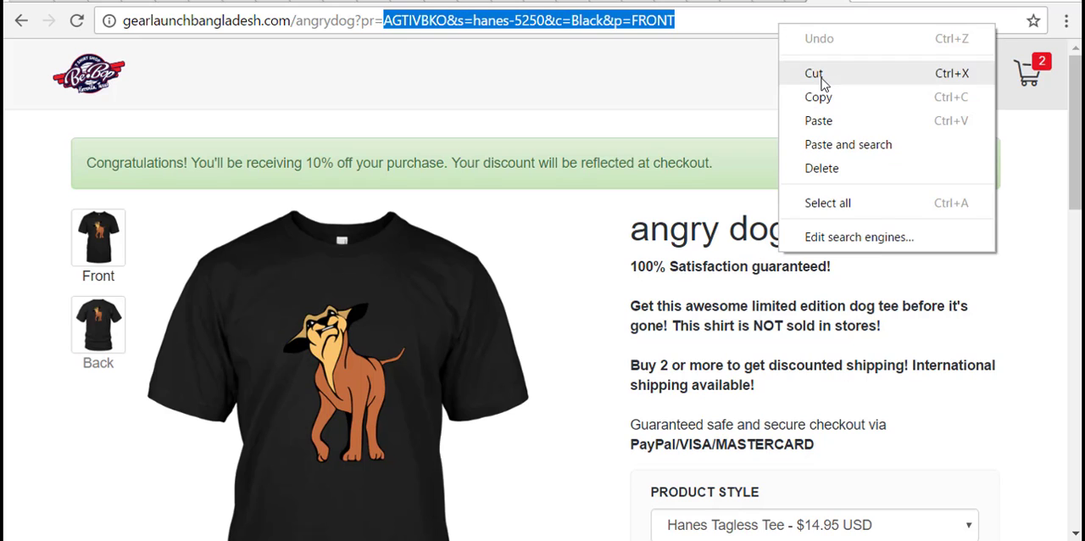
click(819, 121)
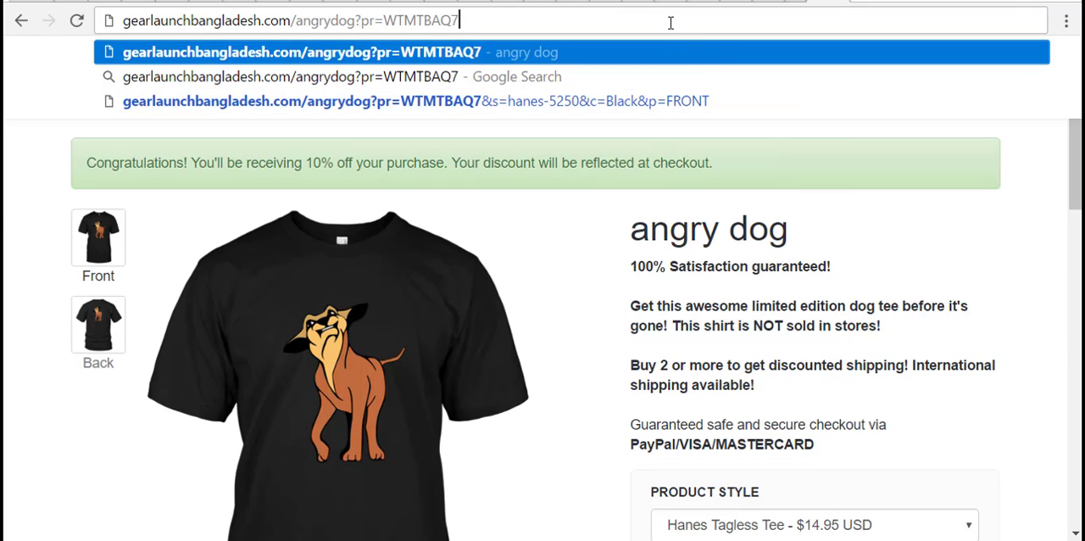
key(Return)
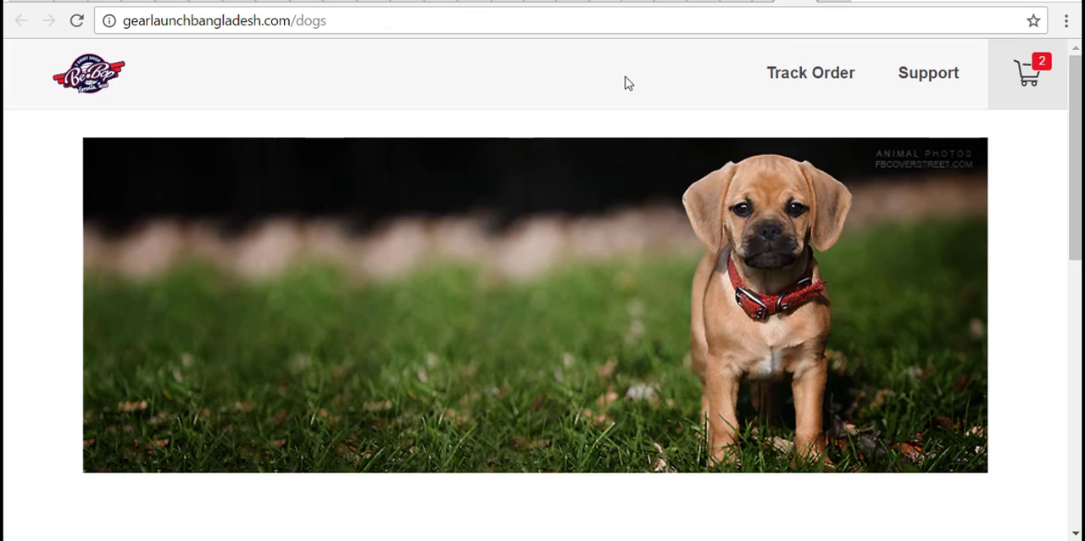
- Copy the "?pr=" parameter from the example promotion URL on the promotions page
click(435, 26)
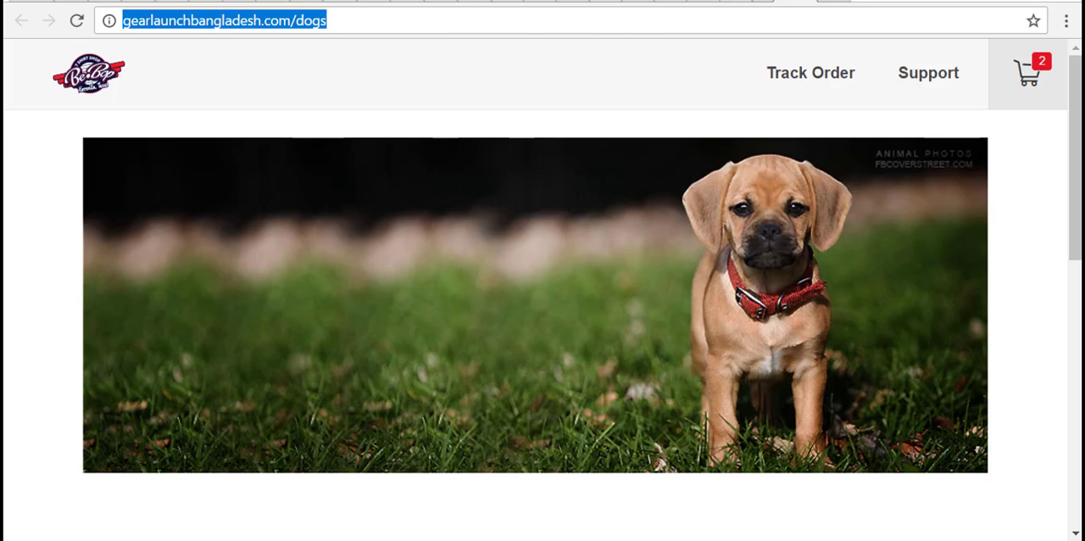
click(730, 2)
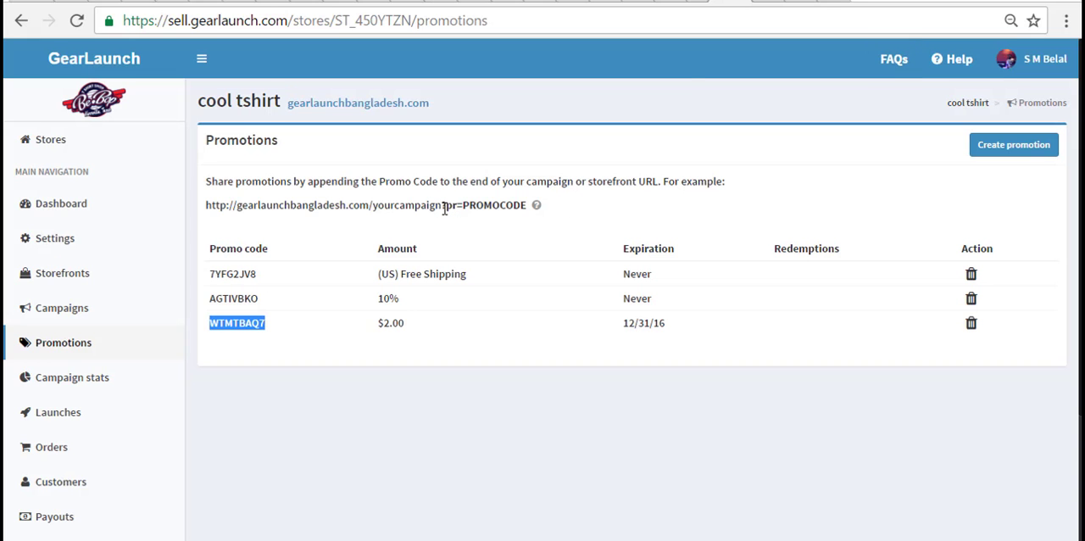
drag(444, 208, 531, 205)
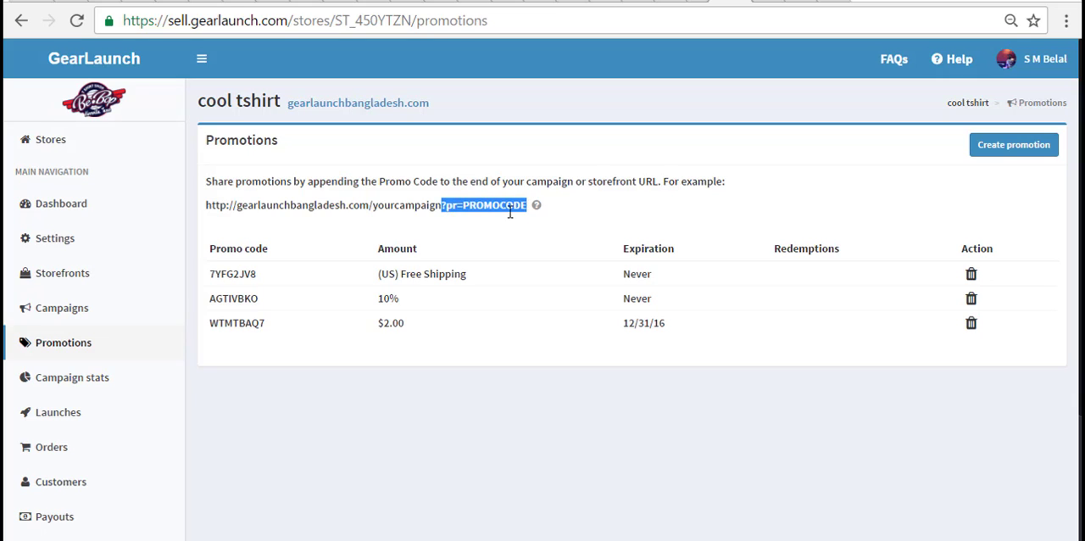
click(448, 230)
drag(442, 207, 460, 209)
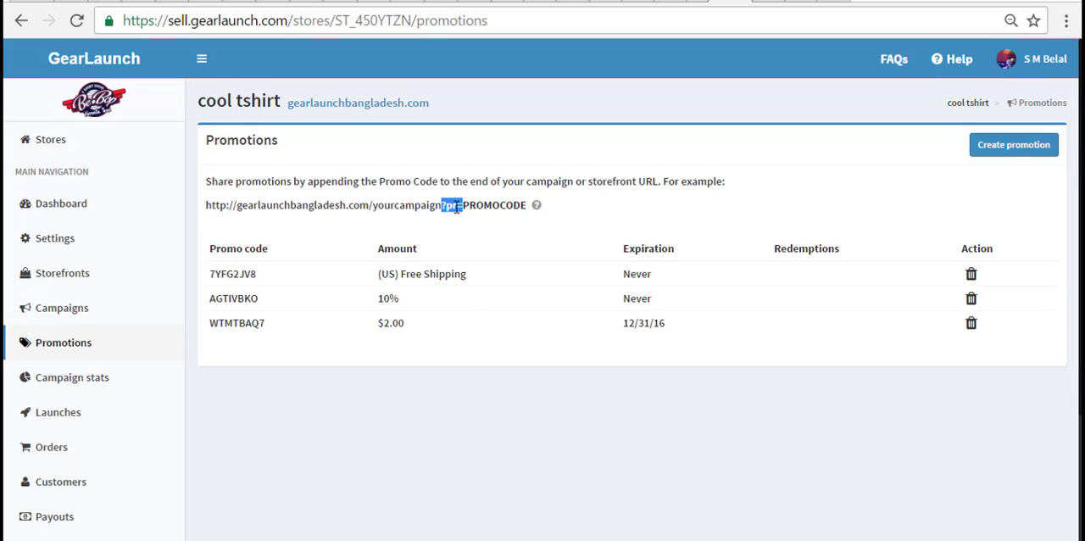
right_click(455, 204)
click(482, 222)
- Append the copied "?pr=" parameter to the end of the dogs storefront URL, gearlaunchbangladesh.com/dogs
click(794, 1)
click(556, 27)
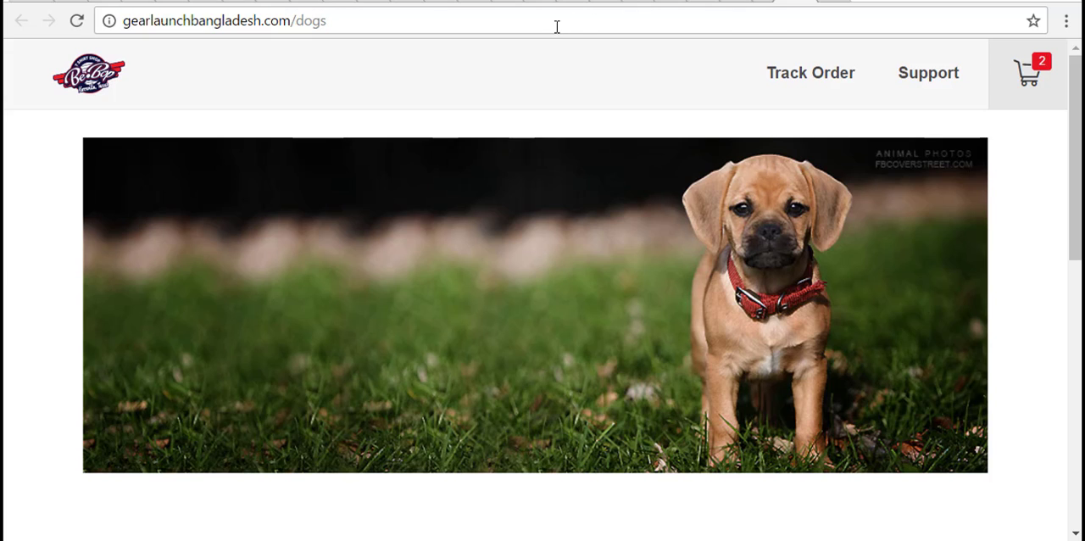
right_click(556, 27)
click(613, 121)
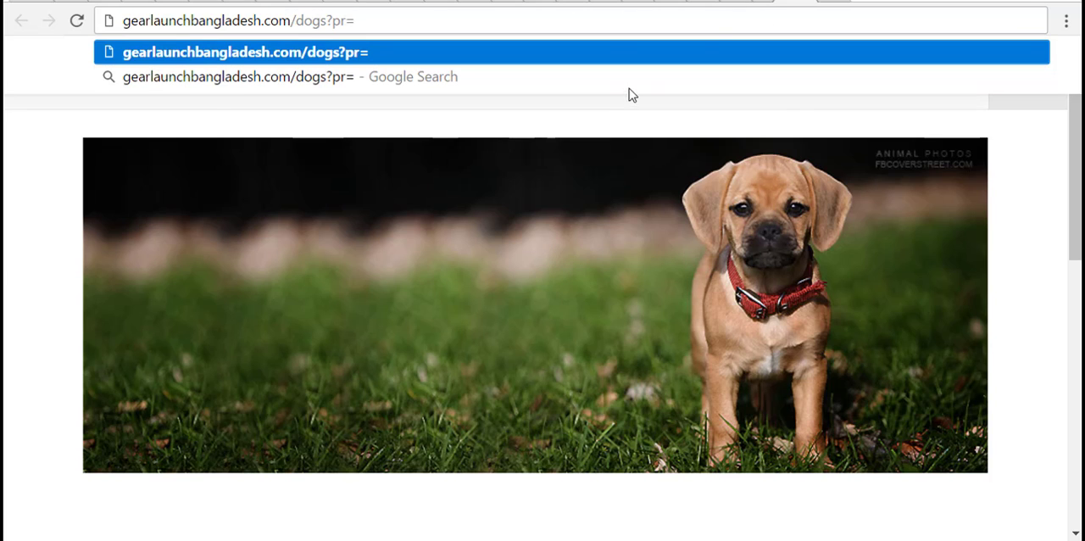
key(Return)
click(723, 1)
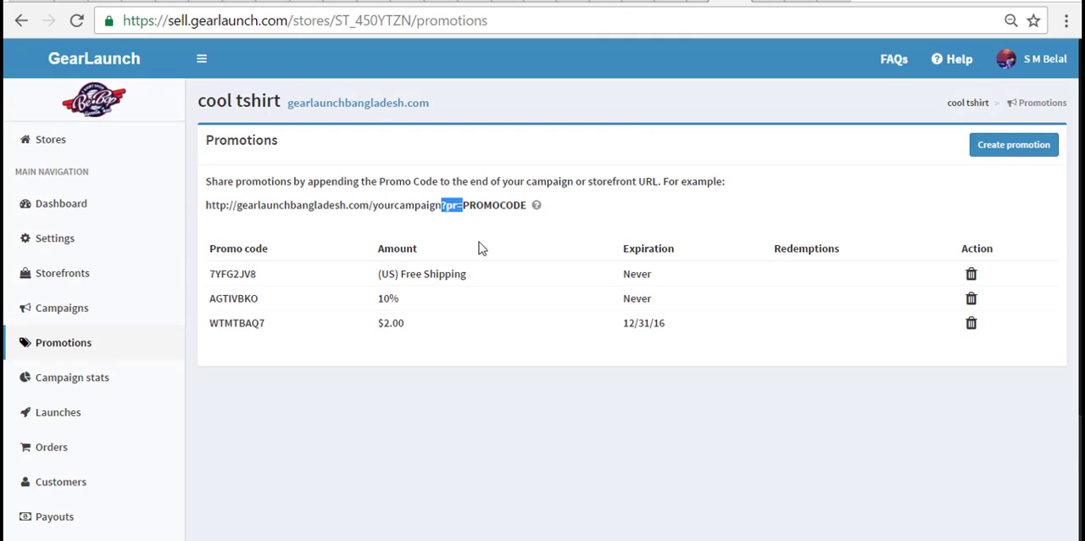
click(479, 243)
drag(213, 323, 273, 323)
right_click(251, 322)
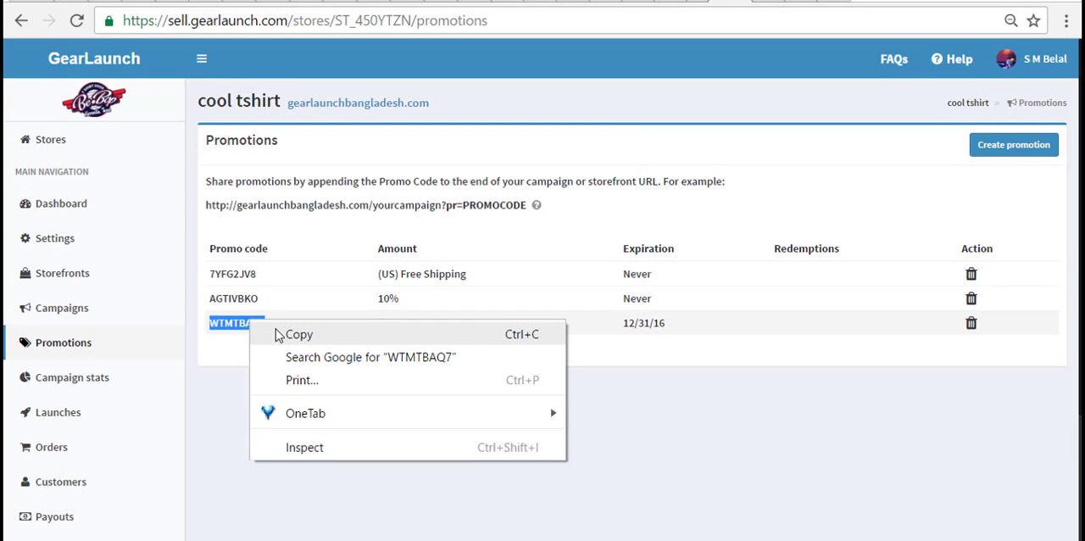
click(298, 334)
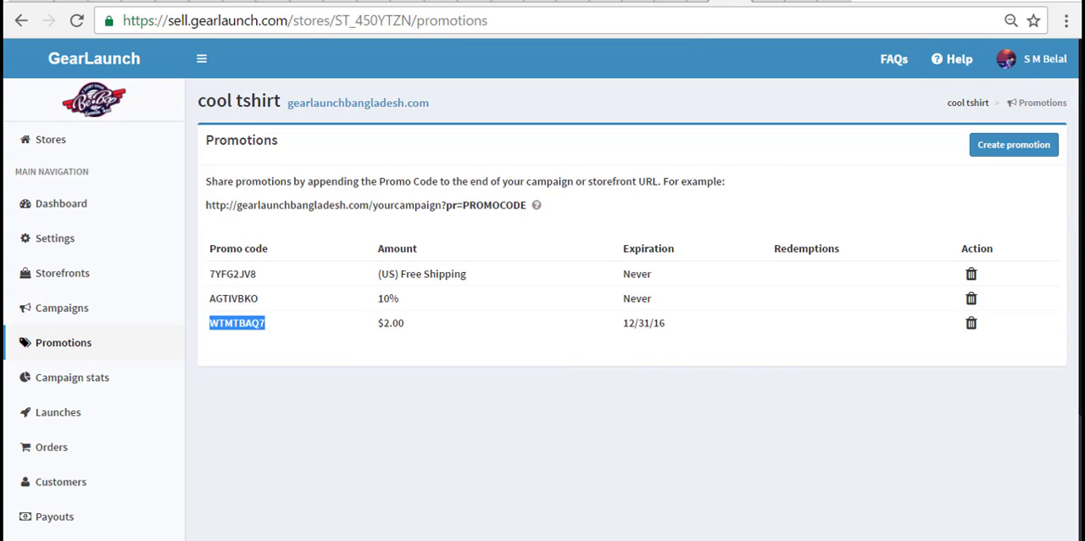
- Append the copied promo code WTMTBAQ7 after "?pr=" in the dogs storefront URL and load the page
click(789, 3)
click(695, 4)
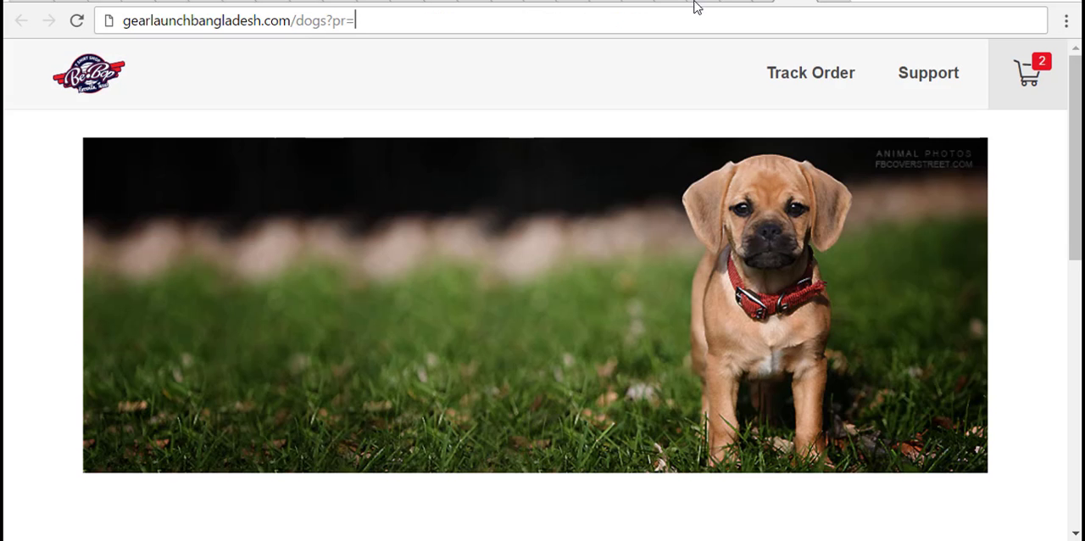
right_click(512, 21)
click(551, 119)
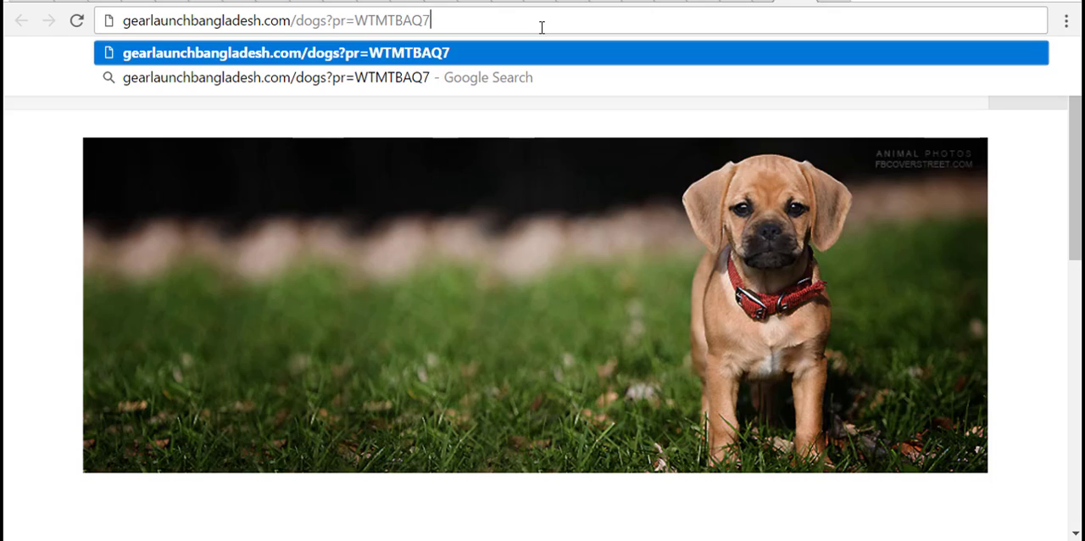
key(Return)
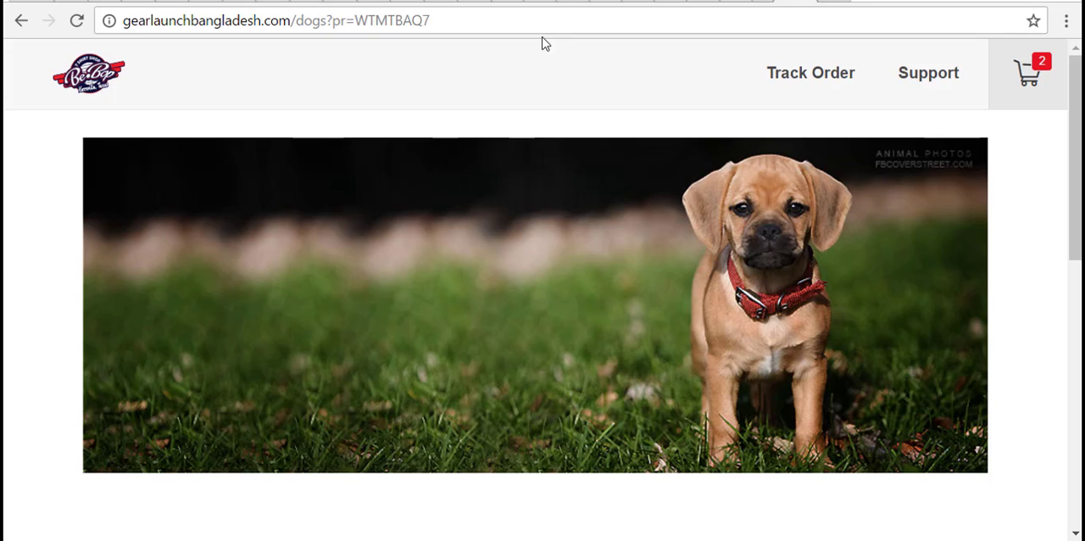
- Open the angry dog shirt from the dogs storefront and check its campaign page for the promotion
scroll(559, 150, down, 6)
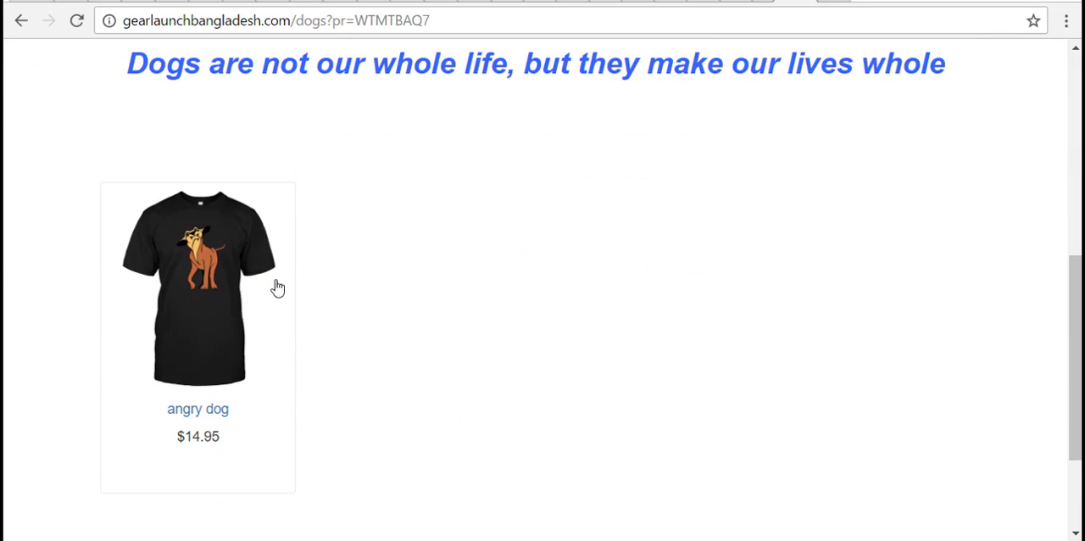
click(215, 317)
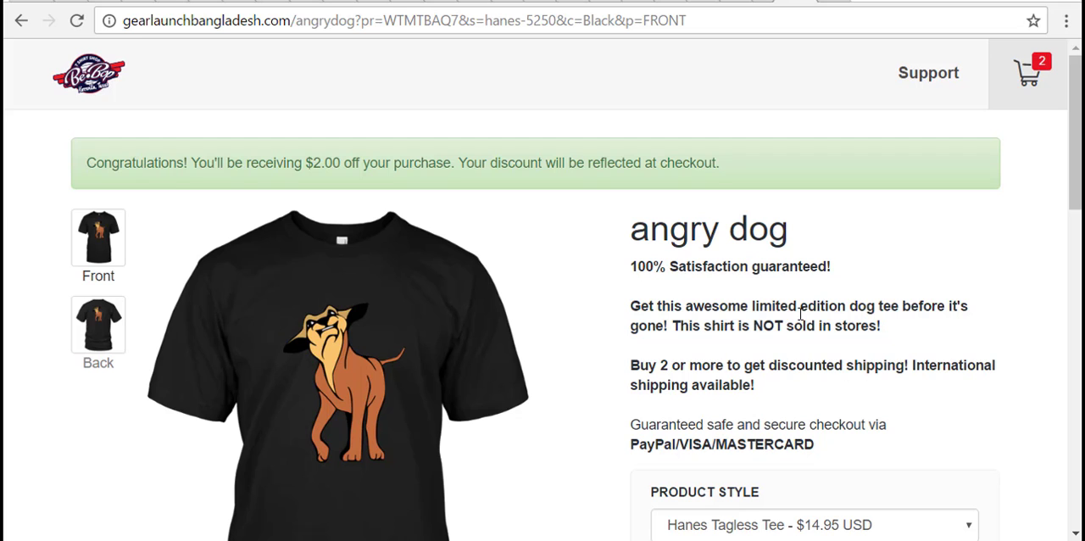
scroll(801, 314, down, 5)
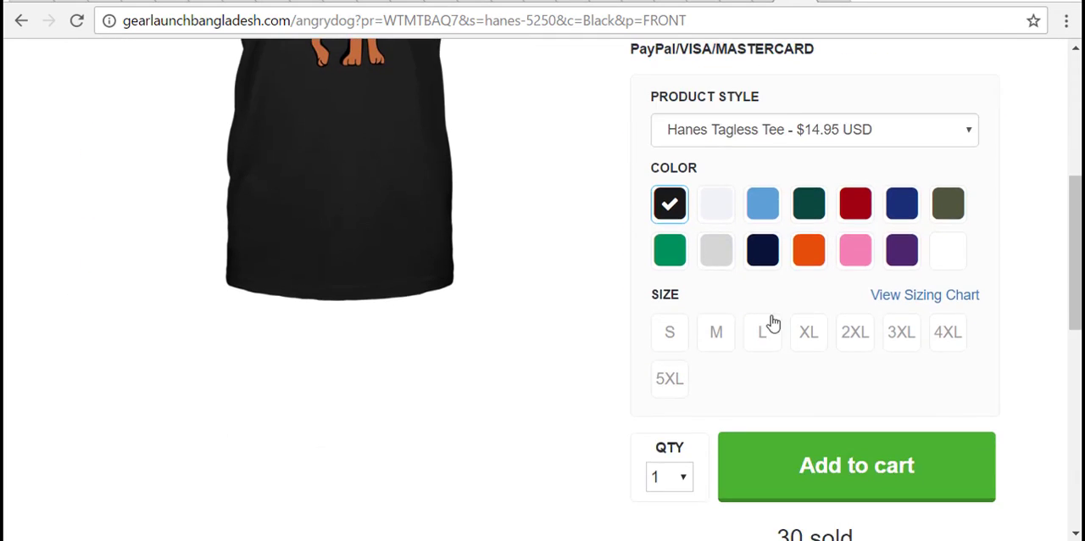
scroll(770, 322, up, 5)
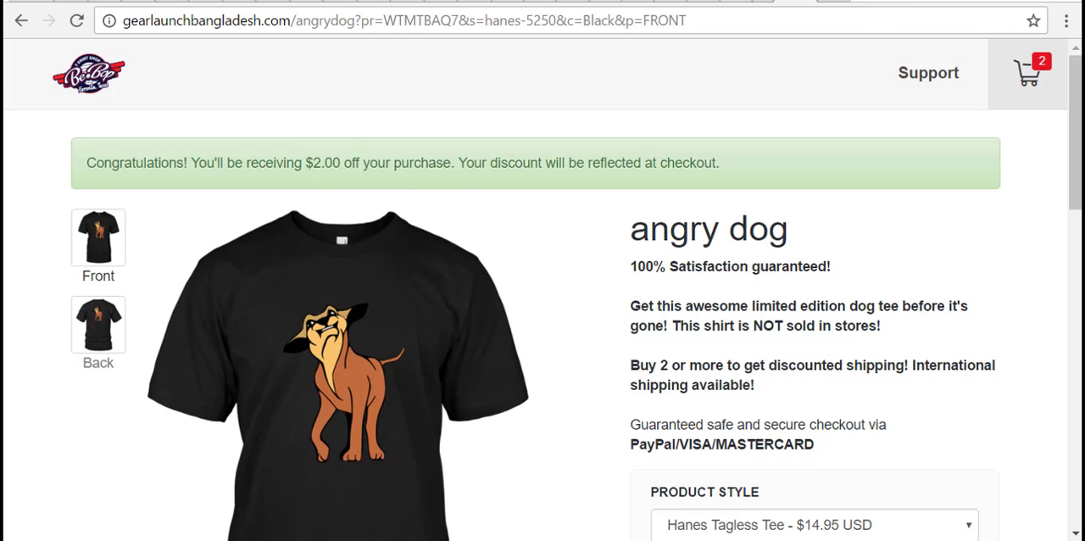
click(21, 21)
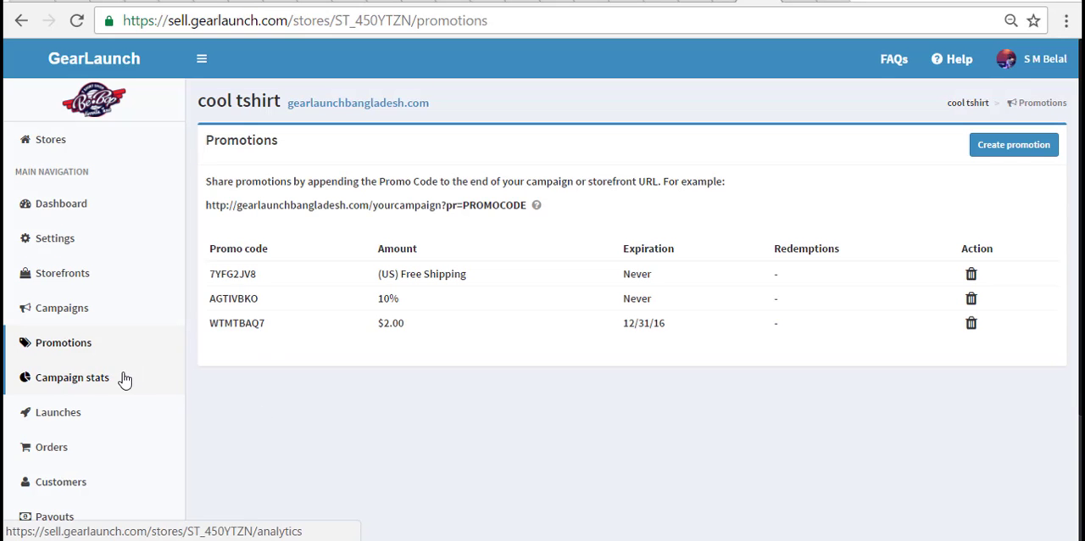
- Open the campaign stats and enable the profit, visits, visitors and ratio, and marketing variables options for the table
click(124, 379)
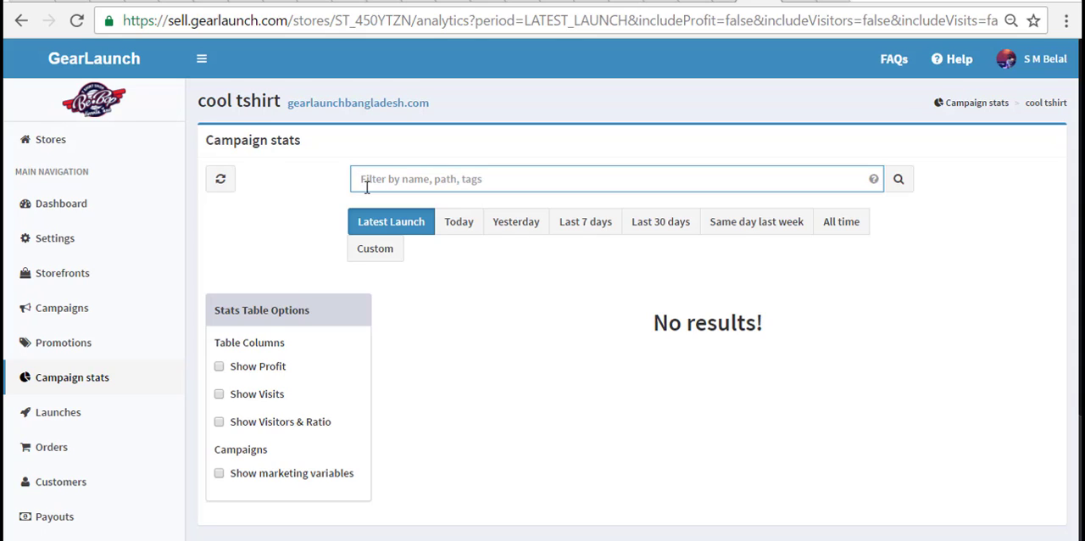
click(220, 367)
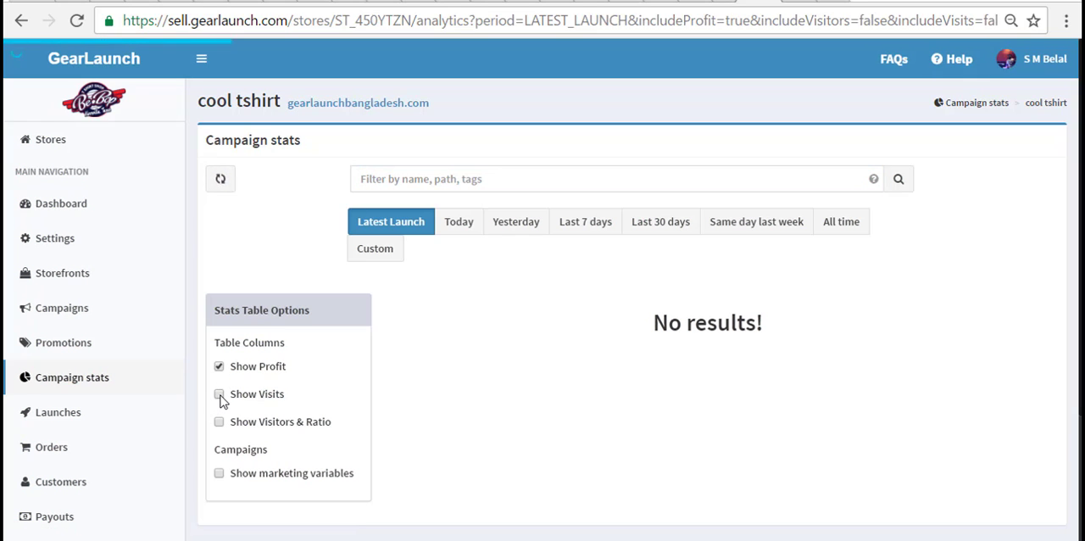
click(220, 395)
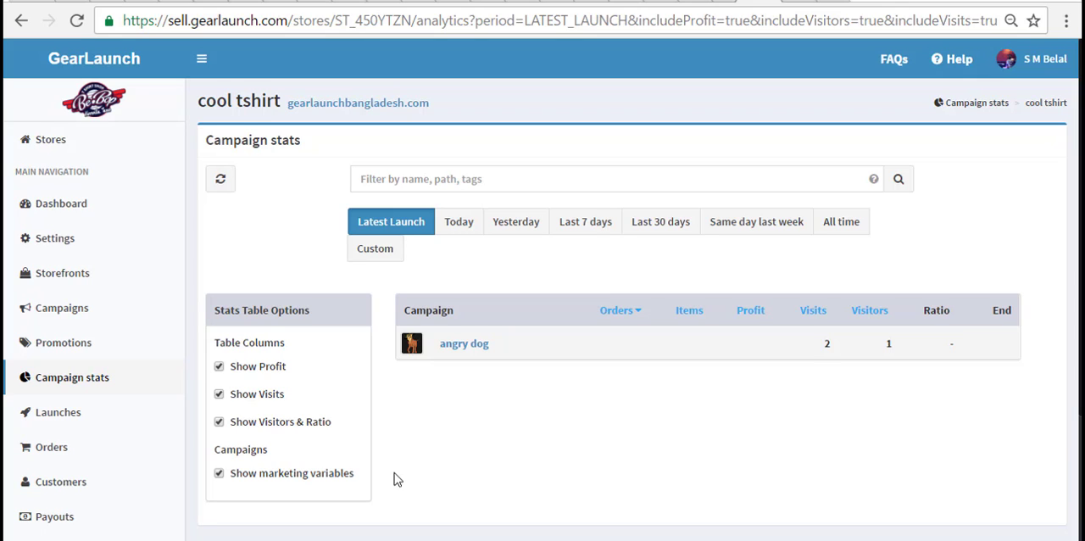
- Review the campaign stats for Today, Last 30 days and Same day last week, and open the store's launches
click(457, 225)
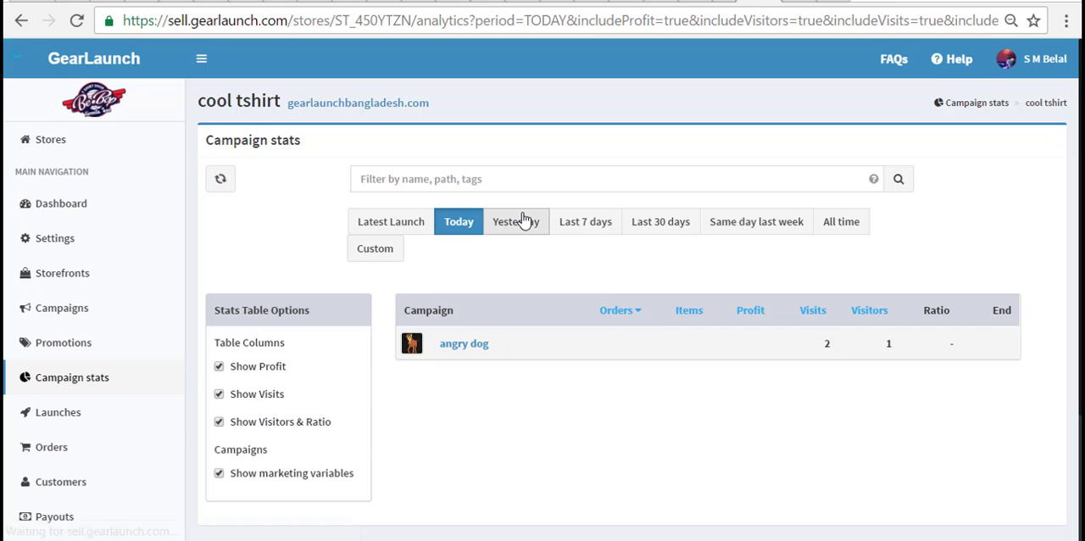
click(655, 230)
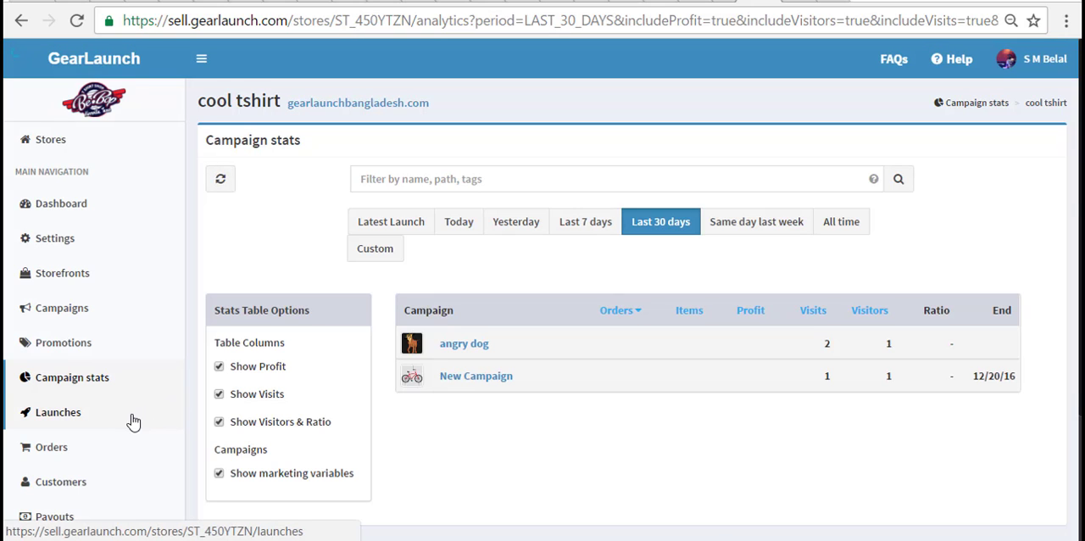
click(743, 224)
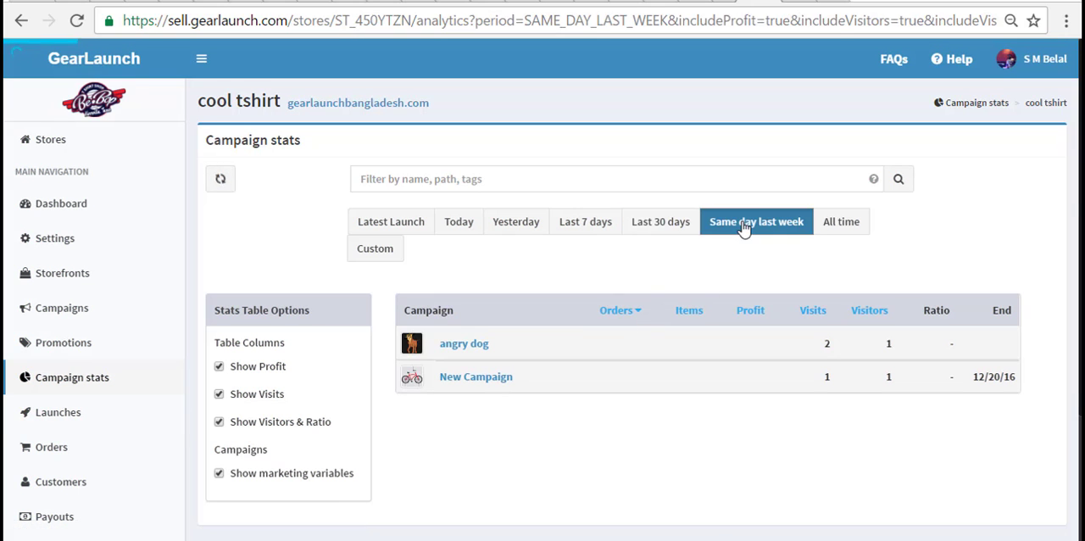
click(90, 413)
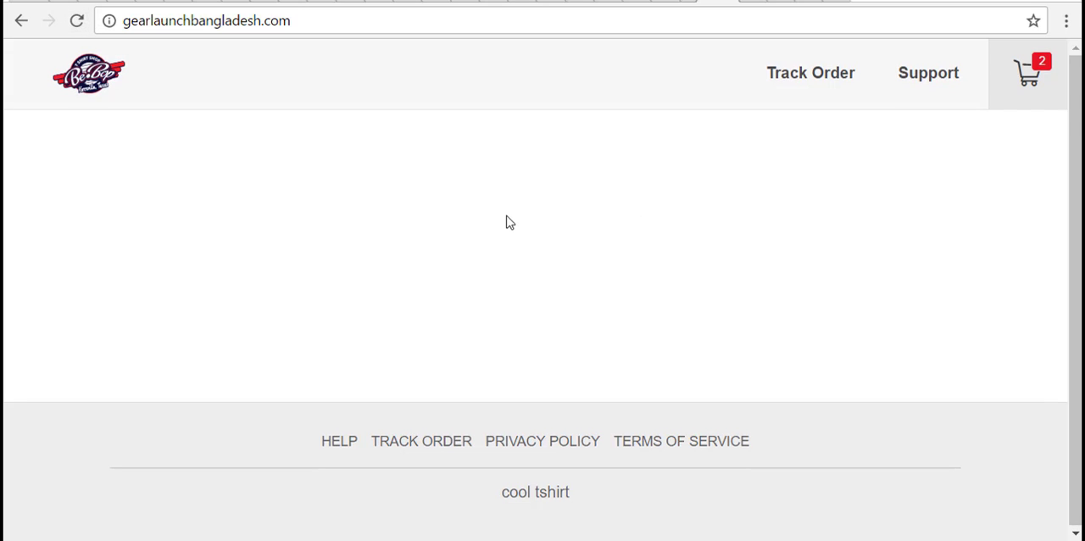
- Upload the Coverphoto image from the logo folder as the banner of the cool tshirt storefront homepage
click(688, 2)
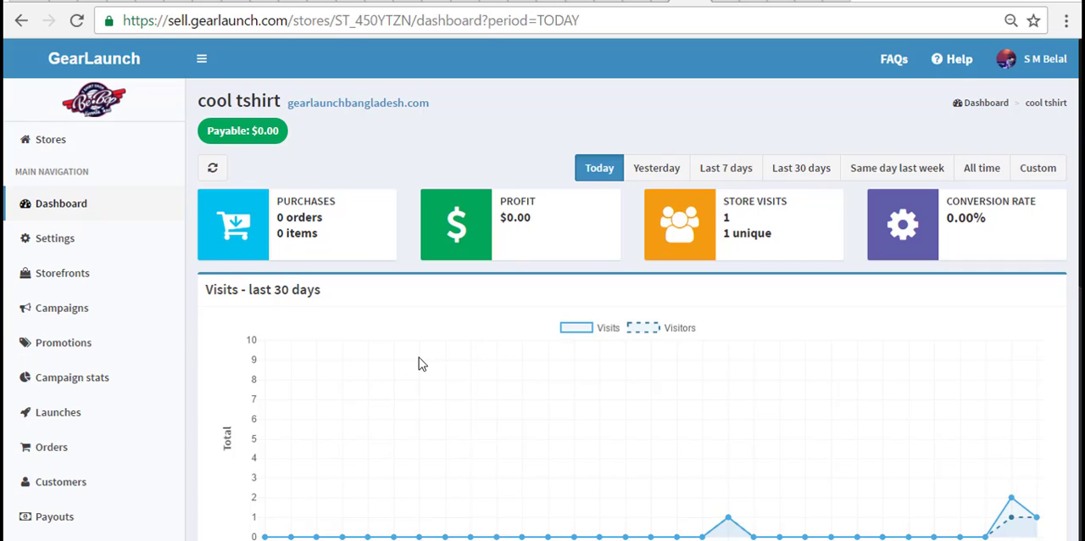
click(110, 292)
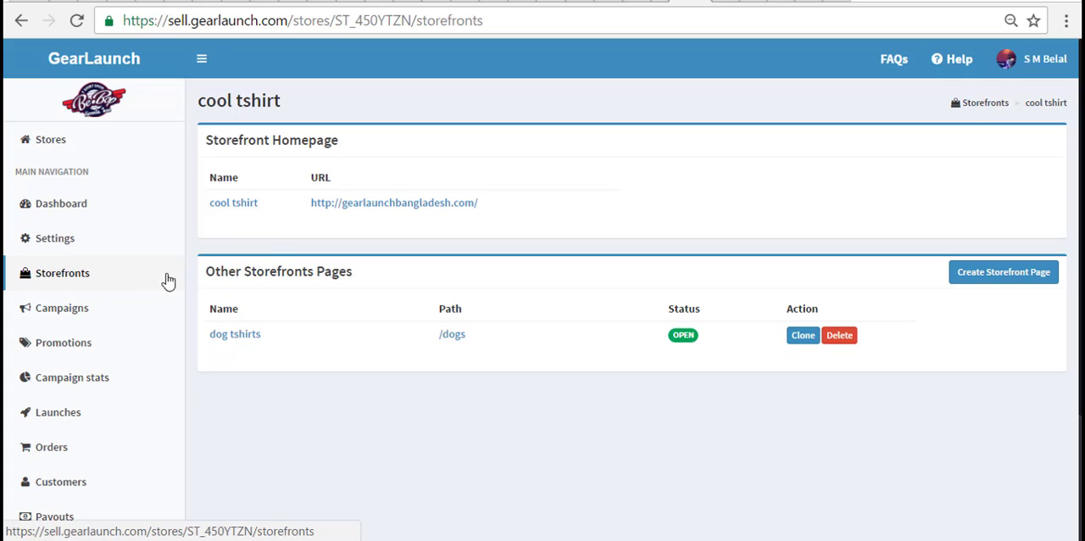
click(247, 205)
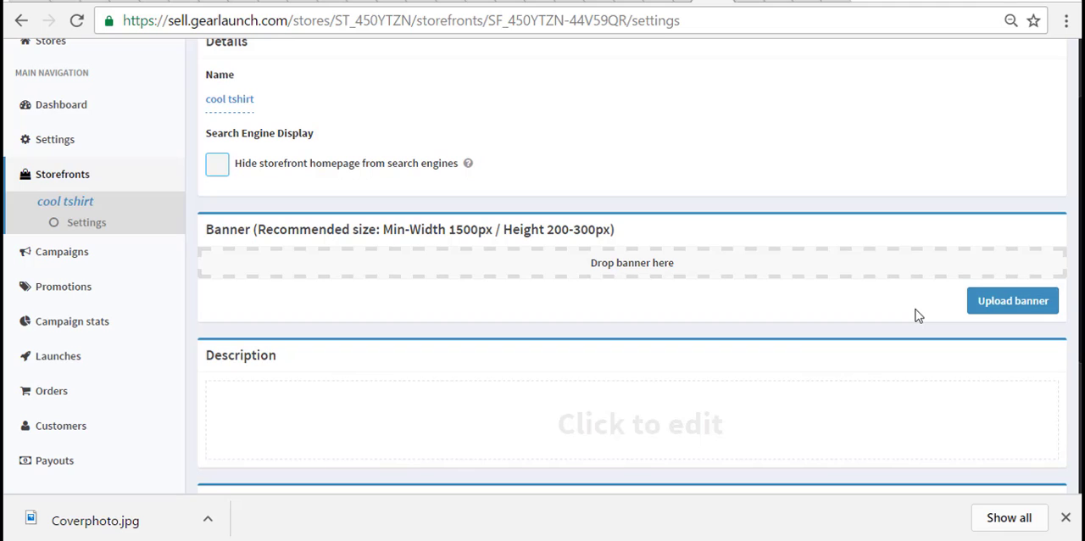
click(993, 304)
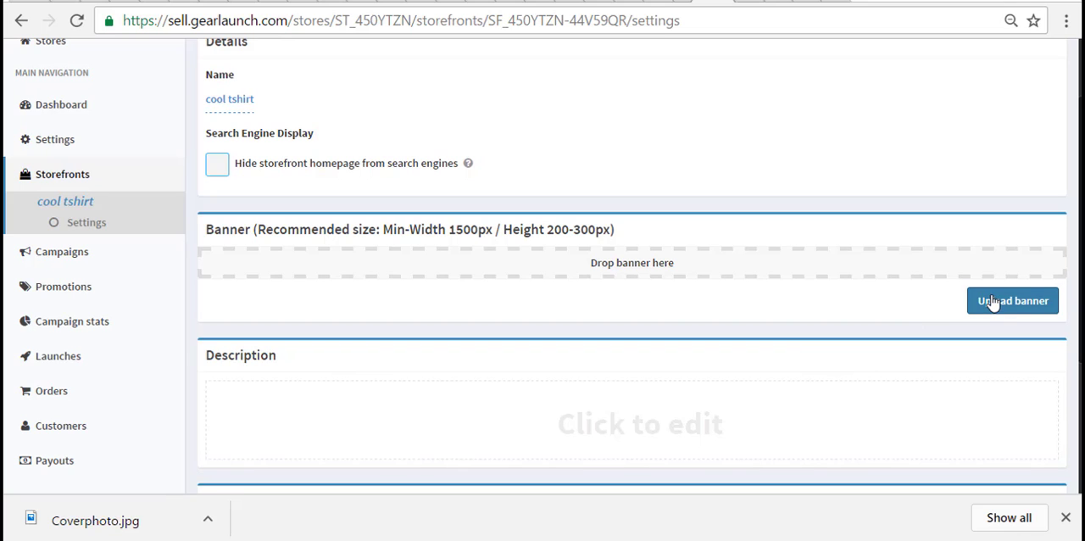
click(971, 348)
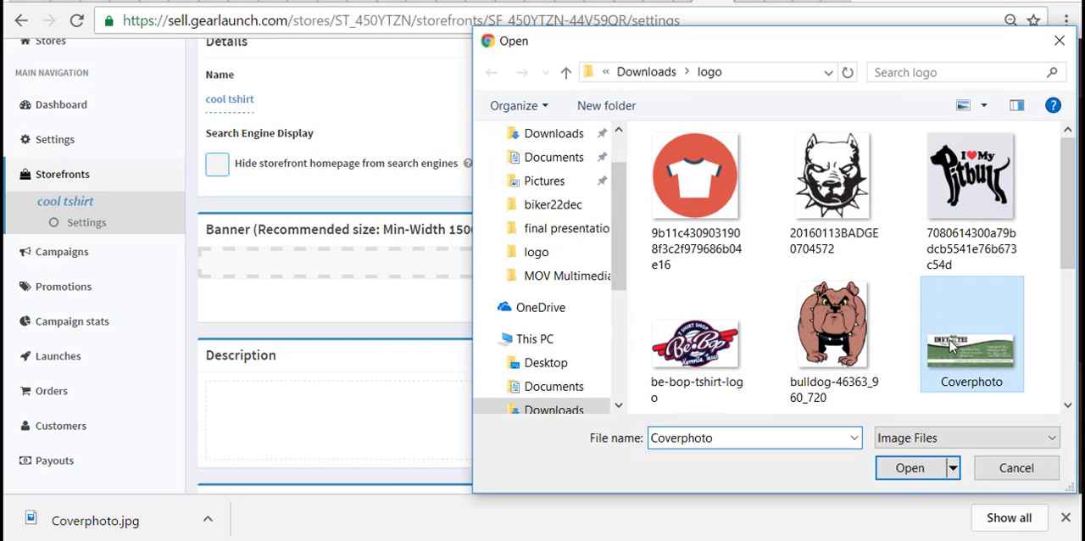
click(933, 463)
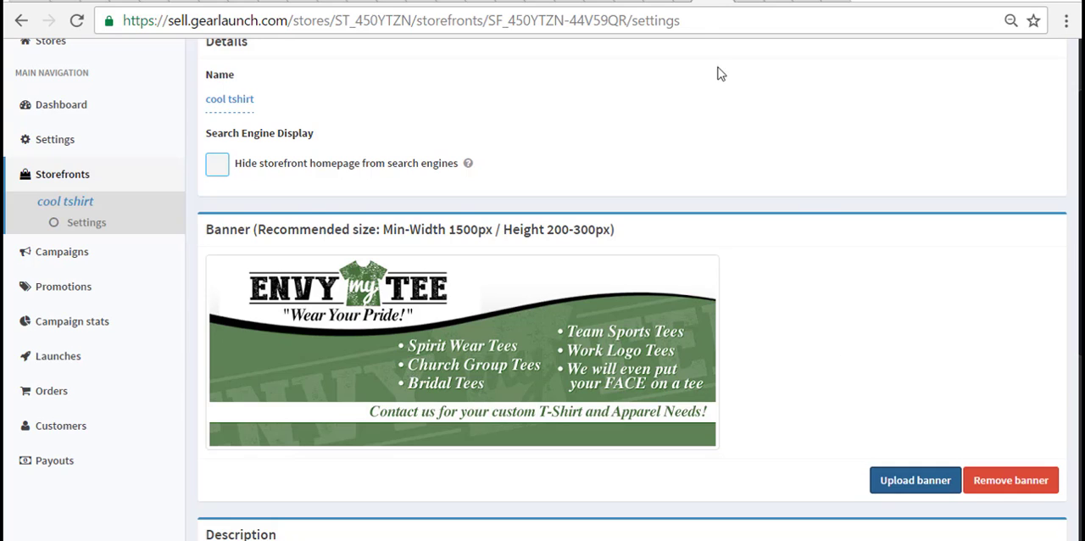
- Examine the uploaded banner on the live storefront homepage, gearlaunchbangladesh.com
click(742, 1)
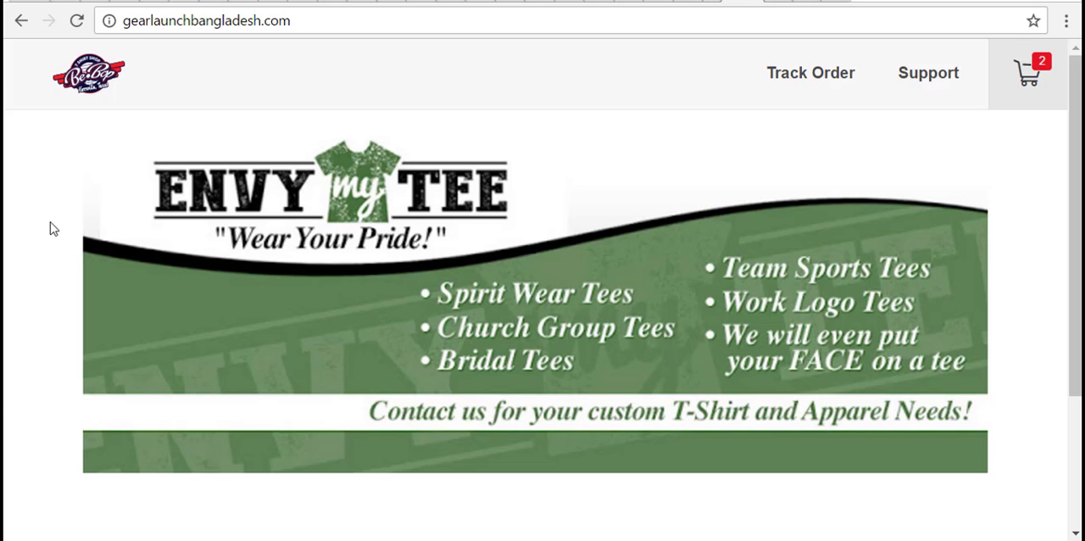
scroll(50, 224, down, 3)
scroll(50, 225, up, 3)
click(757, 1)
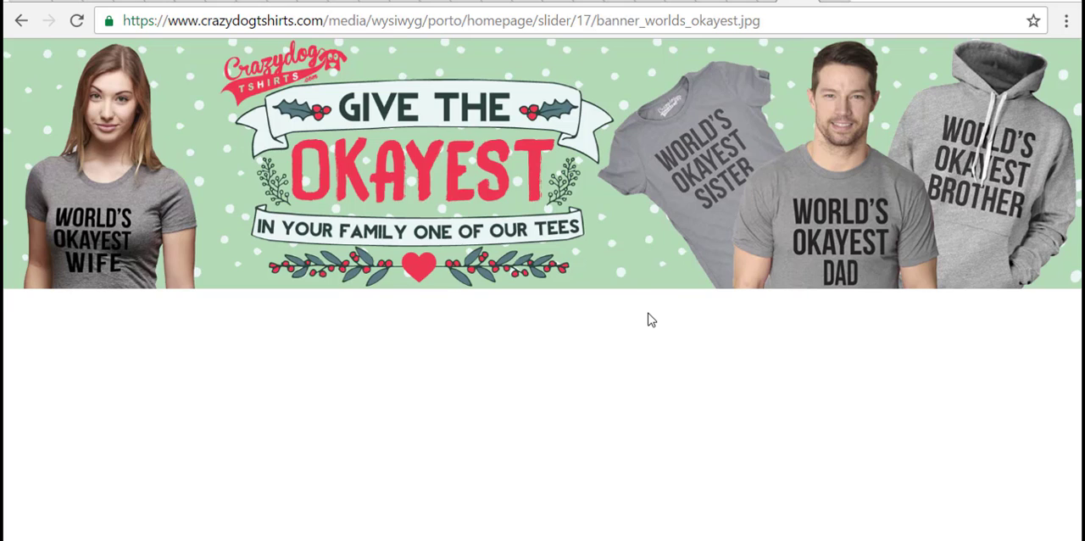
- Close the crazydogtshirts.com banner image and review the storefront homepage from banner to footer
key(ctrl+w)
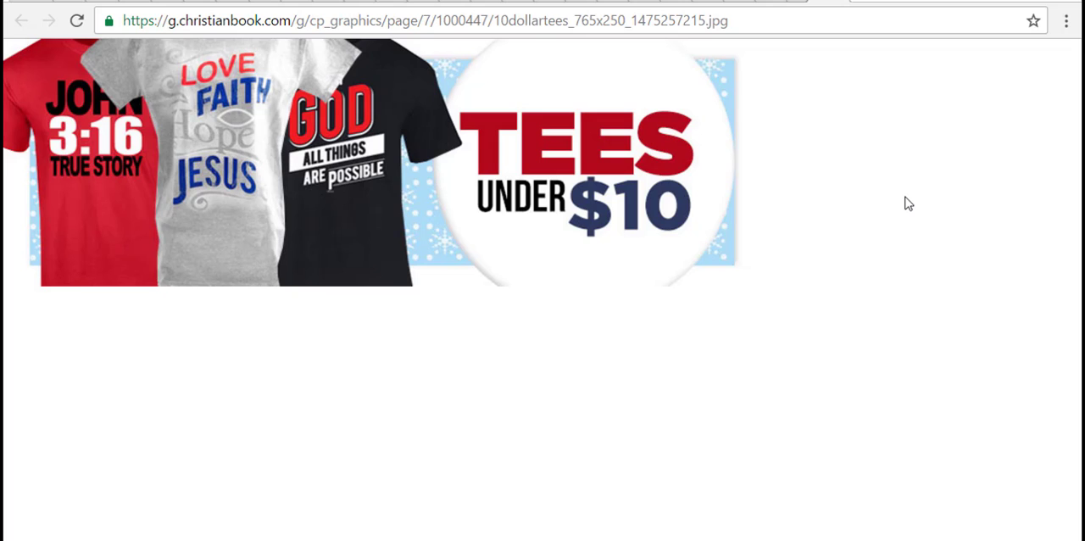
click(837, 3)
scroll(1008, 235, down, 2)
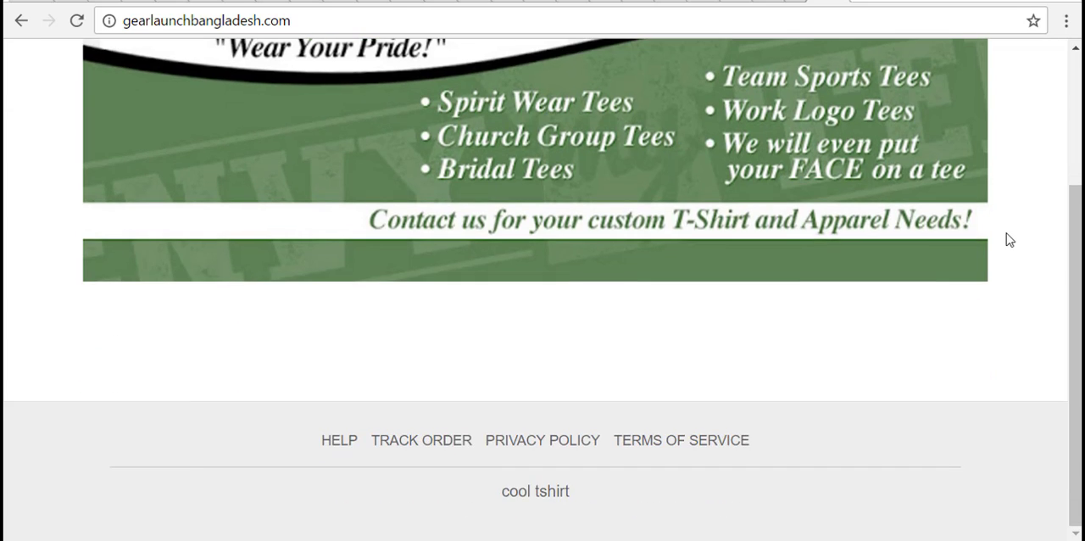
scroll(1008, 235, up, 2)
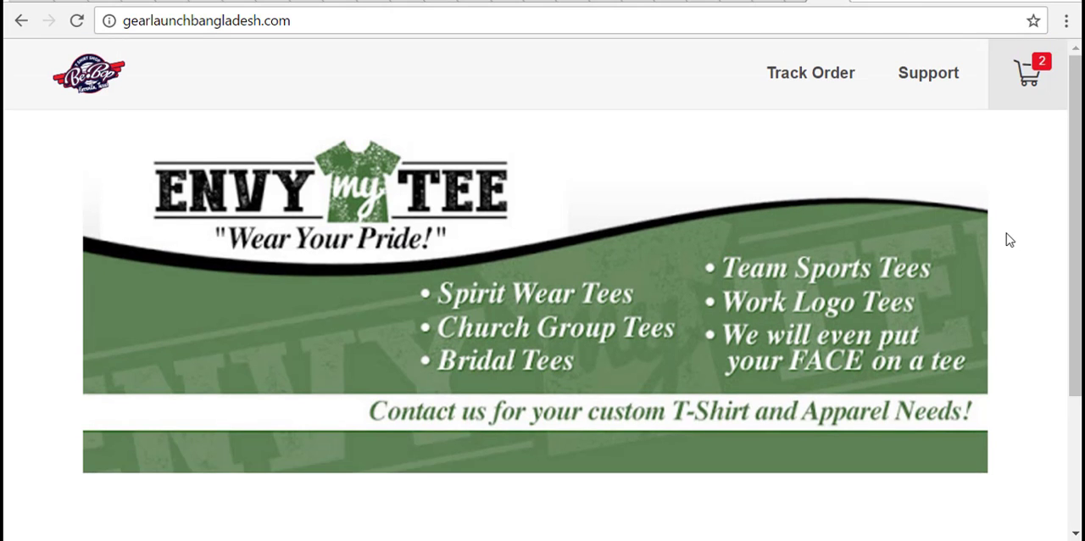
scroll(1006, 233, down, 2)
scroll(1007, 234, up, 2)
scroll(1040, 354, down, 3)
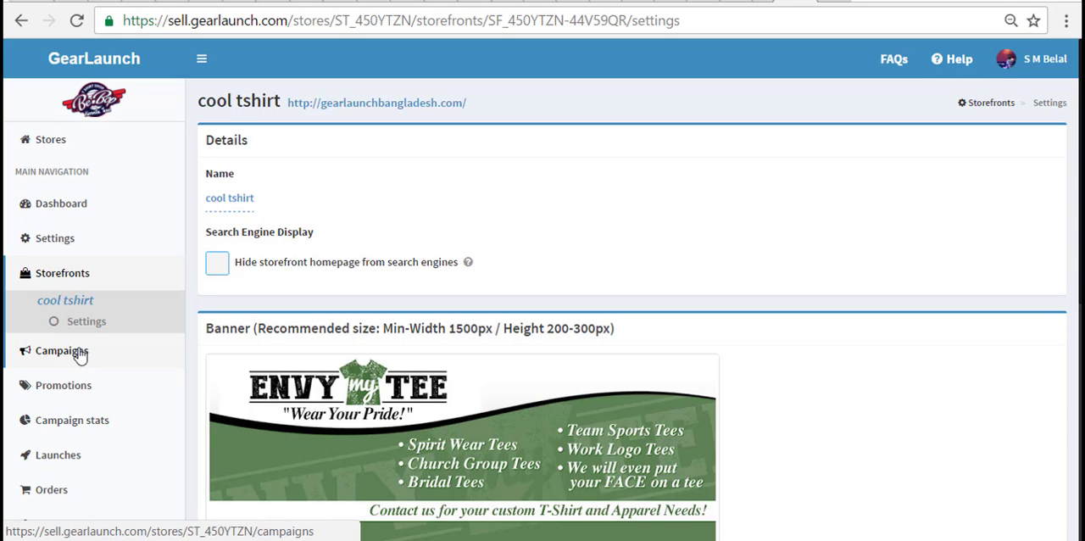
- Add the existing storefront tag to the angry dog campaign in its settings
click(79, 351)
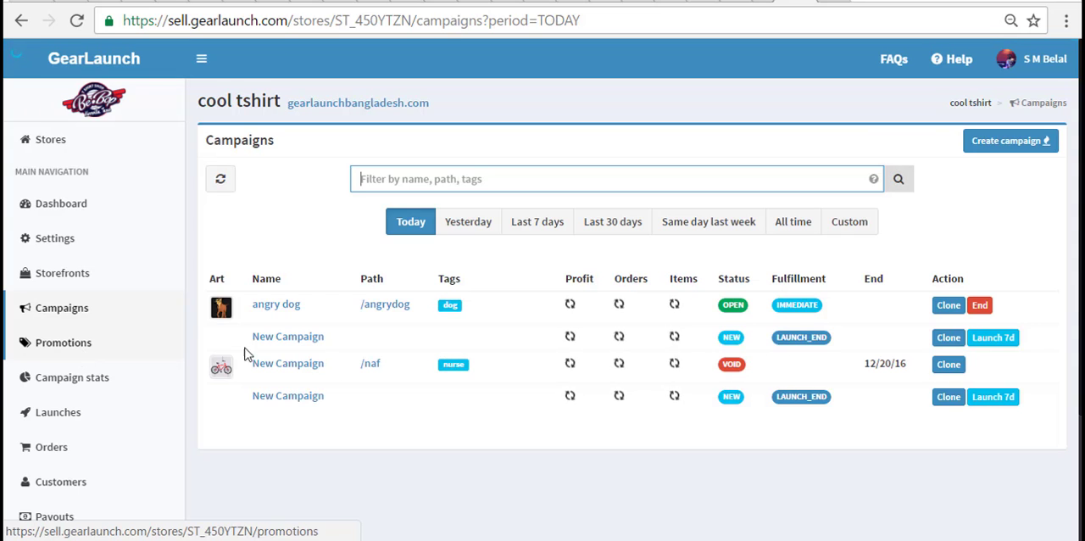
click(294, 307)
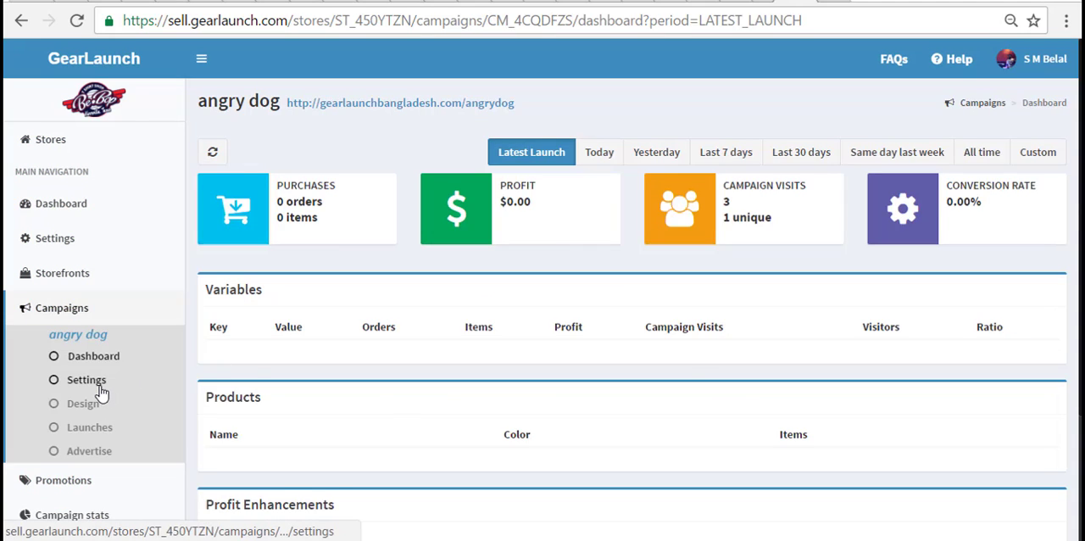
click(100, 385)
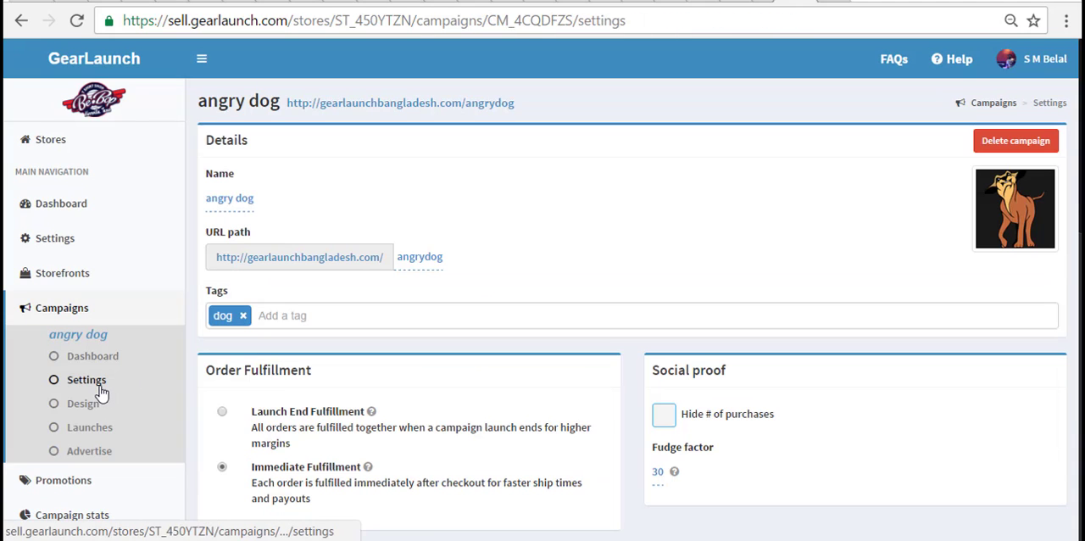
click(310, 318)
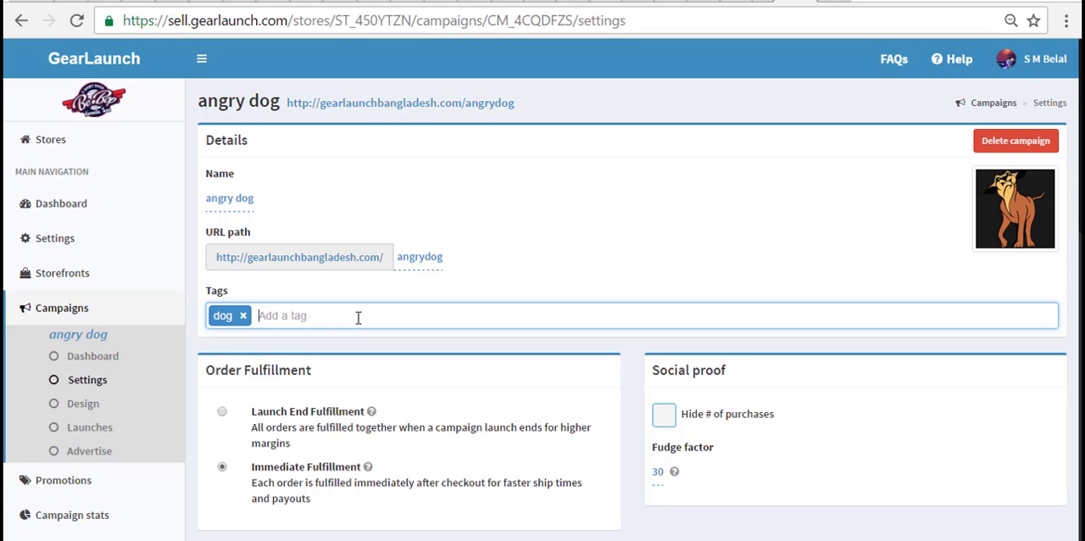
text(sto)
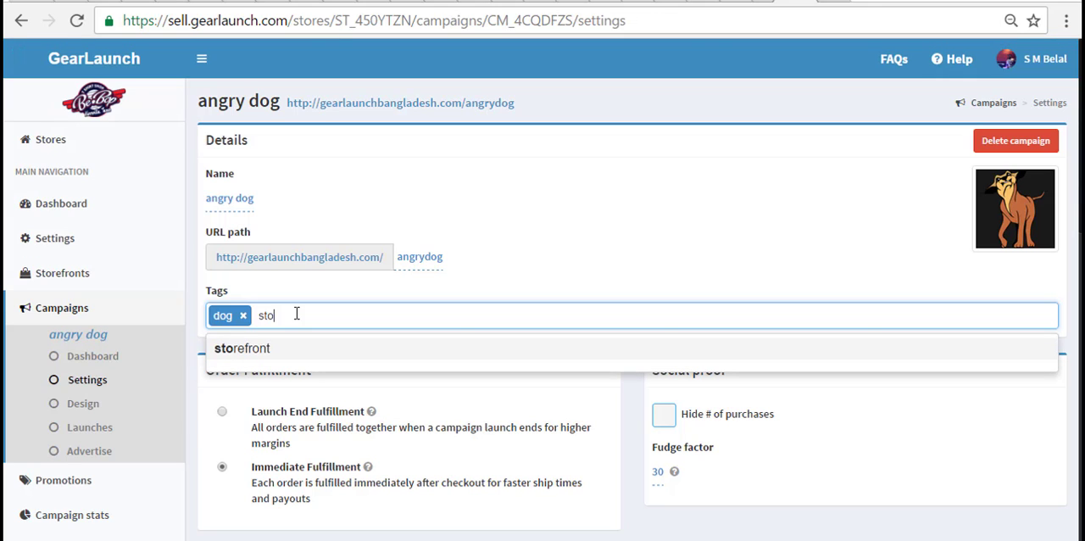
key(Return)
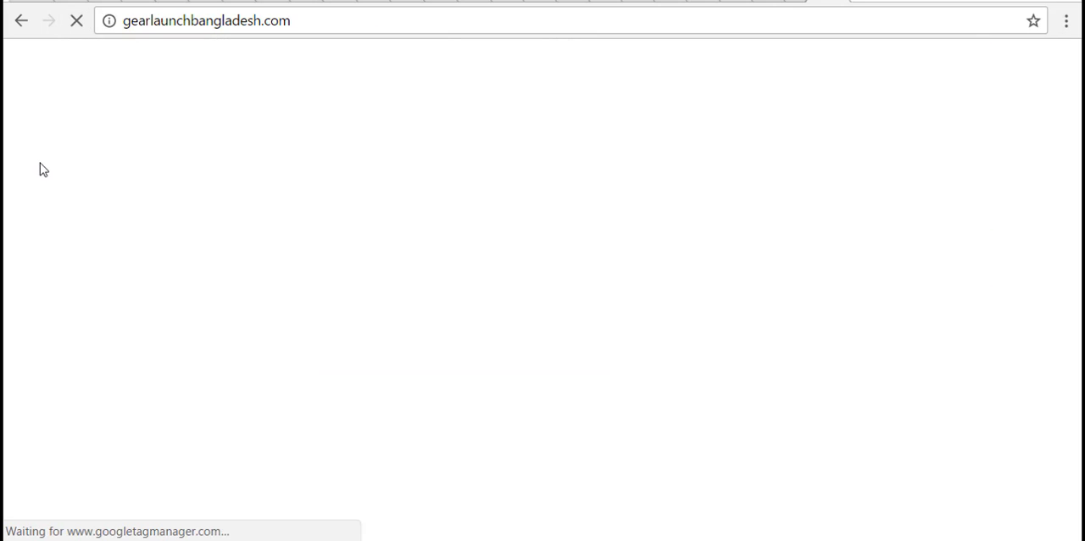
- Check the live storefront homepage for the angry dog product, and return to the campaign settings
scroll(40, 170, down, 2)
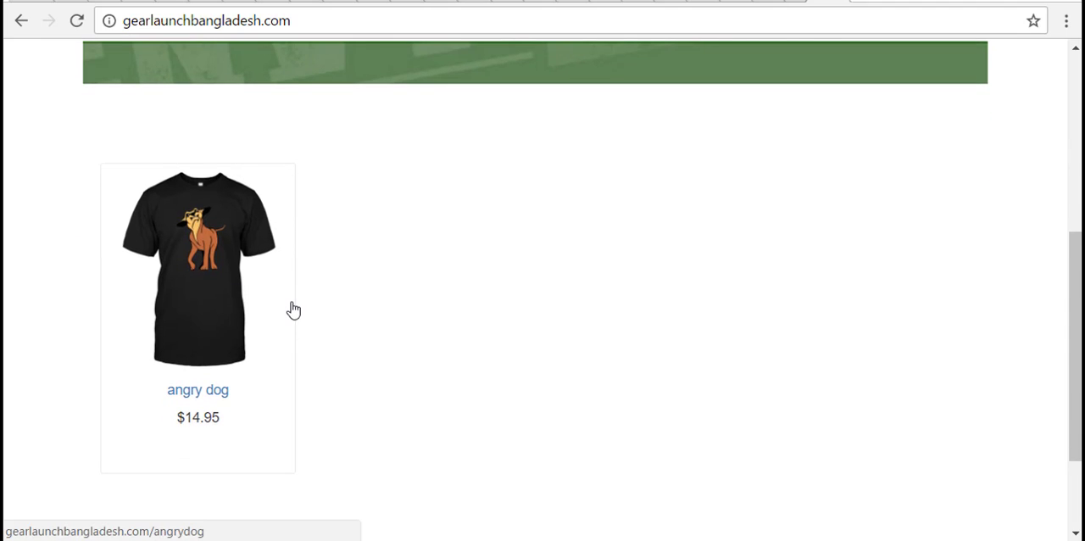
scroll(399, 300, up, 5)
click(794, 1)
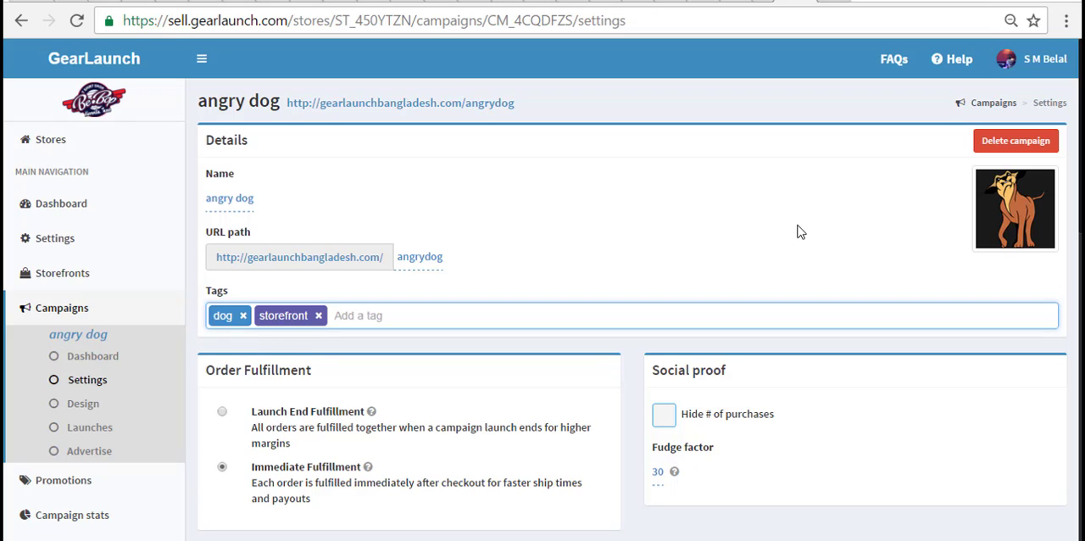
click(295, 339)
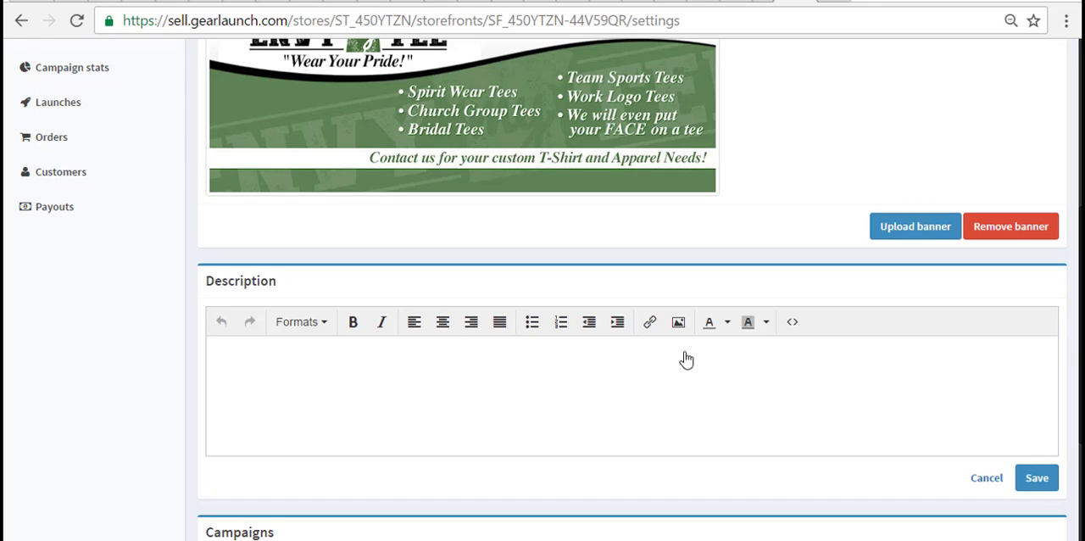
click(650, 327)
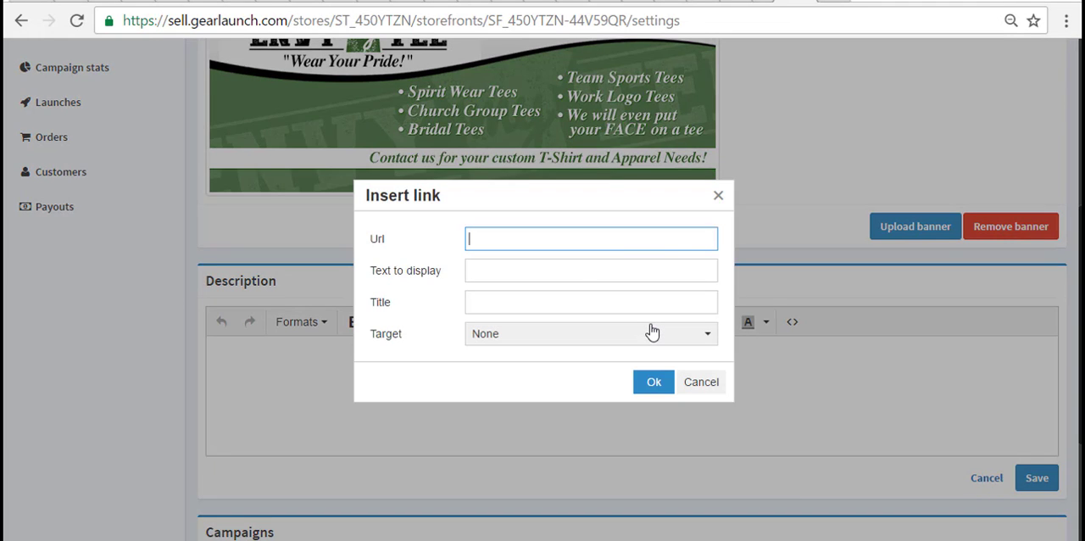
text(https://www.facebook.com/cooltshirt)
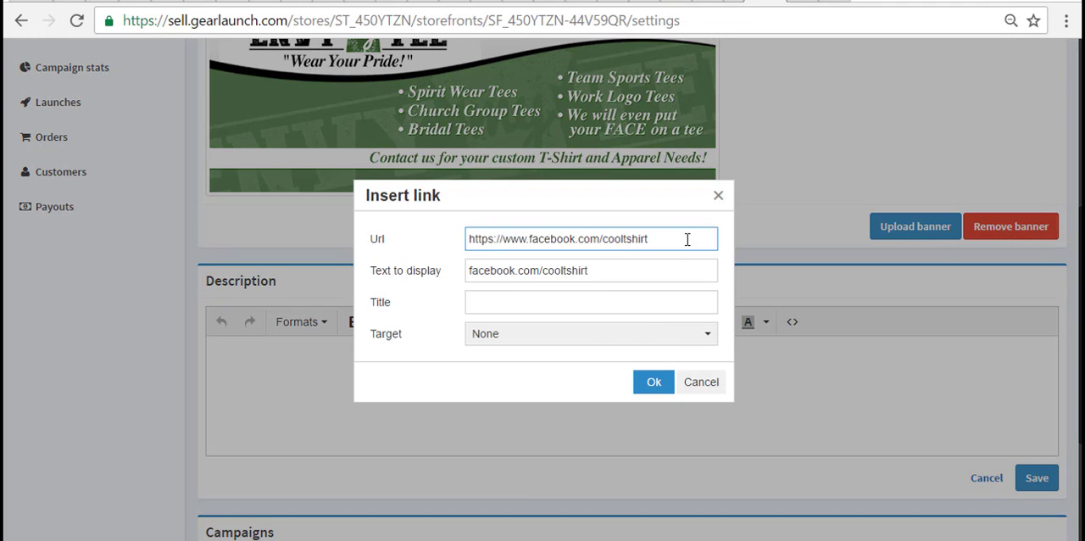
- Set the link's display text to "Like us on facebook"
triple_click(645, 273)
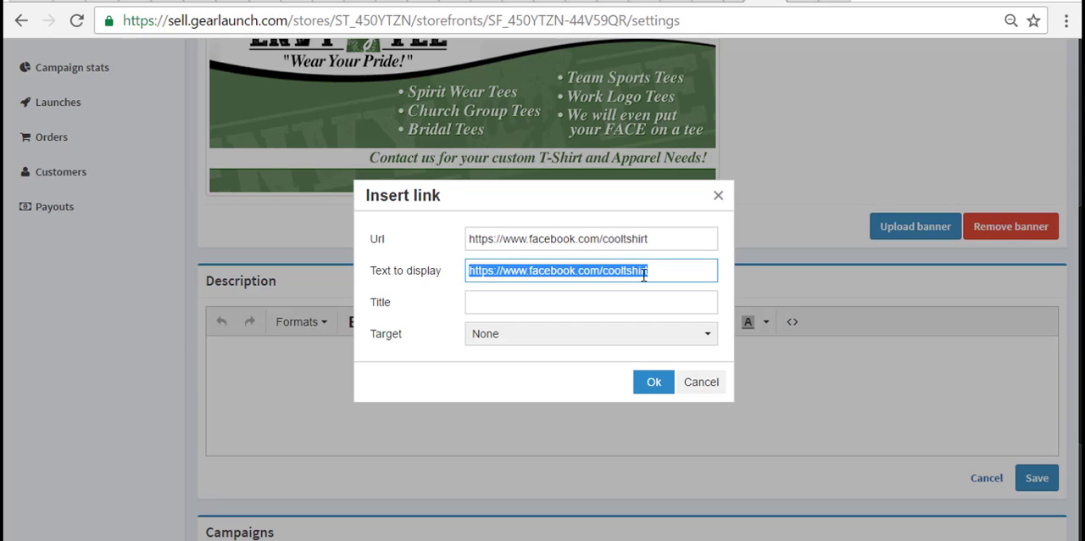
text(Faceb)
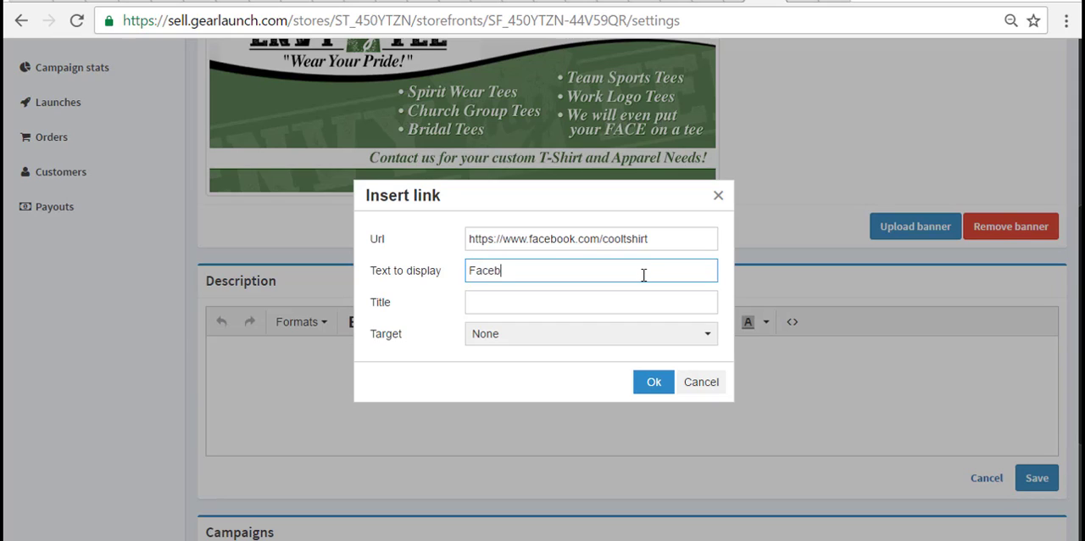
text(ook)
key(Left)
key(Left)
key(Left)
key(Left)
key(Home)
text(Like us on)
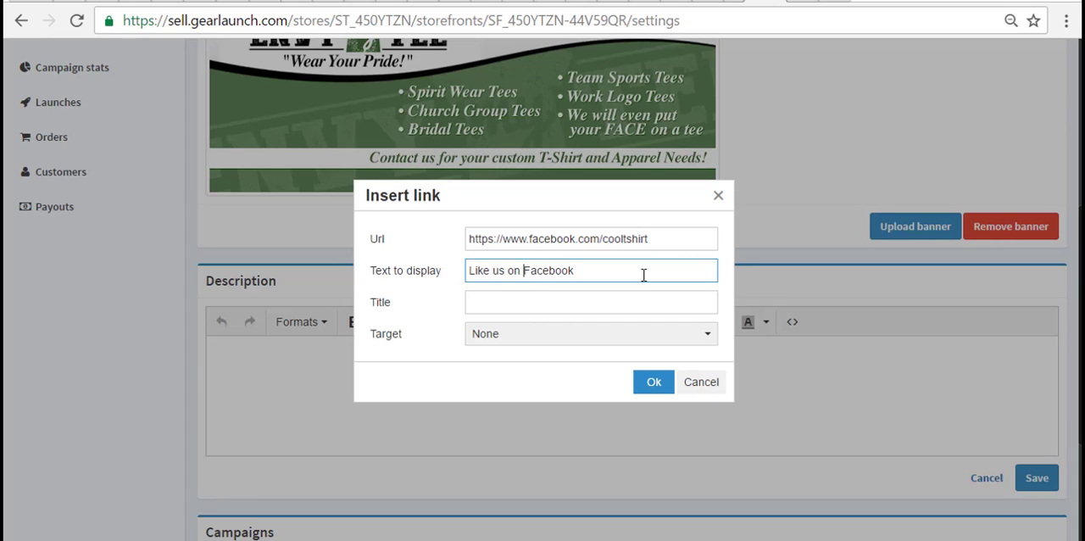
key(Delete)
text(f)
- Give the link the title fb and the target New window, insert it, and save the storefront description
click(630, 300)
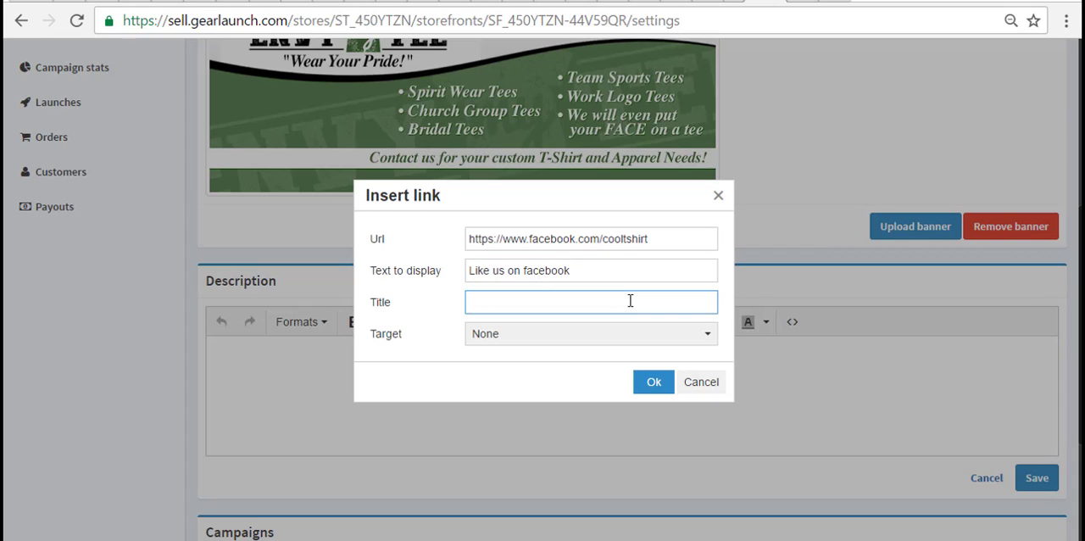
text(fb)
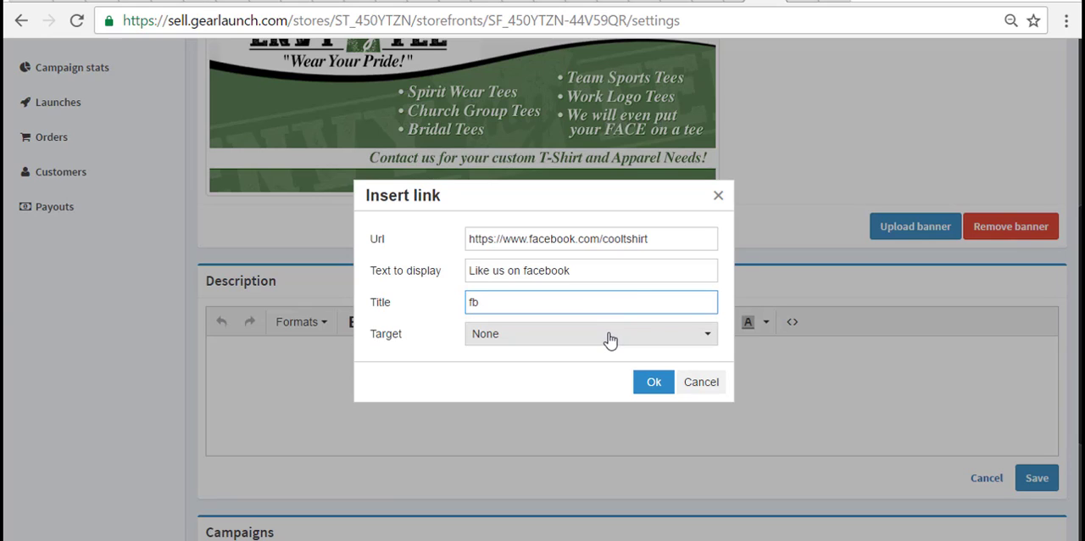
click(610, 337)
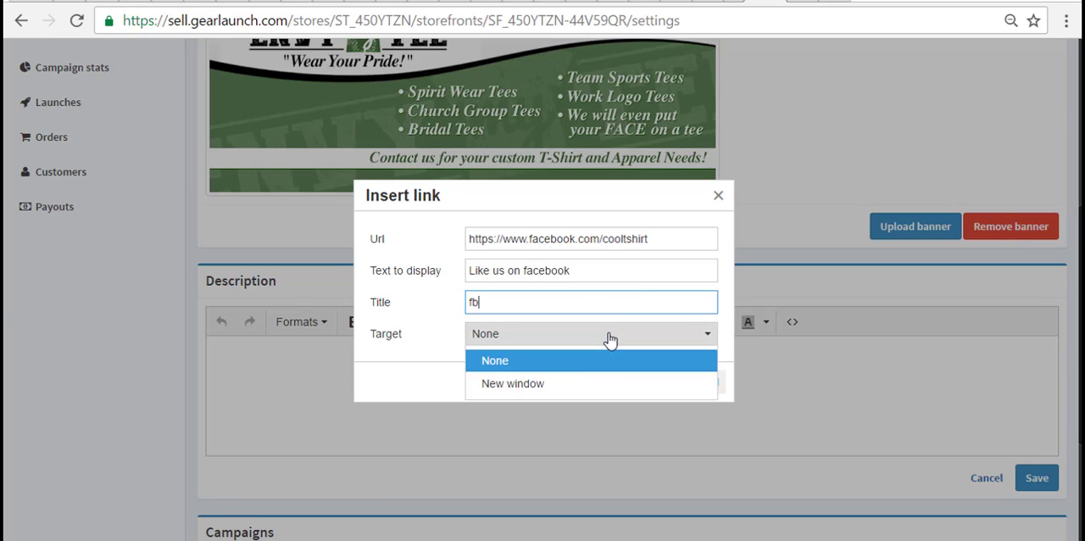
click(581, 385)
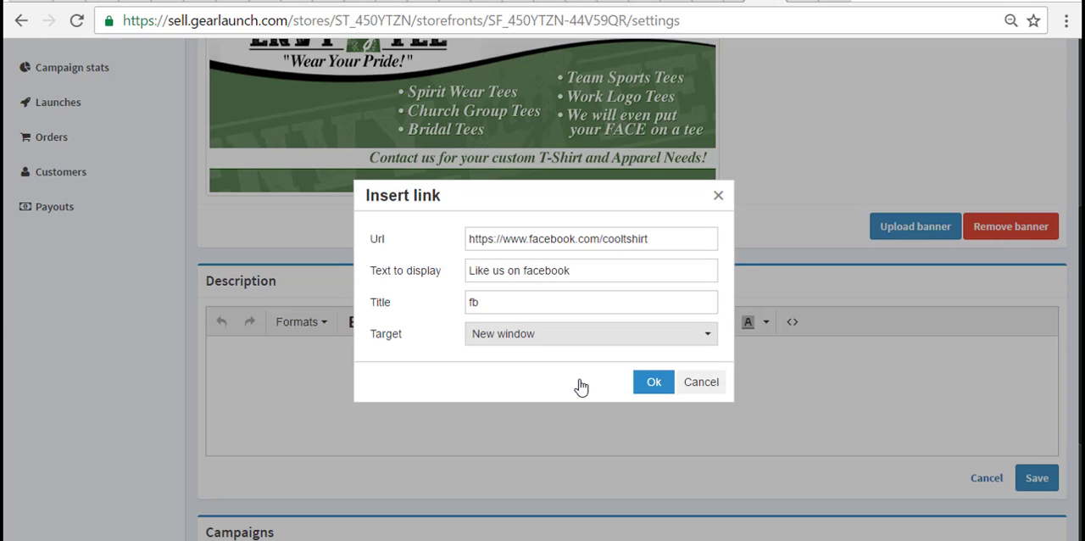
click(654, 383)
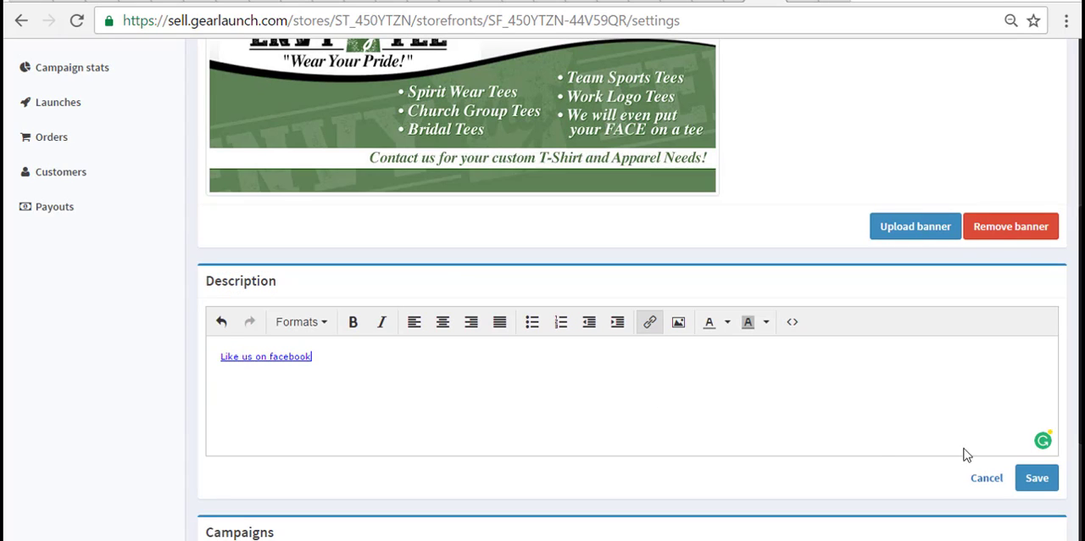
click(1036, 478)
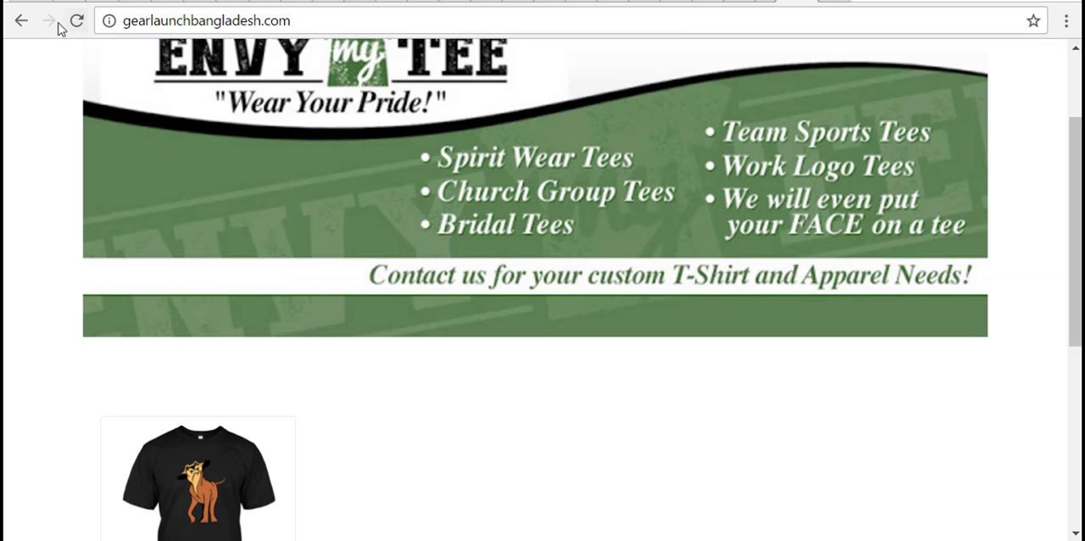
- Reload the live storefront homepage, test its Facebook link, and review the page down to the footer
click(77, 20)
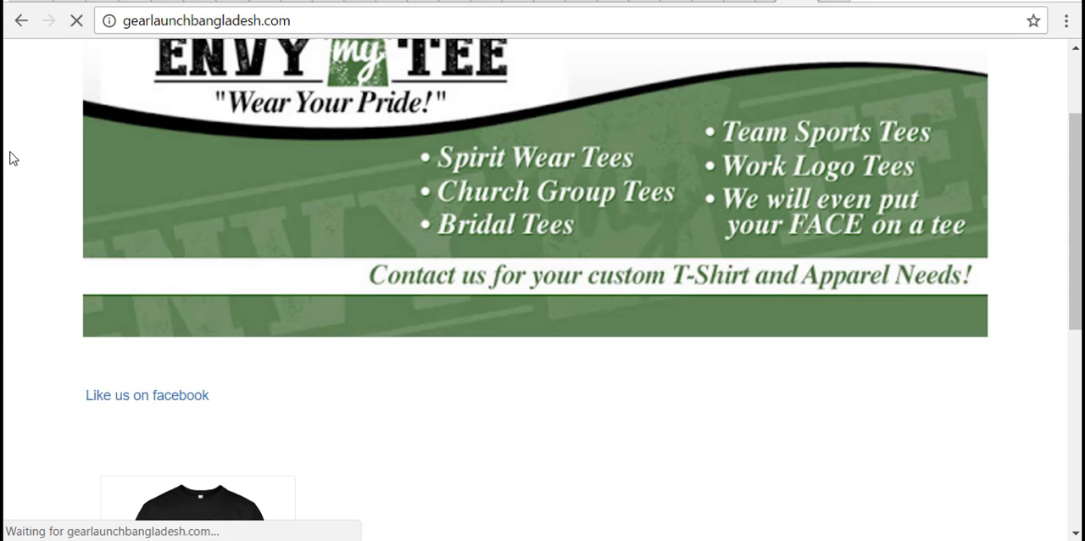
click(176, 402)
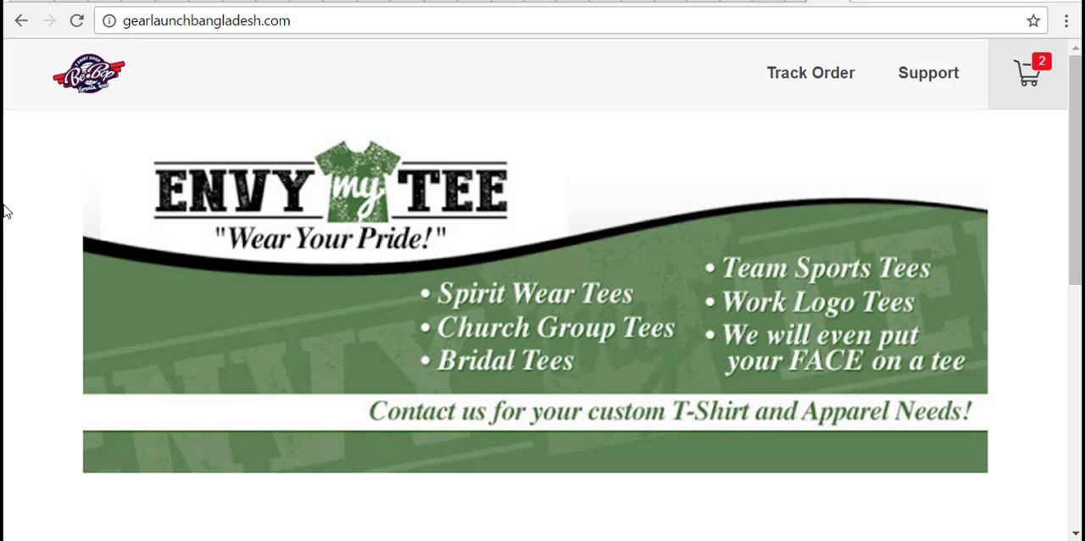
scroll(4, 210, down, 6)
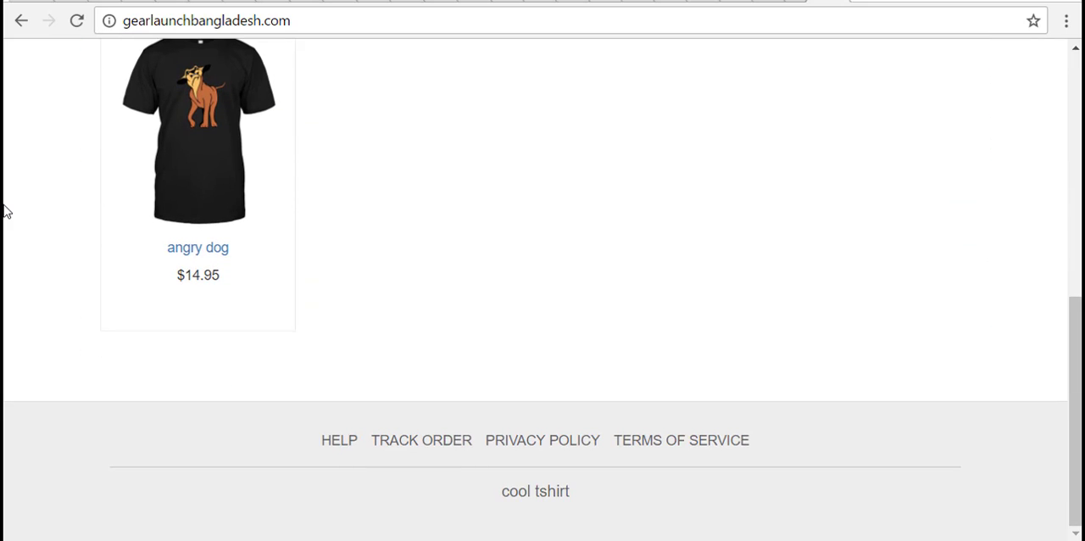